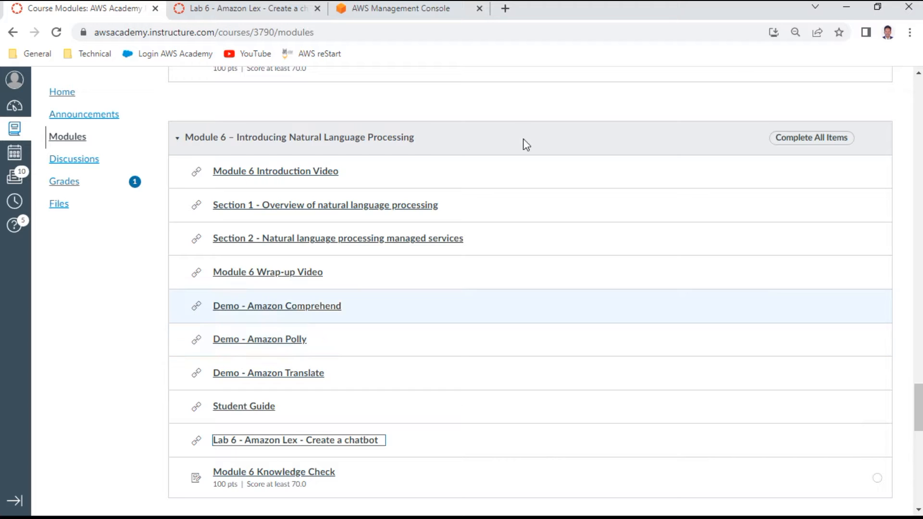
# - Read the Lab 6 instructions from the overview, objectives and prerequisites through Task 1 on creating an Amazon Lex bot
pyautogui.click(295, 12)
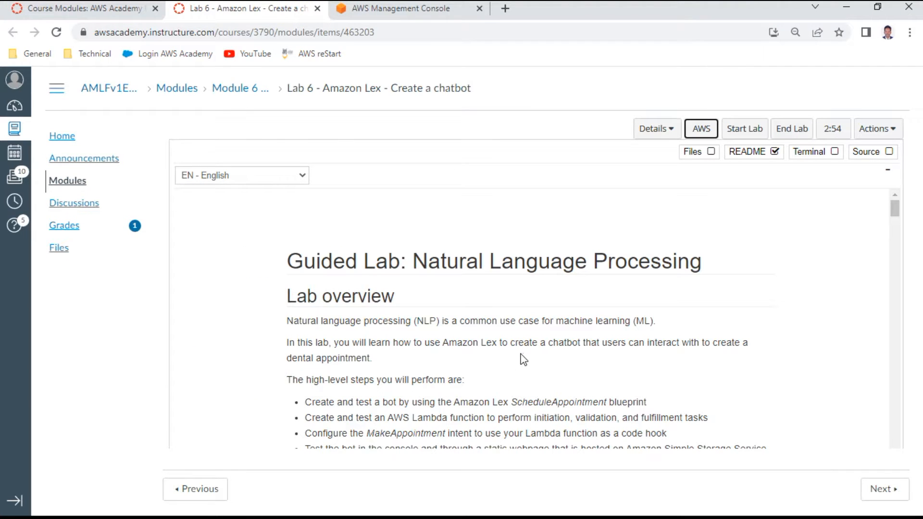
pyautogui.scroll(-1, 523, 360)
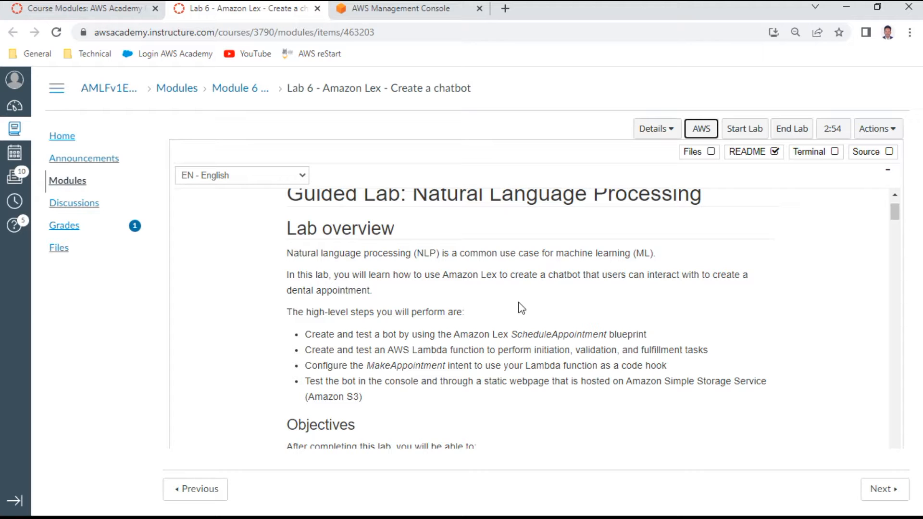
pyautogui.scroll(-5, 522, 308)
pyautogui.scroll(1, 521, 307)
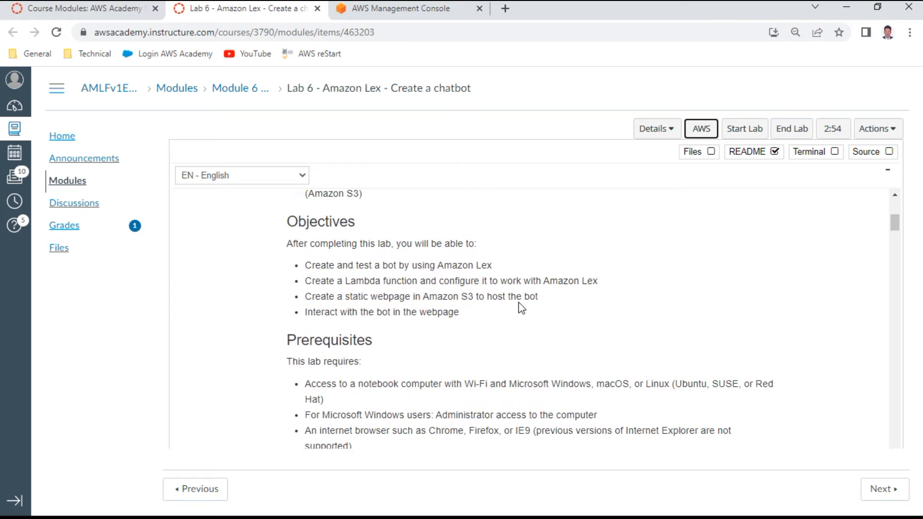
pyautogui.scroll(1, 519, 303)
pyautogui.scroll(-1, 521, 309)
pyautogui.scroll(-6, 426, 322)
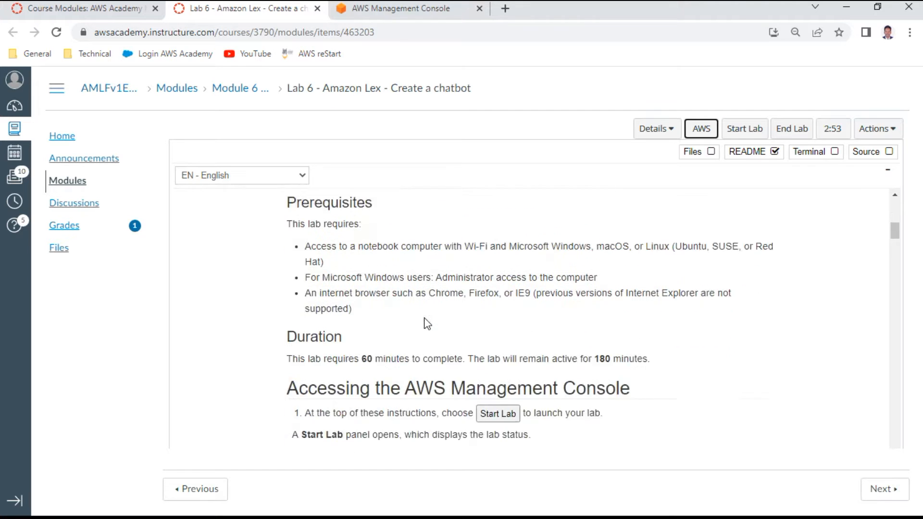
pyautogui.scroll(1, 426, 322)
pyautogui.scroll(-4, 426, 319)
pyautogui.scroll(-6, 426, 319)
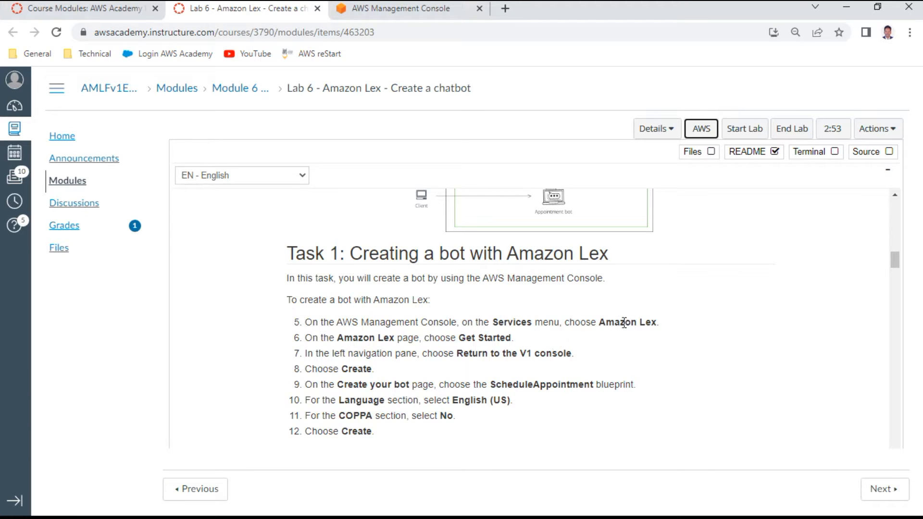
pyautogui.moveTo(477, 356); pyautogui.dragTo(563, 357)
# - Switch to the AWS Management Console and open Amazon Lex from the Machine Learning services
pyautogui.click(403, 15)
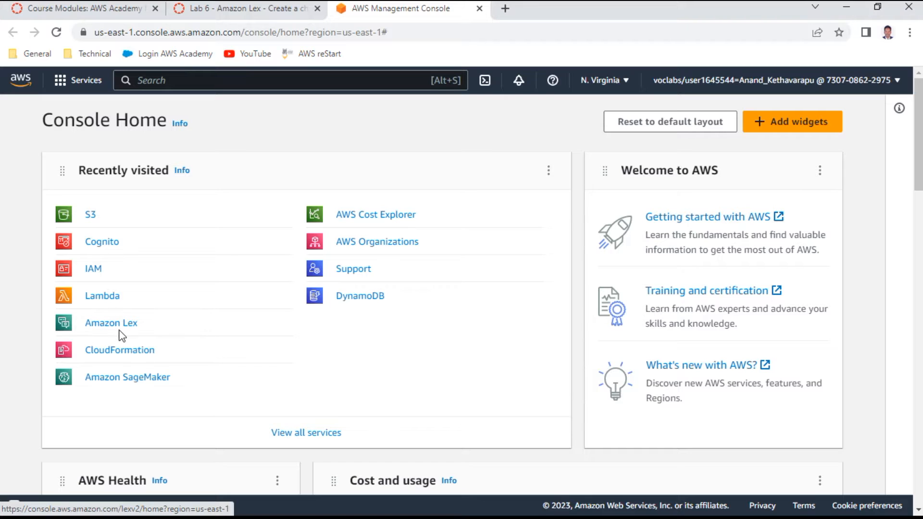
pyautogui.click(82, 80)
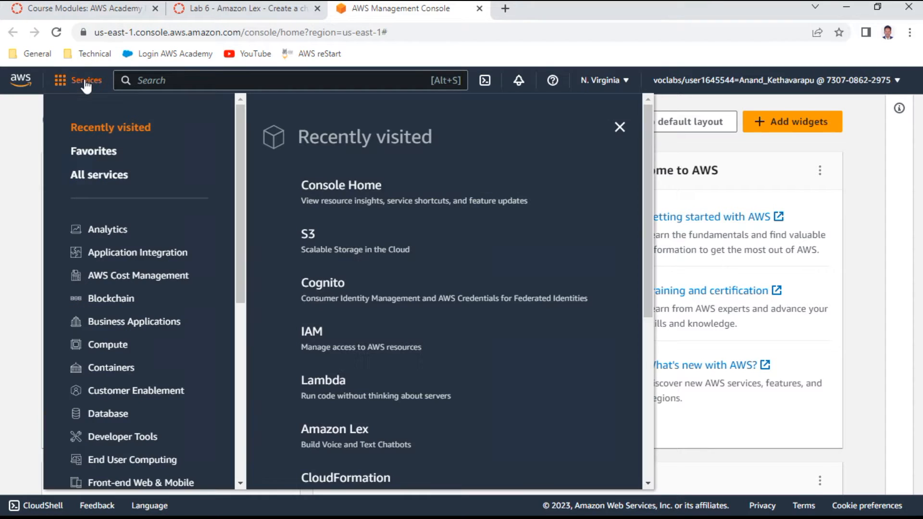
pyautogui.scroll(-5, 127, 346)
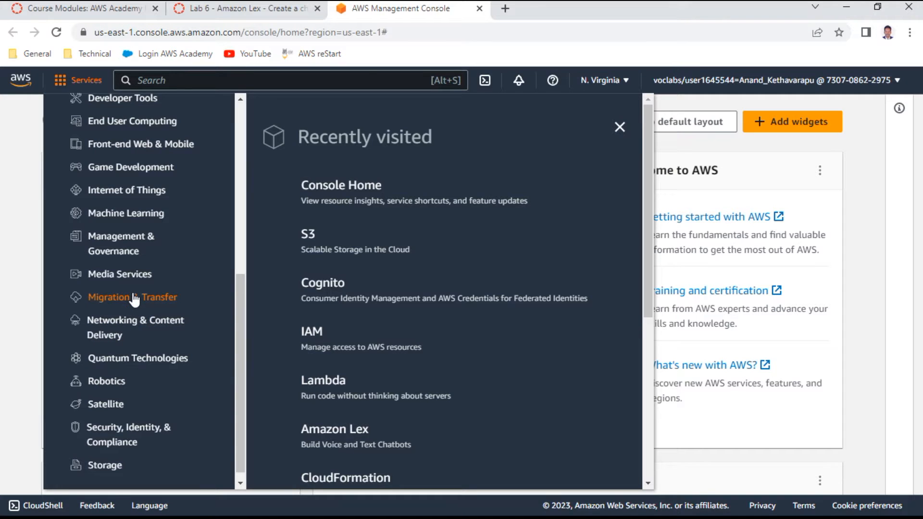
pyautogui.click(138, 221)
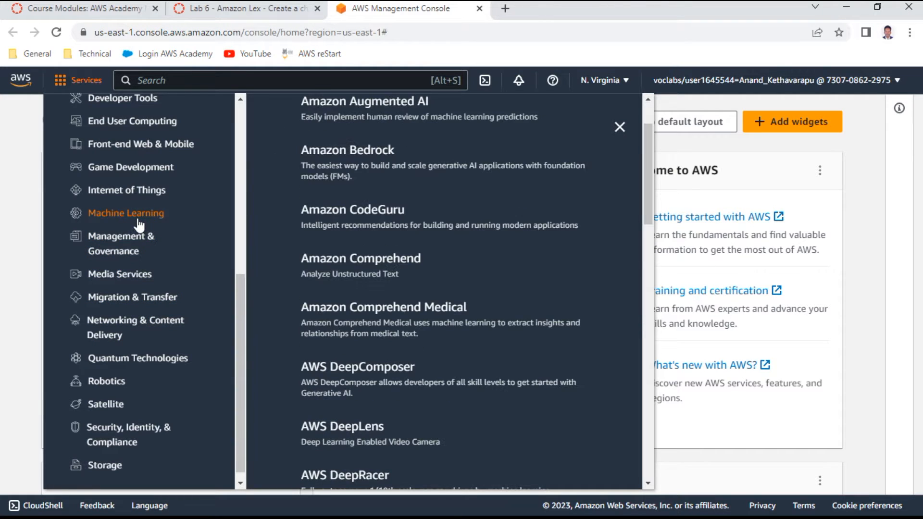
pyautogui.scroll(-3, 432, 233)
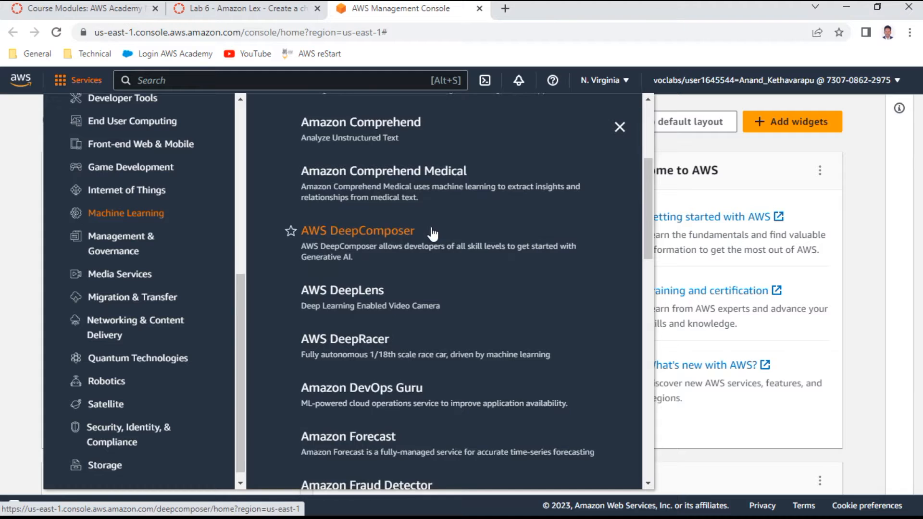
pyautogui.scroll(-5, 431, 232)
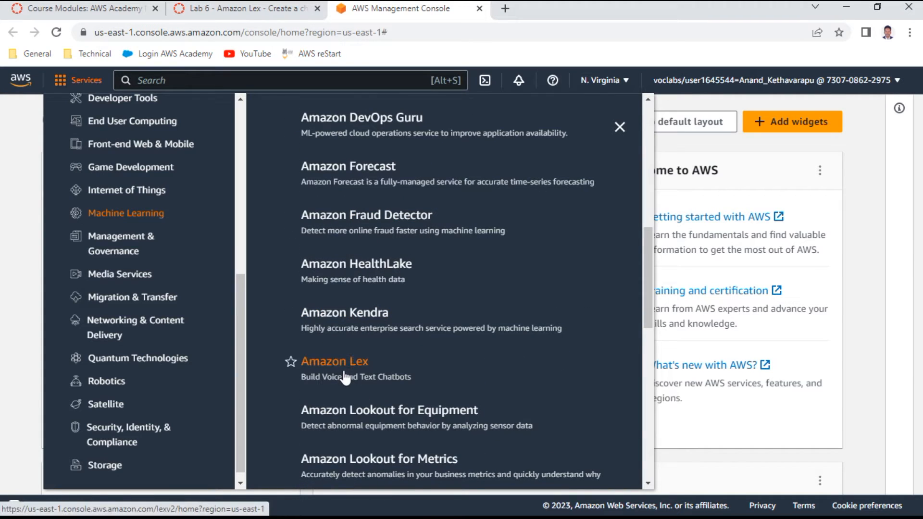
pyautogui.click(337, 362)
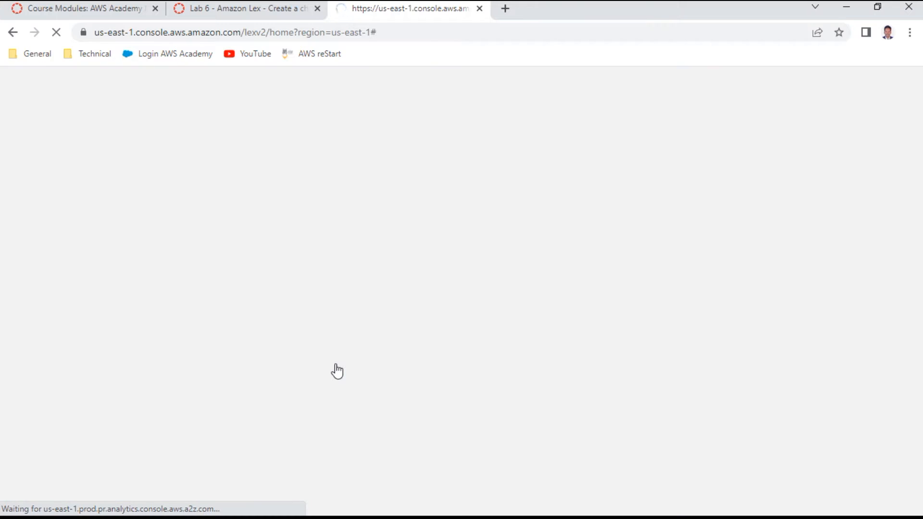
# - Check the Task 1 instructions, return Amazon Lex to the V1 console and start creating a bot
pyautogui.click(267, 17)
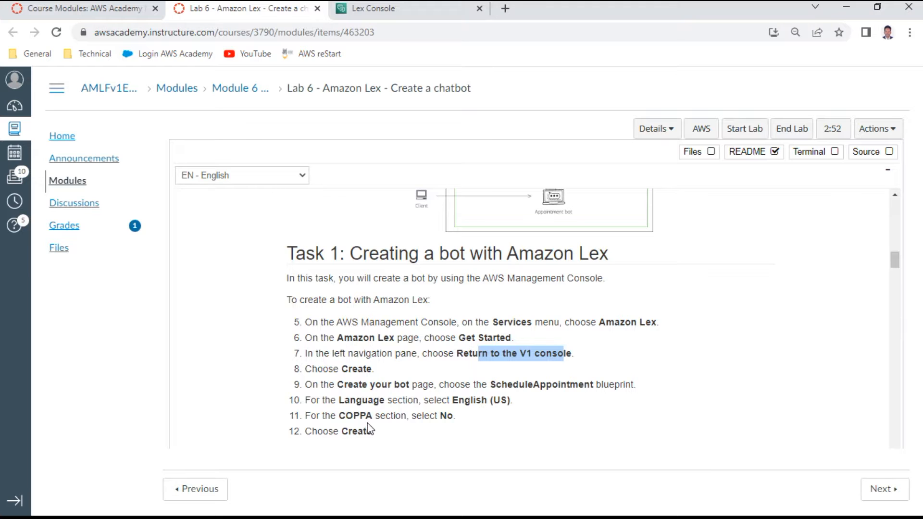
pyautogui.scroll(-1, 456, 423)
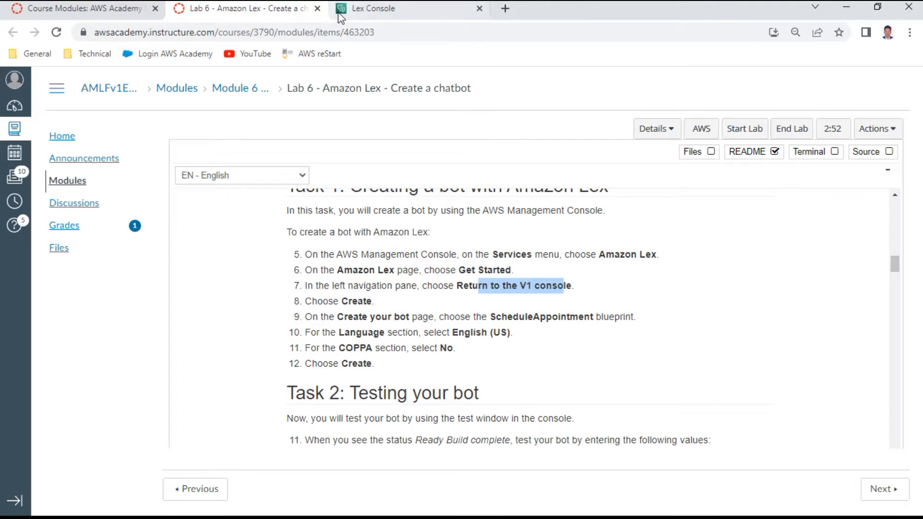
pyautogui.click(365, 10)
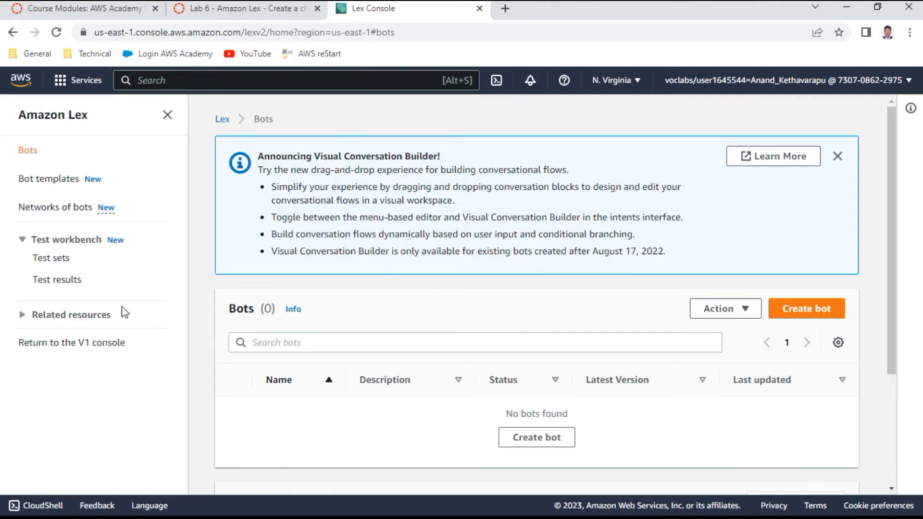
pyautogui.click(81, 343)
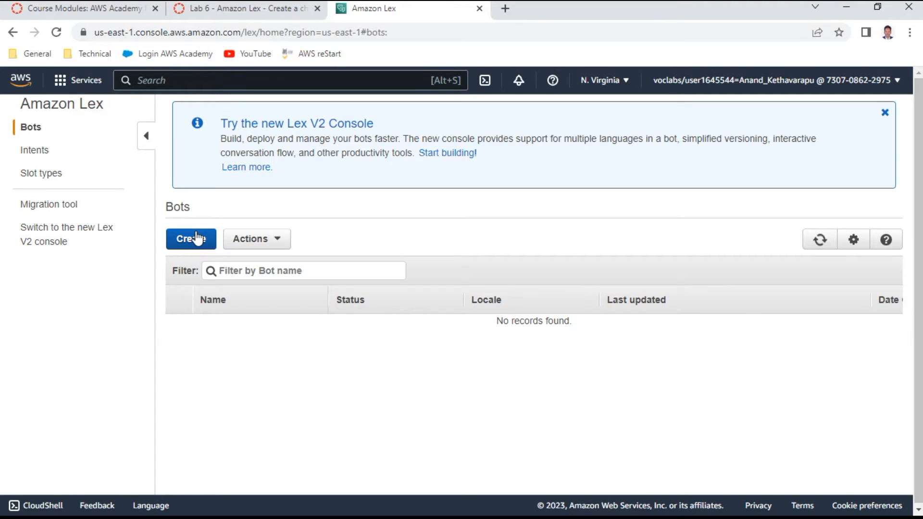
pyautogui.click(198, 238)
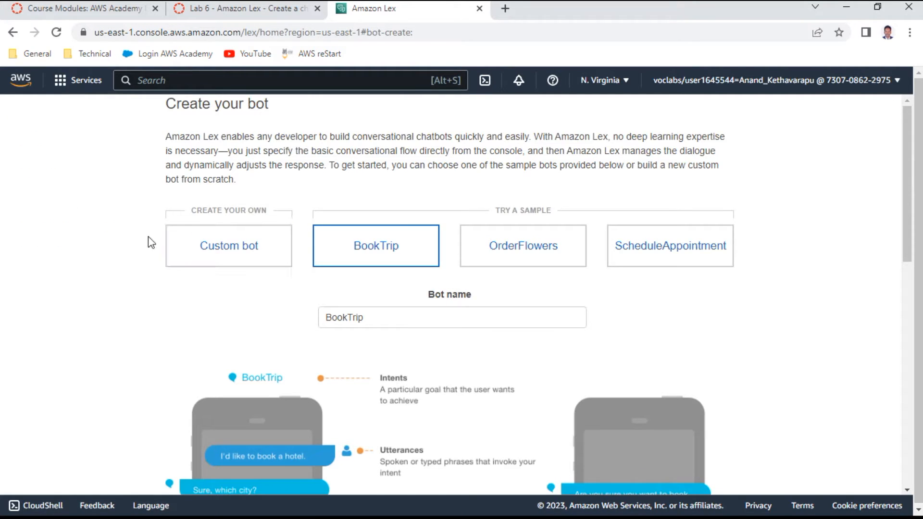
# - Check the required blueprint in the lab instructions and choose the ScheduleAppointment sample for the new bot
pyautogui.click(269, 8)
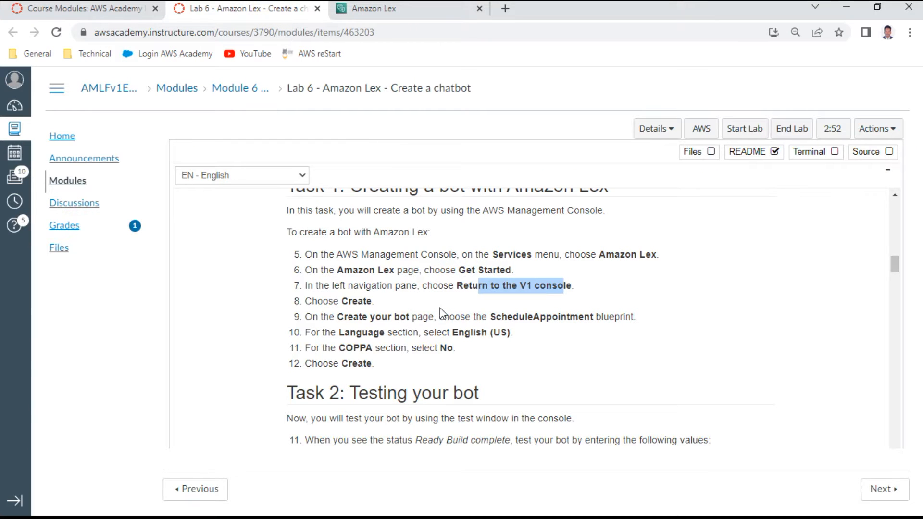
pyautogui.click(541, 314)
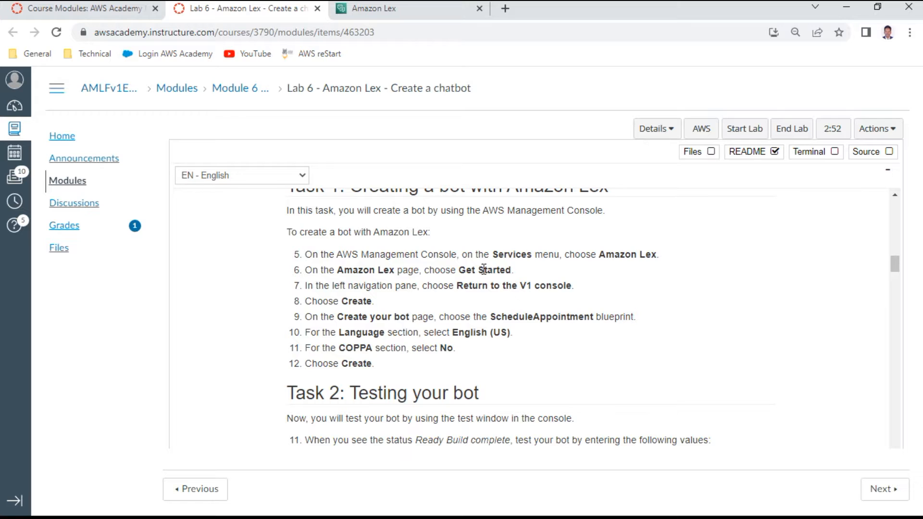
pyautogui.click(407, 16)
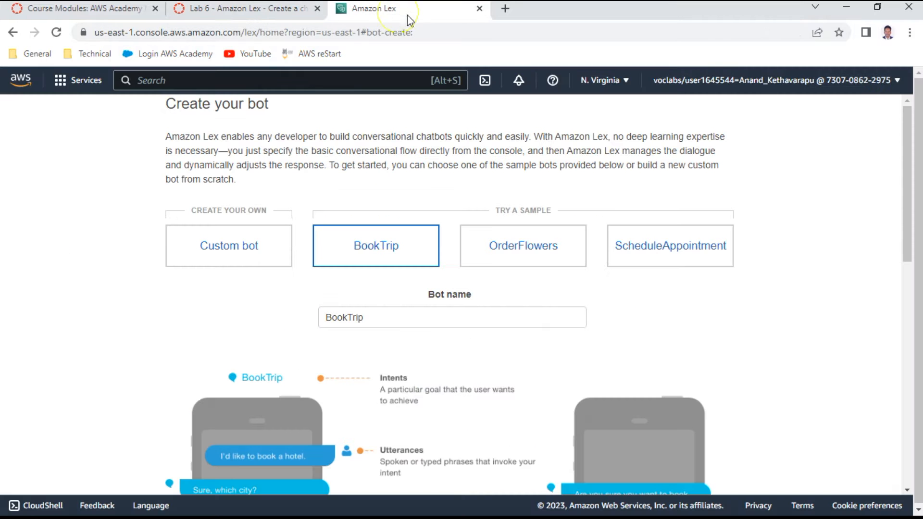
pyautogui.click(667, 244)
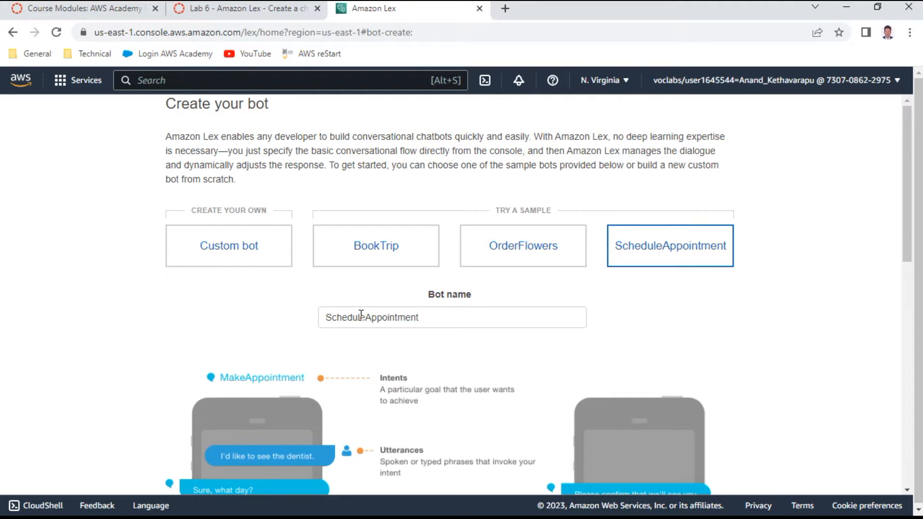
# - Set the bot's language to English (US) and answer No for COPPA
pyautogui.scroll(-10, 362, 314)
pyautogui.scroll(-1, 361, 320)
pyautogui.click(379, 259)
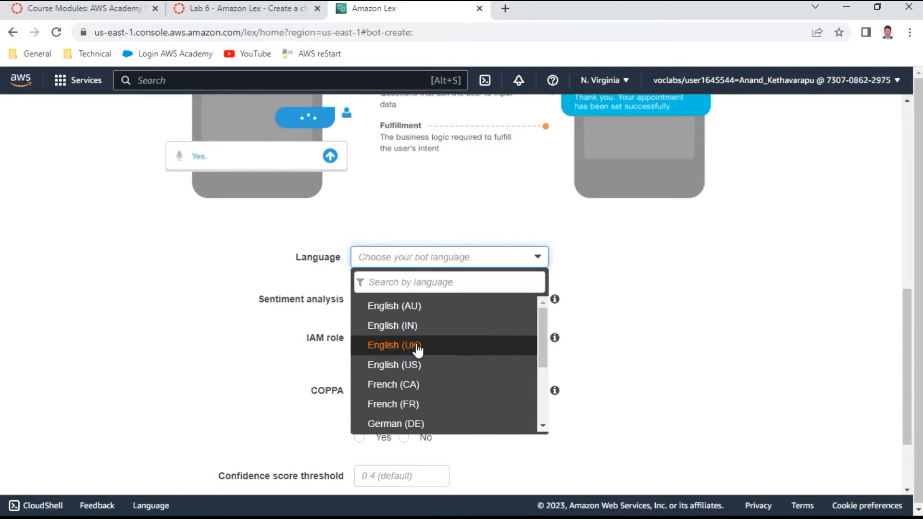
pyautogui.click(420, 366)
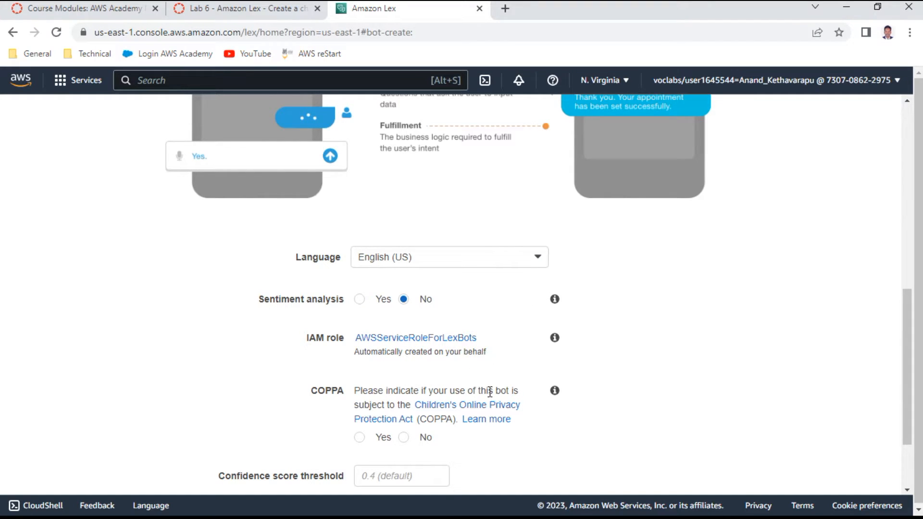
pyautogui.click(406, 438)
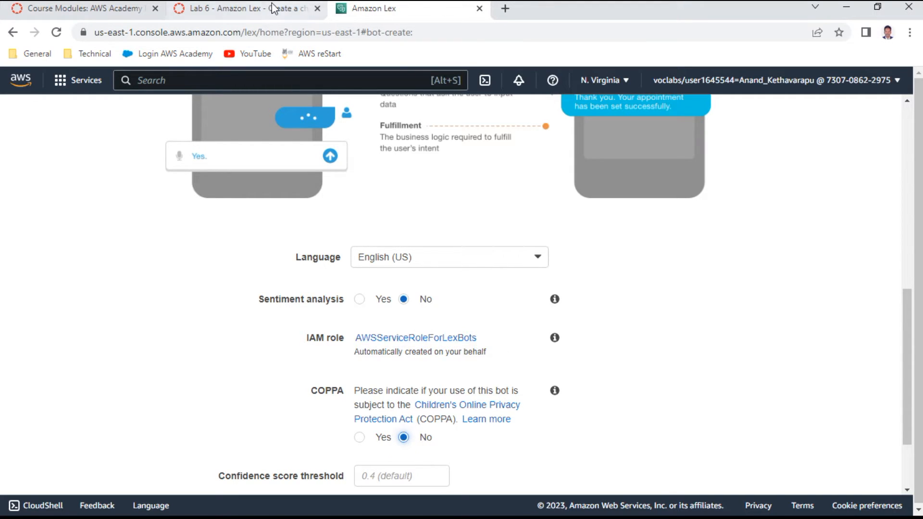
# - Check the bot settings against the lab instructions and create the ScheduleAppointment bot
pyautogui.click(243, 8)
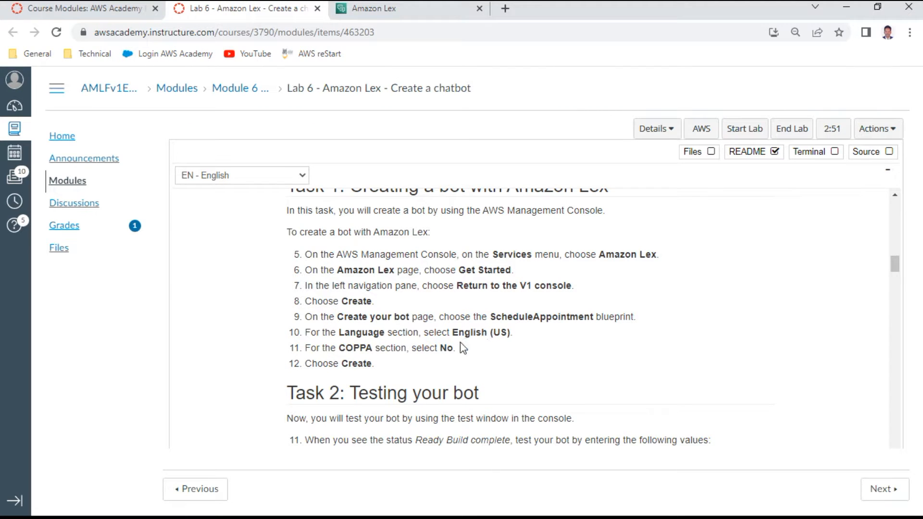
pyautogui.scroll(-4, 466, 345)
pyautogui.scroll(2, 466, 337)
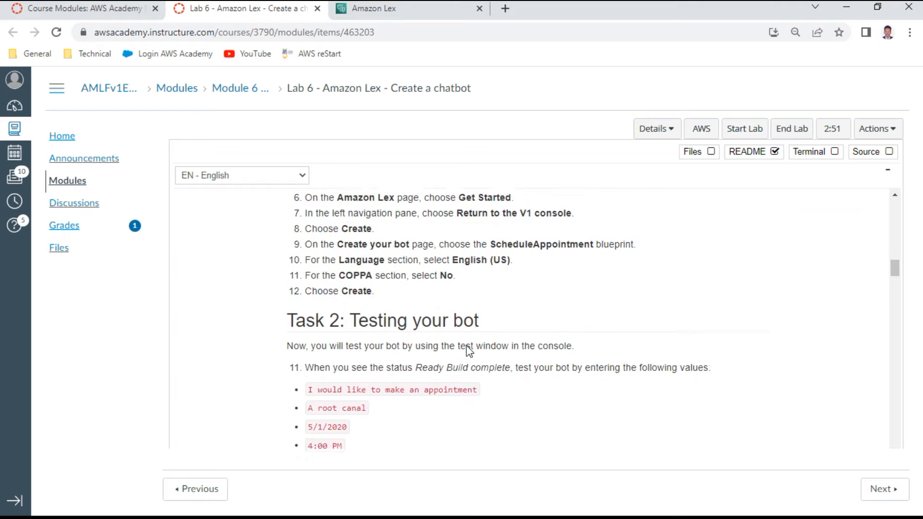
pyautogui.click(392, 11)
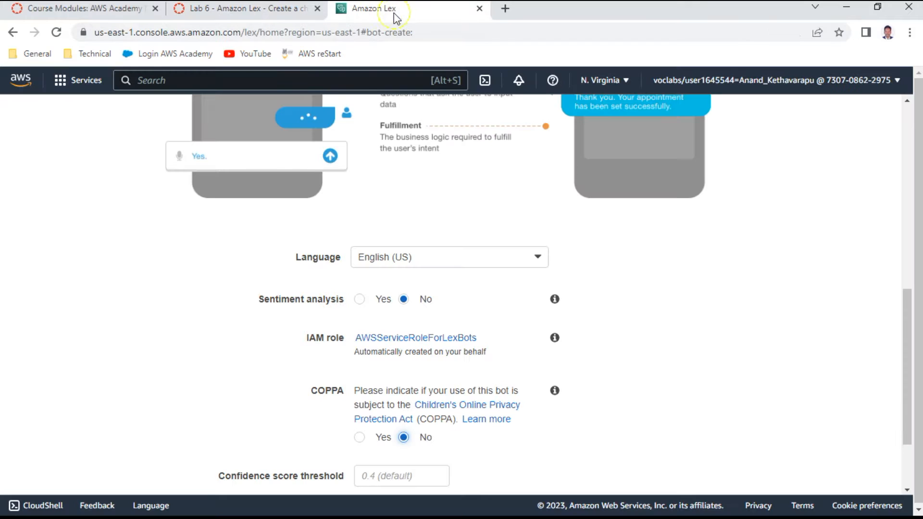
pyautogui.scroll(-3, 645, 337)
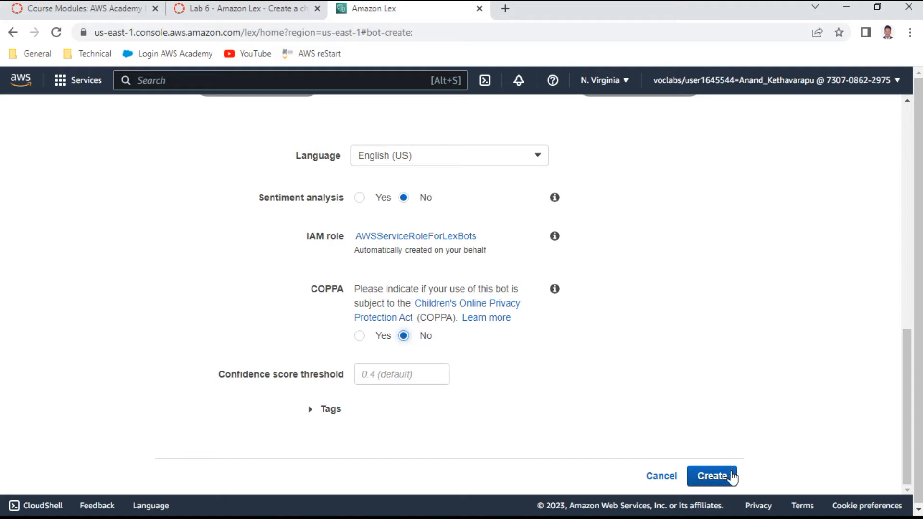
pyautogui.click(729, 475)
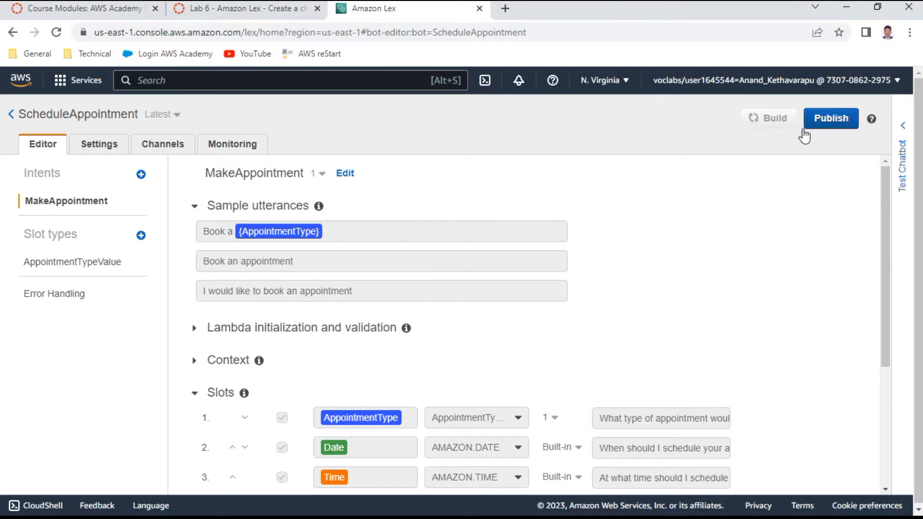
# - Copy the test phrase "I would like to make an appointment" from Task 2 of the lab instructions and return to the bot editor
pyautogui.click(240, 8)
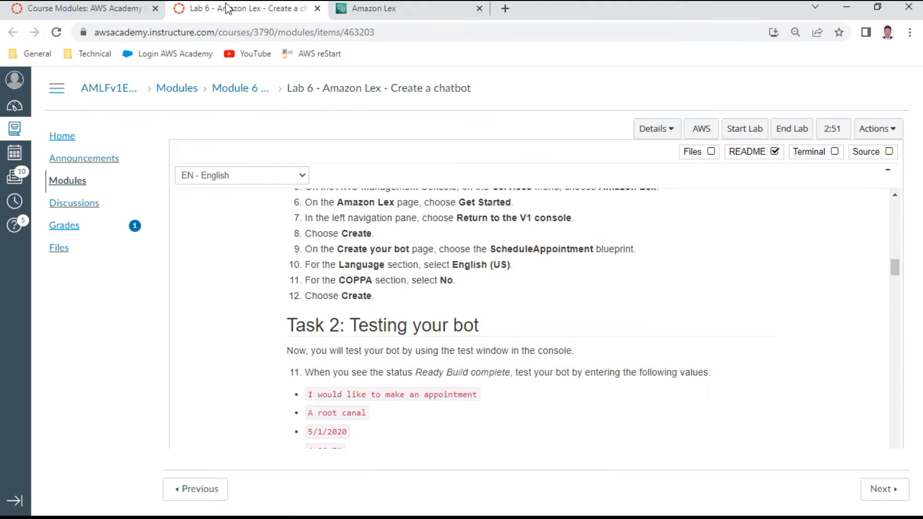
pyautogui.scroll(-1, 535, 356)
pyautogui.scroll(-1, 534, 357)
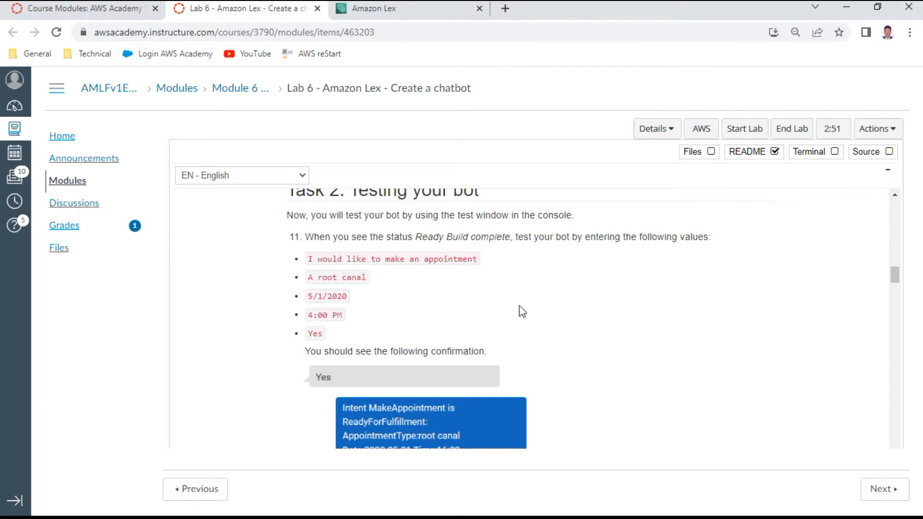
pyautogui.tripleClick(388, 260)
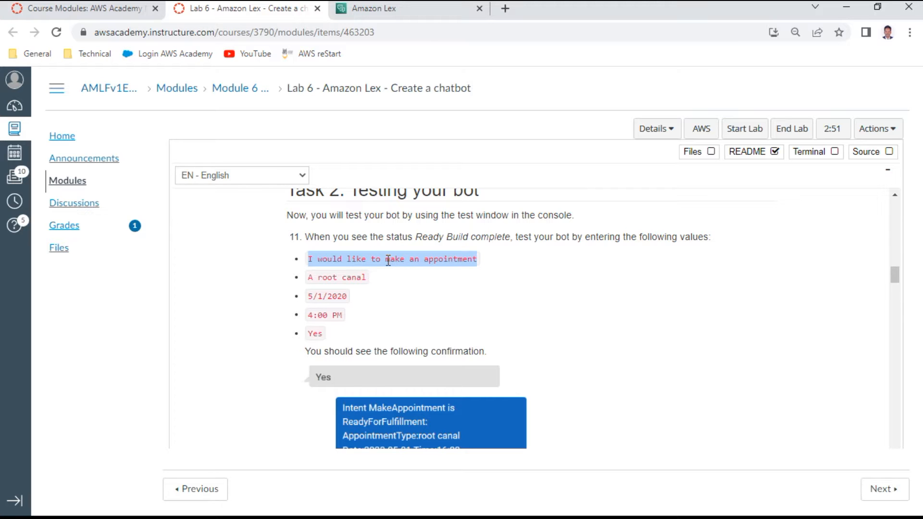
pyautogui.hotkey('ctrl', 'c')
pyautogui.click(399, 10)
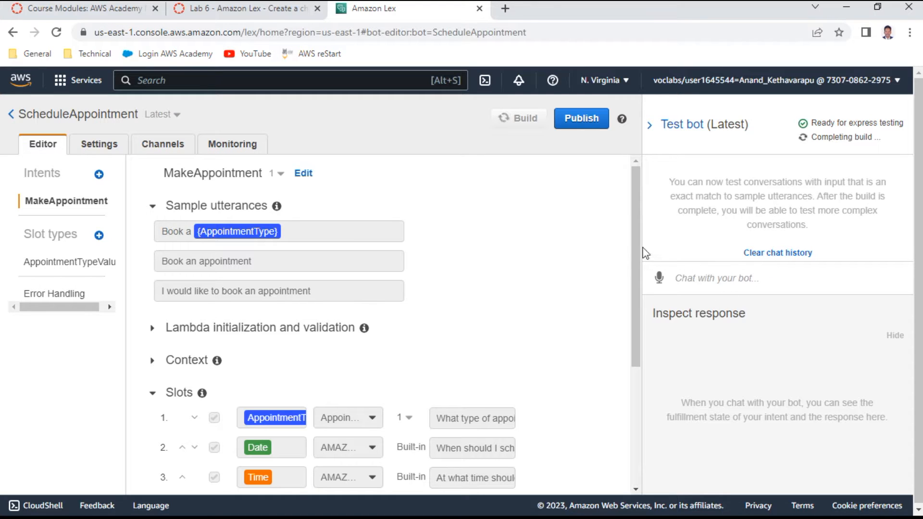
# - Review the remaining Task 2 test values and the expected appointment confirmation in the lab instructions
pyautogui.click(279, 13)
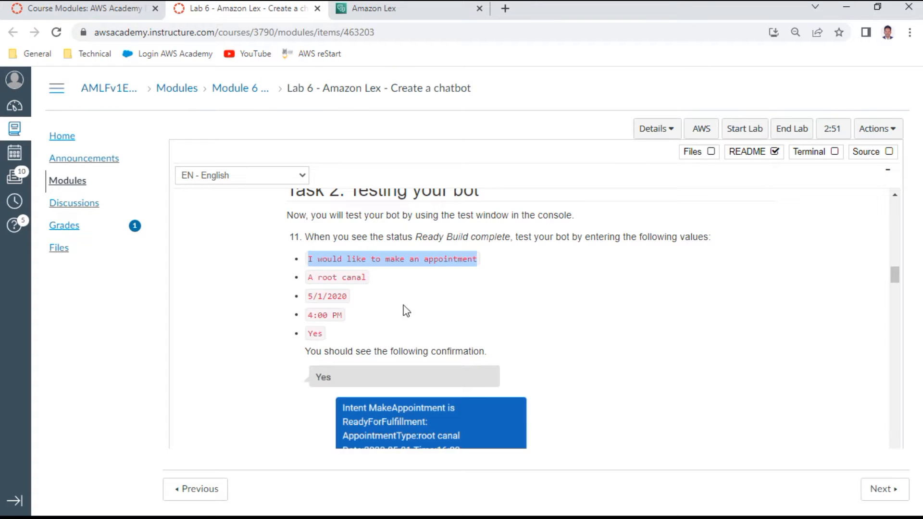
pyautogui.scroll(-2, 395, 327)
pyautogui.scroll(1, 385, 335)
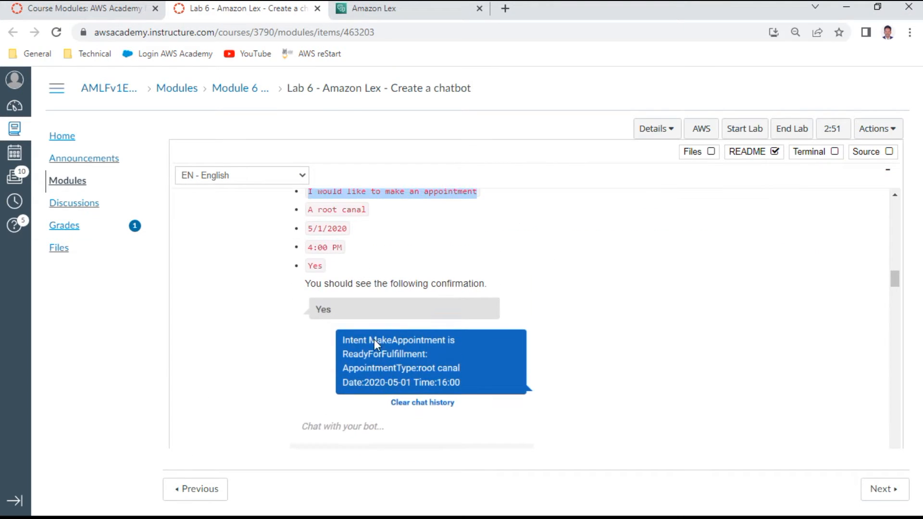
# - Return to the bot editor, dismiss the build notification and send "I would like to make an appointment" to the test bot
pyautogui.click(374, 15)
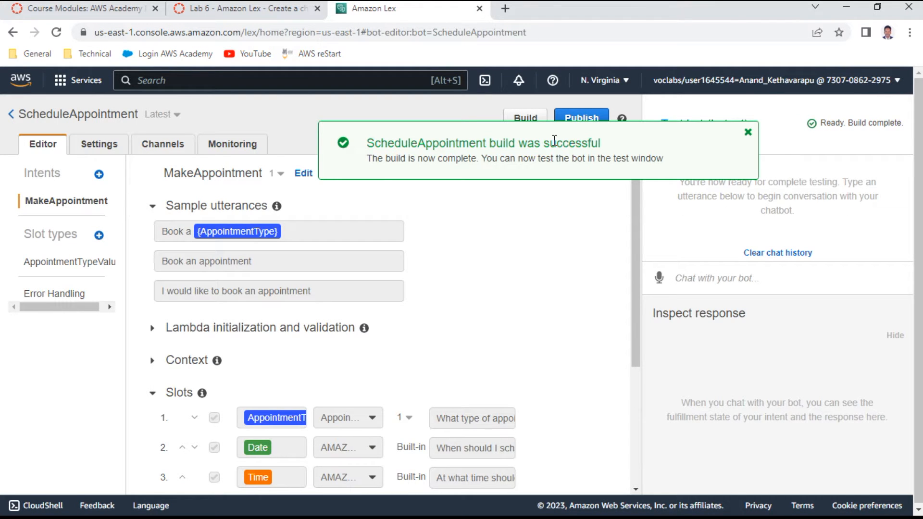
pyautogui.click(747, 132)
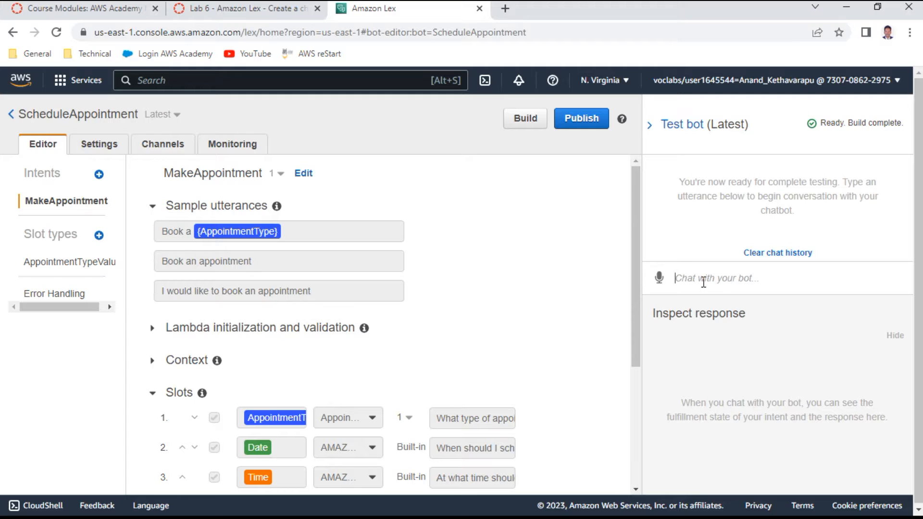
pyautogui.hotkey('ctrl', 'v')
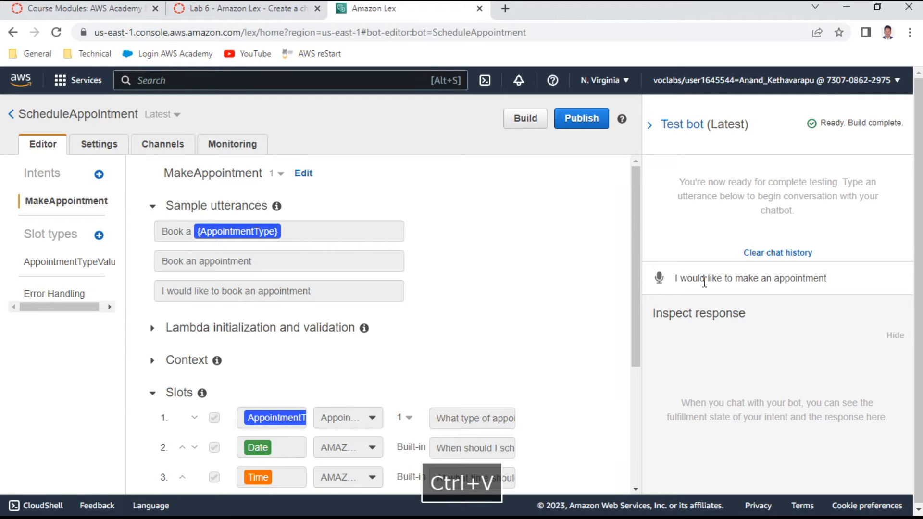
pyautogui.press('Return')
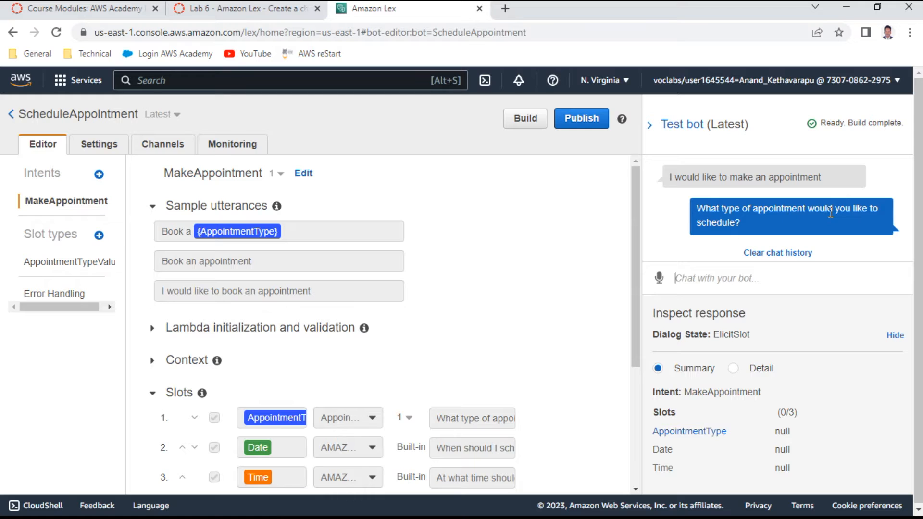
# - Copy "A root canal" from the lab instructions and send it to the test bot as the appointment type
pyautogui.click(269, 10)
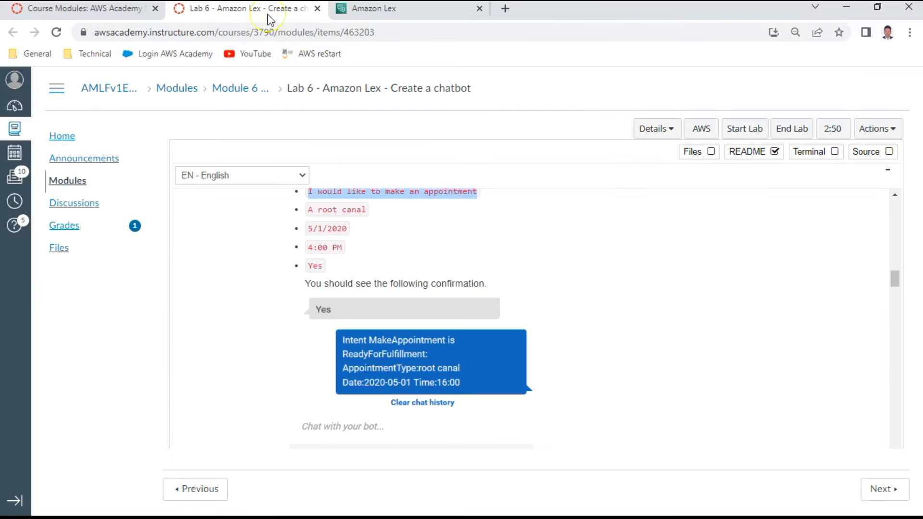
pyautogui.click(338, 210)
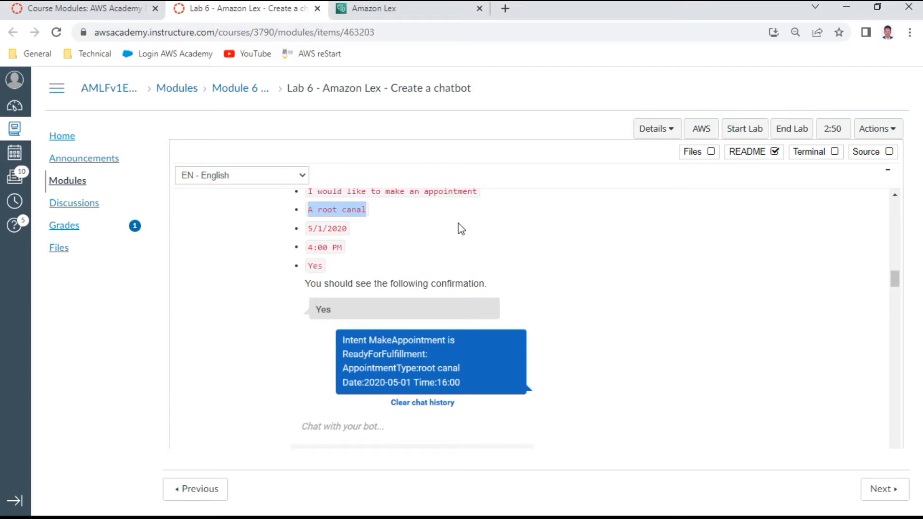
pyautogui.hotkey('ctrl', 'c')
pyautogui.click(422, 10)
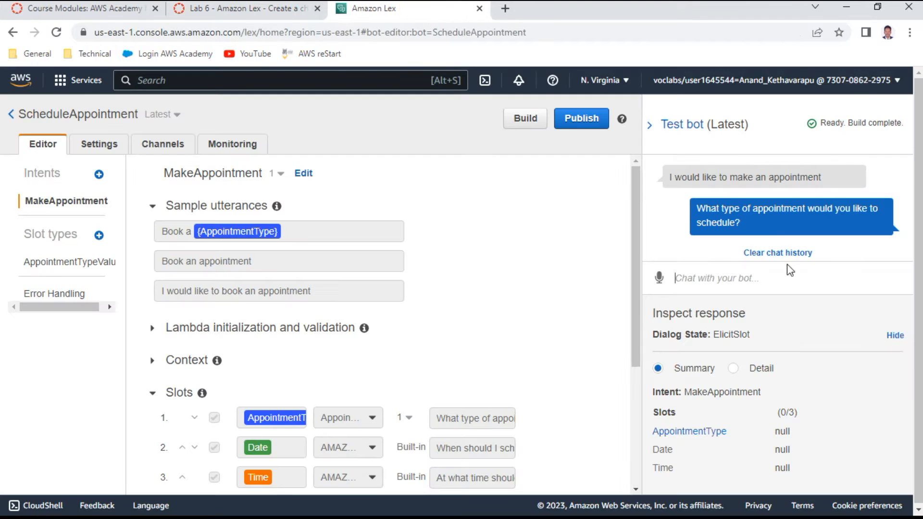
pyautogui.hotkey('ctrl', 'v')
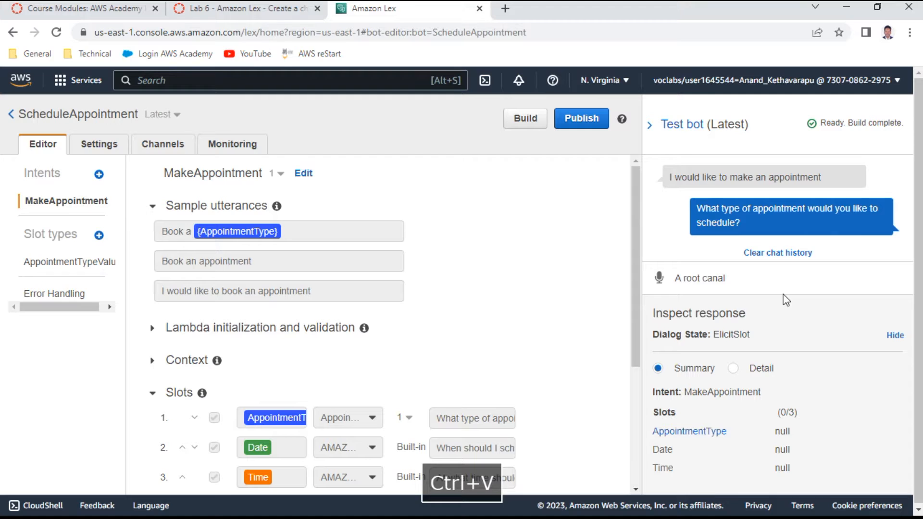
pyautogui.press('Return')
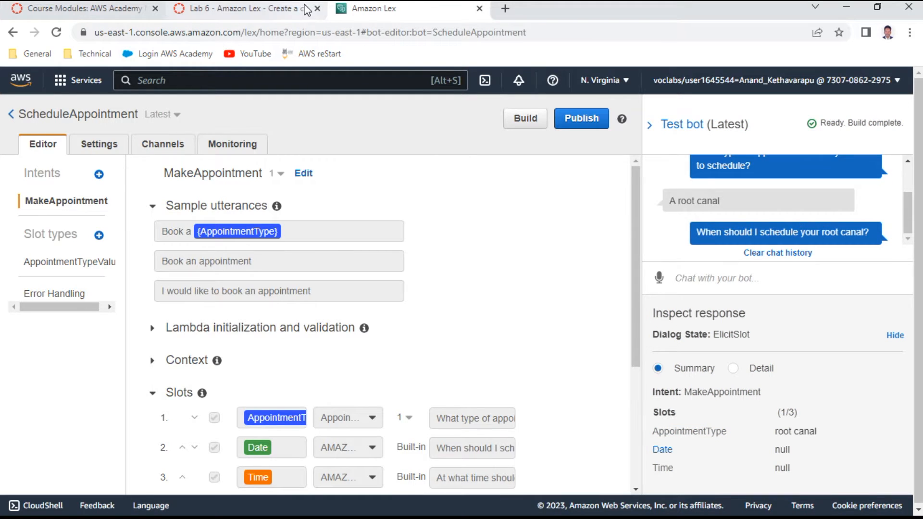
# - Copy the date 5/1/2020 from the lab instructions and send it to the test bot as the appointment date
pyautogui.click(290, 10)
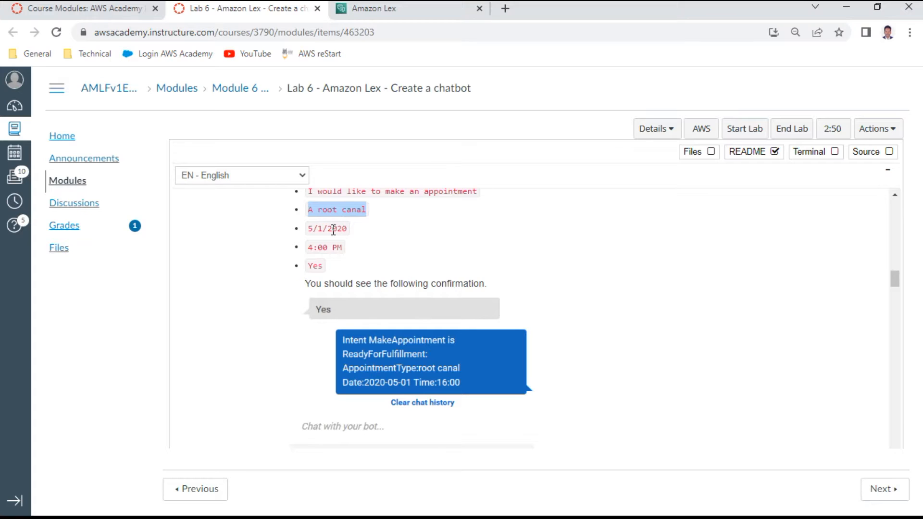
pyautogui.tripleClick(333, 229)
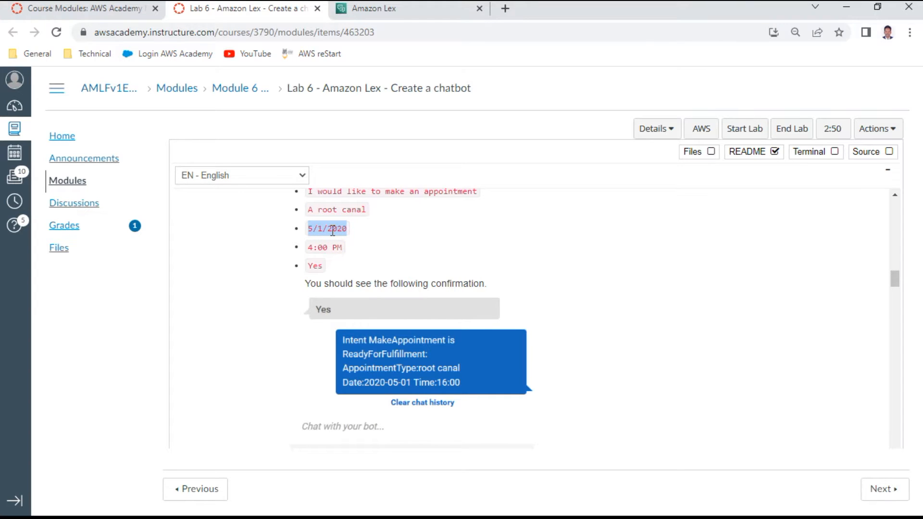
pyautogui.hotkey('ctrl', 'c')
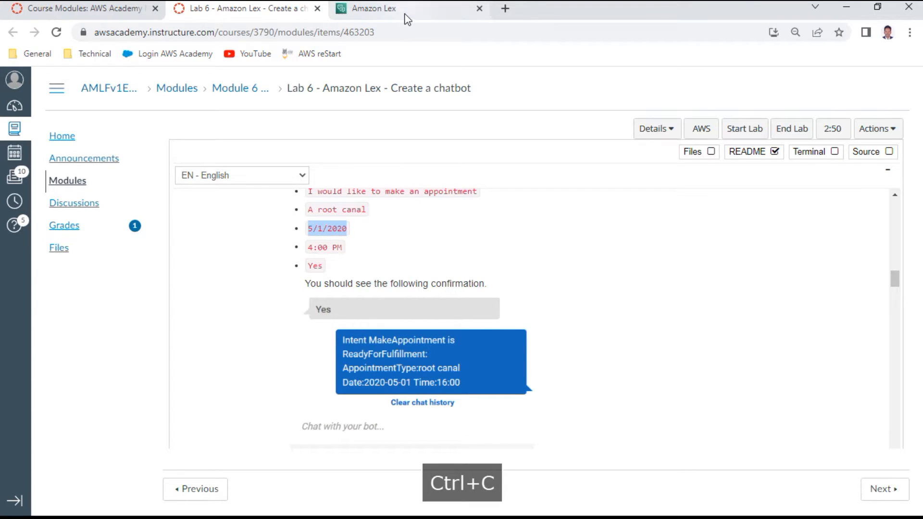
pyautogui.hotkey('ctrl', 'c')
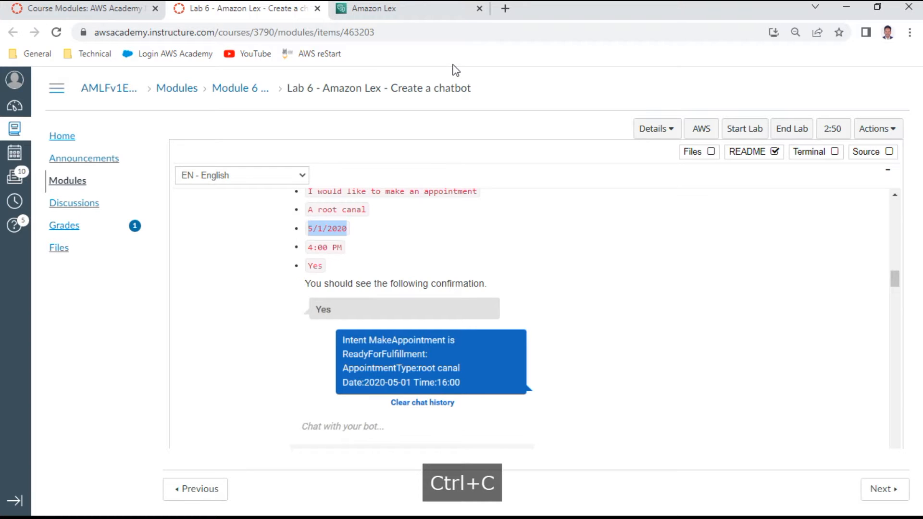
pyautogui.click(458, 8)
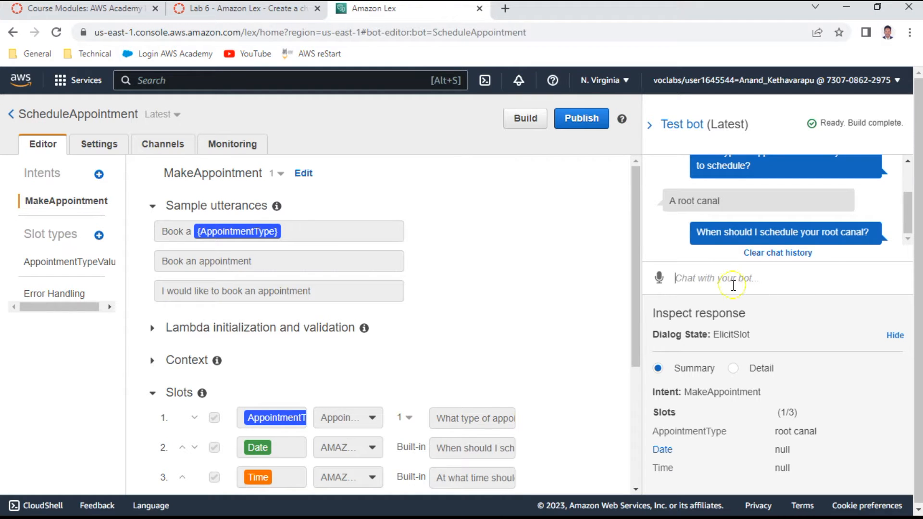
pyautogui.hotkey('ctrl', 'v')
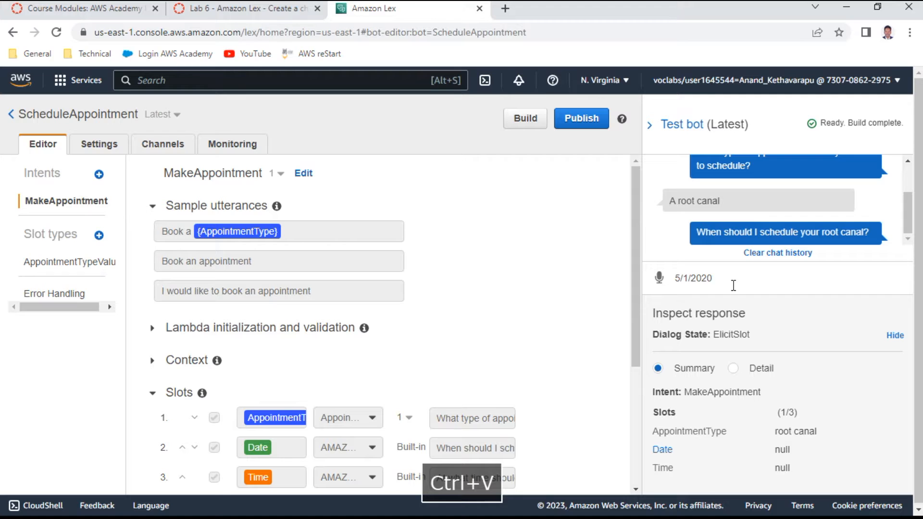
pyautogui.press('Return')
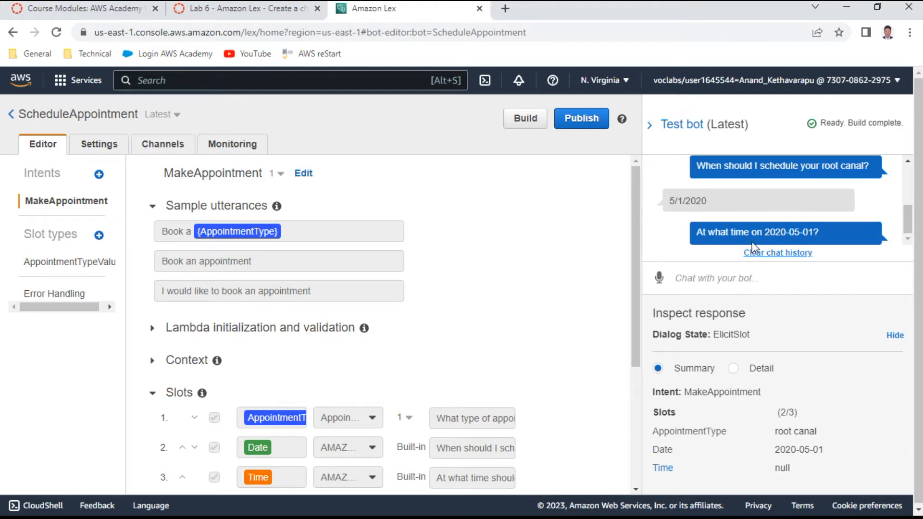
# - Send the test bot the lab's appointment time, 4:00 PM, and confirm the booking with "Yes"
pyautogui.click(286, 11)
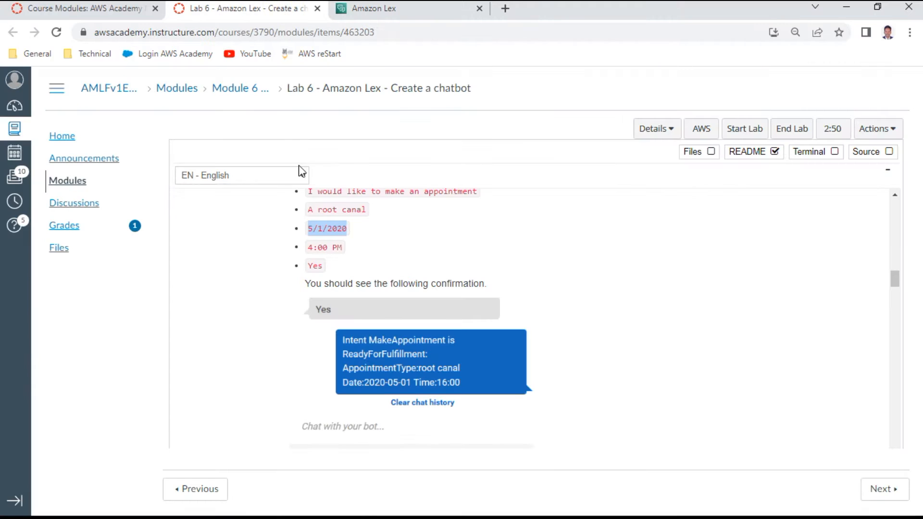
pyautogui.tripleClick(327, 245)
pyautogui.hotkey('ctrl', 'c')
pyautogui.click(426, 11)
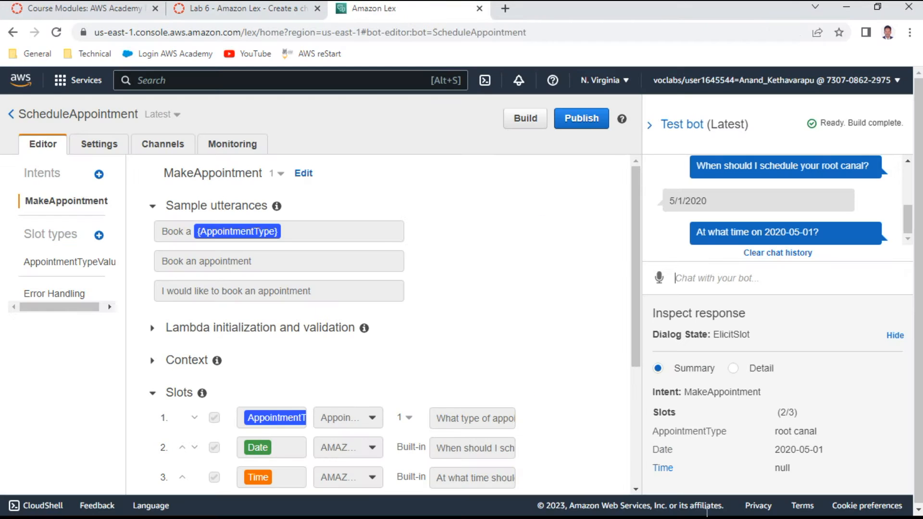
pyautogui.hotkey('ctrl', 'v')
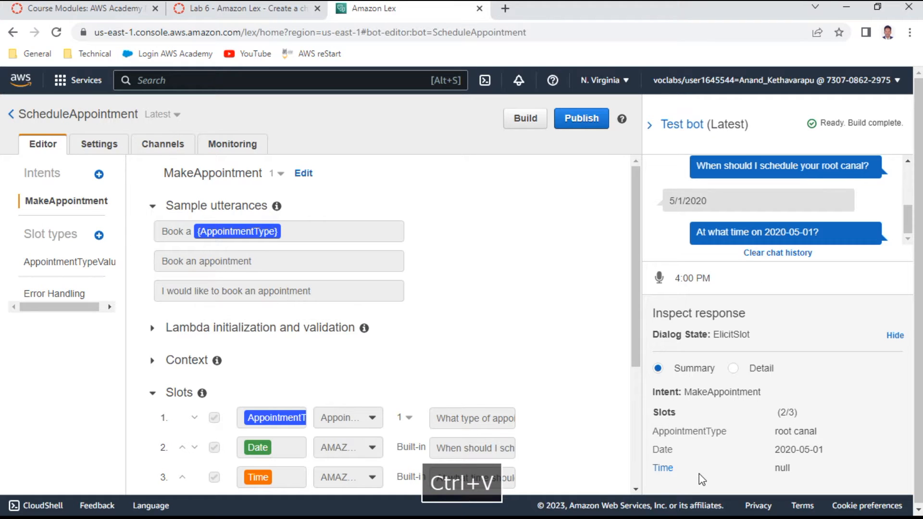
pyautogui.press('Return')
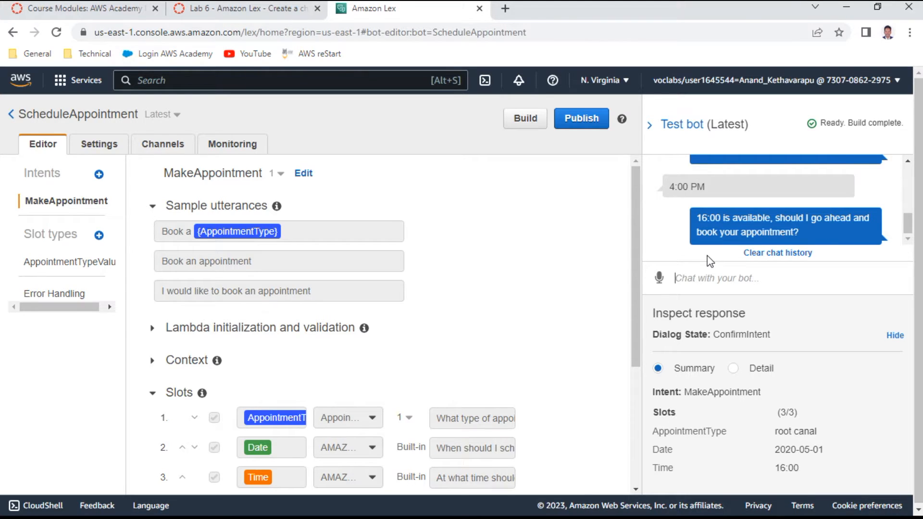
pyautogui.write('Yes')
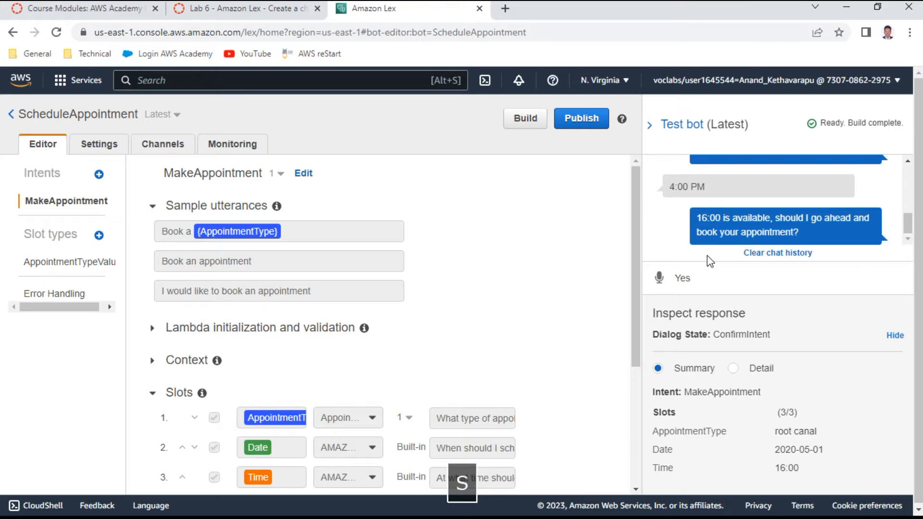
pyautogui.press('Return')
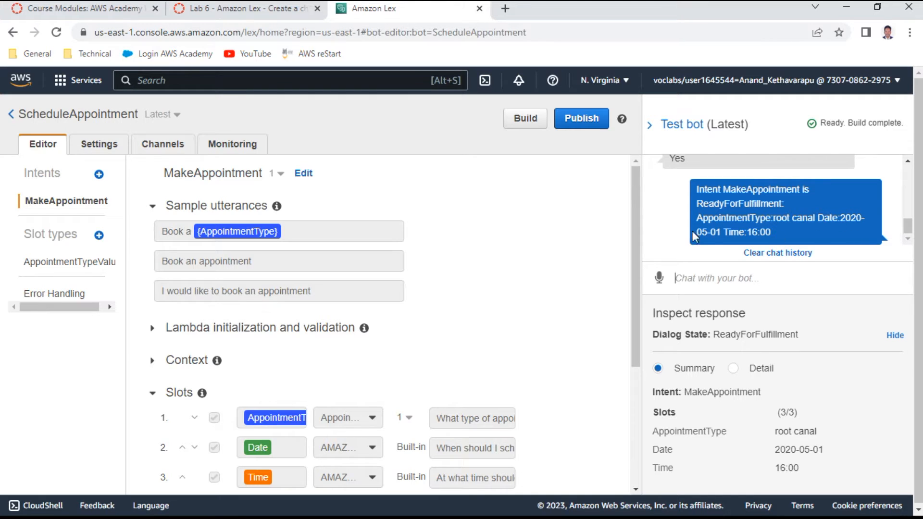
# - Compare the bot's final response with the expected Task 2 result and read the Task 3 instructions for creating a Lambda function
pyautogui.click(278, 10)
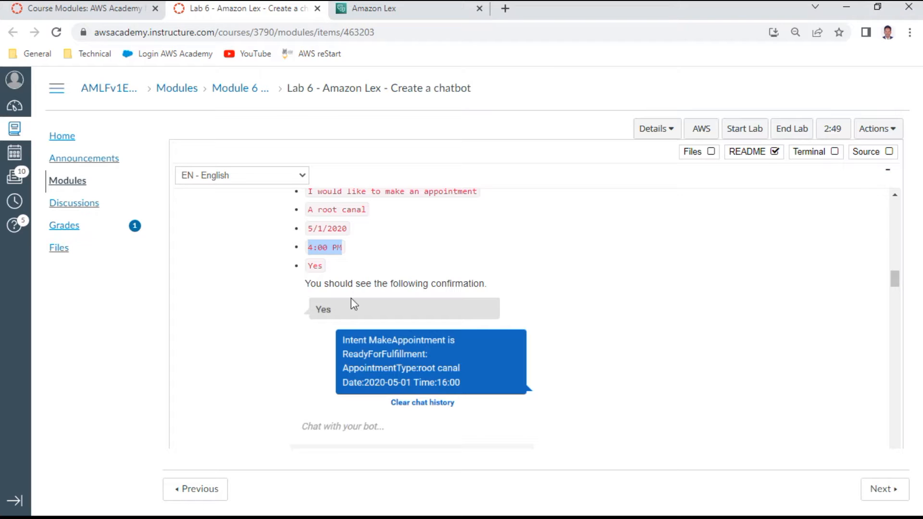
pyautogui.scroll(-3, 452, 367)
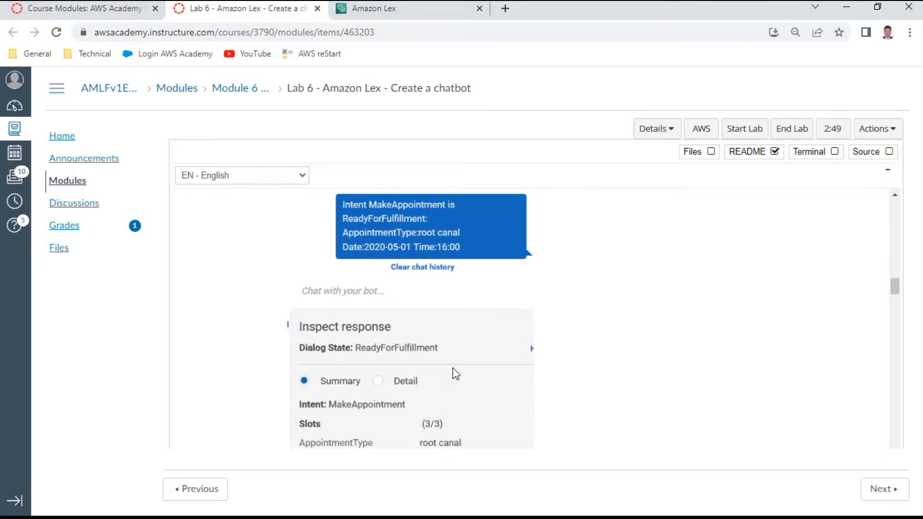
pyautogui.scroll(-3, 454, 372)
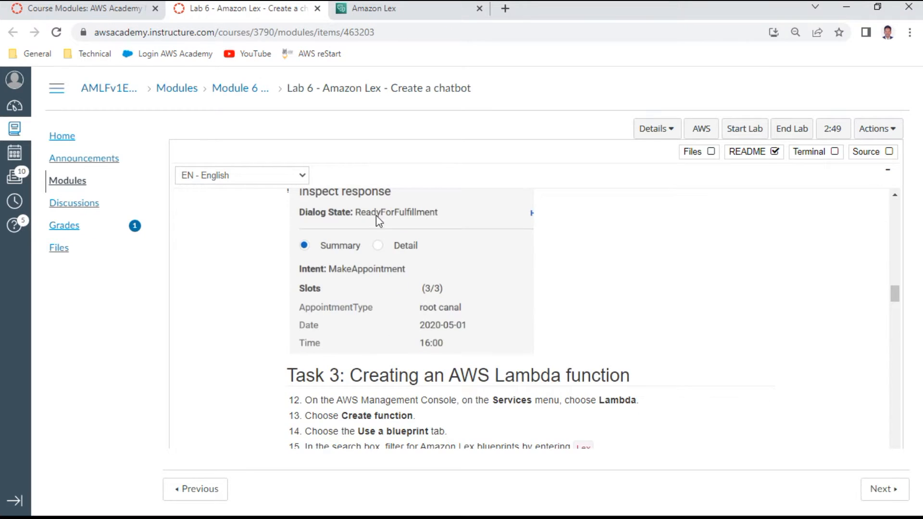
pyautogui.click(410, 10)
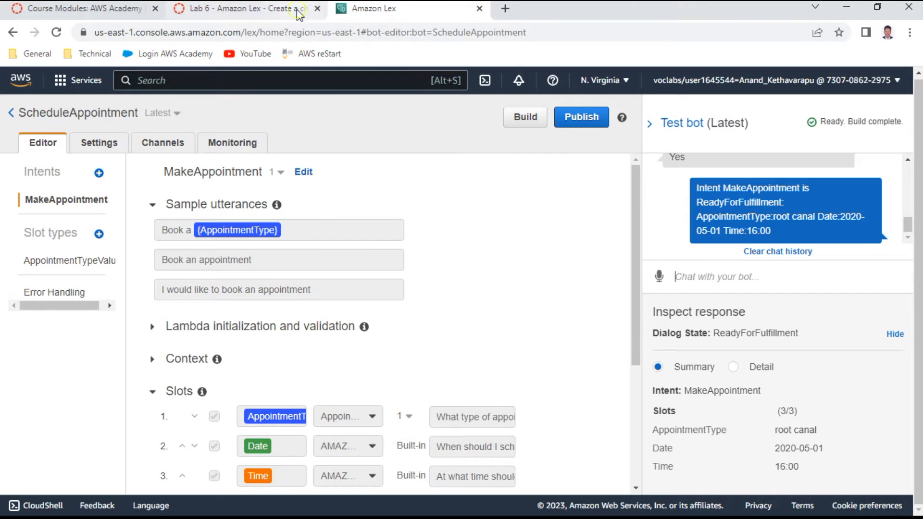
pyautogui.click(250, 8)
pyautogui.scroll(-3, 497, 300)
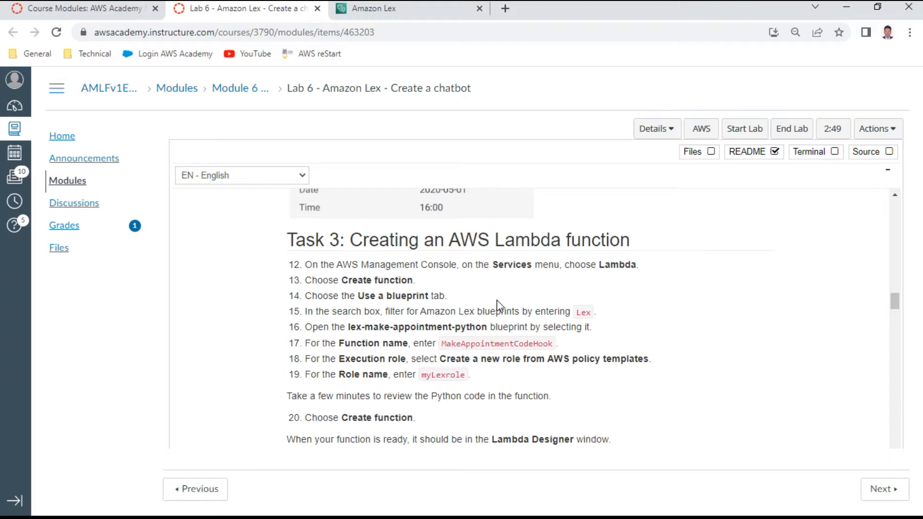
# - Duplicate the Amazon Lex browser page and place the lab instructions between the two Lex pages
pyautogui.rightClick(449, 18)
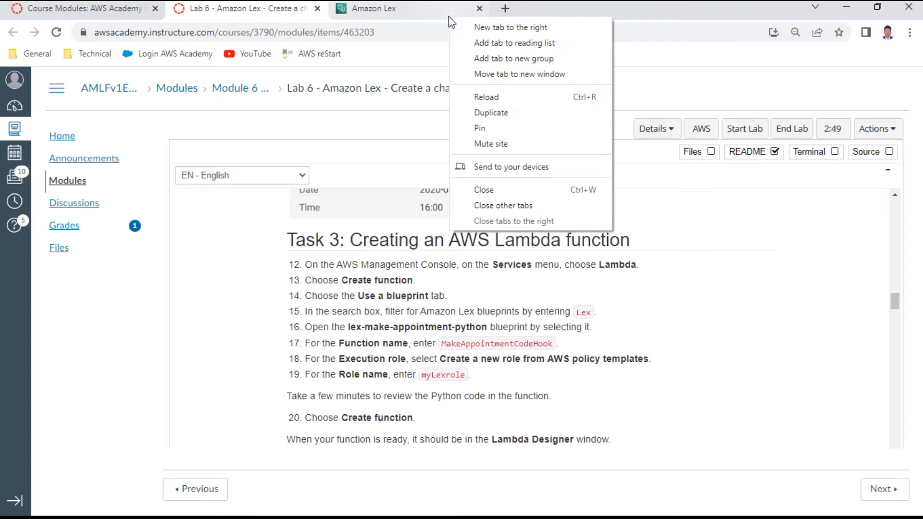
pyautogui.click(515, 114)
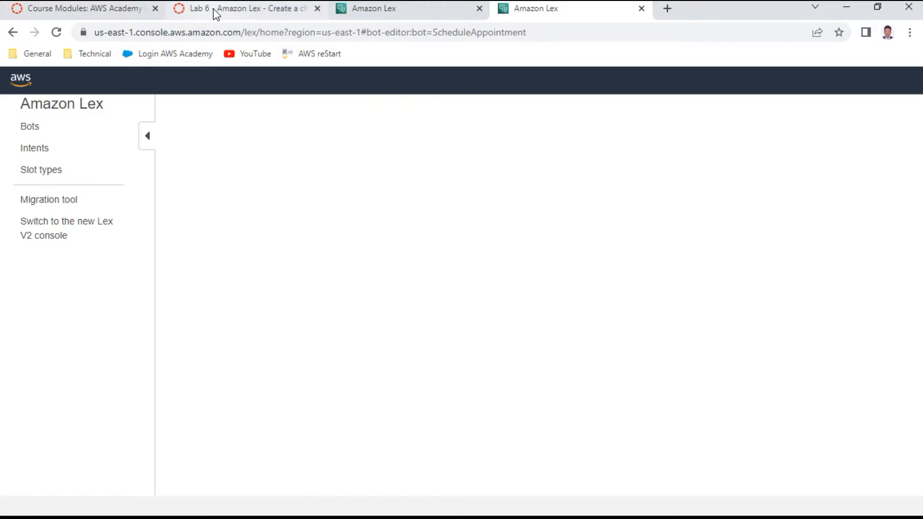
pyautogui.moveTo(216, 13); pyautogui.dragTo(348, 23)
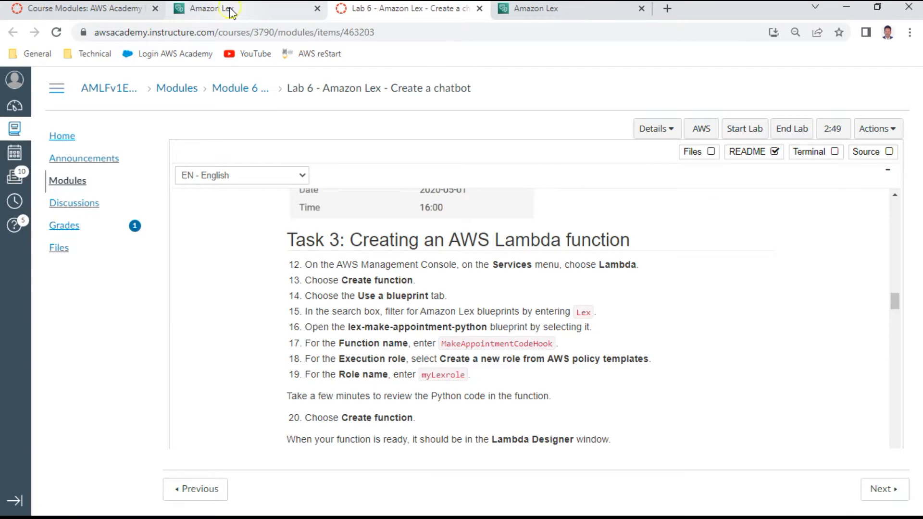
pyautogui.click(229, 13)
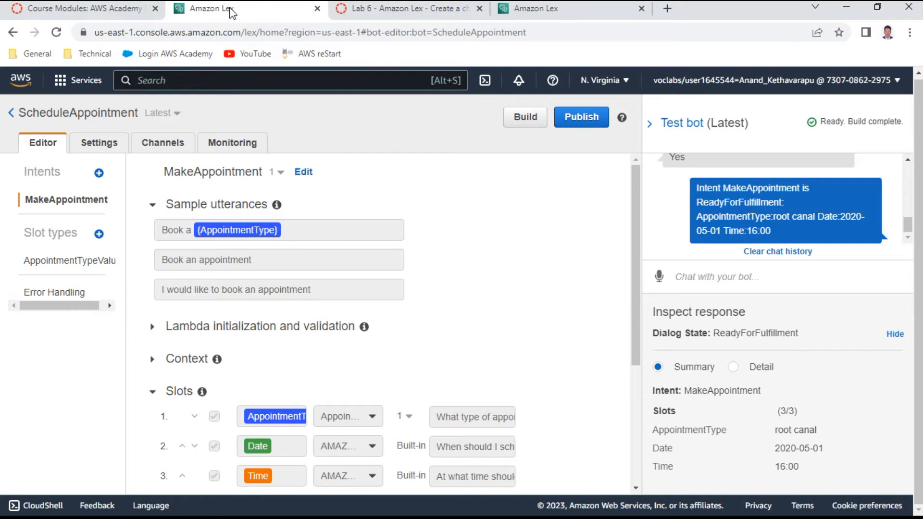
# - Open the Lambda service from the Compute category in the duplicated console page and return to the Task 3 instructions
pyautogui.click(541, 14)
pyautogui.click(80, 89)
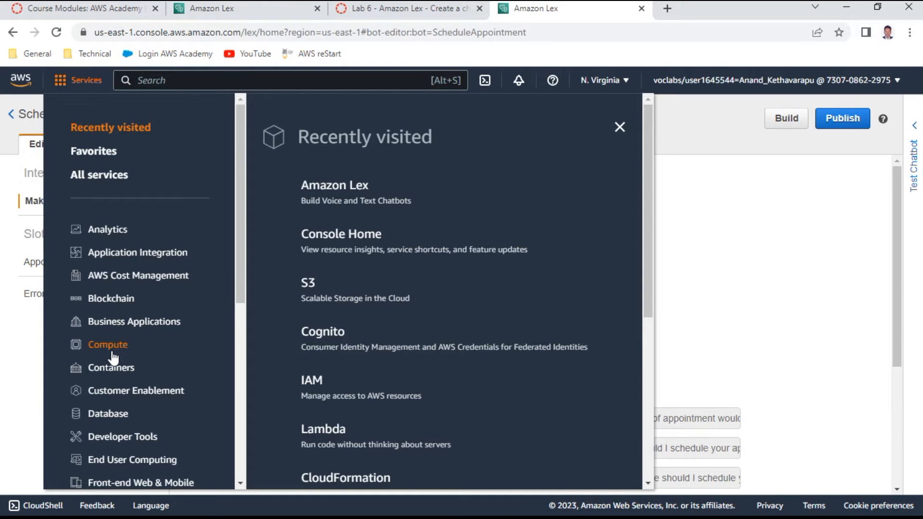
pyautogui.moveTo(112, 358)
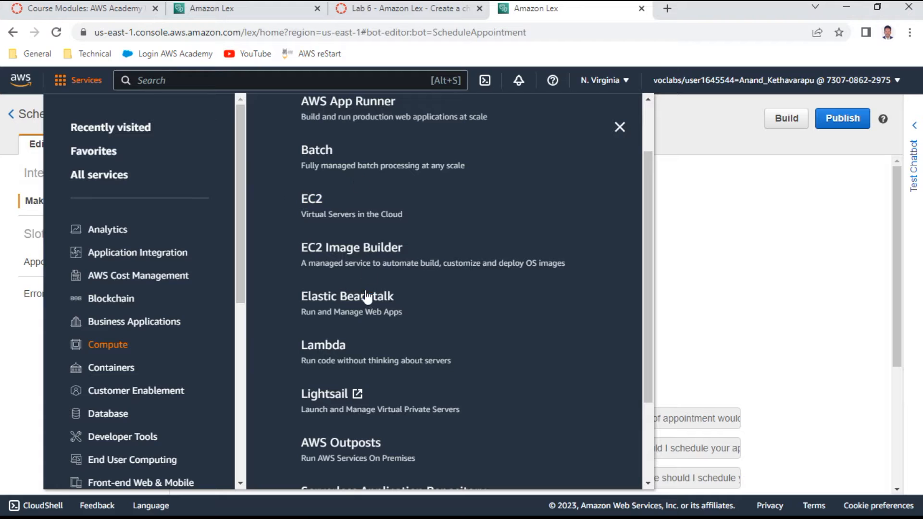
pyautogui.click(343, 350)
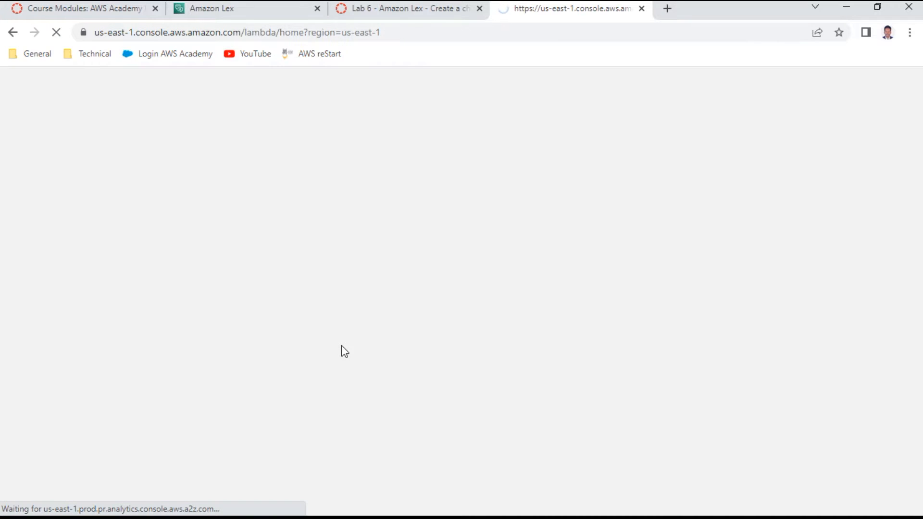
pyautogui.click(427, 10)
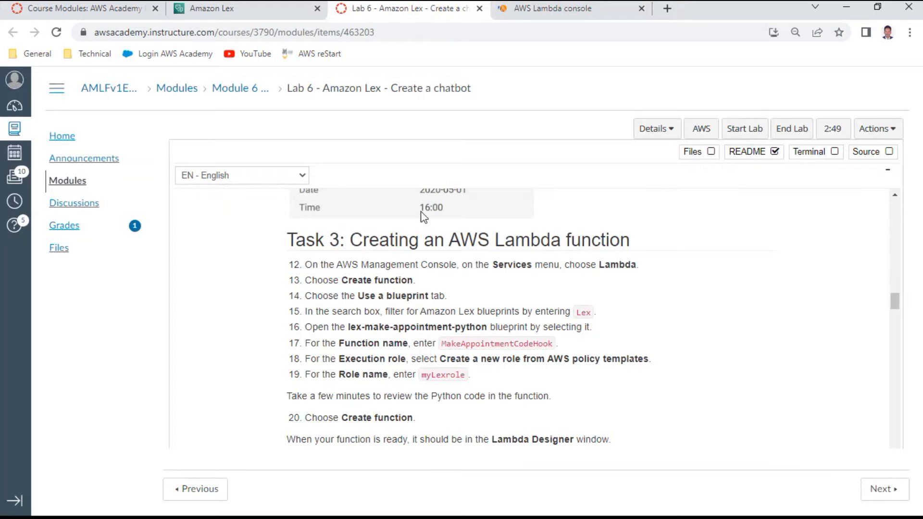
# - Review the blueprint and function name instructions in Task 3 and copy the function name MakeAppointmentCodeHook
pyautogui.doubleClick(400, 294)
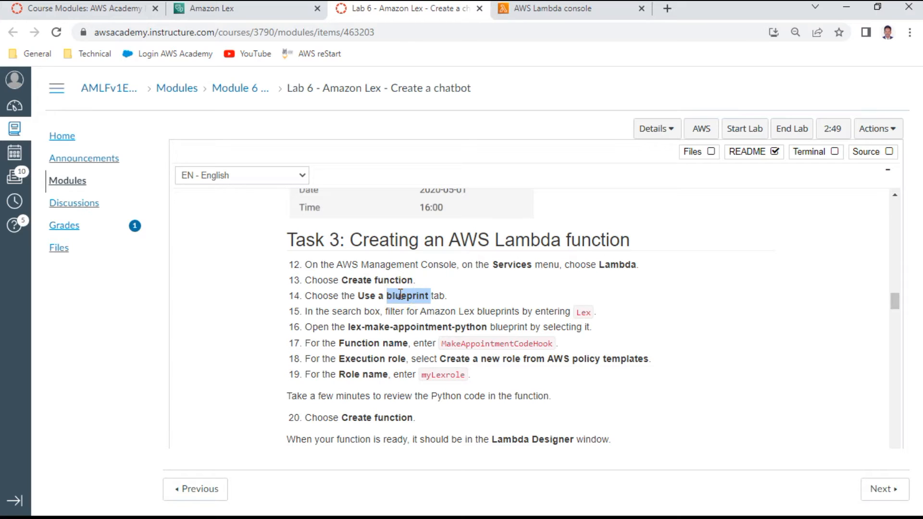
pyautogui.doubleClick(584, 311)
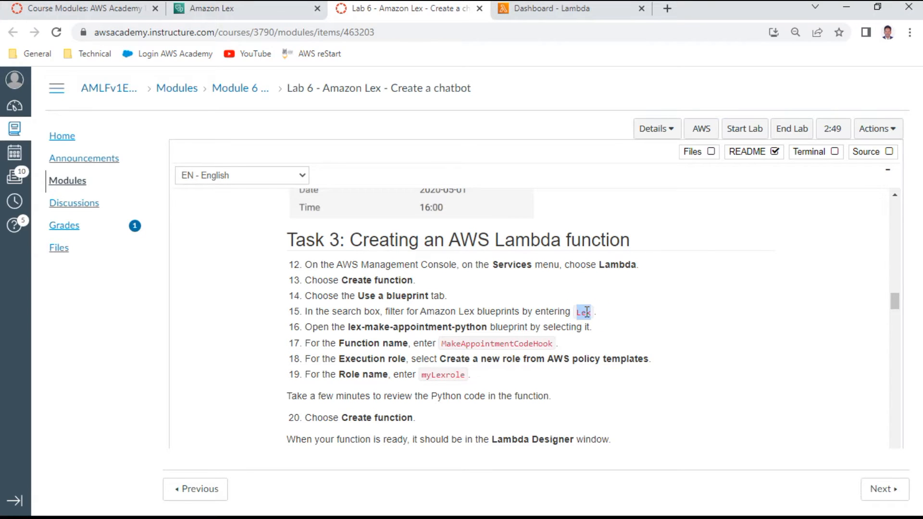
pyautogui.tripleClick(490, 342)
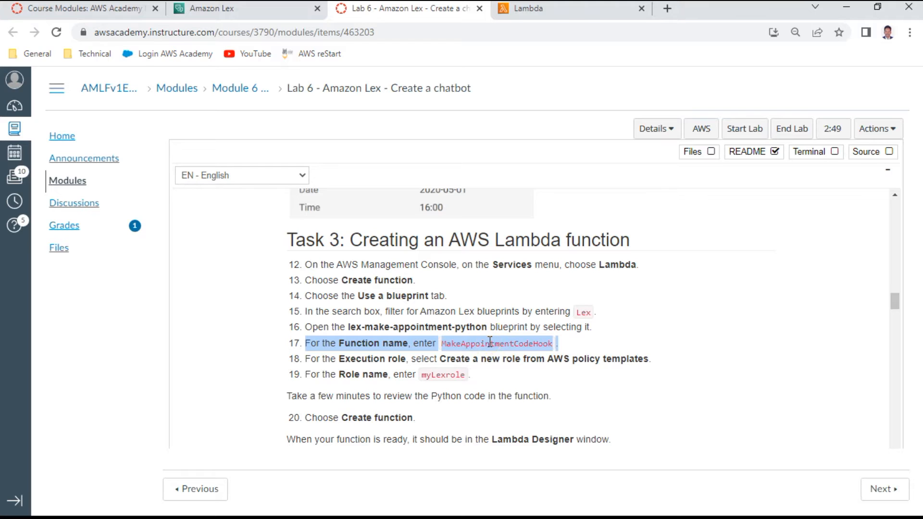
pyautogui.click(586, 327)
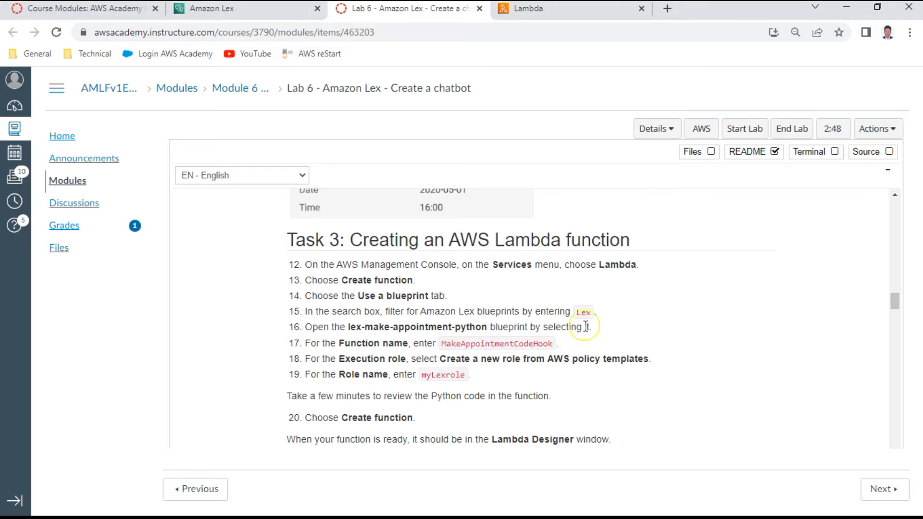
pyautogui.doubleClick(533, 345)
pyautogui.hotkey('ctrl', 'c')
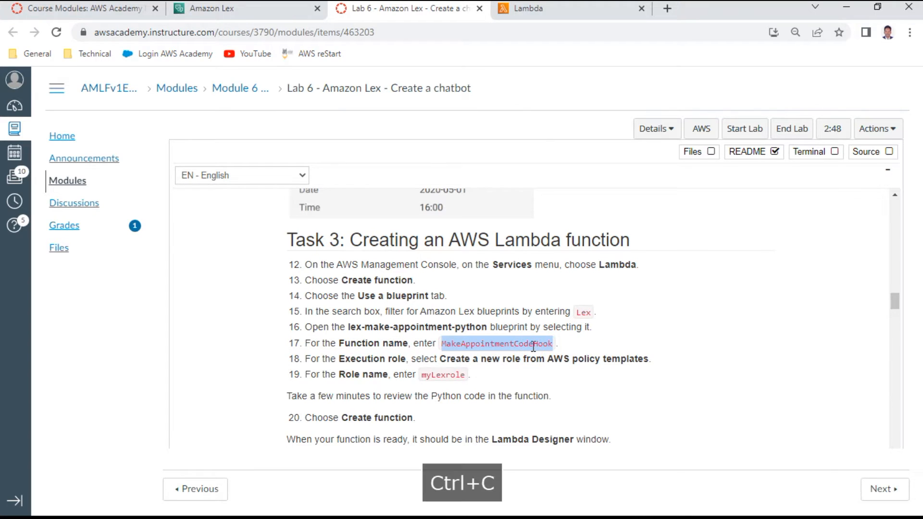
# - Return to the Lambda console and start creating a function with the "Use a blueprint" option
pyautogui.click(607, 10)
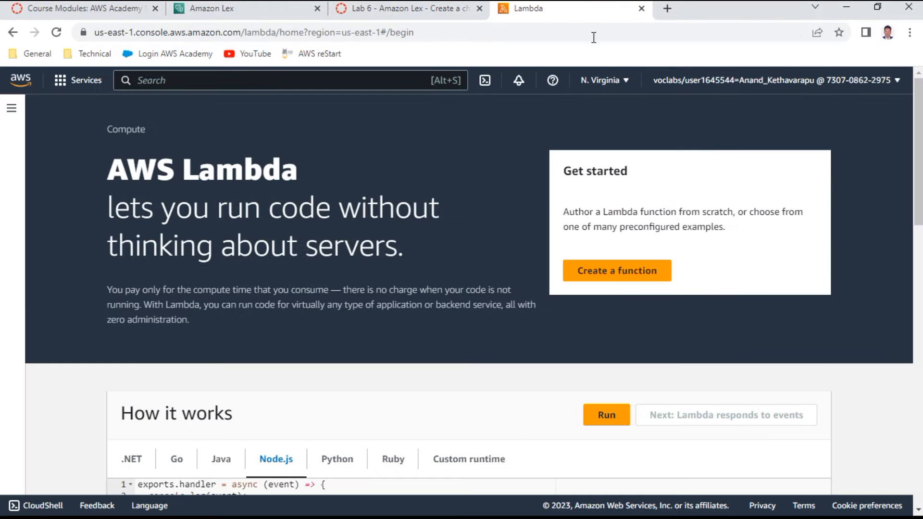
pyautogui.click(615, 261)
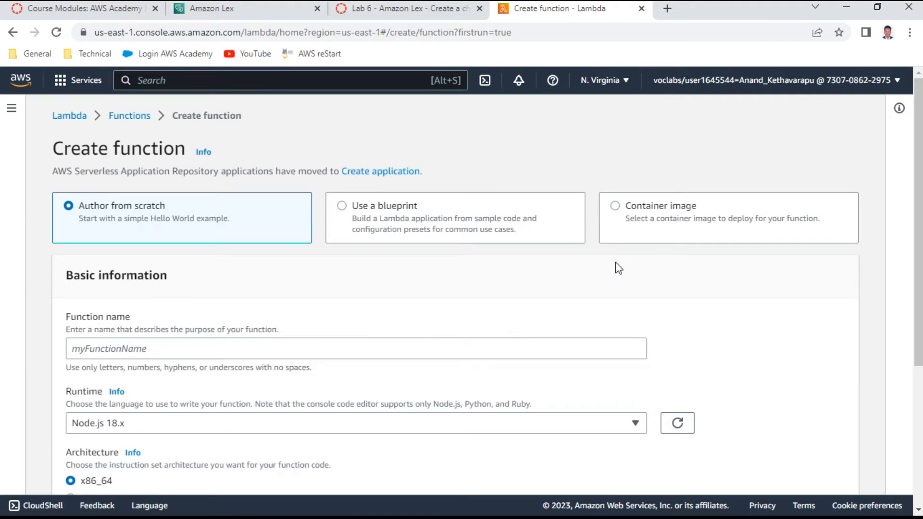
pyautogui.click(367, 211)
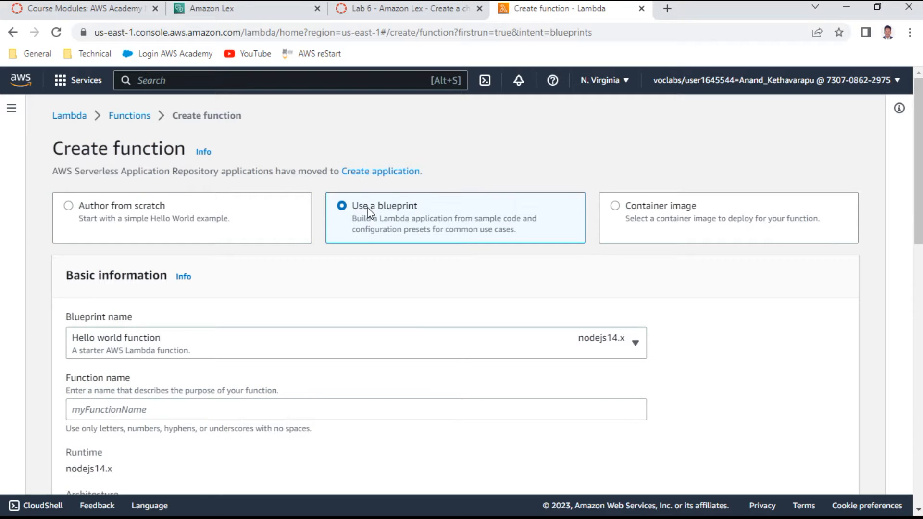
# - Search the blueprints for "lex" and choose the python3.8 blueprint "Make an appointment with Lex"
pyautogui.click(207, 344)
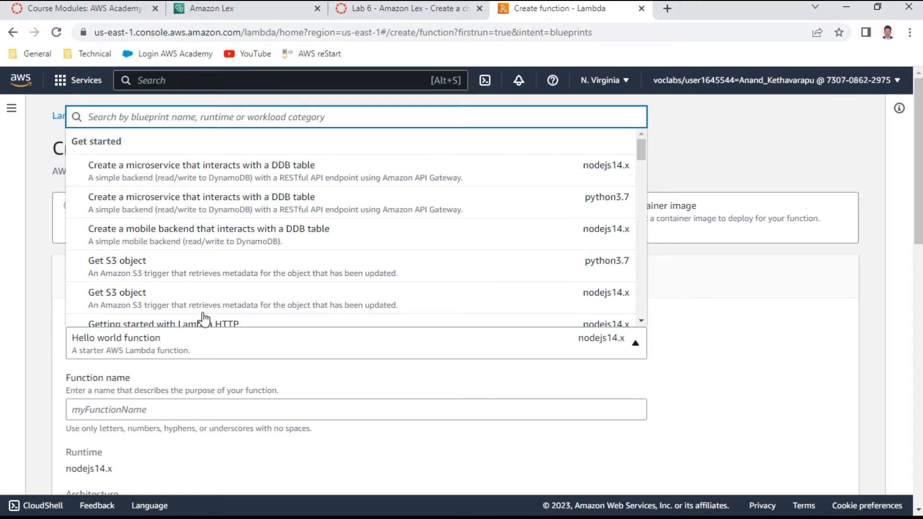
pyautogui.write('les')
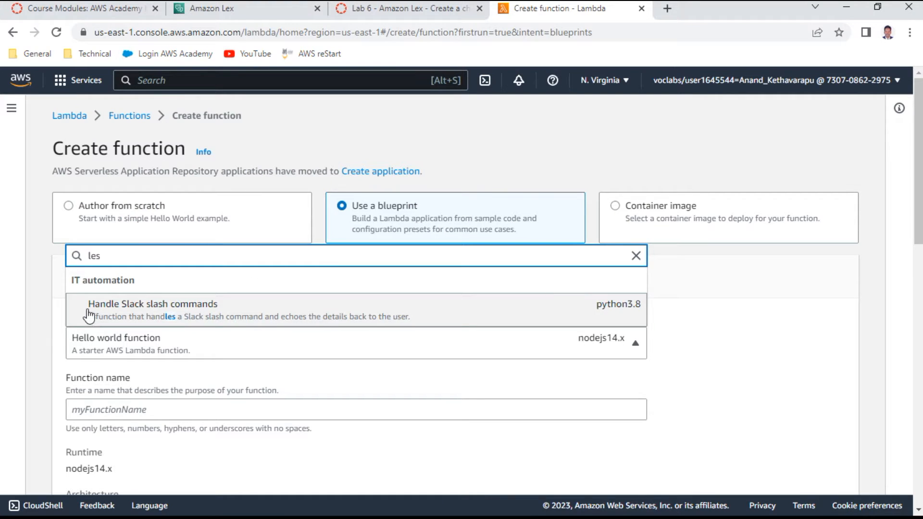
pyautogui.press('BackSpace')
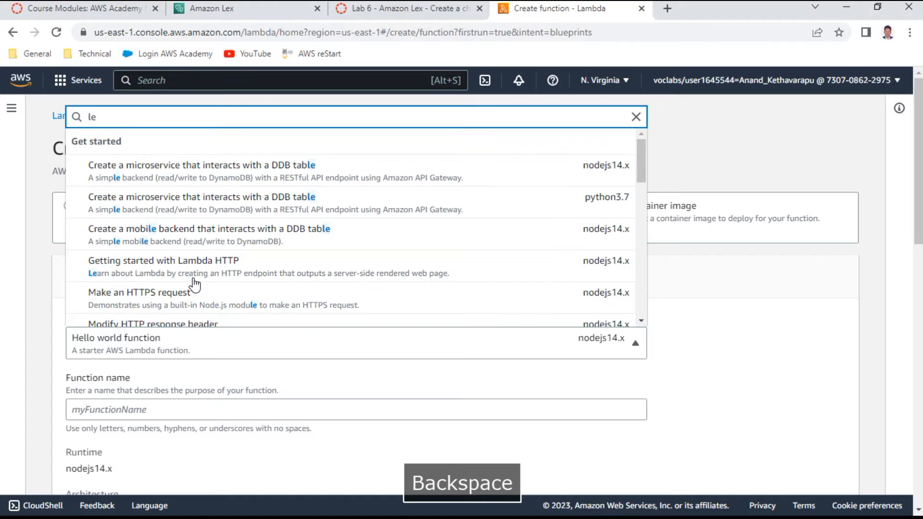
pyautogui.write('x')
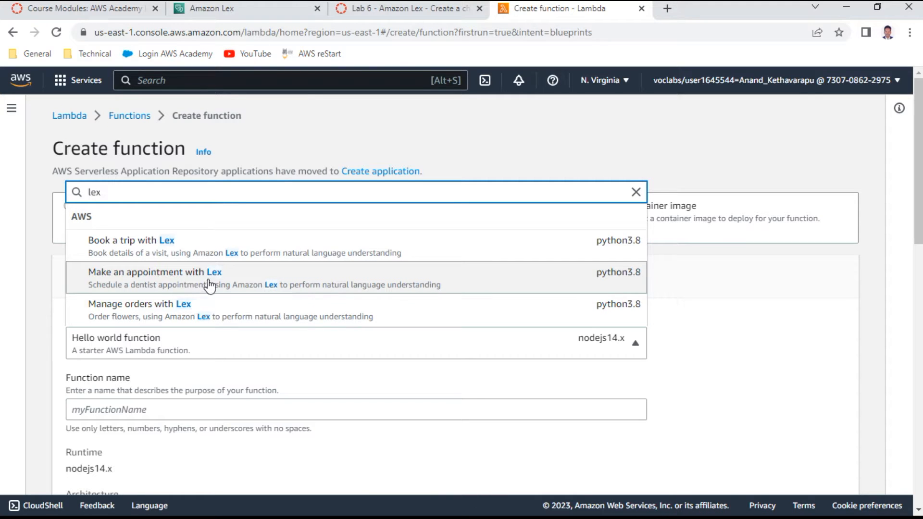
pyautogui.click(185, 283)
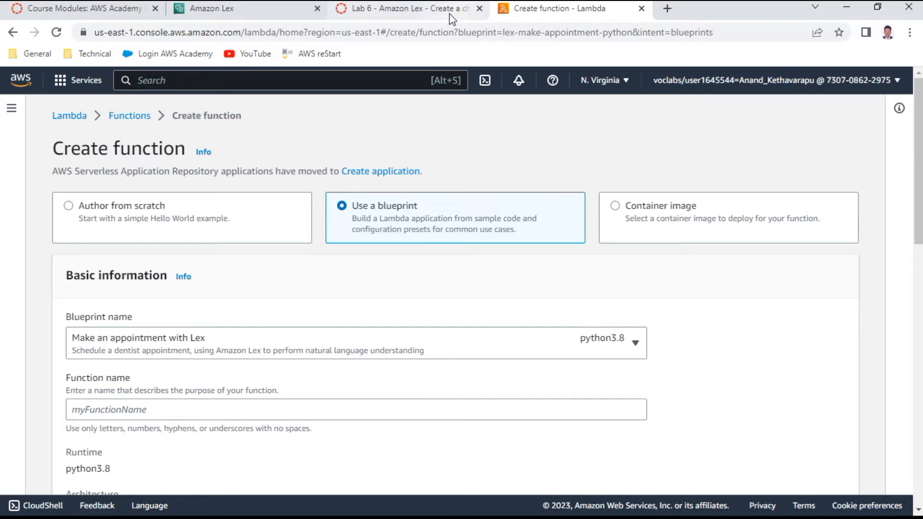
# - Recheck the blueprint choice against the lab instructions and reselect "Make an appointment with Lex" from the Lex blueprints
pyautogui.click(423, 8)
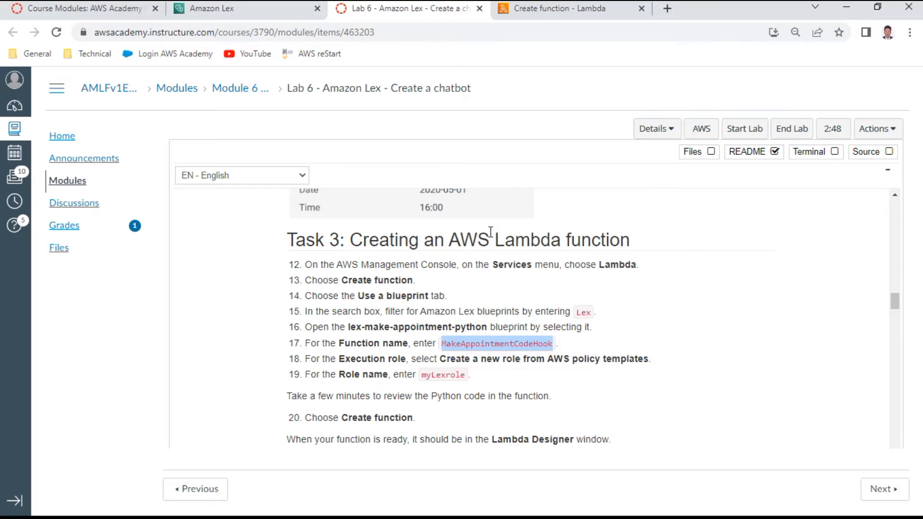
pyautogui.click(552, 9)
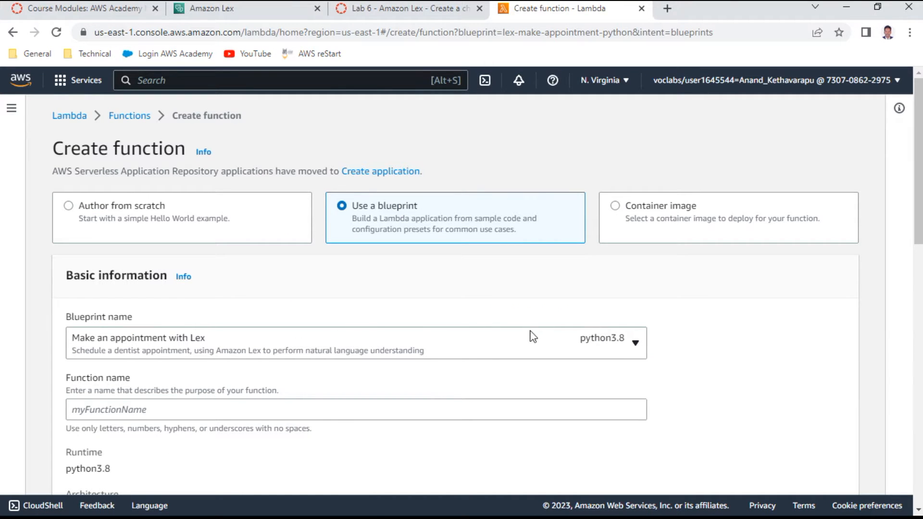
pyautogui.click(461, 342)
pyautogui.write('lex')
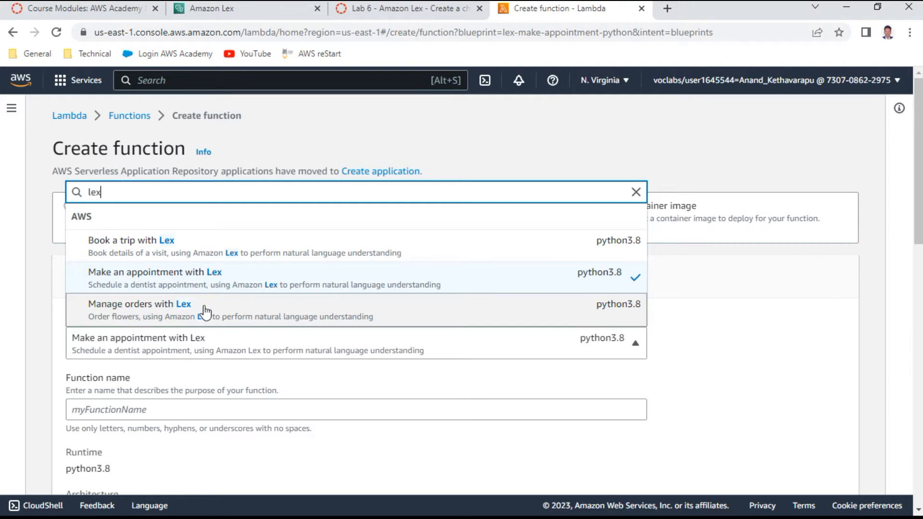
pyautogui.click(187, 278)
pyautogui.click(448, 8)
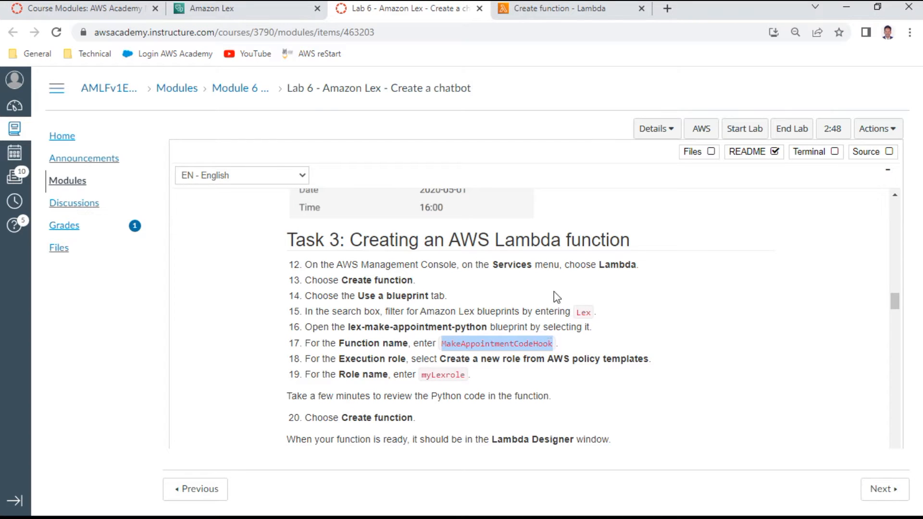
pyautogui.click(583, 14)
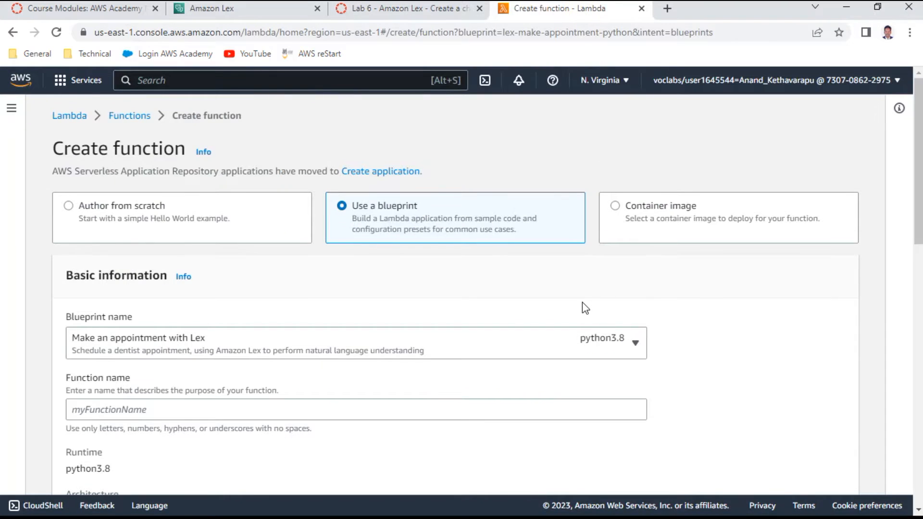
# - Name the new Lambda function MakeAppointmentCodeHook
pyautogui.scroll(-3, 582, 306)
pyautogui.click(167, 273)
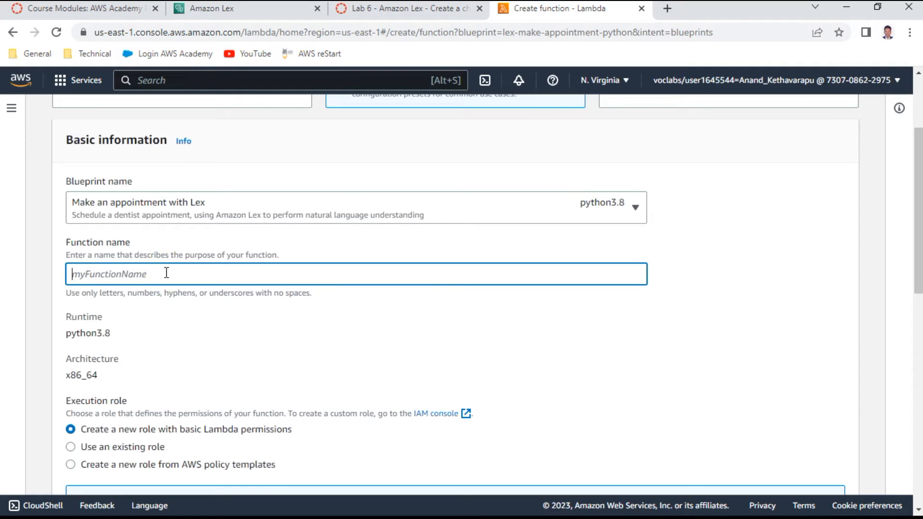
pyautogui.hotkey('ctrl', 'v')
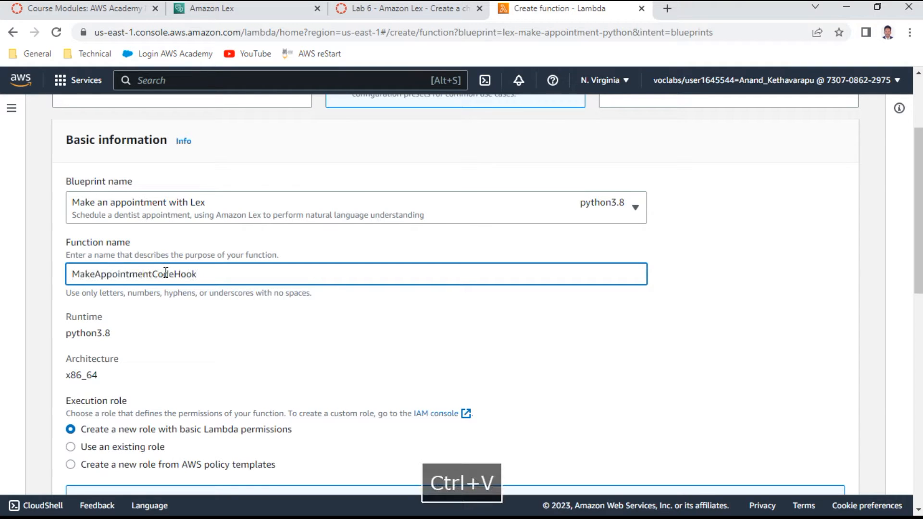
# - Copy the role name myLexrole from the lab instructions and return to the function creation form
pyautogui.click(408, 15)
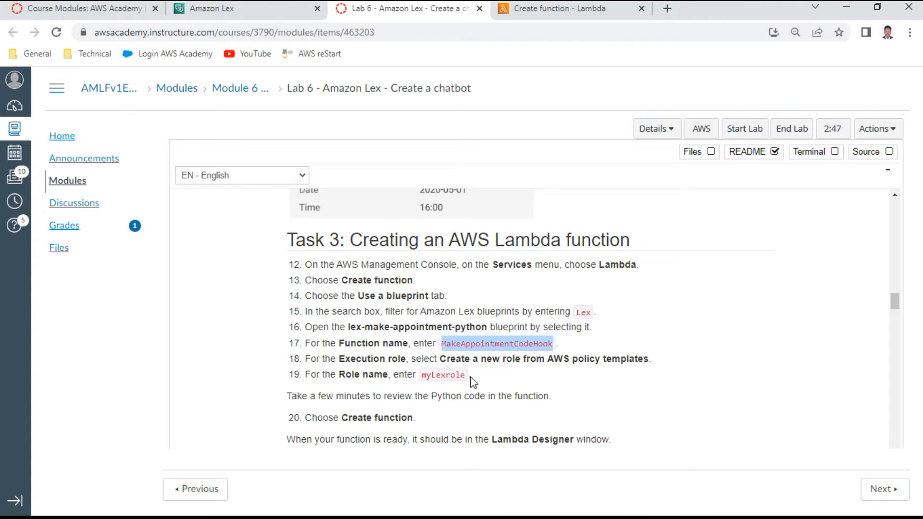
pyautogui.doubleClick(453, 375)
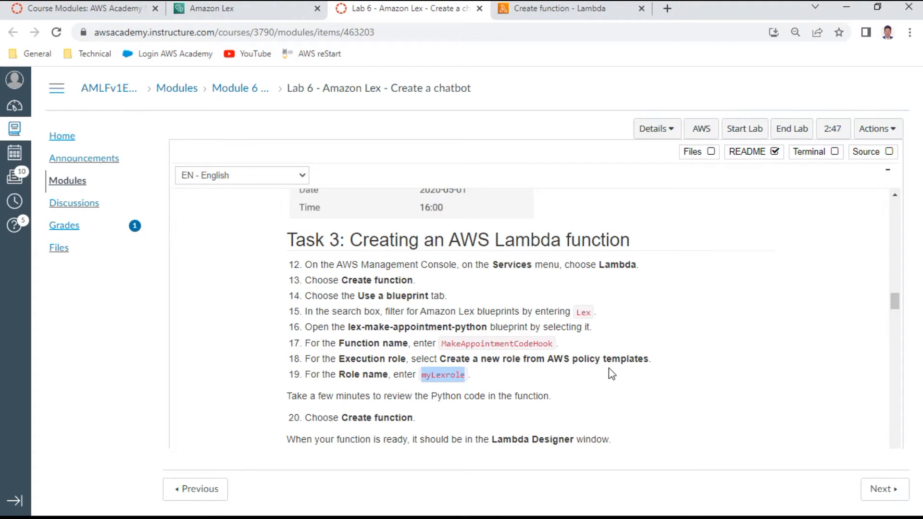
pyautogui.hotkey('ctrl', 'c')
pyautogui.click(572, 12)
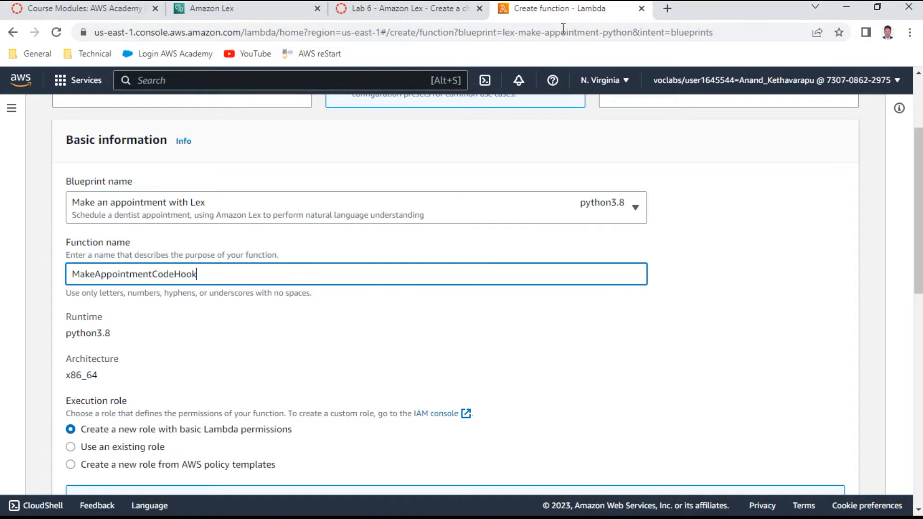
# - Set the execution role to "Create a new role from AWS policy templates" and name the role myLexrole
pyautogui.scroll(-3, 243, 336)
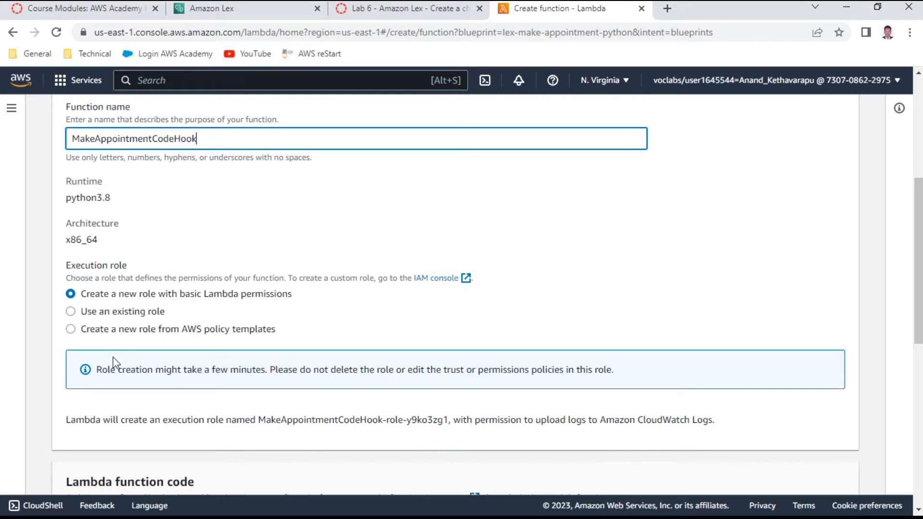
pyautogui.scroll(-2, 163, 345)
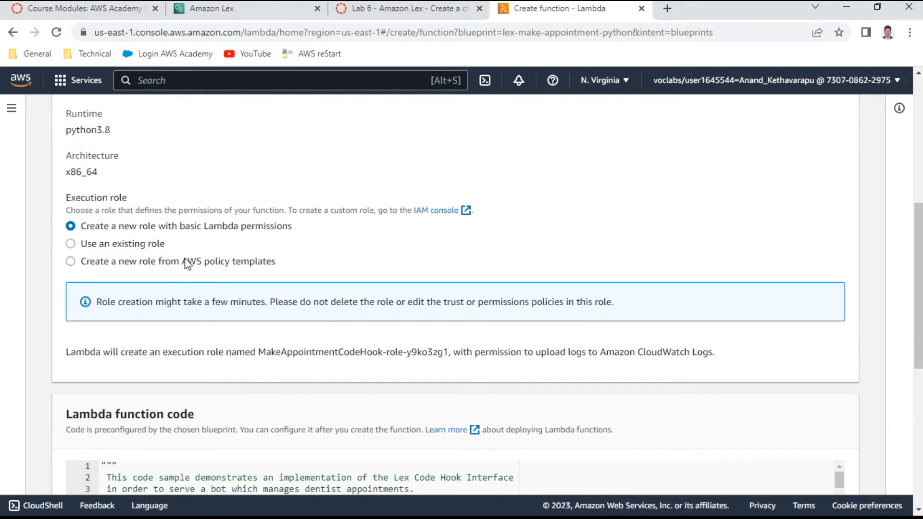
pyautogui.click(440, 11)
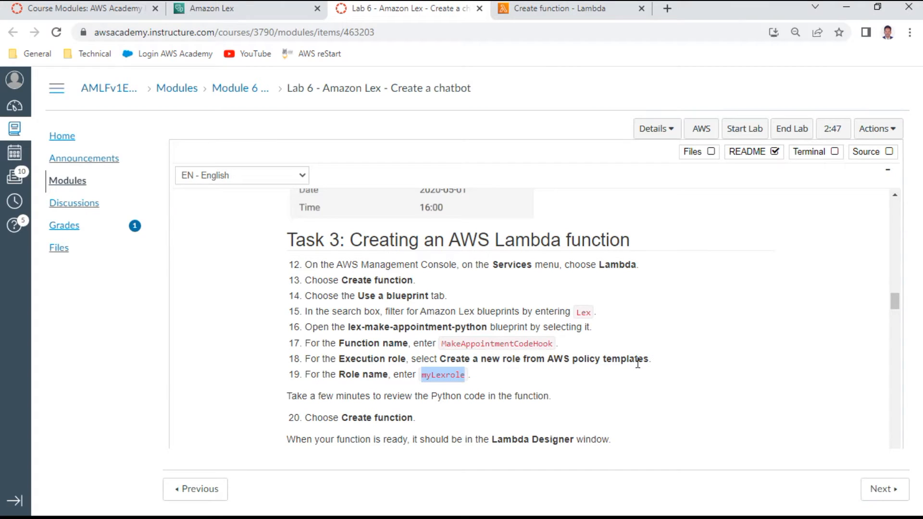
pyautogui.click(566, 9)
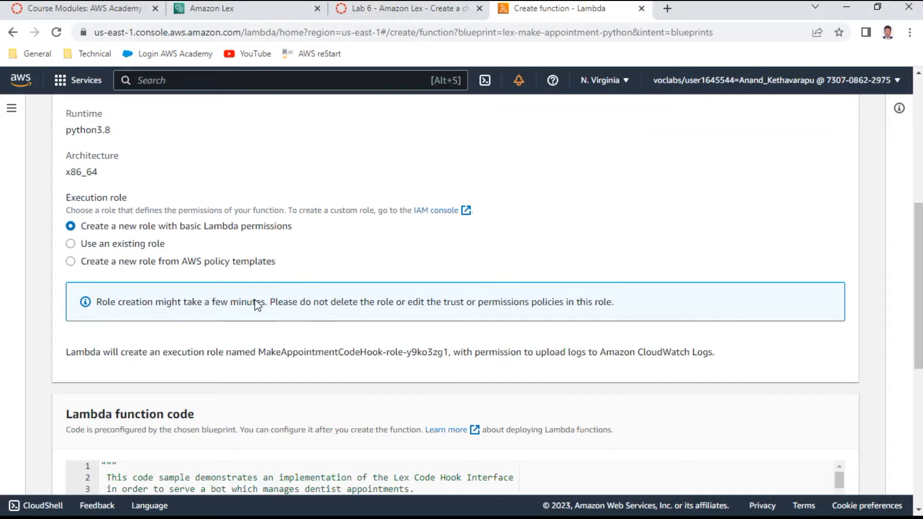
pyautogui.click(147, 263)
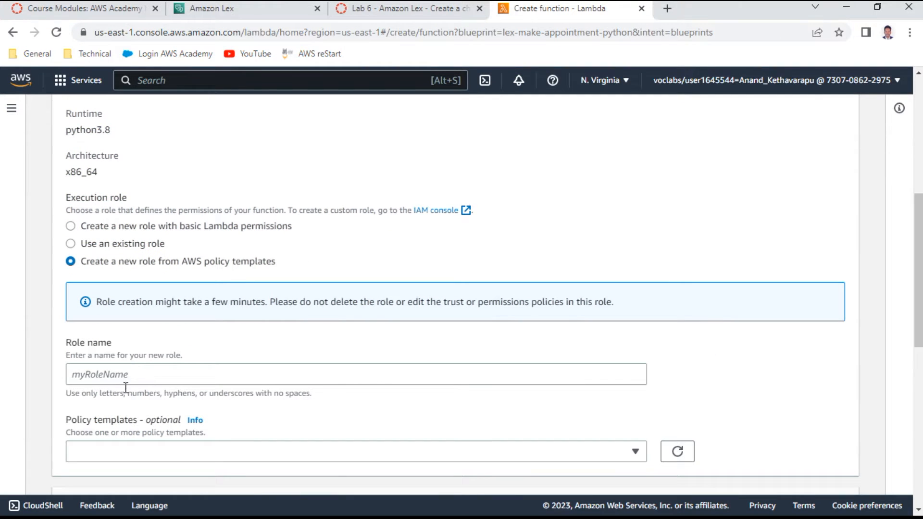
pyautogui.click(137, 368)
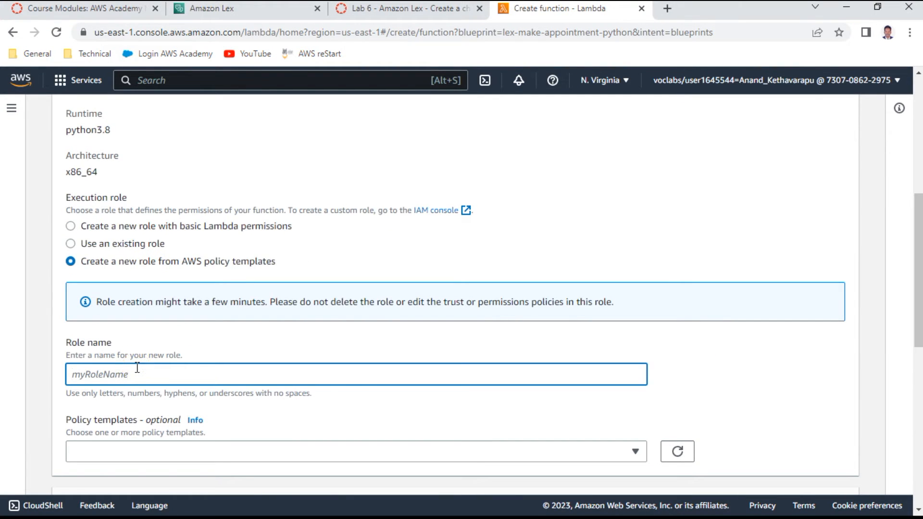
pyautogui.hotkey('ctrl', 'v')
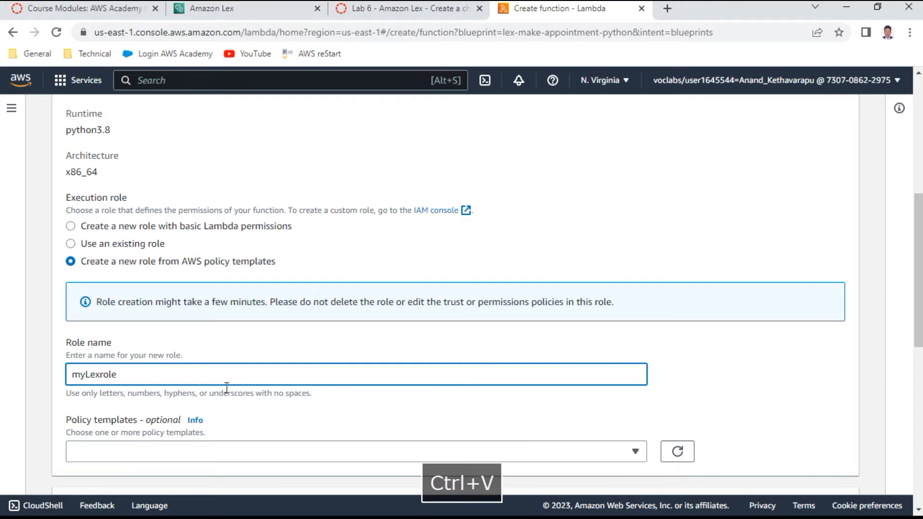
# - Review the blueprint's preconfigured Python code, from the imports and response helpers to the appointment validation functions, and check the lab instructions
pyautogui.scroll(-3, 307, 332)
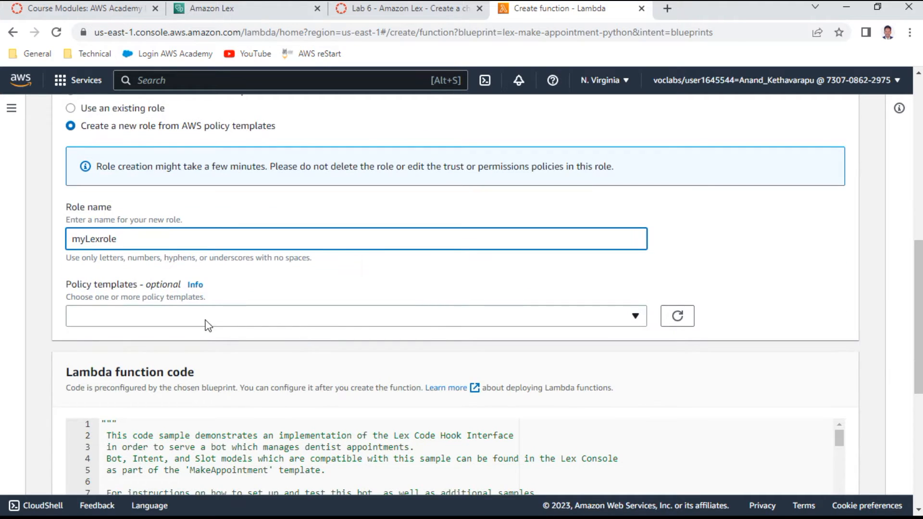
pyautogui.scroll(-4, 183, 284)
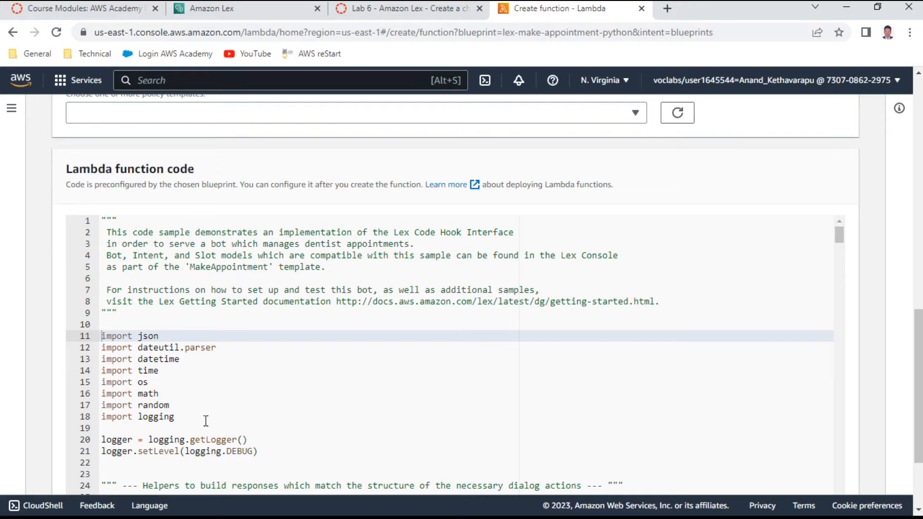
pyautogui.scroll(-1, 204, 369)
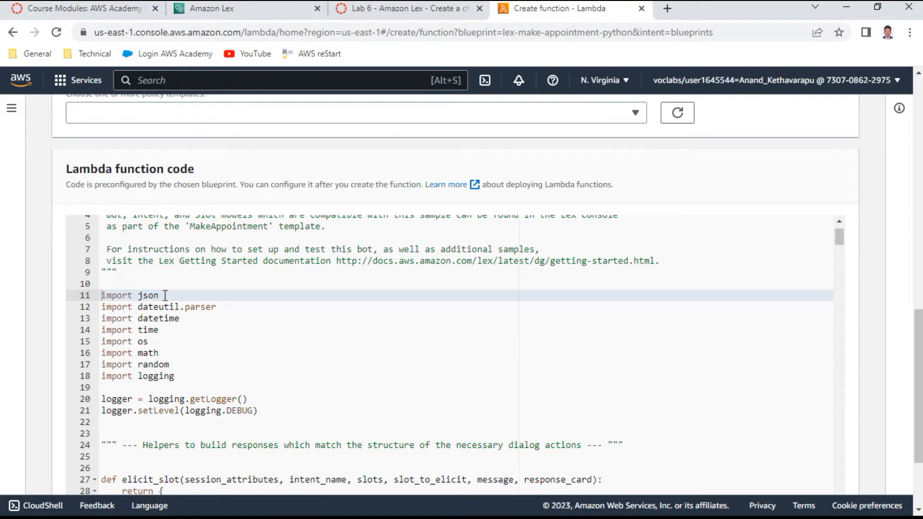
pyautogui.scroll(-2, 234, 326)
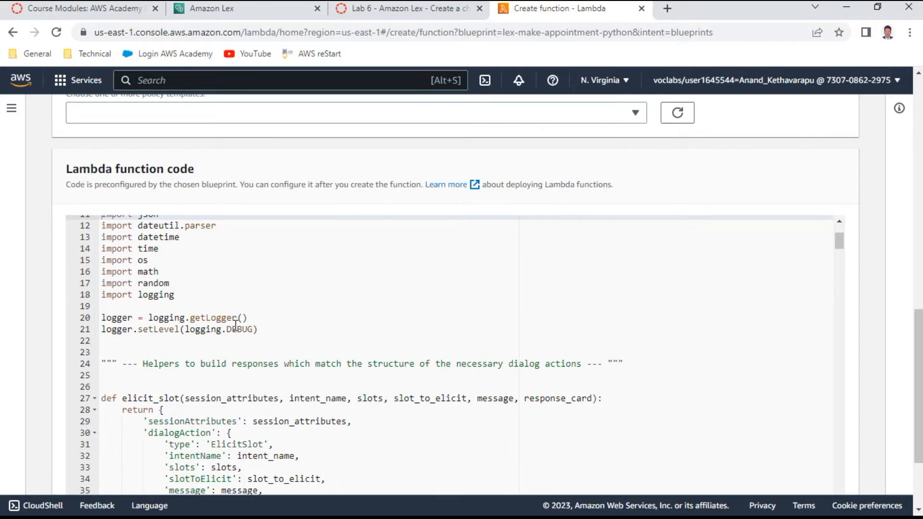
pyautogui.scroll(-3, 235, 327)
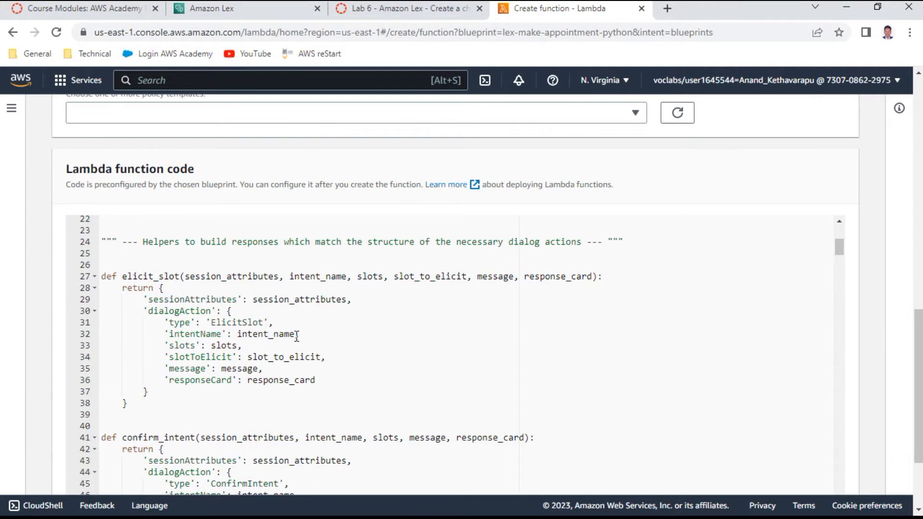
pyautogui.scroll(-4, 302, 362)
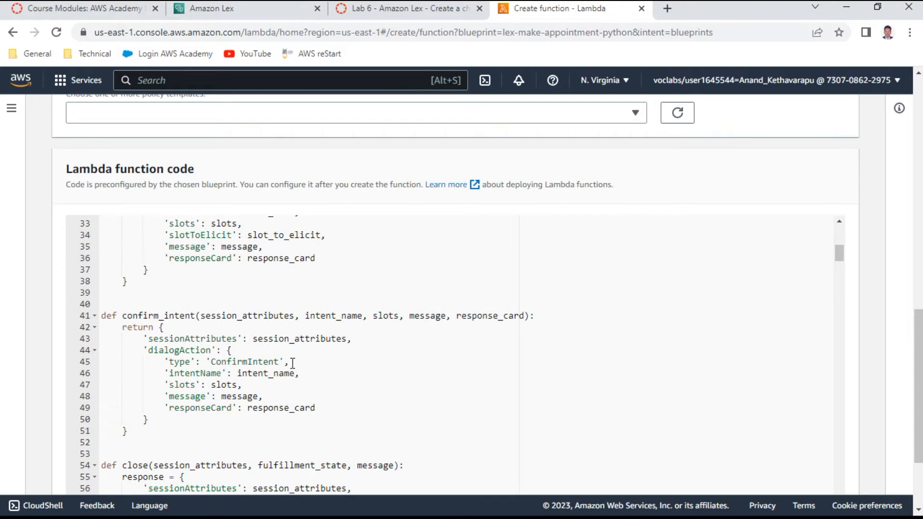
pyautogui.scroll(-1, 293, 363)
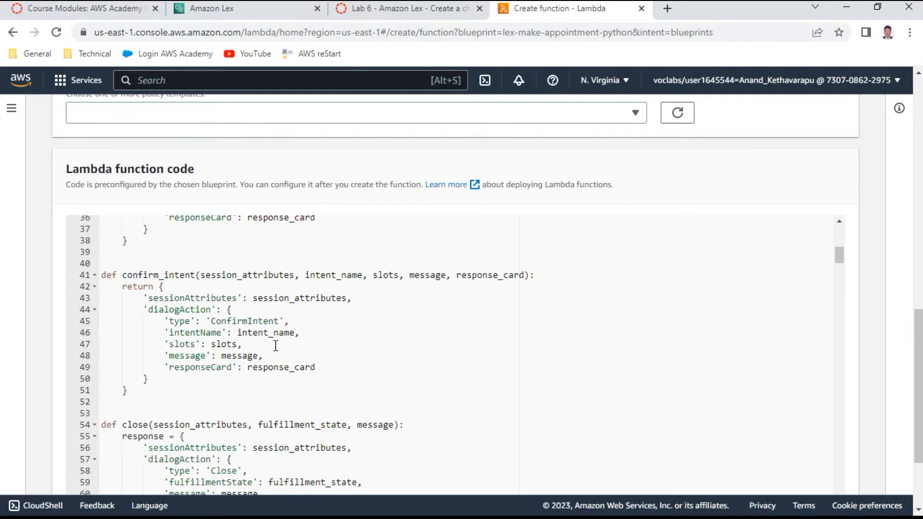
pyautogui.scroll(-2, 290, 337)
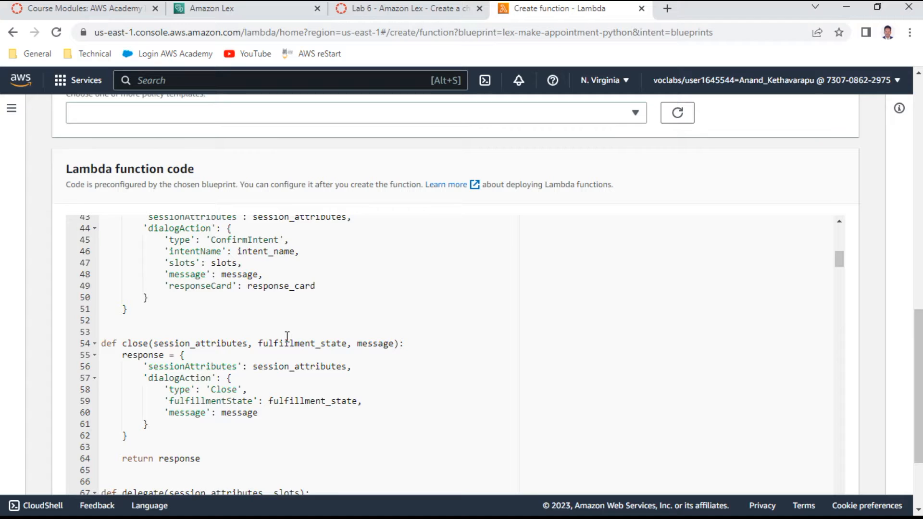
pyautogui.scroll(-2, 287, 337)
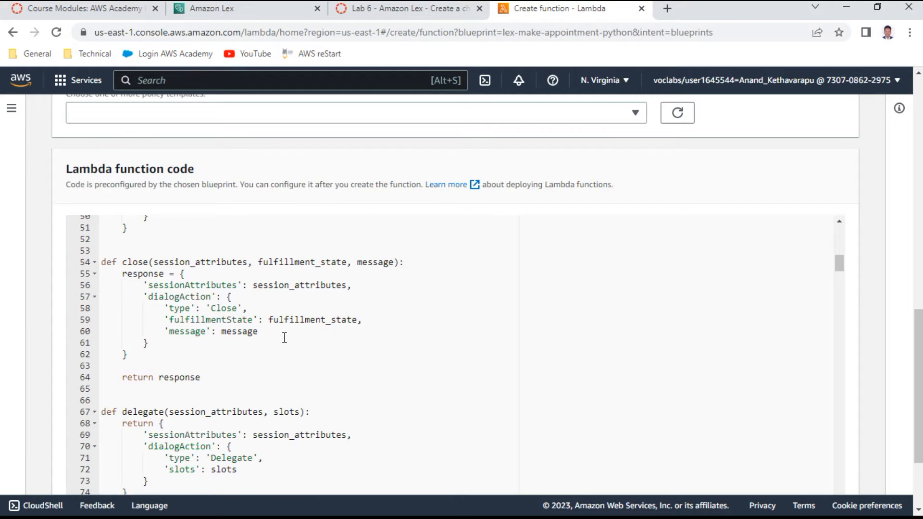
pyautogui.scroll(-3, 285, 338)
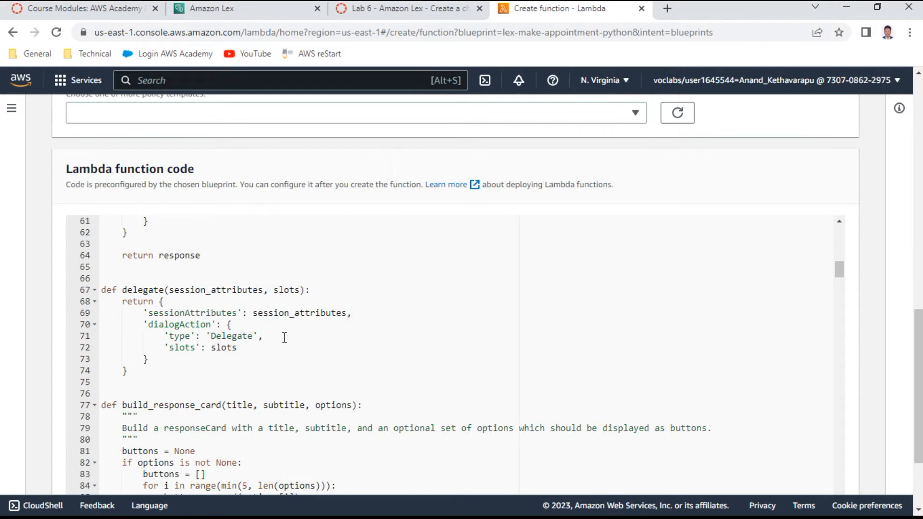
pyautogui.scroll(-16, 285, 338)
pyautogui.scroll(-4, 281, 352)
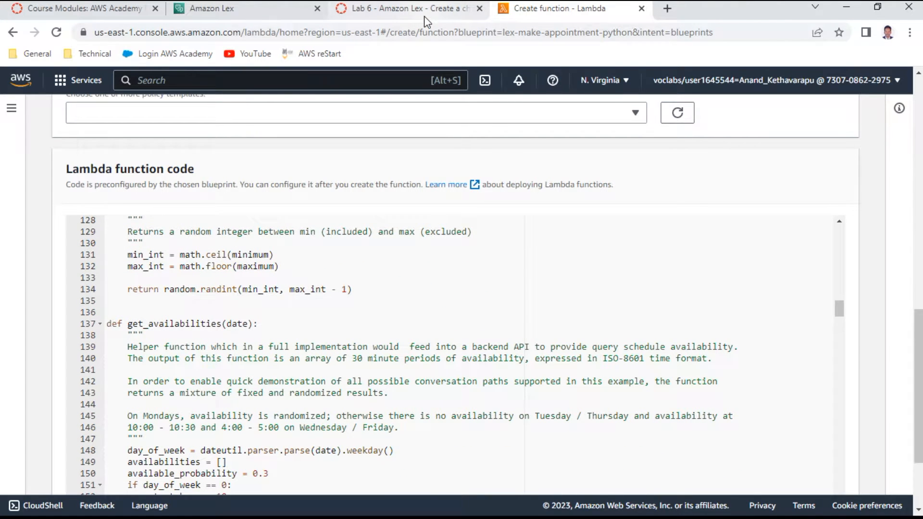
pyautogui.click(424, 14)
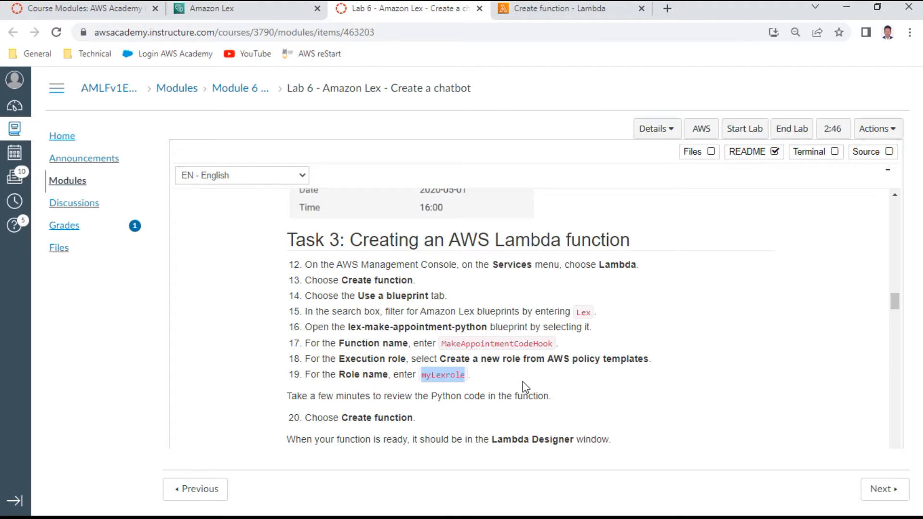
pyautogui.click(555, 14)
pyautogui.scroll(-8, 403, 319)
pyautogui.scroll(-20, 403, 319)
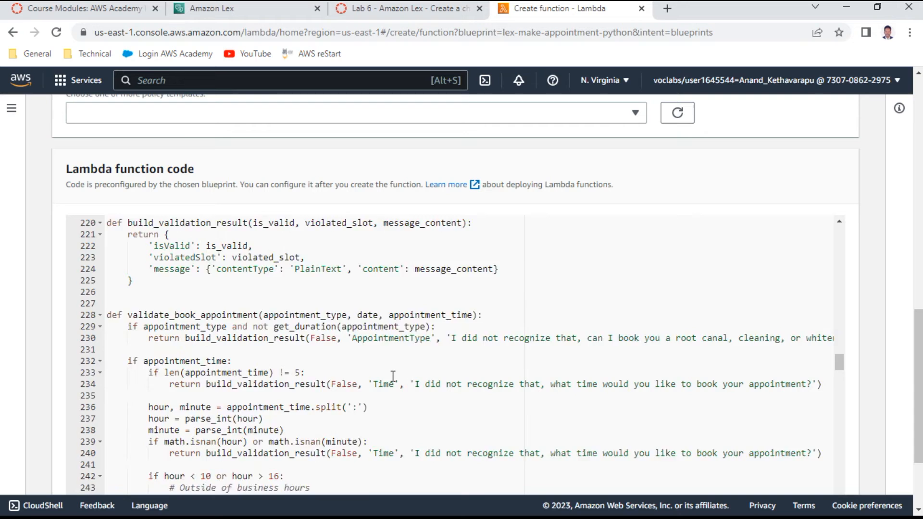
# - Finish the code review and create the MakeAppointmentCodeHook function with the configured settings
pyautogui.scroll(-2, 392, 376)
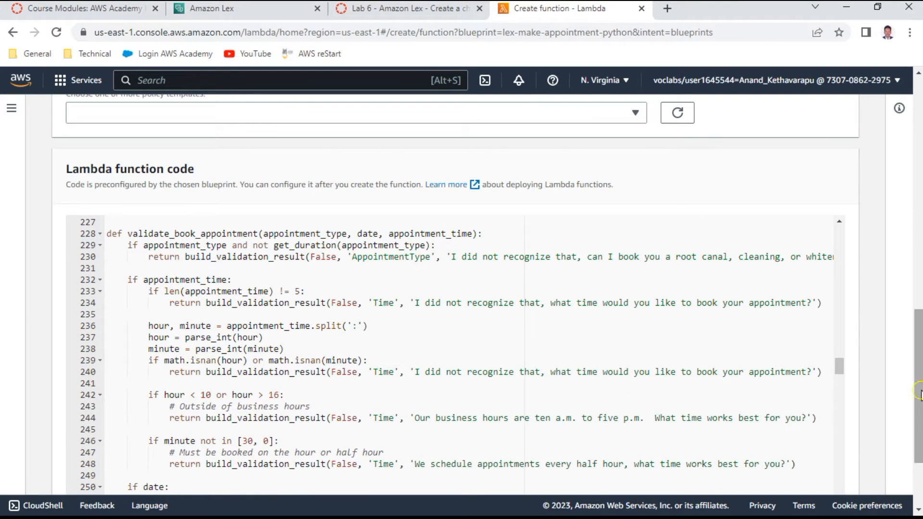
pyautogui.scroll(-3, 919, 392)
pyautogui.click(844, 473)
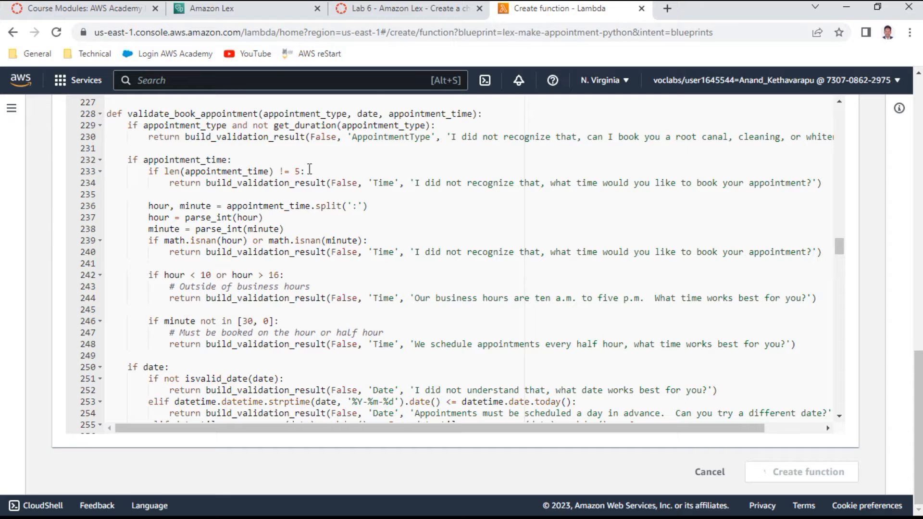
# - Read the lab instructions on the finished function and Task 4, and examine the new function's page and source code
pyautogui.click(398, 11)
pyautogui.scroll(-3, 457, 318)
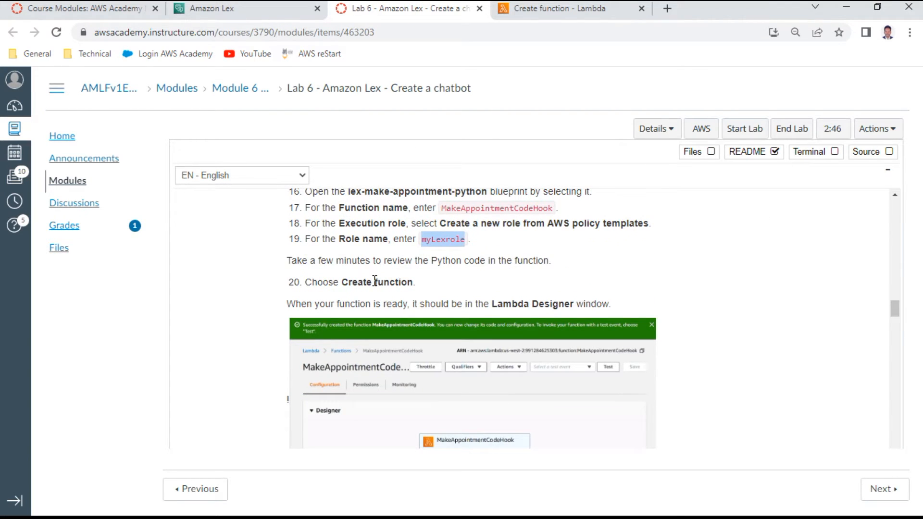
pyautogui.doubleClick(532, 304)
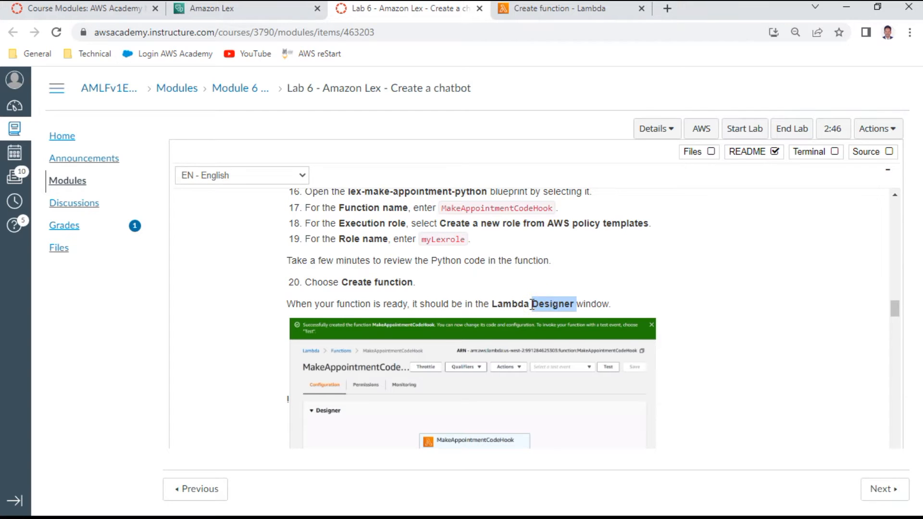
pyautogui.scroll(-2, 531, 305)
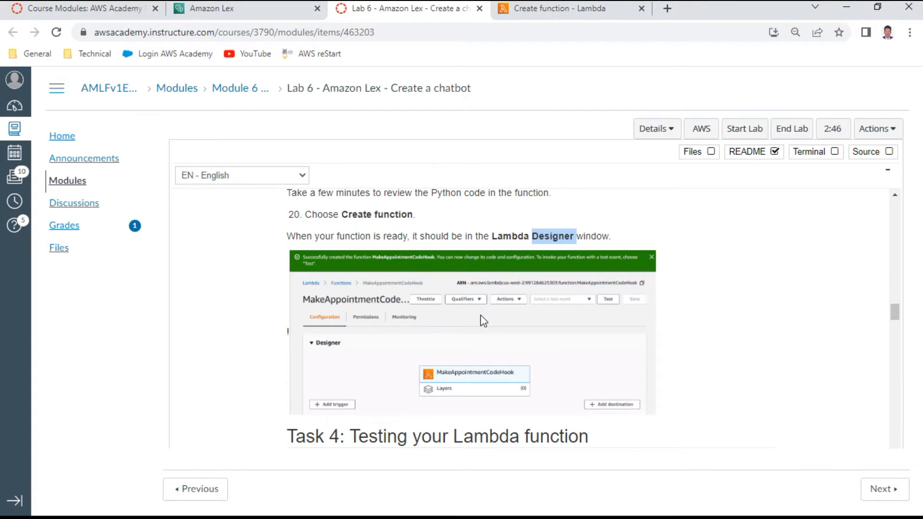
pyautogui.scroll(-1, 483, 321)
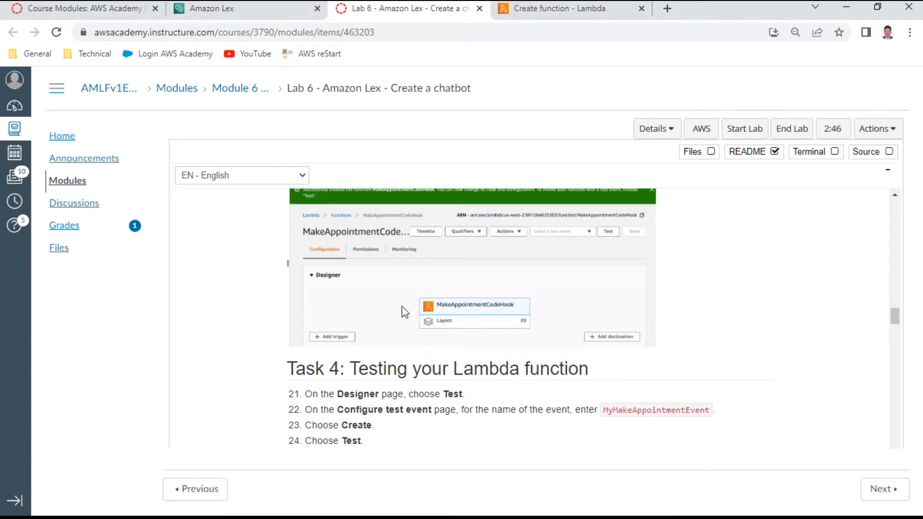
pyautogui.click(575, 10)
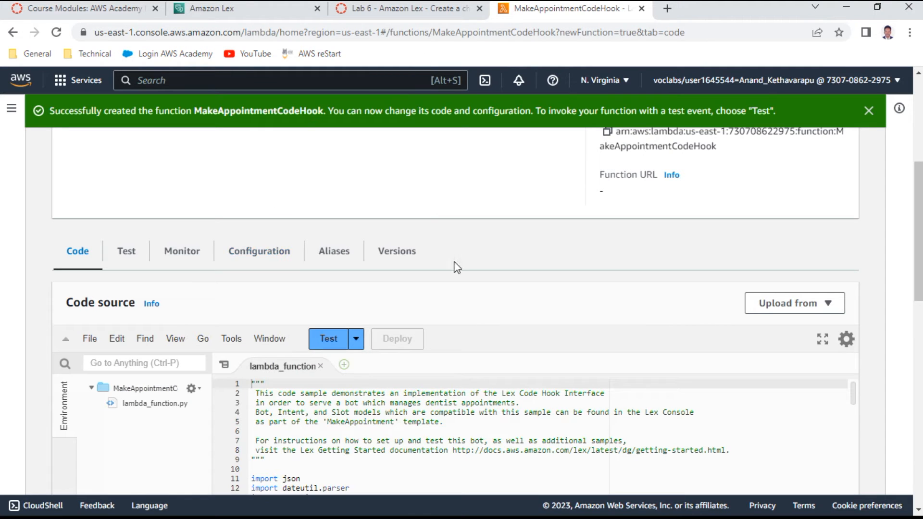
pyautogui.scroll(-12, 450, 336)
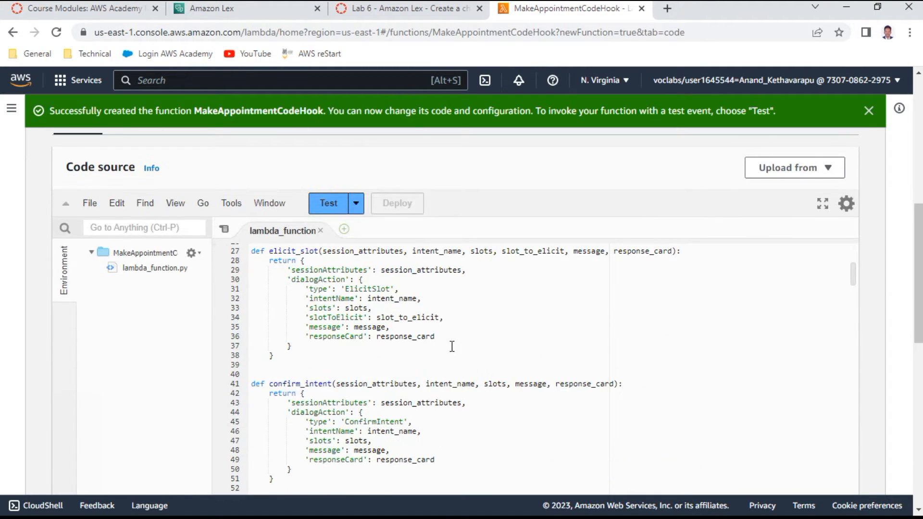
pyautogui.scroll(-5, 451, 366)
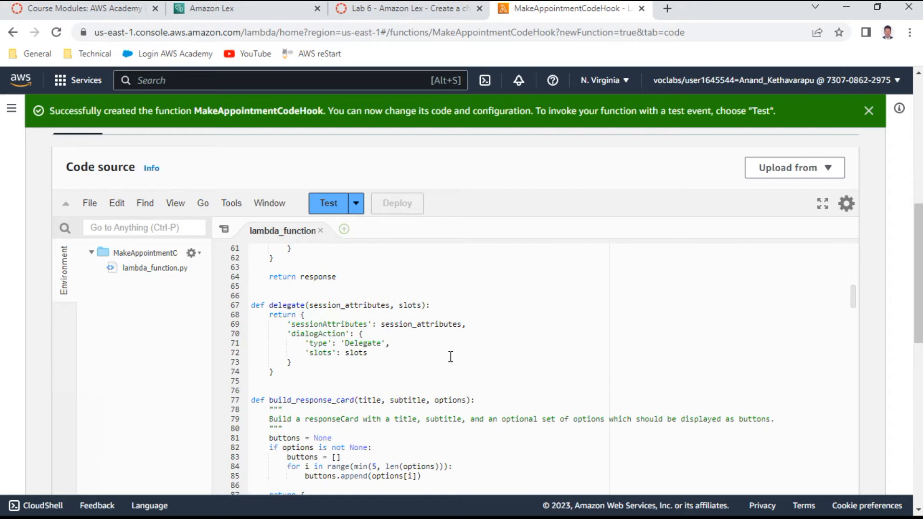
# - Copy the test event name MyMakeAppointmentEvent from the Task 4 instructions and return to the Lambda function
pyautogui.click(454, 9)
pyautogui.scroll(-3, 490, 317)
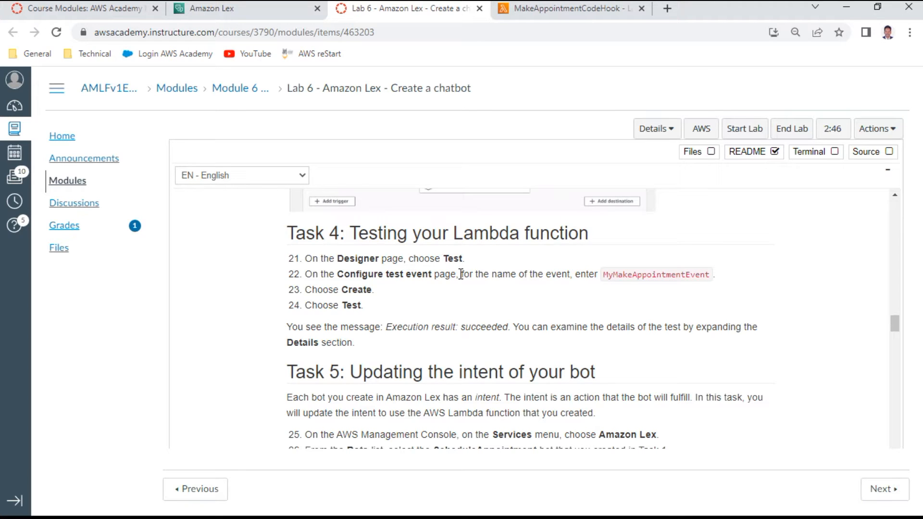
pyautogui.doubleClick(653, 279)
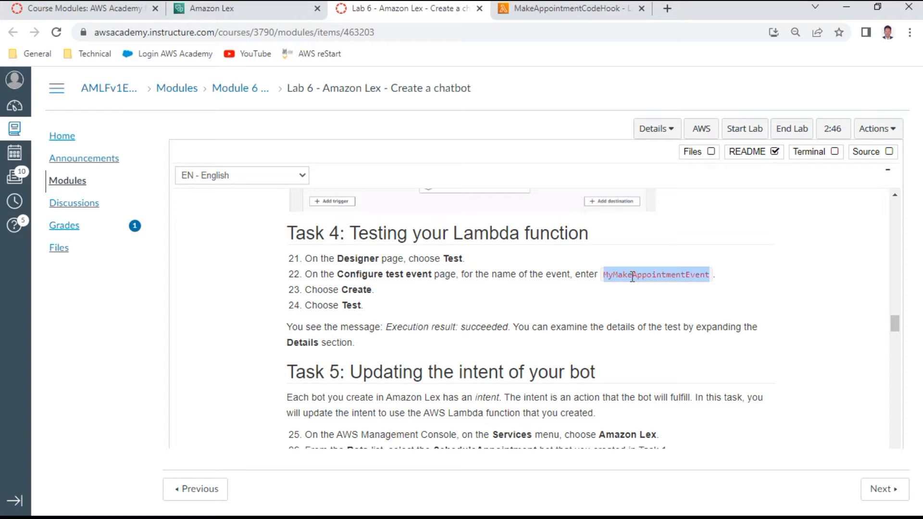
pyautogui.hotkey('ctrl', 'c')
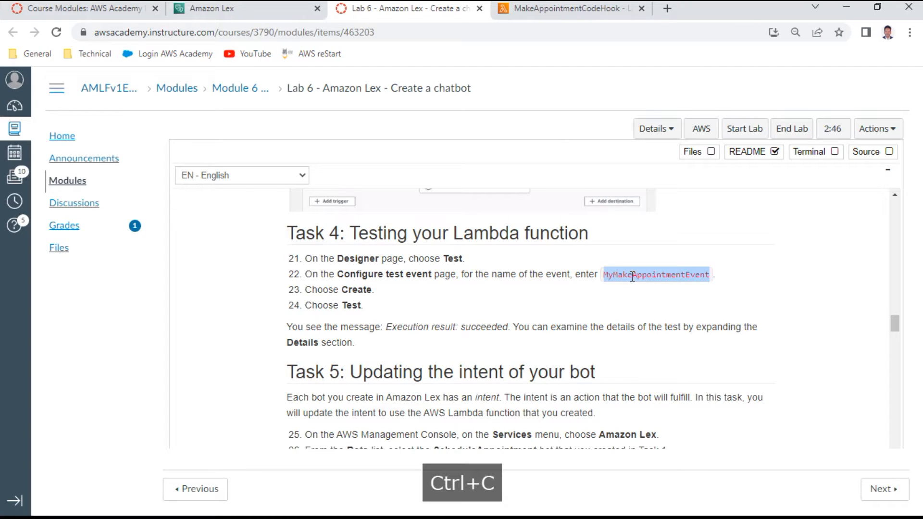
pyautogui.click(525, 7)
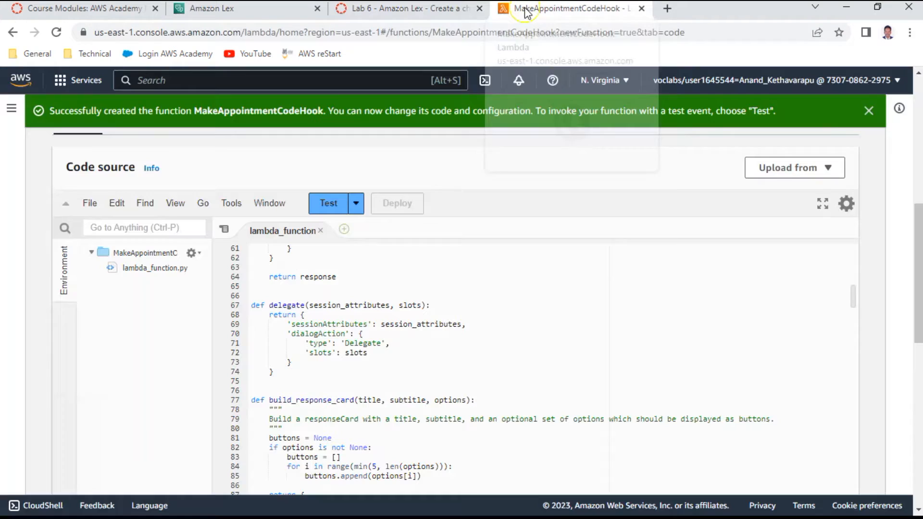
# - Create and save a private test event named MyMakeAppointmentEvent from the lex-make-appointment template
pyautogui.click(329, 205)
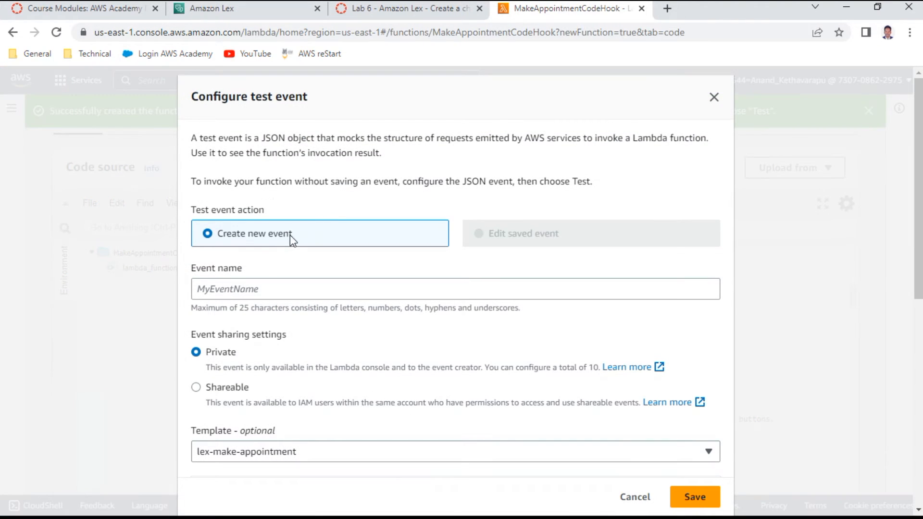
pyautogui.click(288, 294)
pyautogui.hotkey('ctrl', 'v')
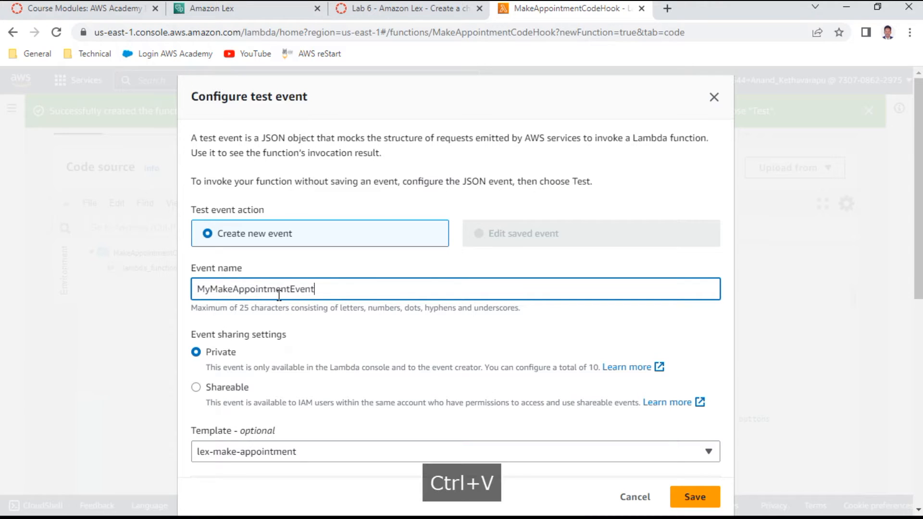
pyautogui.click(449, 8)
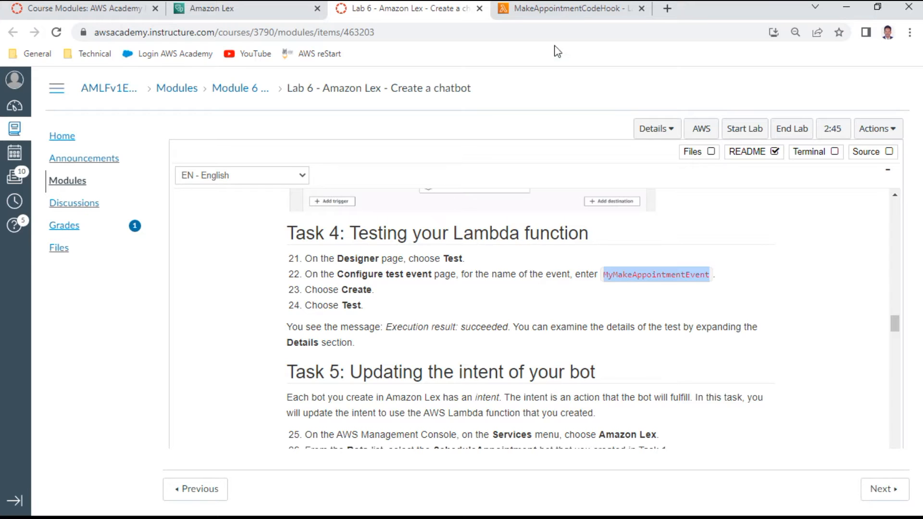
pyautogui.click(566, 13)
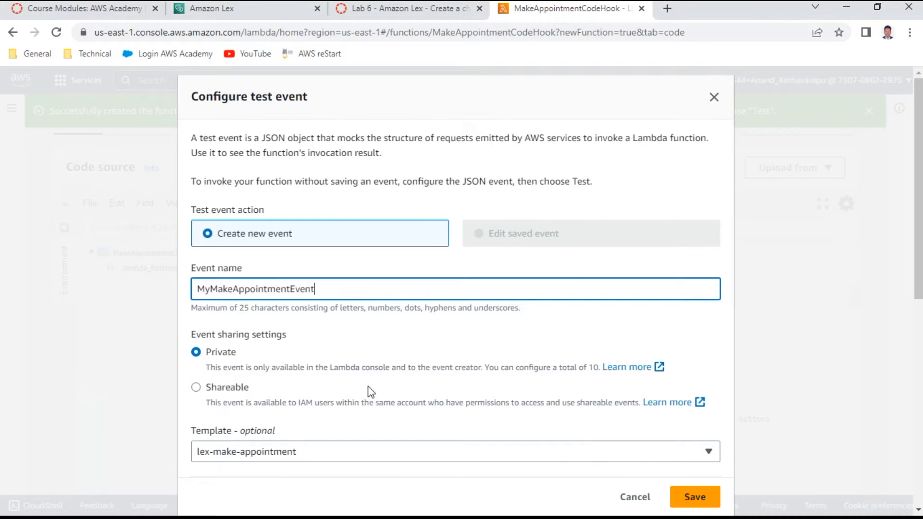
pyautogui.scroll(-1, 370, 388)
pyautogui.scroll(-8, 369, 386)
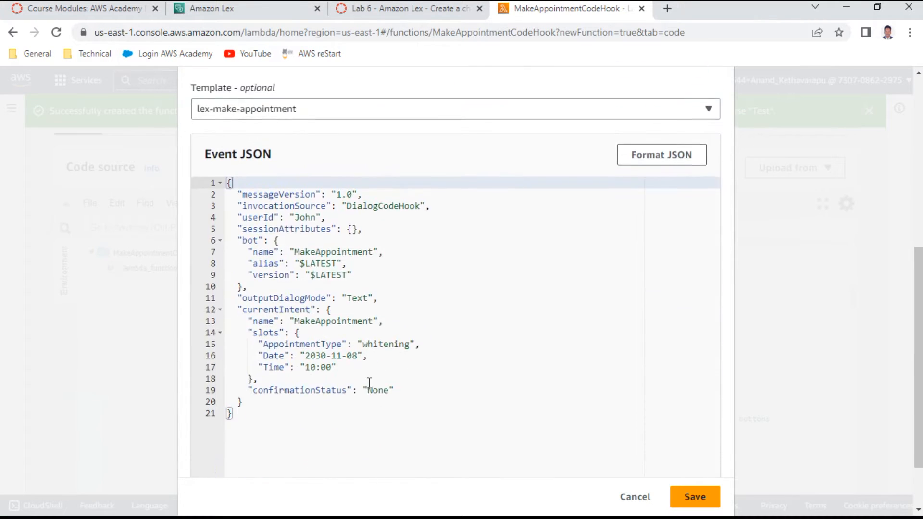
pyautogui.click(688, 492)
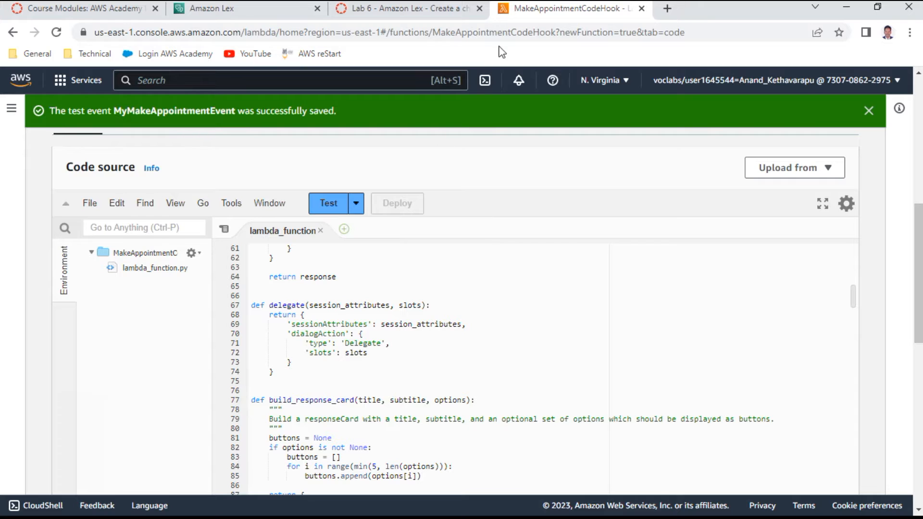
# - Check the next Task 4 instruction and run the Lambda function with the saved test event
pyautogui.click(440, 17)
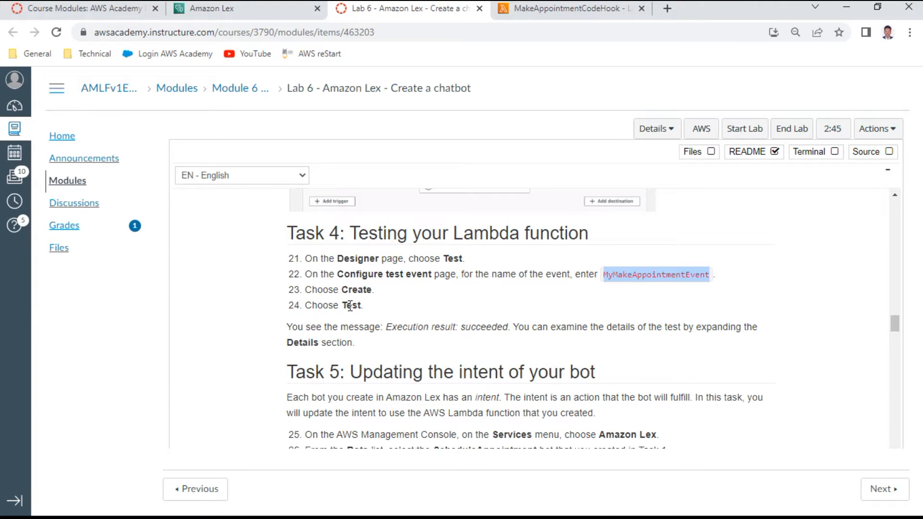
pyautogui.click(555, 11)
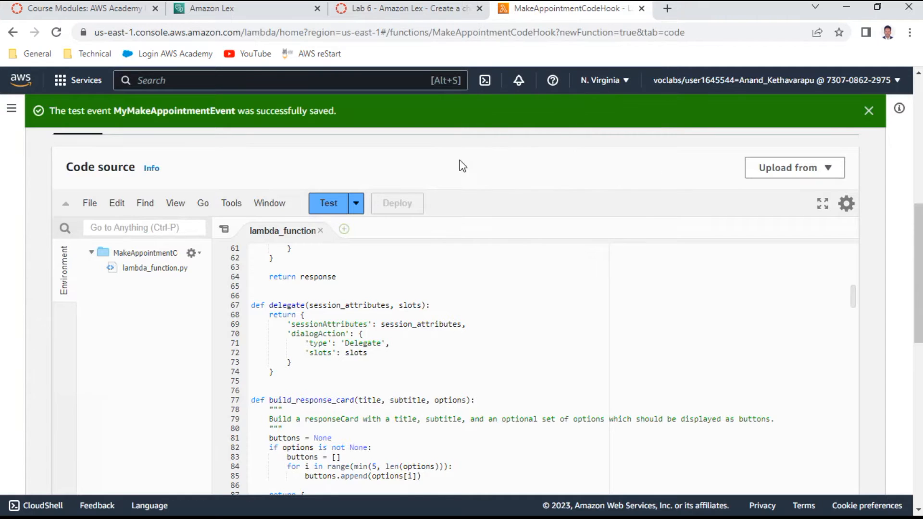
pyautogui.click(331, 203)
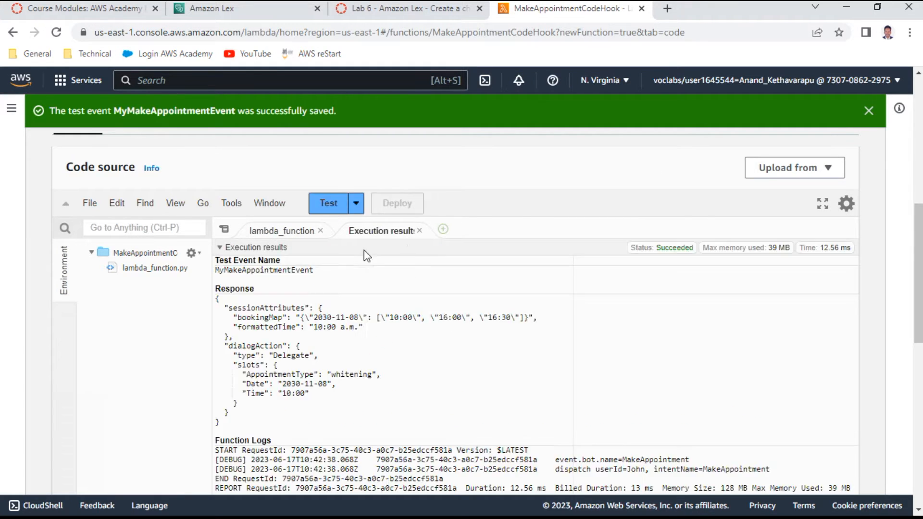
# - Examine the Lambda test's execution results and read the Task 5 lab instructions on updating the bot's intent
pyautogui.scroll(-3, 462, 319)
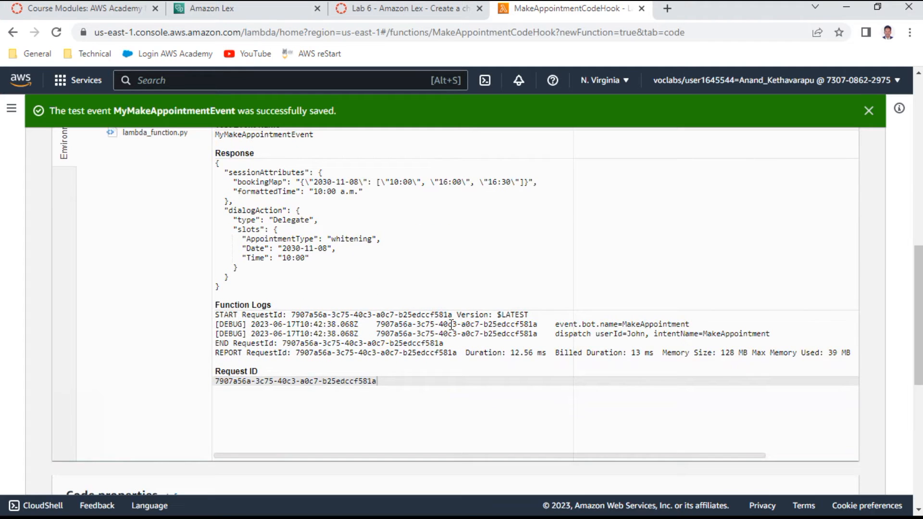
pyautogui.scroll(1, 435, 326)
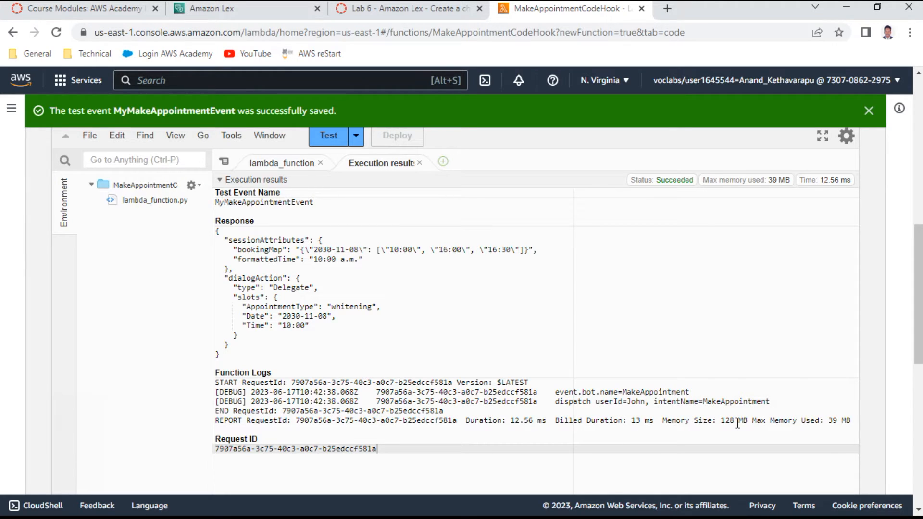
pyautogui.click(394, 8)
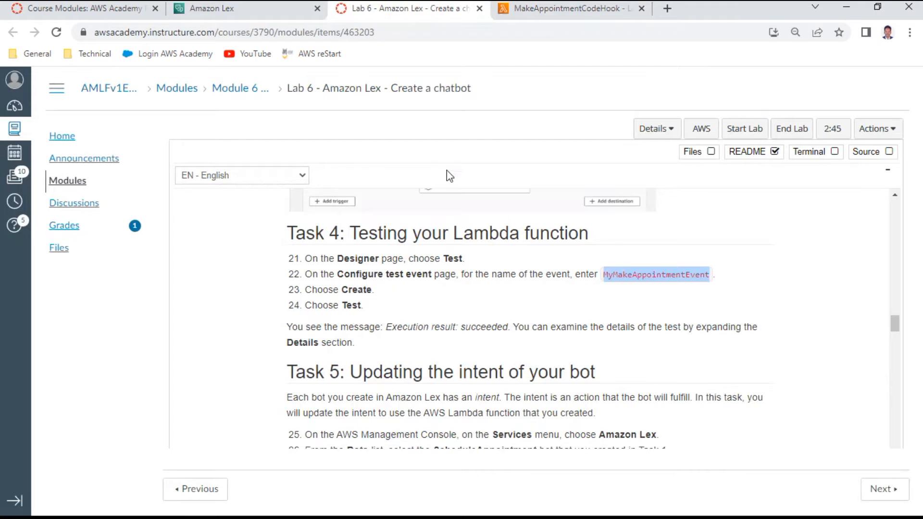
pyautogui.scroll(-3, 463, 274)
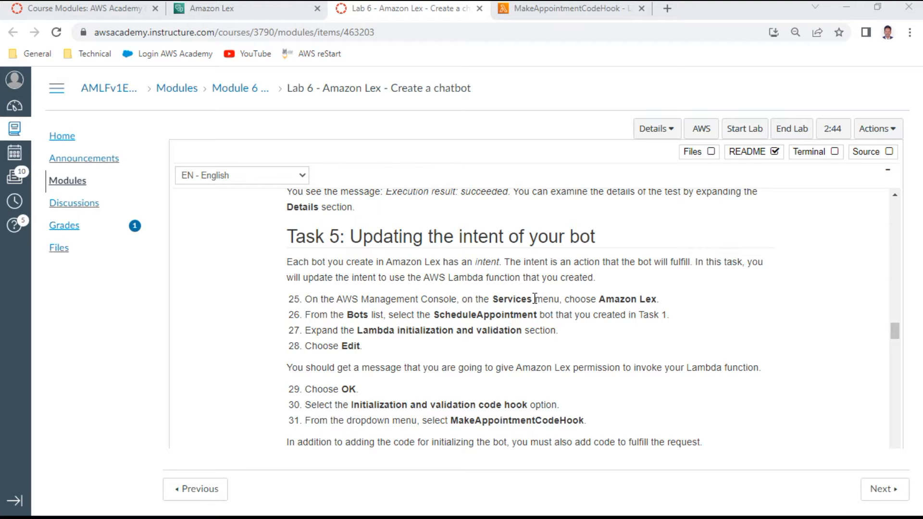
pyautogui.scroll(-3, 521, 303)
pyautogui.scroll(3, 476, 325)
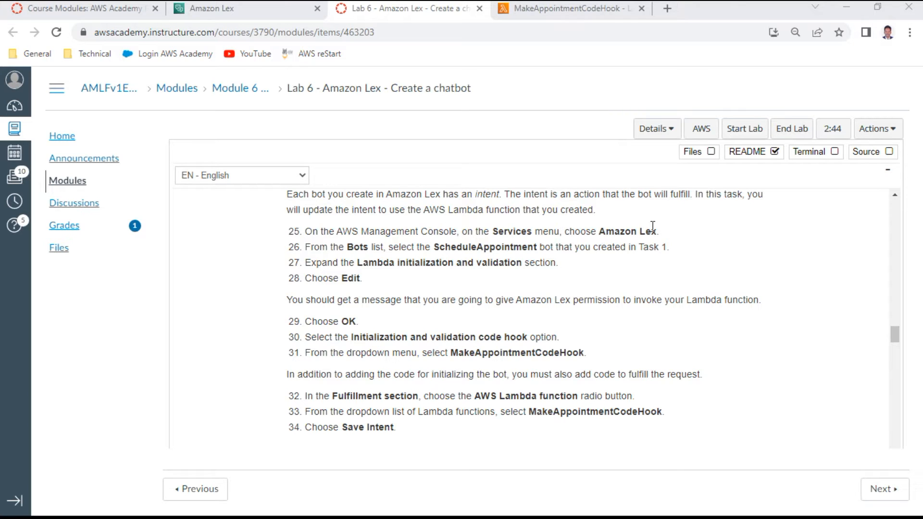
# - Rearrange the browser tabs so Amazon Lex sits right after the lab instructions, and reread Task 5 instructions 26 and 27
pyautogui.moveTo(278, 10); pyautogui.dragTo(251, 4)
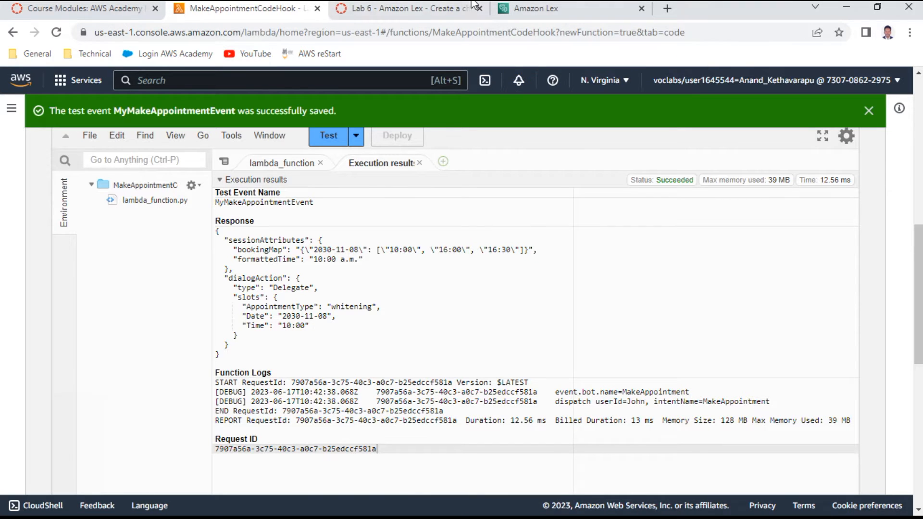
pyautogui.click(592, 16)
pyautogui.click(447, 15)
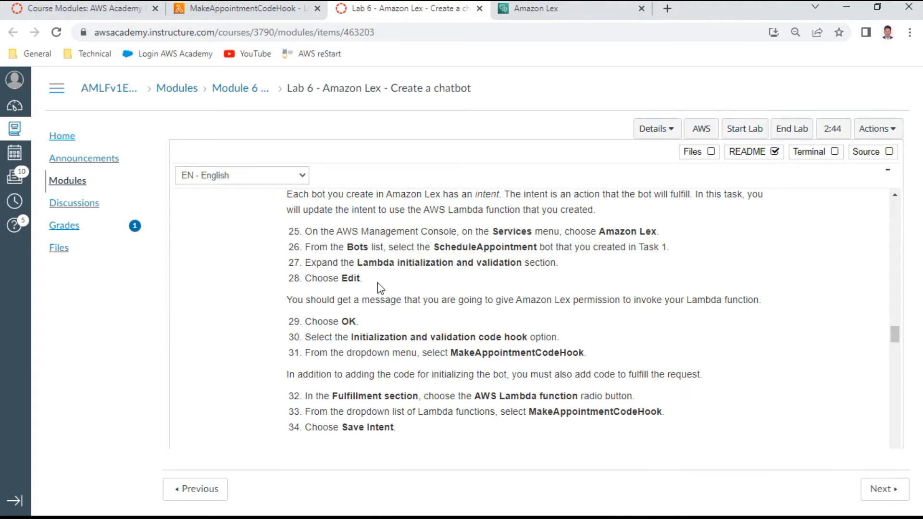
pyautogui.moveTo(377, 263); pyautogui.dragTo(513, 246)
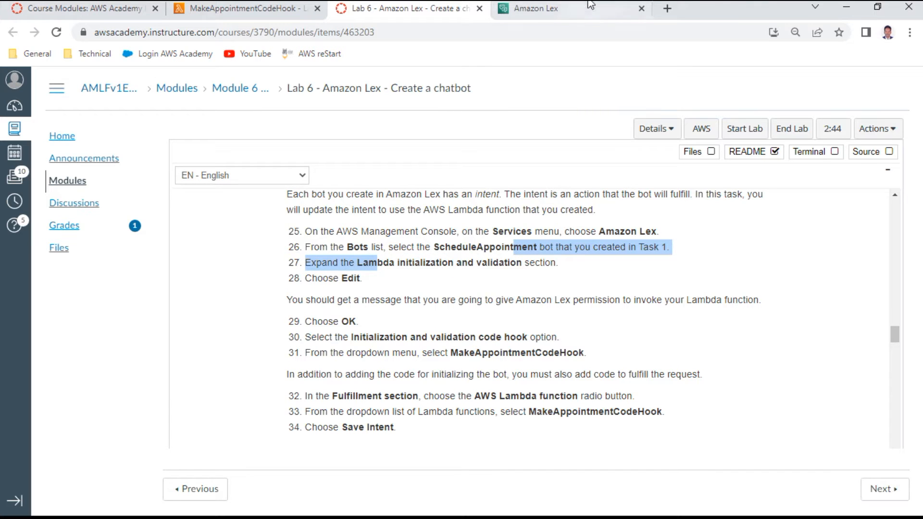
# - Switch to Amazon Lex, reopen the ScheduleAppointment bot from the bots list and start editing its MakeAppointment intent
pyautogui.click(561, 12)
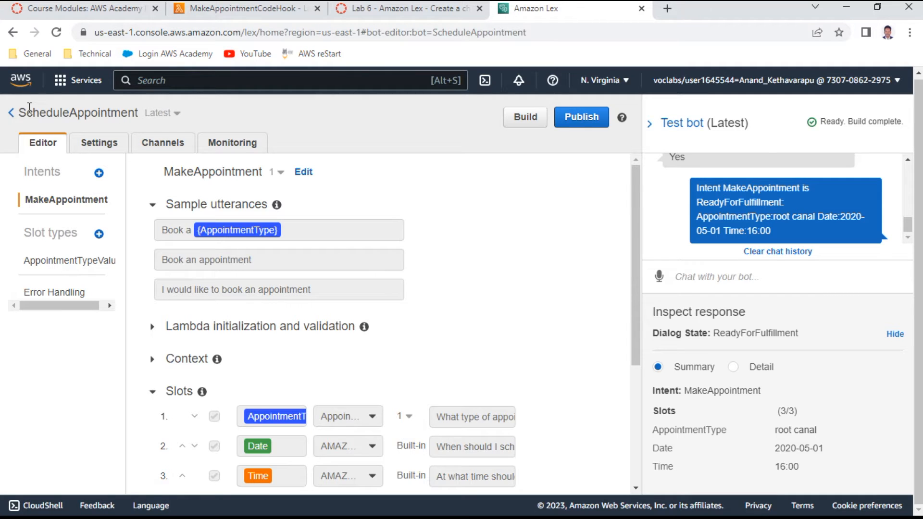
pyautogui.click(10, 113)
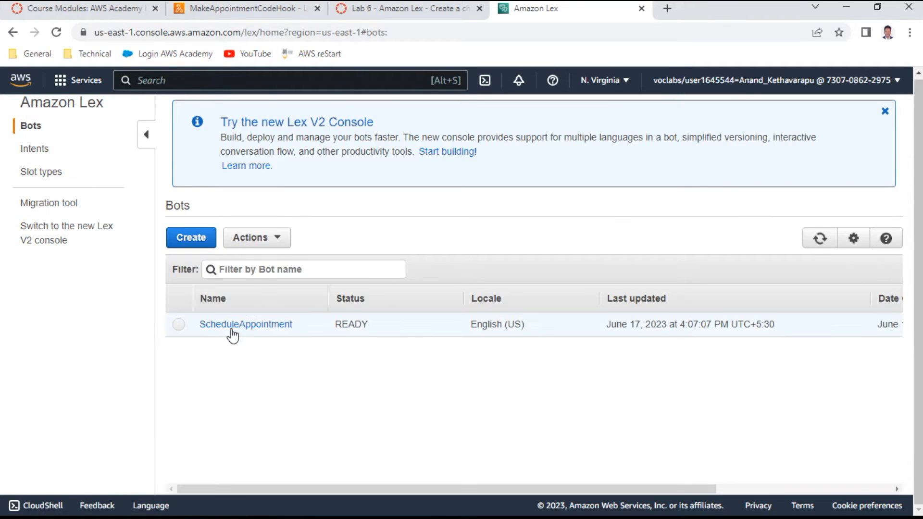
pyautogui.click(242, 325)
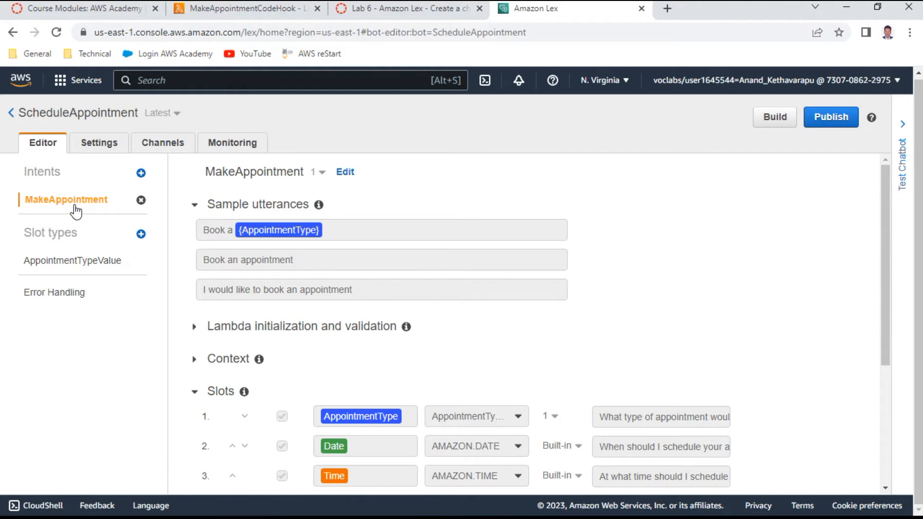
pyautogui.click(344, 172)
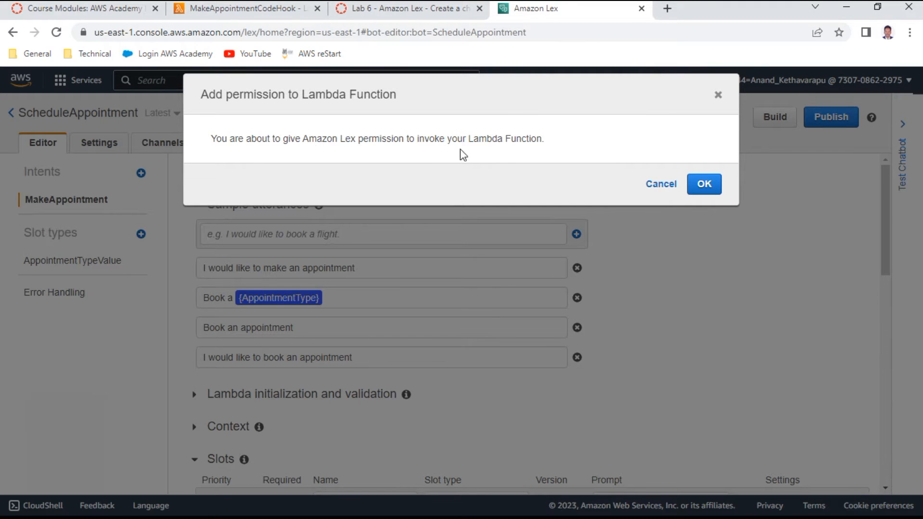
# - Check Task 5 instructions 28 to 30 and grant Amazon Lex permission to invoke the Lambda function
pyautogui.click(402, 10)
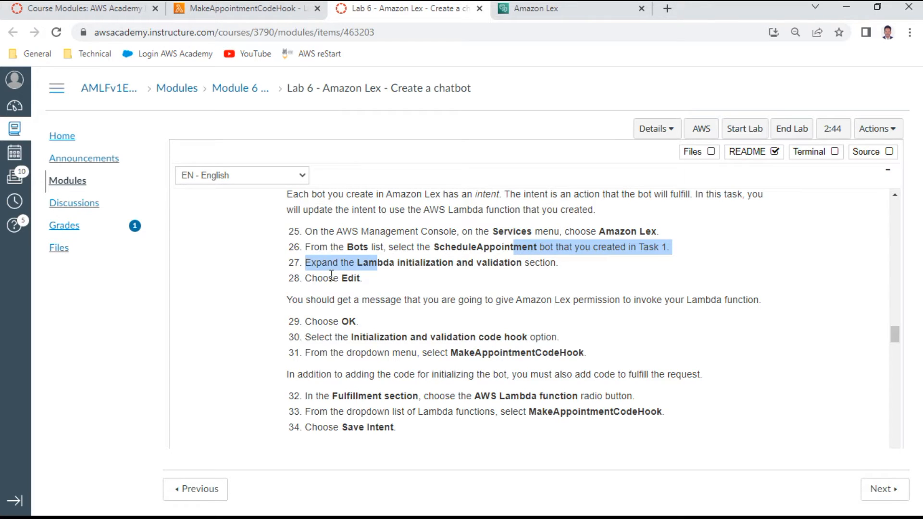
pyautogui.click(413, 337)
pyautogui.tripleClick(412, 336)
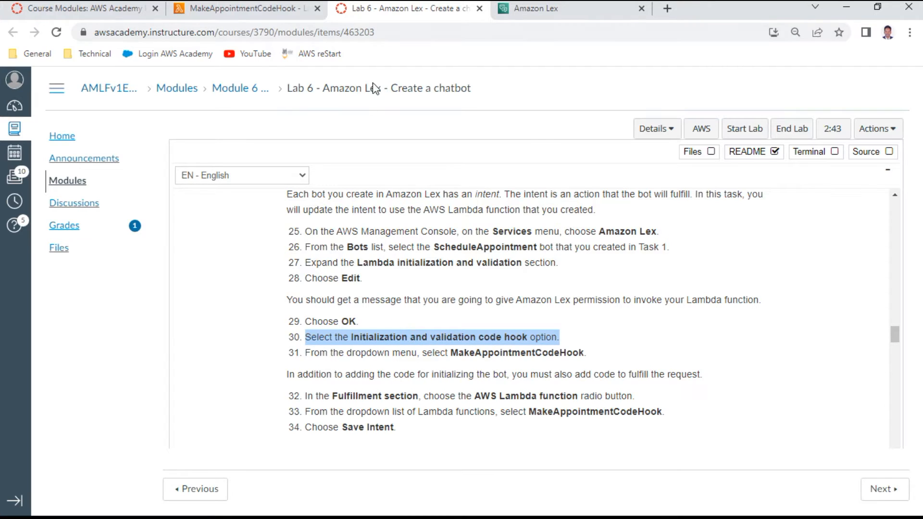
pyautogui.click(530, 10)
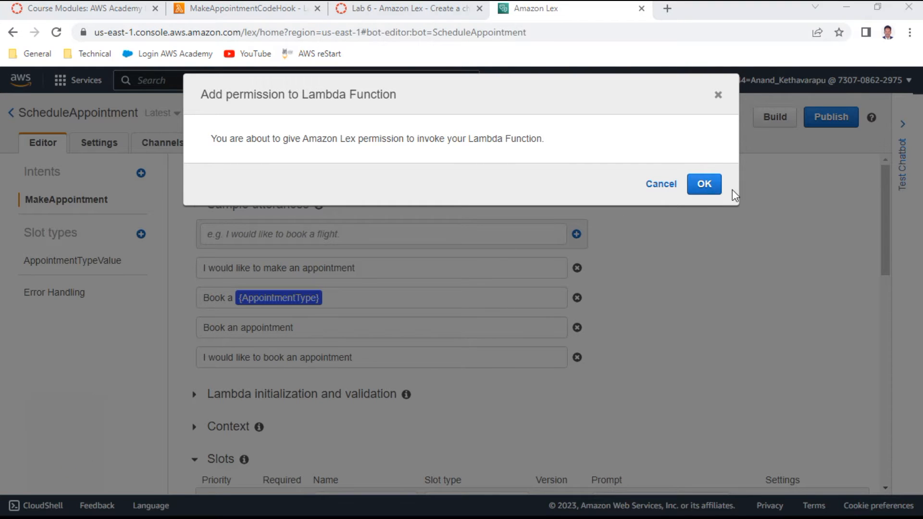
pyautogui.click(704, 184)
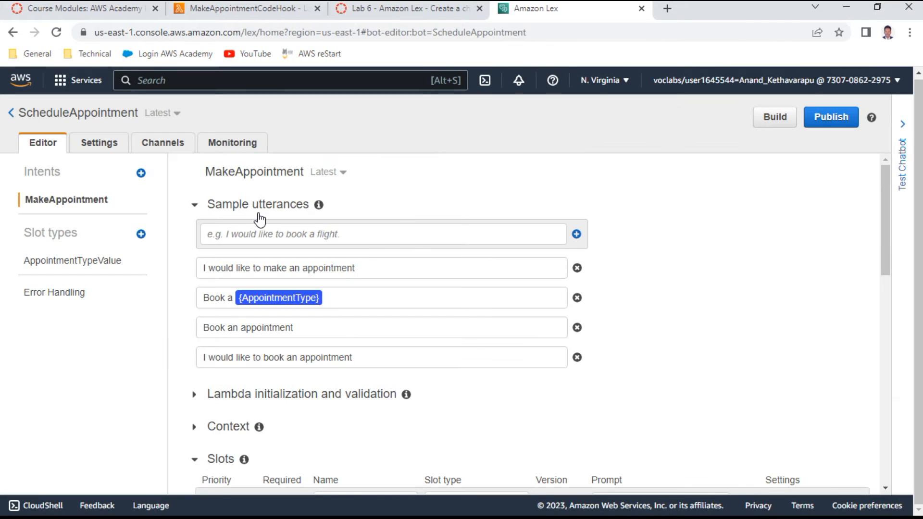
# - Check the code hook instructions and expand the Lambda initialization and validation section of the MakeAppointment intent
pyautogui.click(393, 13)
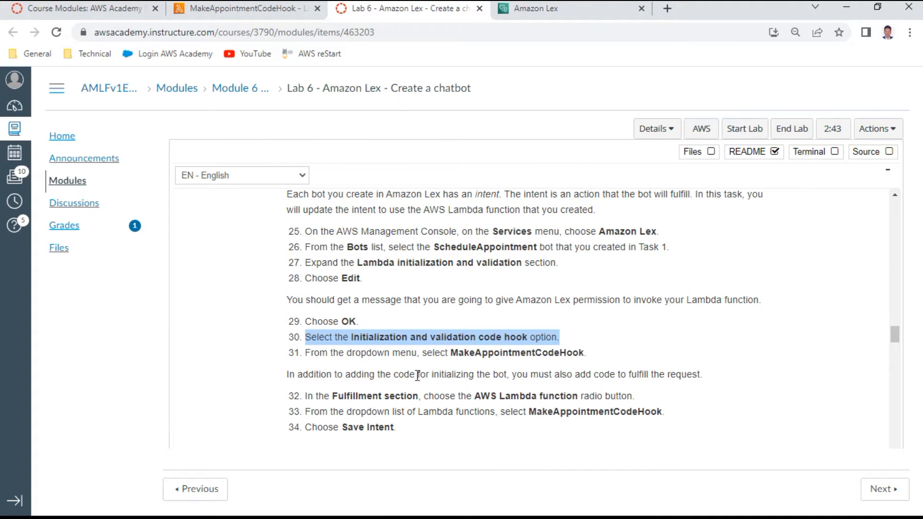
pyautogui.click(451, 353)
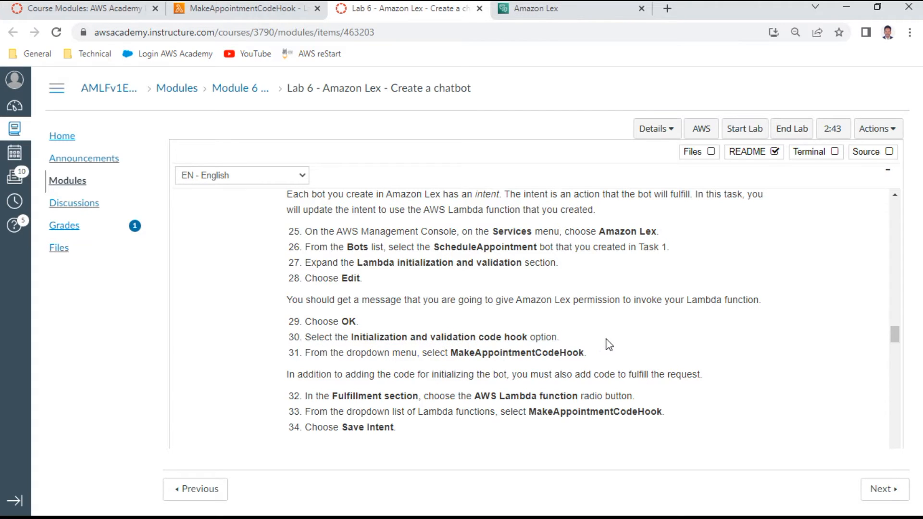
pyautogui.click(565, 13)
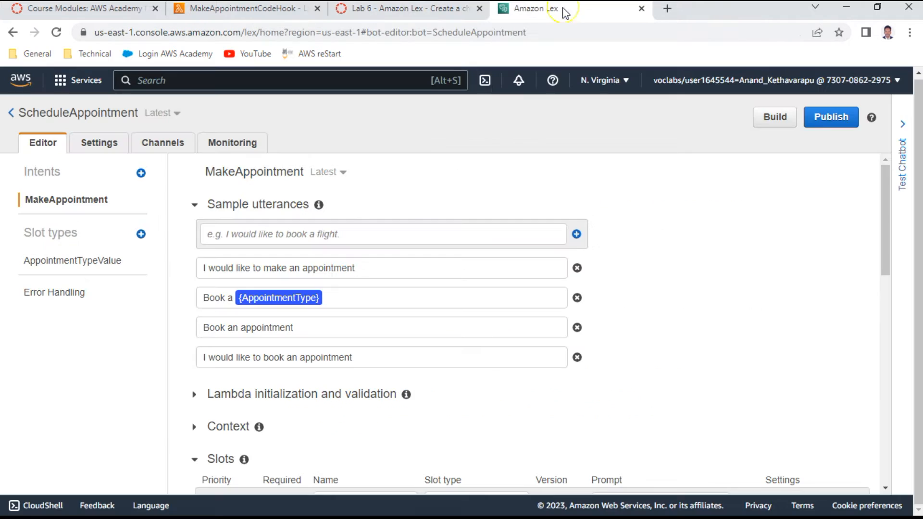
pyautogui.click(197, 394)
pyautogui.scroll(-3, 271, 382)
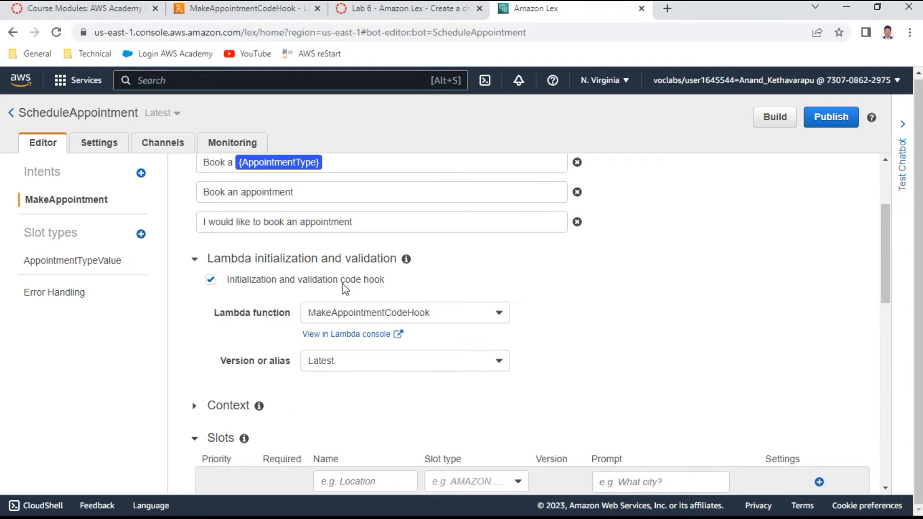
# - Compare the intent's initialization and validation code hook and its Lambda function choice with Task 5 instructions 30 and 31
pyautogui.click(433, 13)
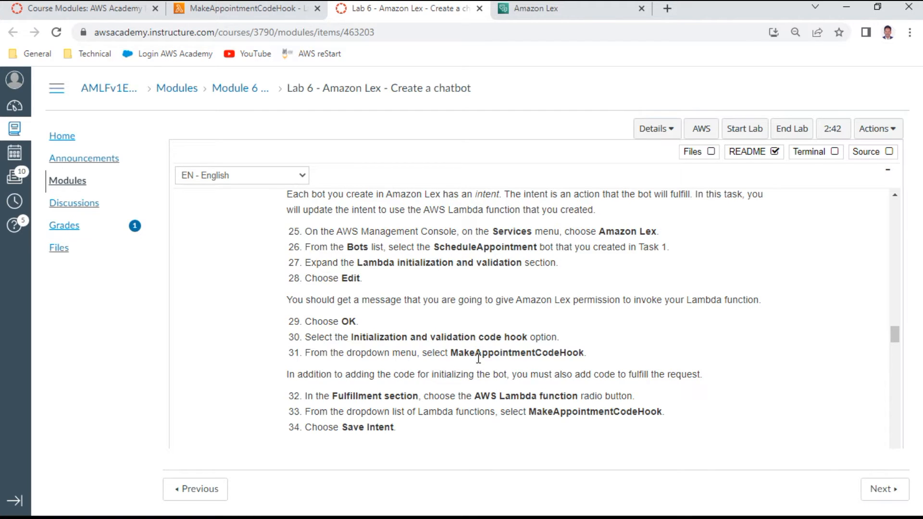
pyautogui.tripleClick(480, 336)
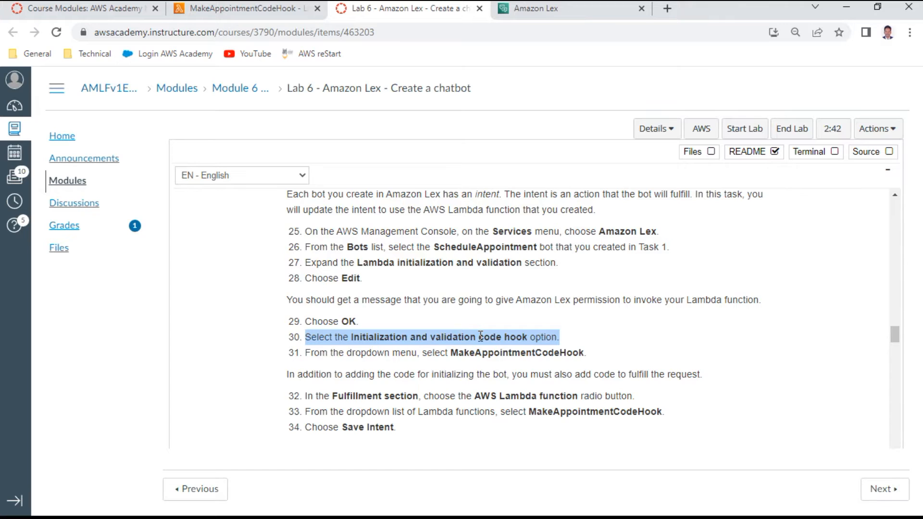
pyautogui.scroll(-3, 481, 336)
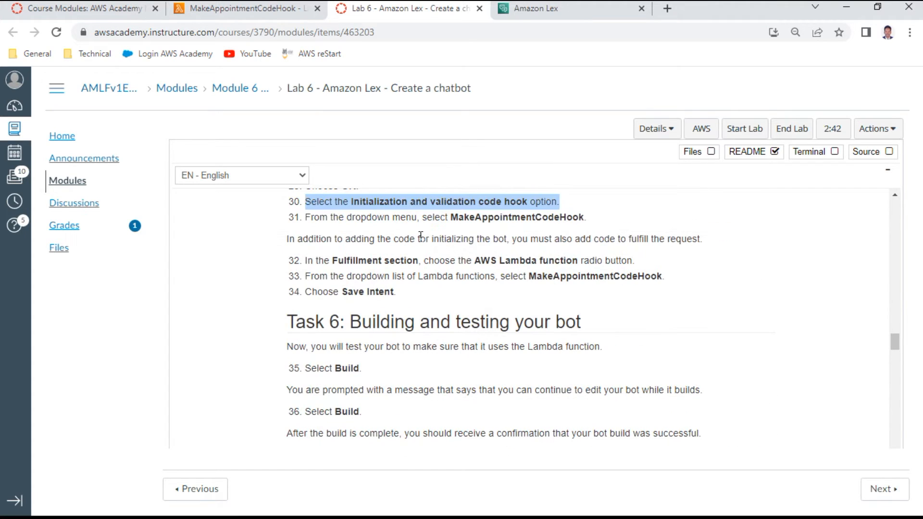
pyautogui.doubleClick(504, 216)
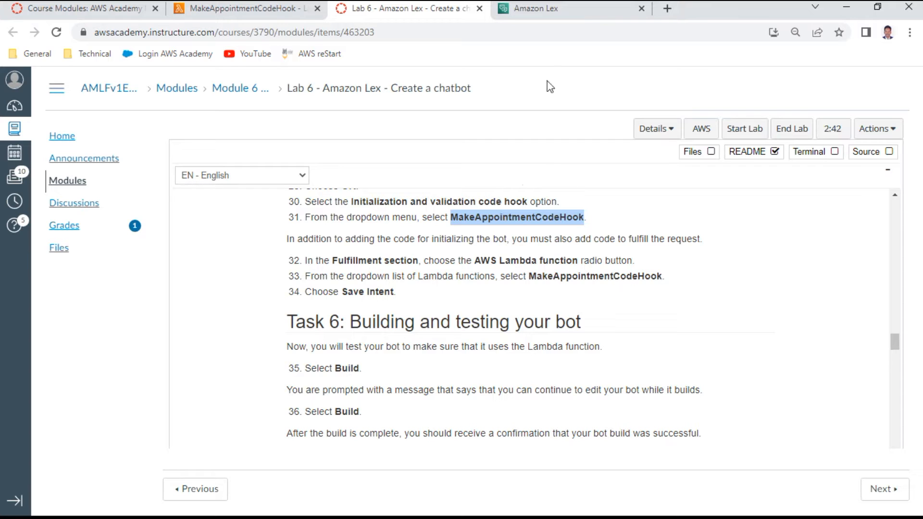
pyautogui.click(567, 9)
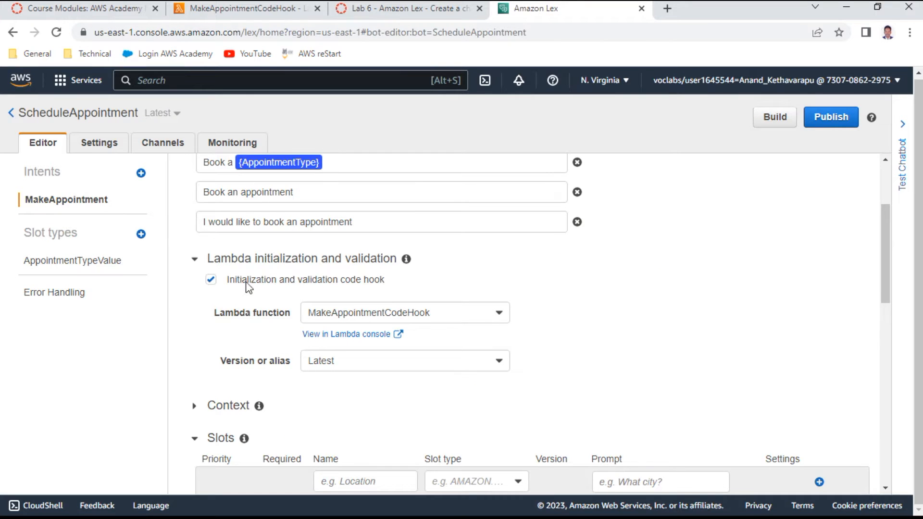
pyautogui.click(401, 313)
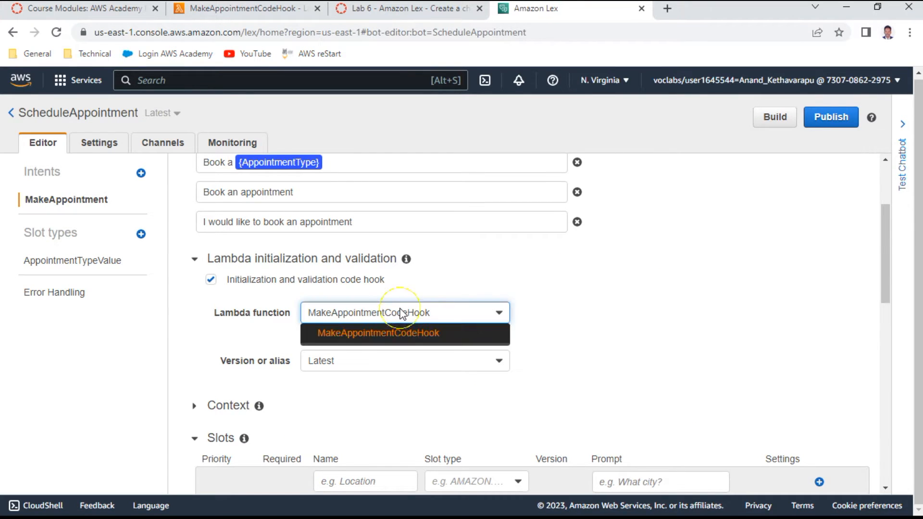
pyautogui.click(401, 314)
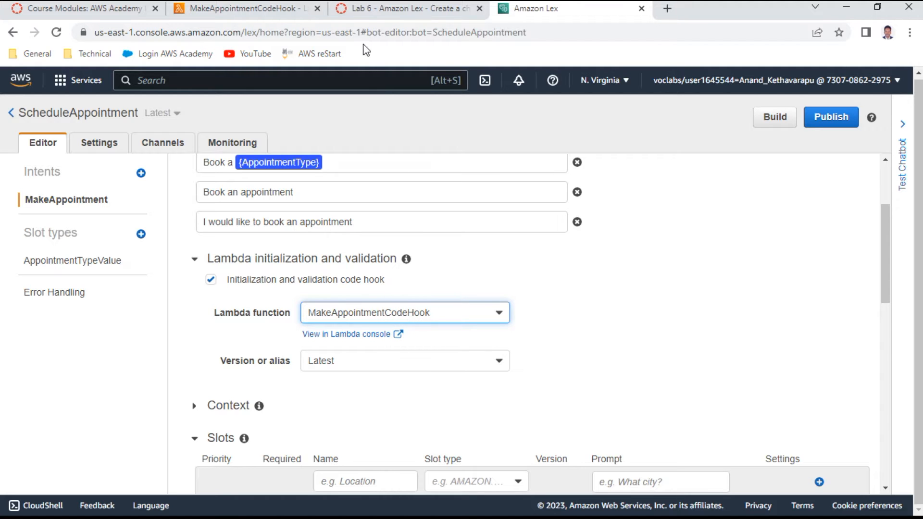
# - Compare the intent's Fulfillment type and Lambda function with Task 5 instructions 32 and 33
pyautogui.click(393, 9)
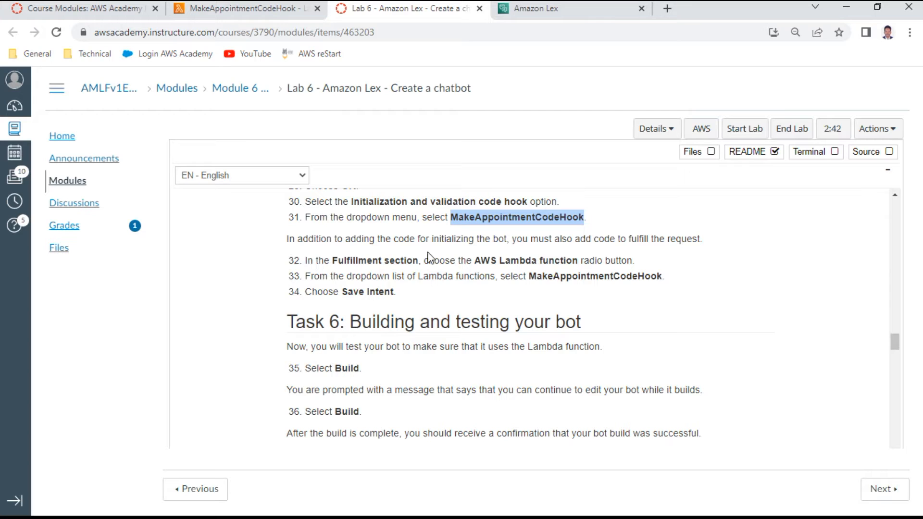
pyautogui.doubleClick(552, 264)
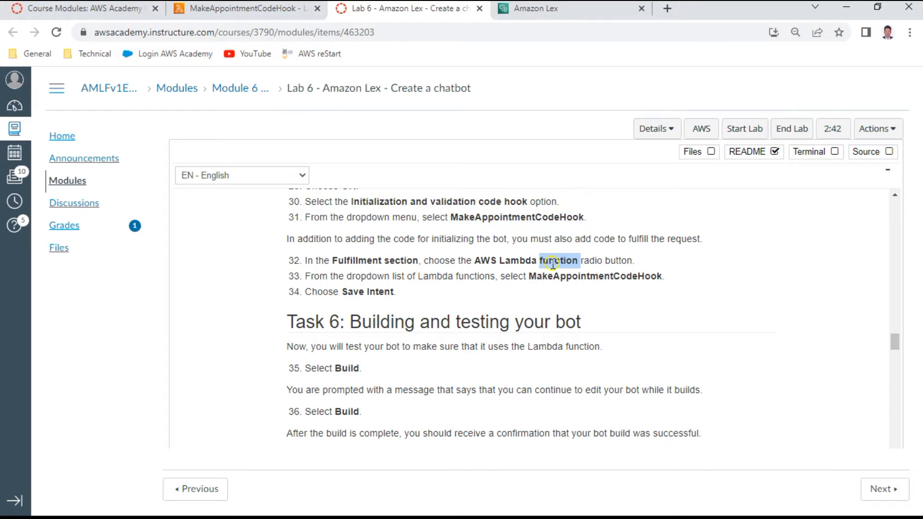
pyautogui.click(551, 10)
pyautogui.scroll(-5, 374, 318)
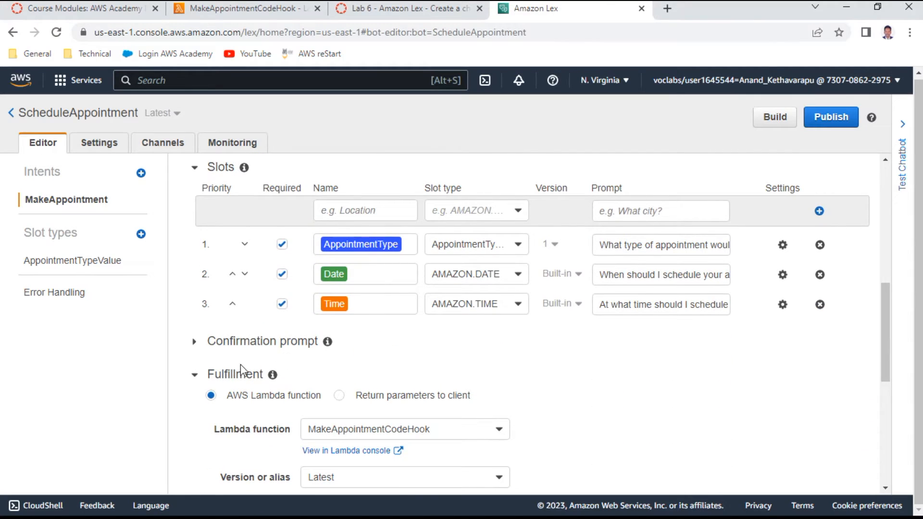
pyautogui.scroll(-1, 250, 370)
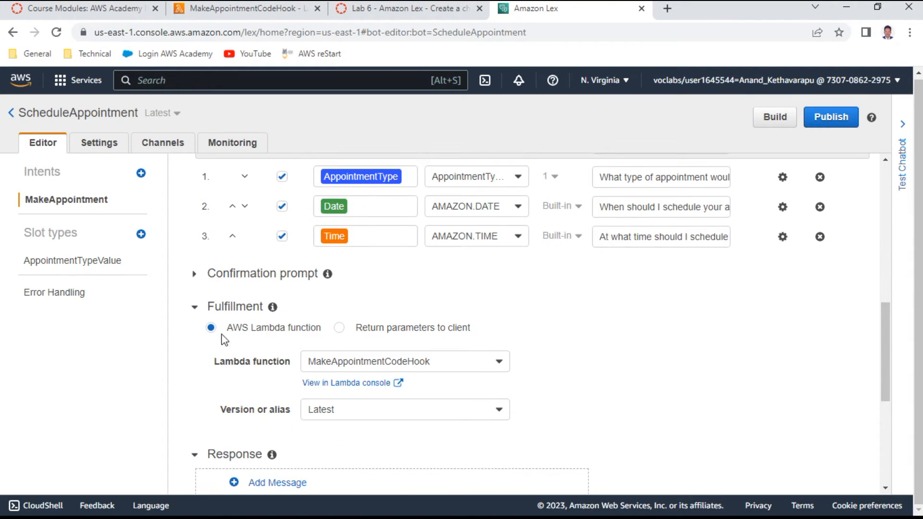
pyautogui.scroll(-1, 332, 327)
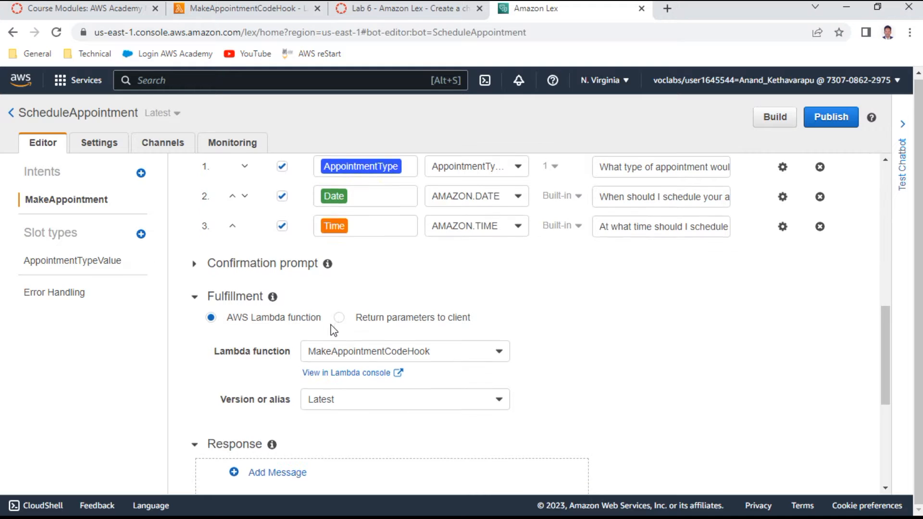
pyautogui.scroll(-1, 331, 331)
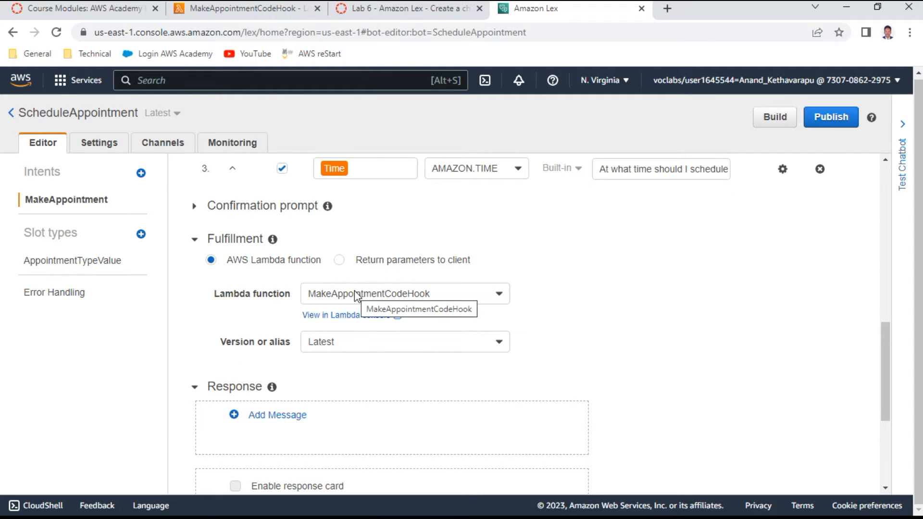
pyautogui.click(420, 9)
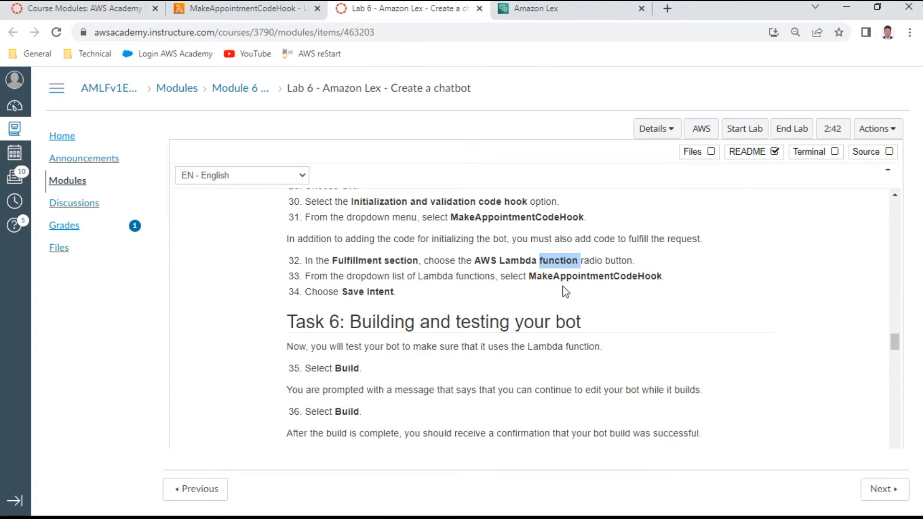
pyautogui.click(567, 8)
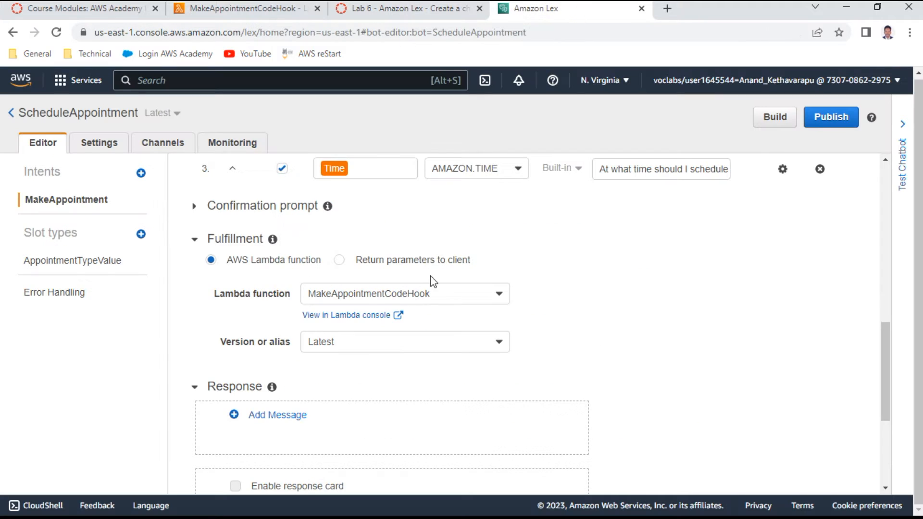
# - Save the MakeAppointment intent with its MakeAppointmentCodeHook validation and fulfillment settings
pyautogui.scroll(-2, 419, 305)
pyautogui.scroll(-2, 421, 306)
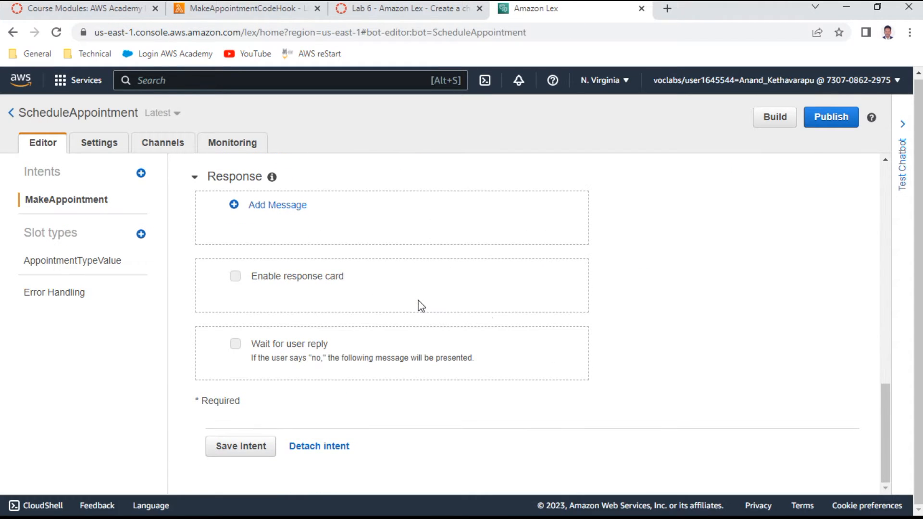
pyautogui.click(236, 447)
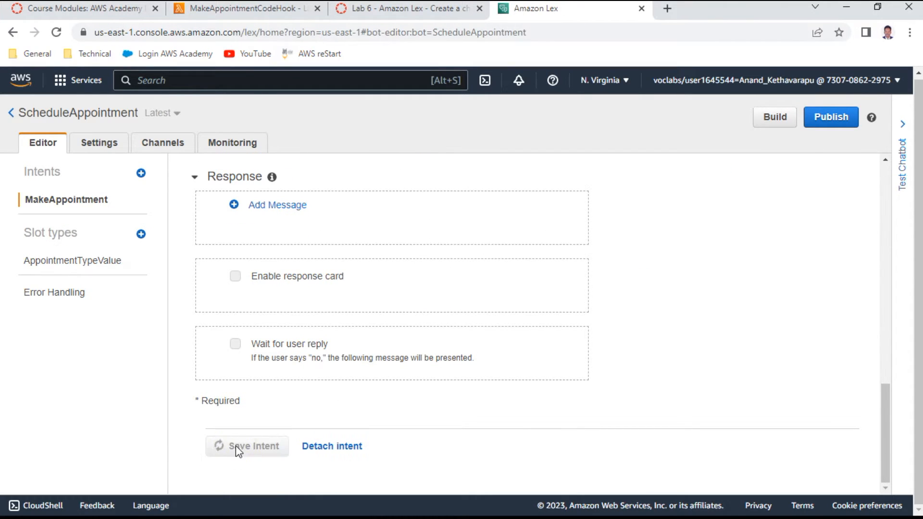
# - Read Task 6 instructions 35 to 37 in the lab guide and copy the test utterance "Make an appointment"
pyautogui.click(435, 10)
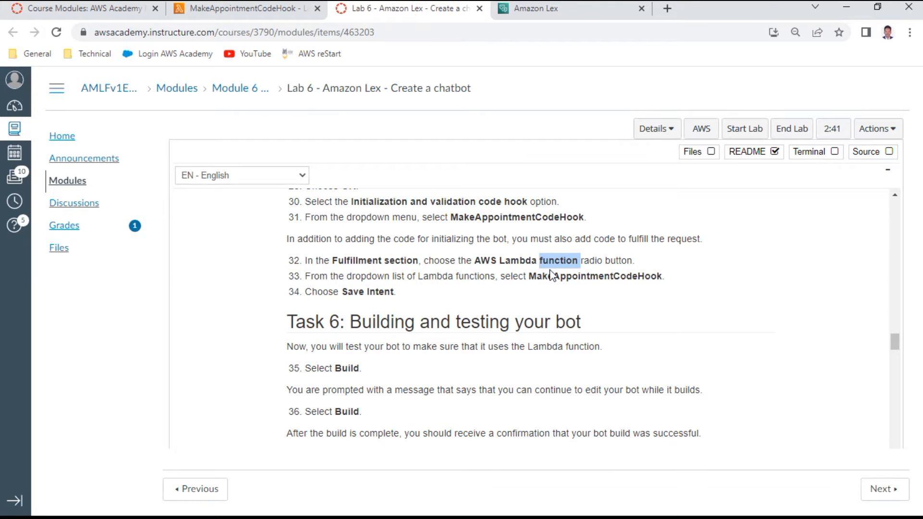
pyautogui.scroll(-3, 551, 270)
pyautogui.scroll(2, 550, 270)
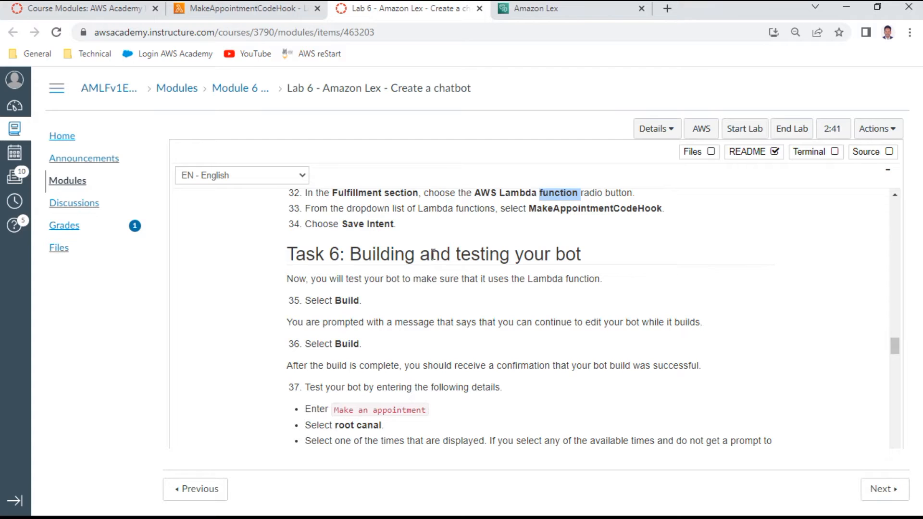
pyautogui.click(346, 301)
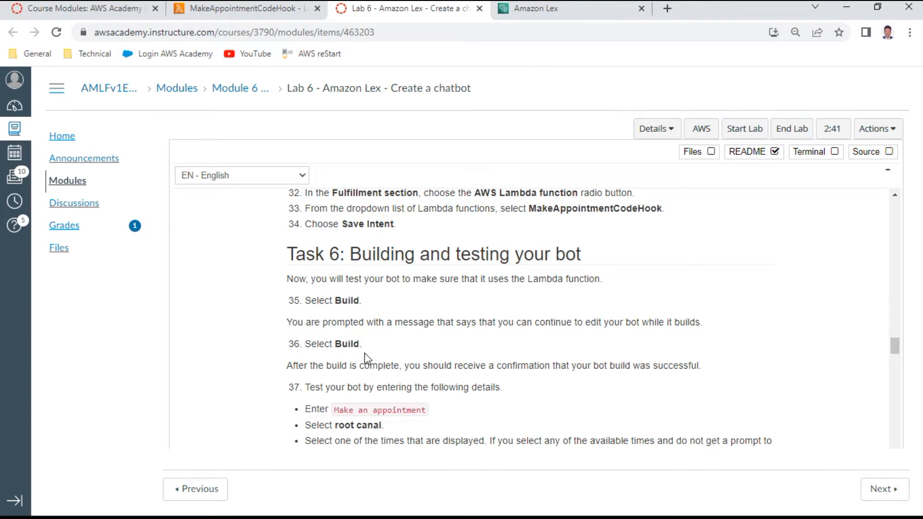
pyautogui.moveTo(335, 407); pyautogui.dragTo(427, 410)
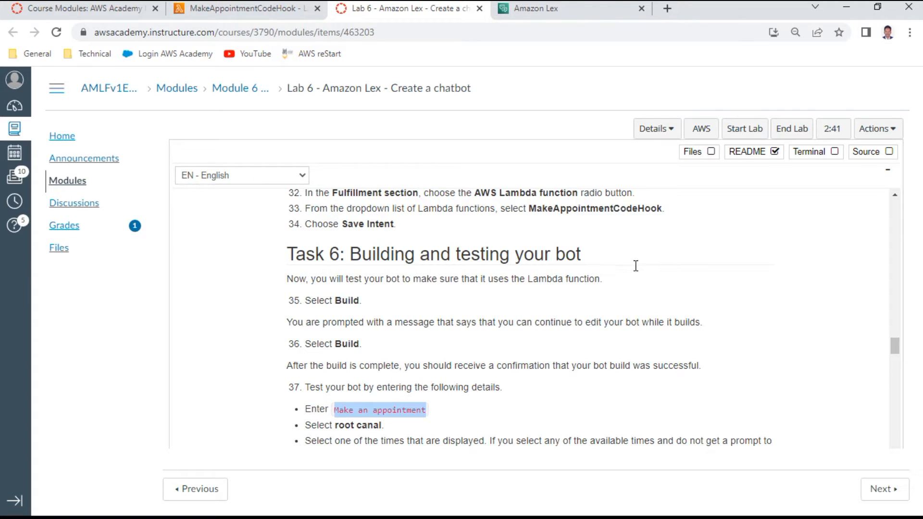
pyautogui.hotkey('ctrl', 'c')
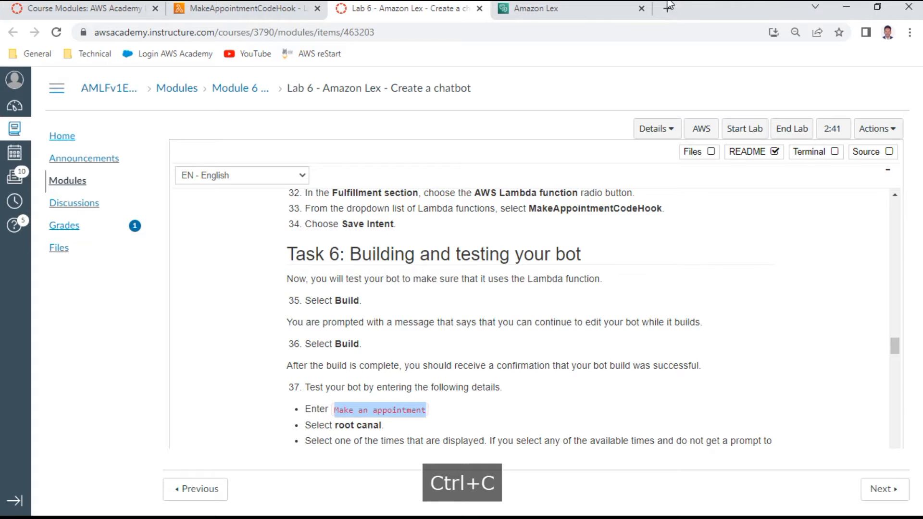
# - Build the ScheduleAppointment bot in Amazon Lex and confirm the build
pyautogui.click(518, 10)
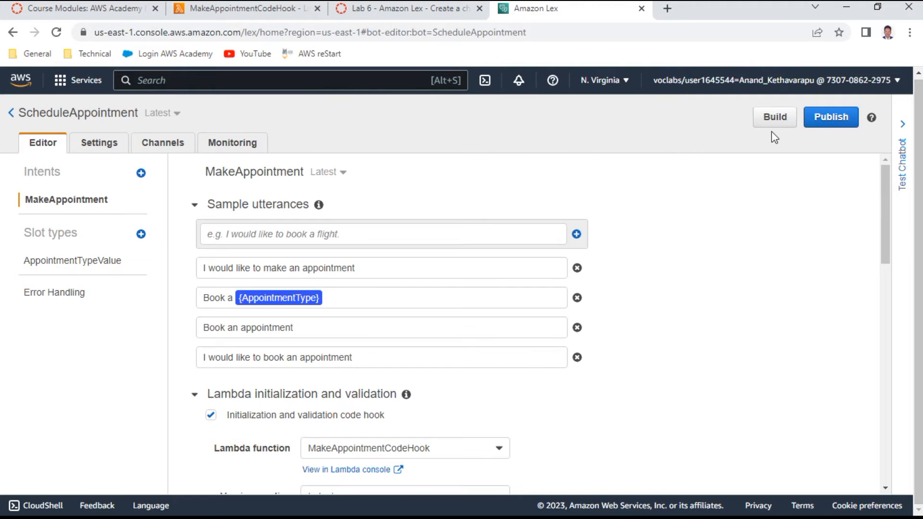
pyautogui.click(772, 118)
pyautogui.click(702, 182)
# - Check lab instructions 37 to 41 on testing and publishing, and dismiss the build notification in Amazon Lex
pyautogui.click(463, 9)
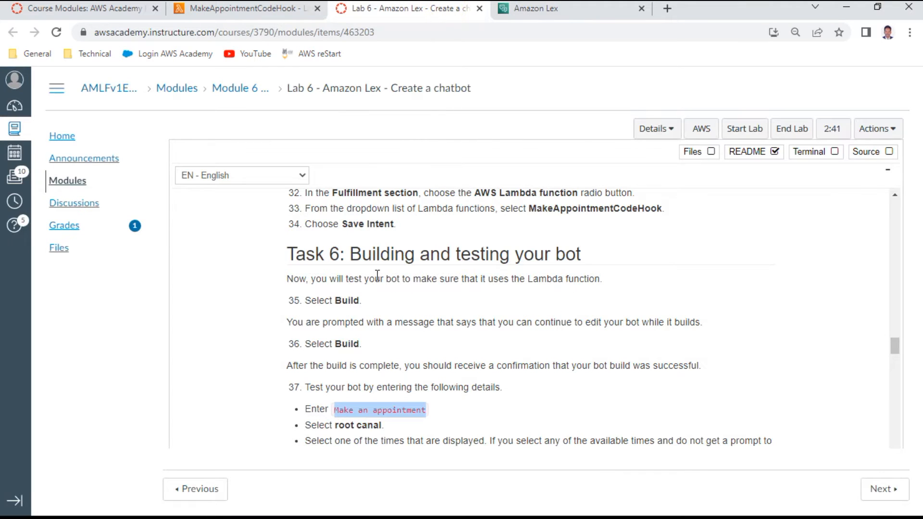
pyautogui.scroll(-3, 459, 350)
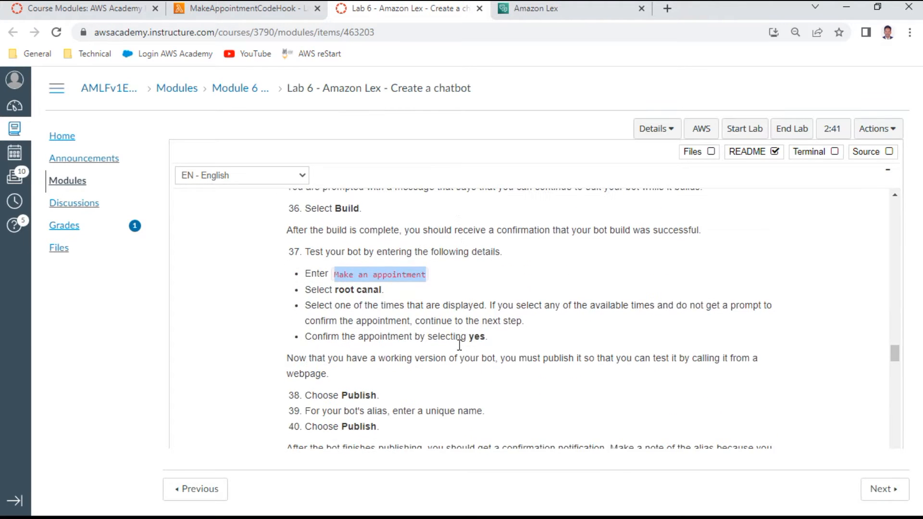
pyautogui.scroll(-1, 460, 350)
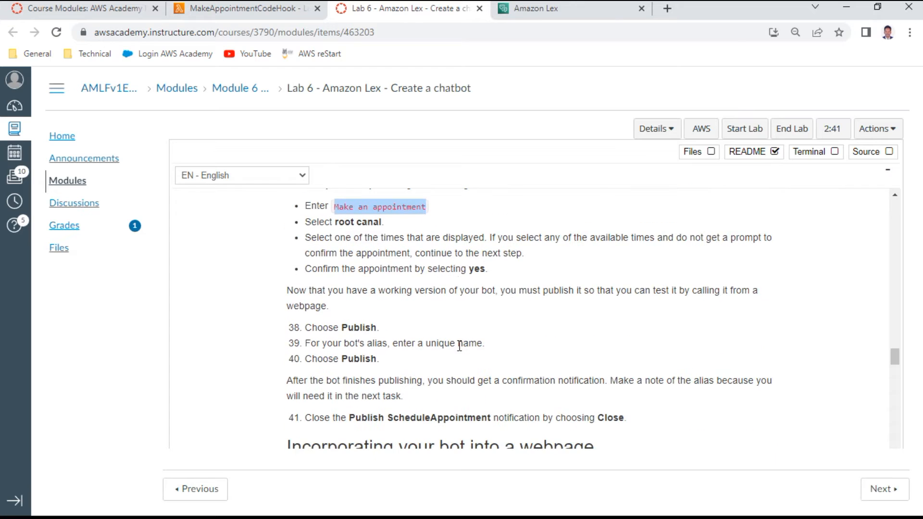
pyautogui.click(555, 8)
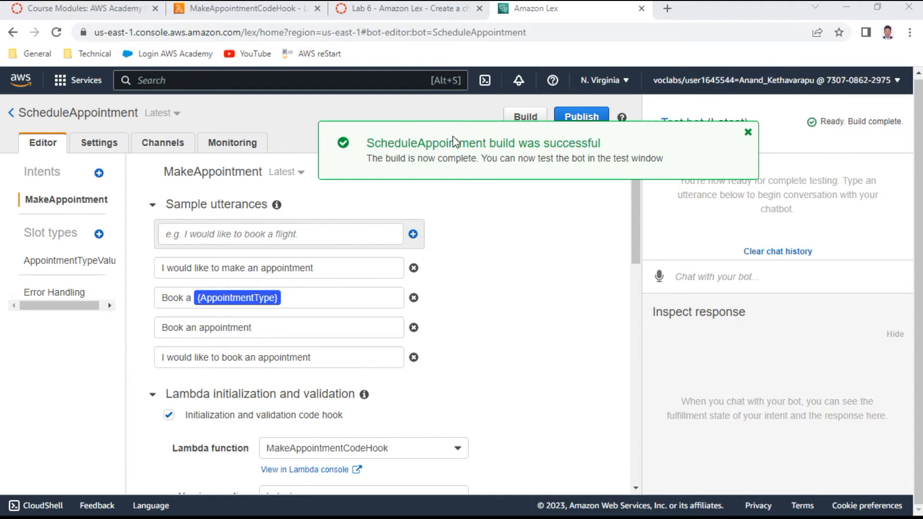
pyautogui.click(745, 133)
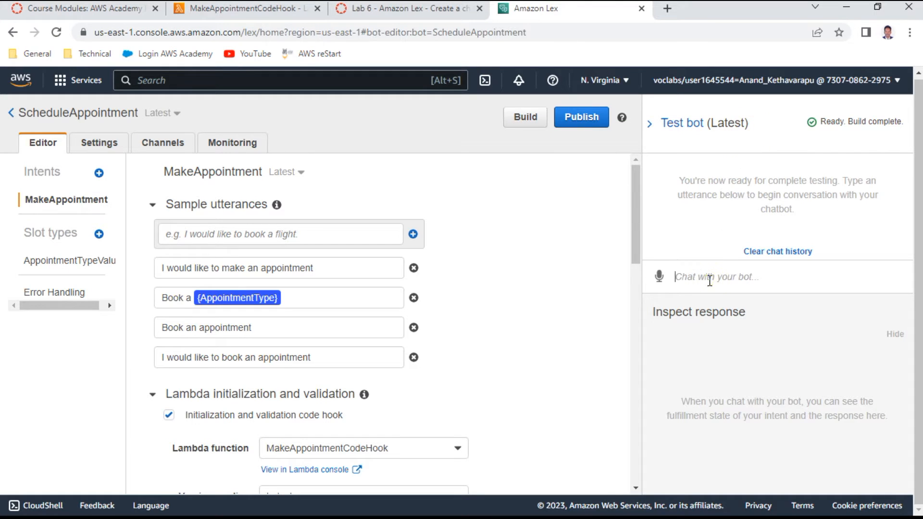
# - Send "Make an appointment" to the test bot and choose root canal as the appointment type
pyautogui.click(685, 281)
pyautogui.hotkey('ctrl', 'v')
pyautogui.press('Return')
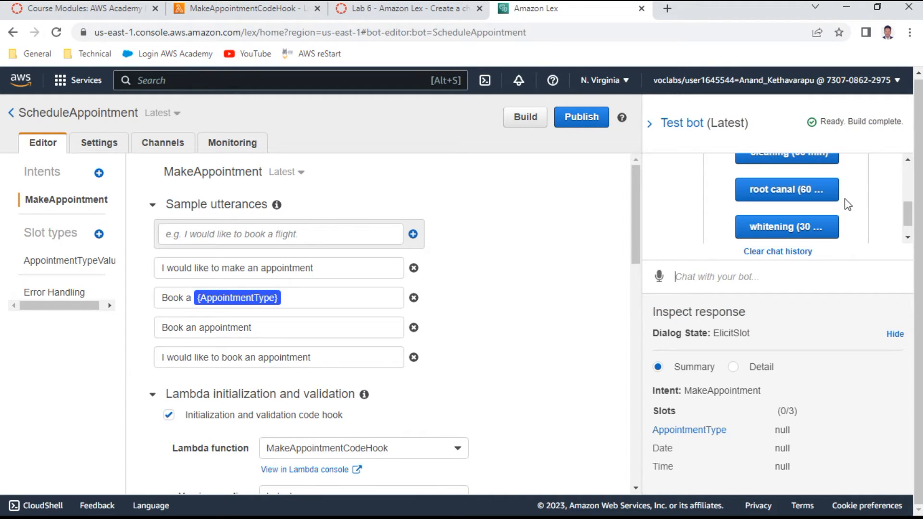
pyautogui.scroll(3, 846, 205)
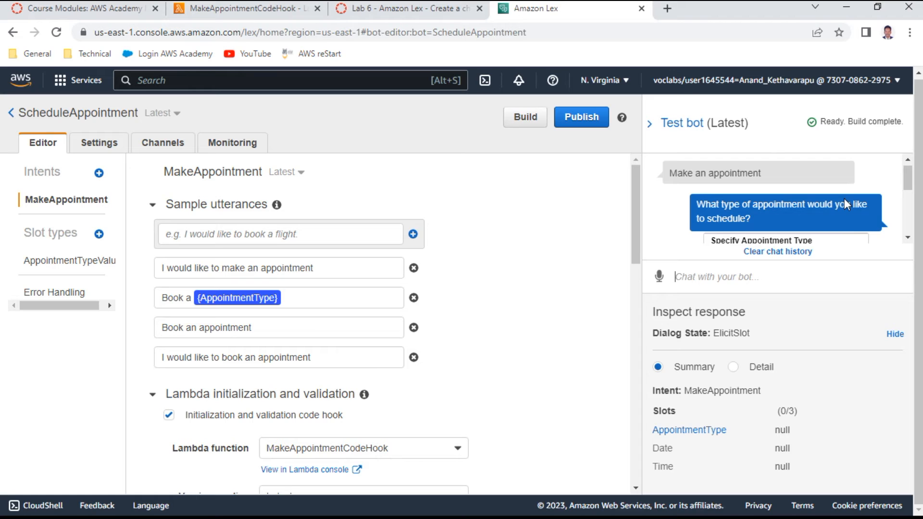
pyautogui.scroll(-2, 846, 204)
pyautogui.scroll(3, 845, 202)
pyautogui.scroll(-4, 844, 204)
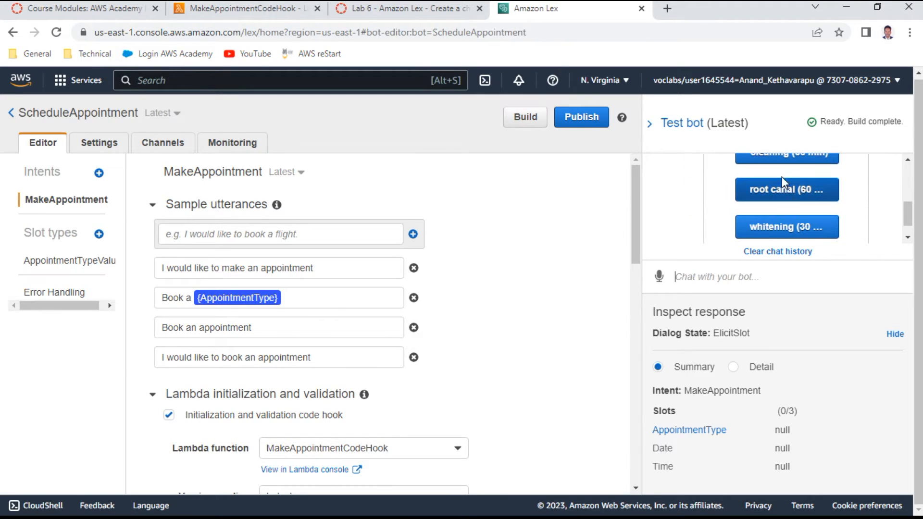
pyautogui.click(776, 195)
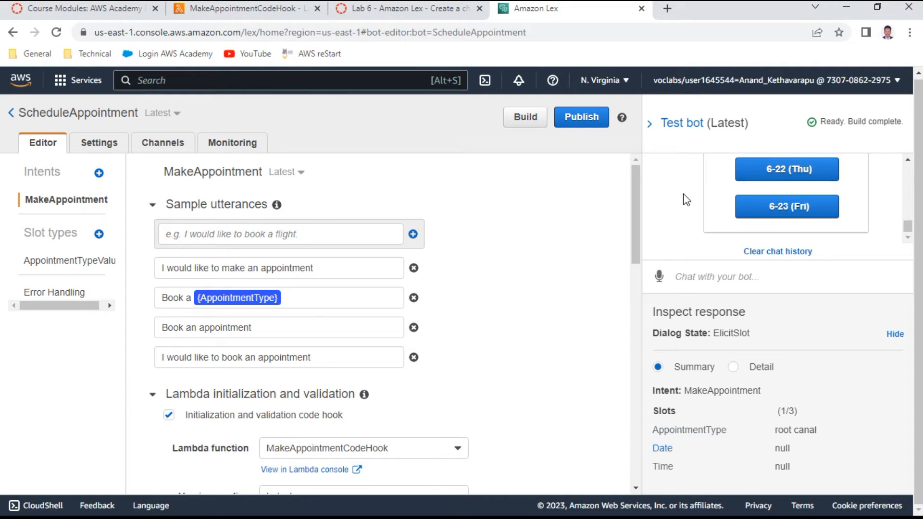
# - Choose 6-23 (Fri) and 4:00 p.m. for the root canal appointment and confirm the booking
pyautogui.scroll(1, 740, 191)
pyautogui.scroll(1, 740, 192)
pyautogui.scroll(-3, 740, 192)
pyautogui.click(772, 197)
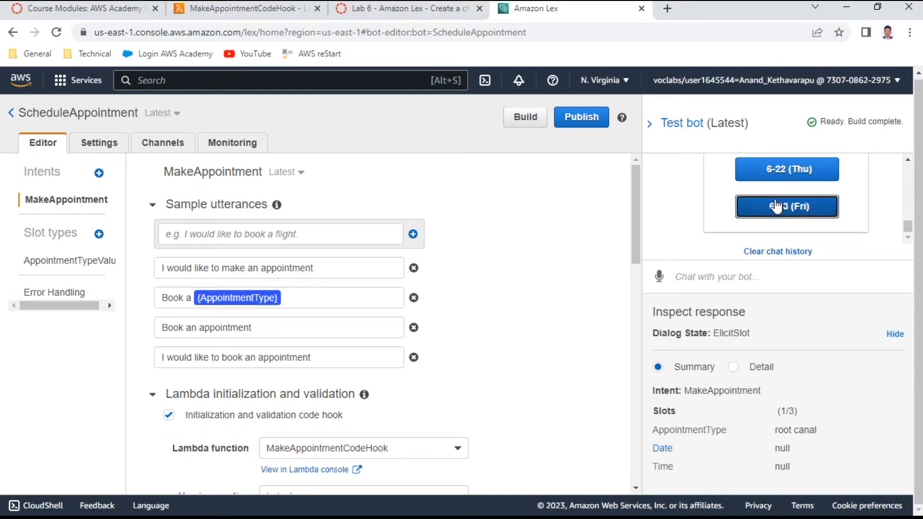
pyautogui.scroll(3, 790, 169)
pyautogui.scroll(-3, 786, 173)
pyautogui.scroll(2, 784, 174)
pyautogui.scroll(-2, 783, 174)
pyautogui.click(783, 173)
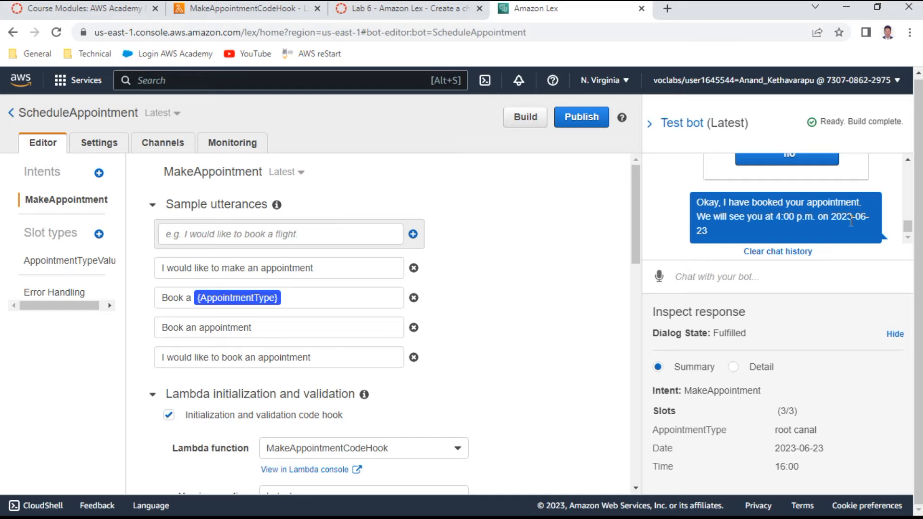
# - Compare the test chat from its beginning with lab instruction 37 and read publishing instructions 38 to 41
pyautogui.click(418, 11)
pyautogui.scroll(-3, 489, 291)
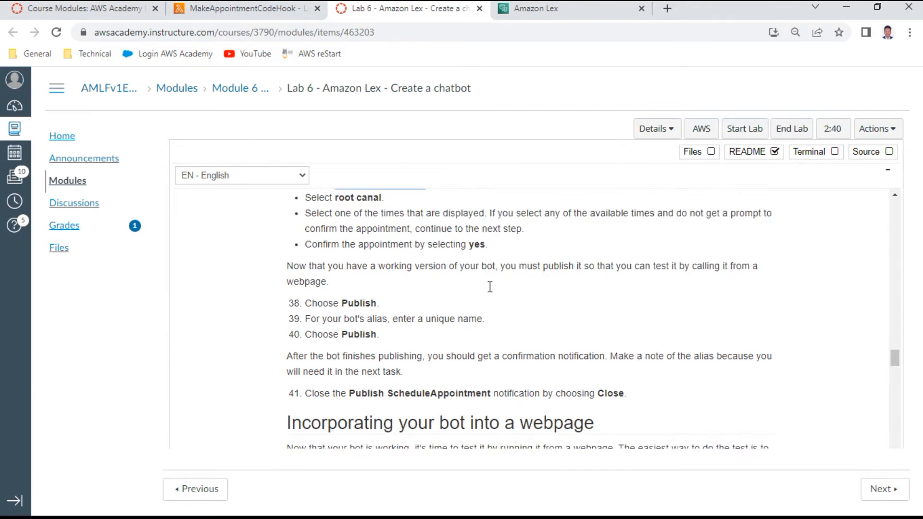
pyautogui.scroll(-2, 488, 291)
pyautogui.scroll(1, 488, 291)
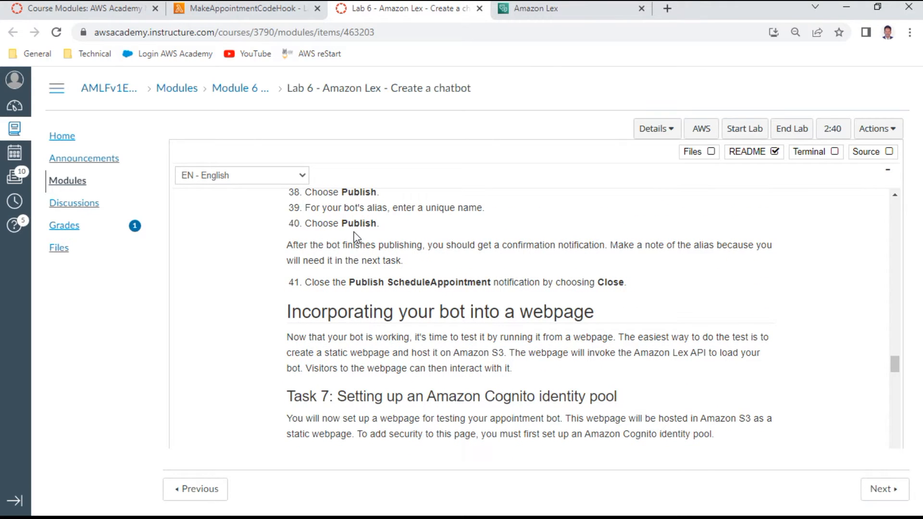
pyautogui.scroll(1, 356, 236)
pyautogui.scroll(1, 356, 237)
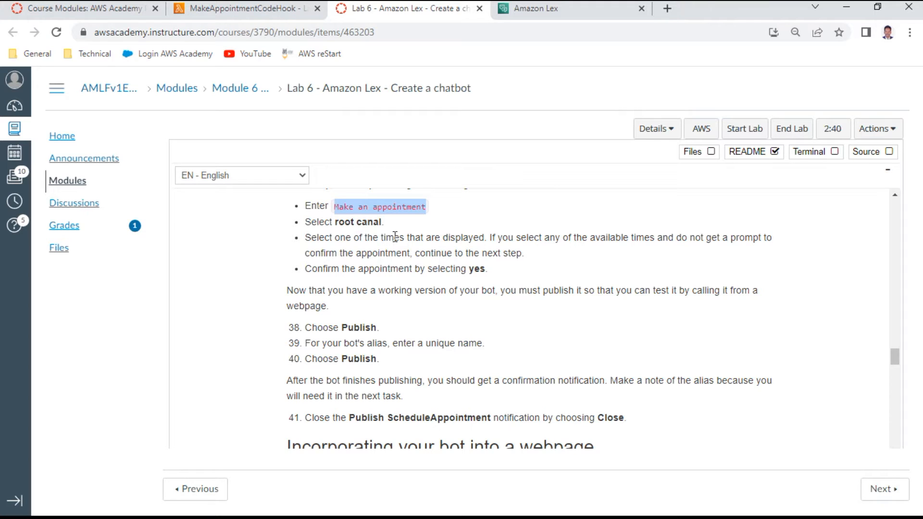
pyautogui.click(582, 14)
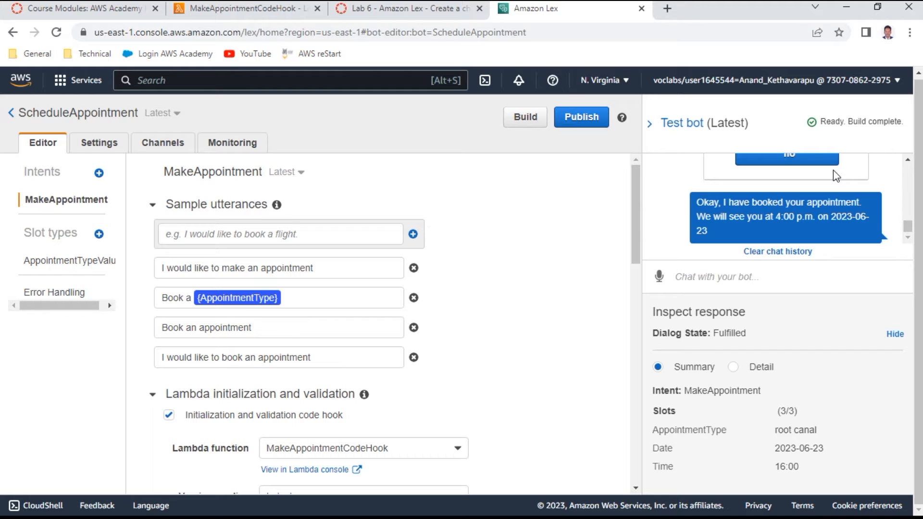
pyautogui.scroll(5, 831, 178)
pyautogui.scroll(5, 830, 180)
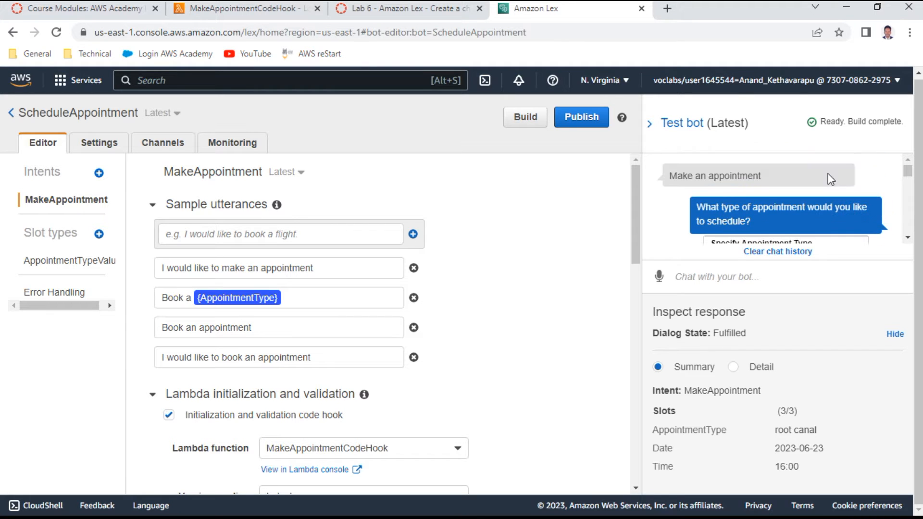
# - Publish the ScheduleAppointment bot under the new alias "appointment", following lab instructions 38 to 40
pyautogui.click(598, 109)
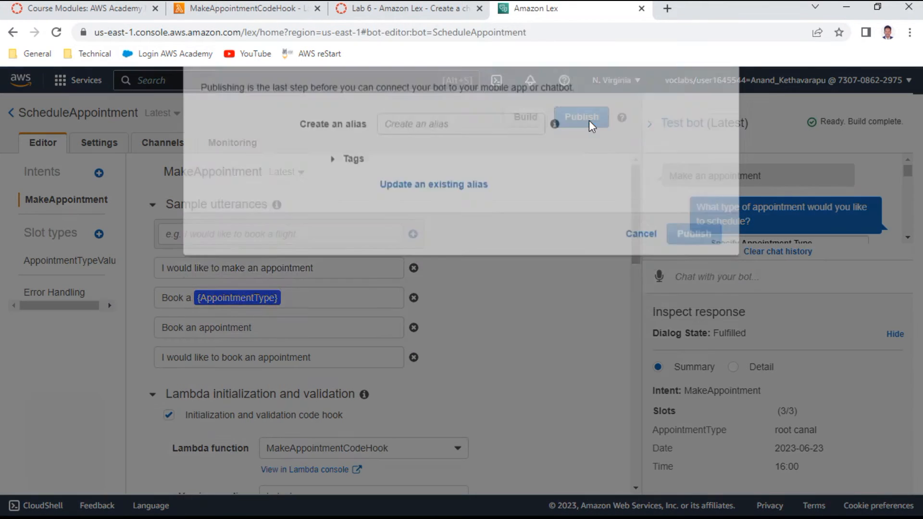
pyautogui.click(415, 168)
pyautogui.click(423, 10)
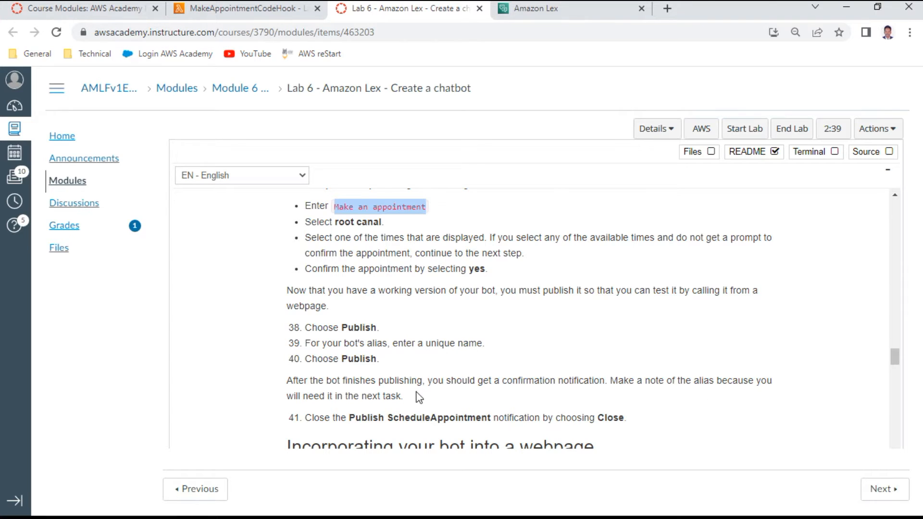
pyautogui.click(594, 13)
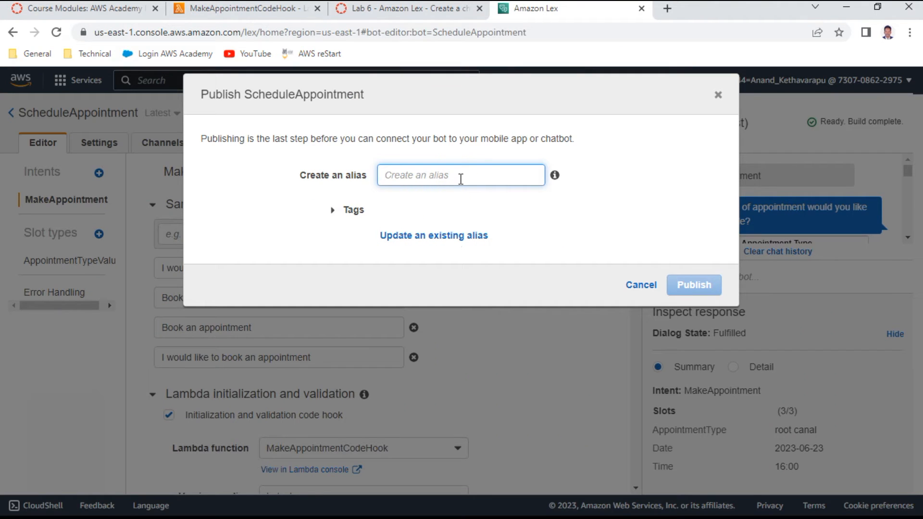
pyautogui.write('ap')
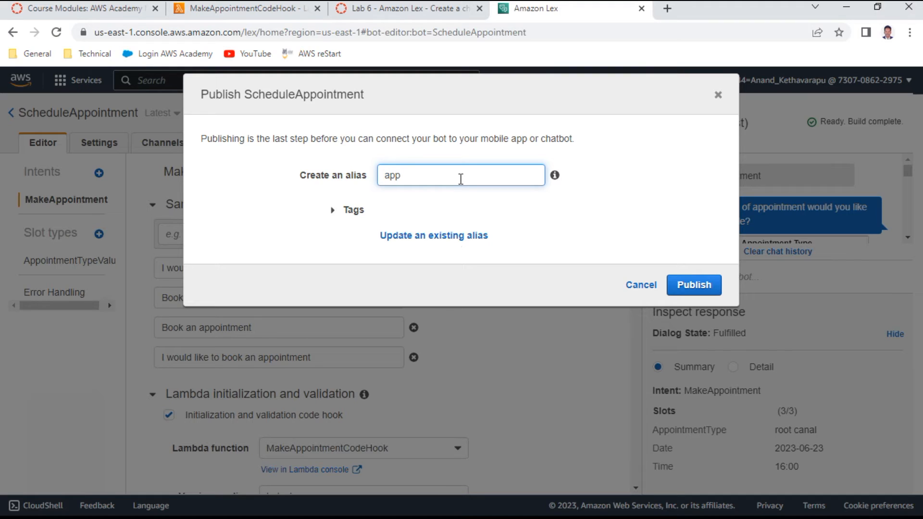
pyautogui.write('pointment')
pyautogui.click(448, 10)
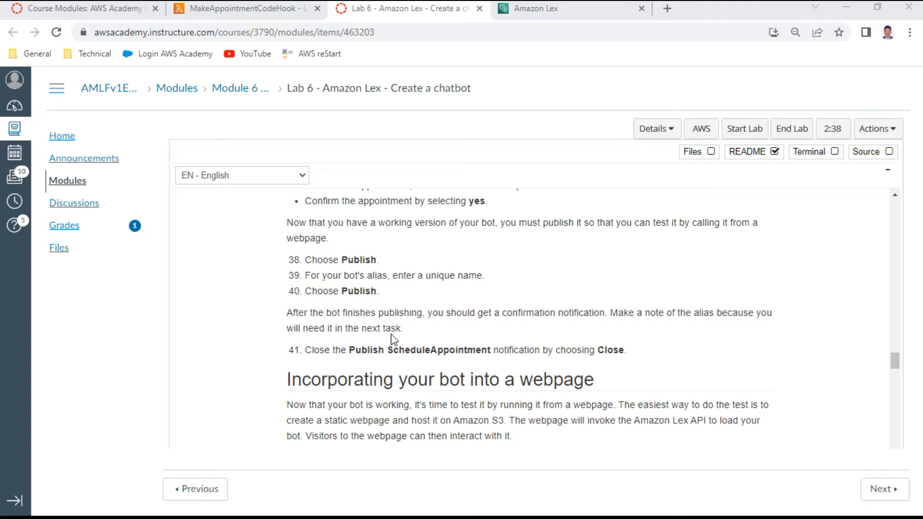
pyautogui.click(567, 9)
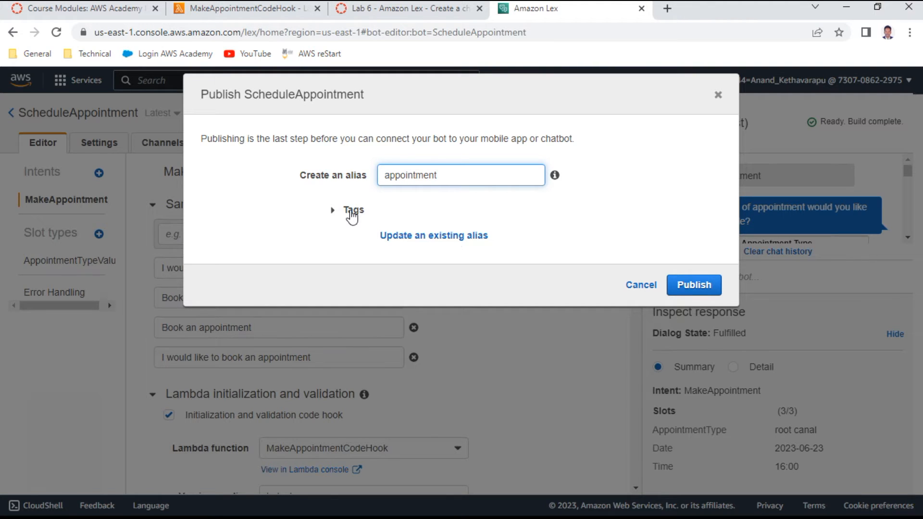
pyautogui.click(678, 284)
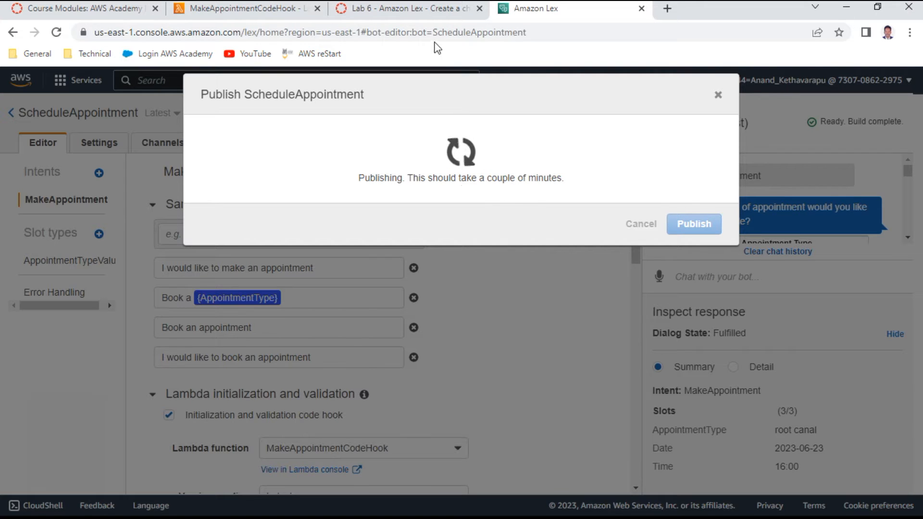
# - Read the Task 7 introduction on setting up an Amazon Cognito identity pool and check the bot's publishing progress
pyautogui.click(412, 11)
pyautogui.scroll(-2, 526, 400)
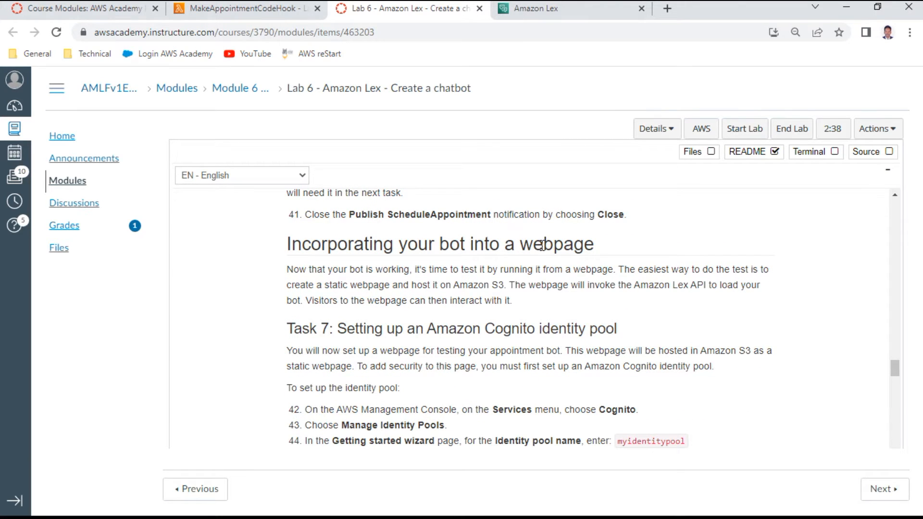
pyautogui.moveTo(348, 323); pyautogui.dragTo(628, 326)
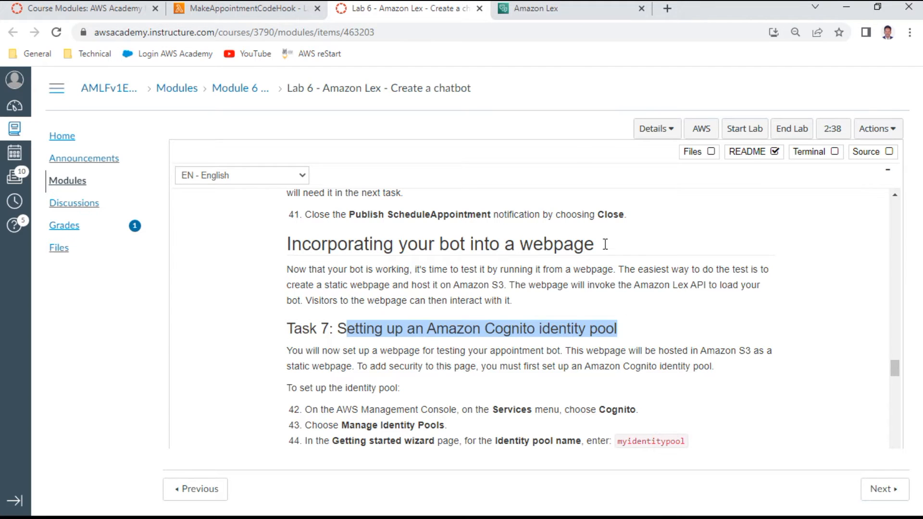
pyautogui.click(561, 10)
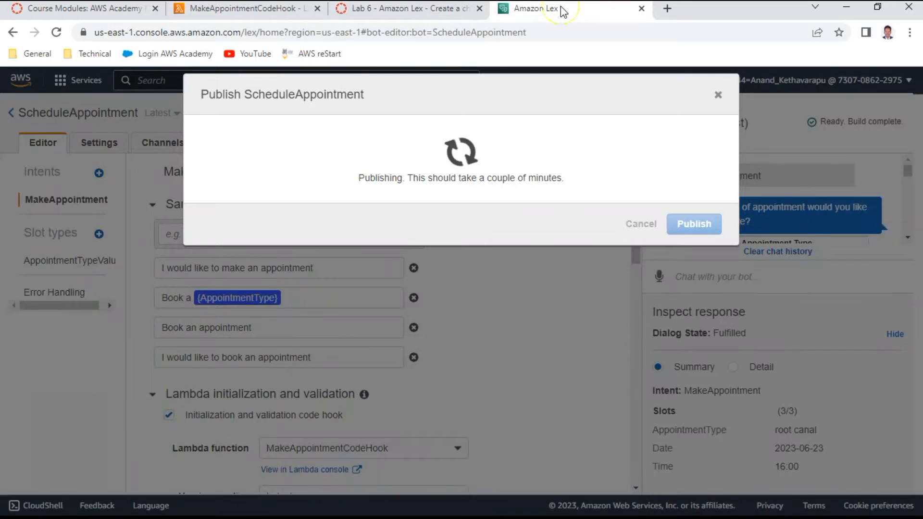
# - Reorder the browser tabs so the lab guide follows Amazon Lex, and switch to the MakeAppointmentCodeHook Lambda page
pyautogui.click(380, 13)
pyautogui.moveTo(380, 13); pyautogui.dragTo(552, 12)
pyautogui.click(204, 12)
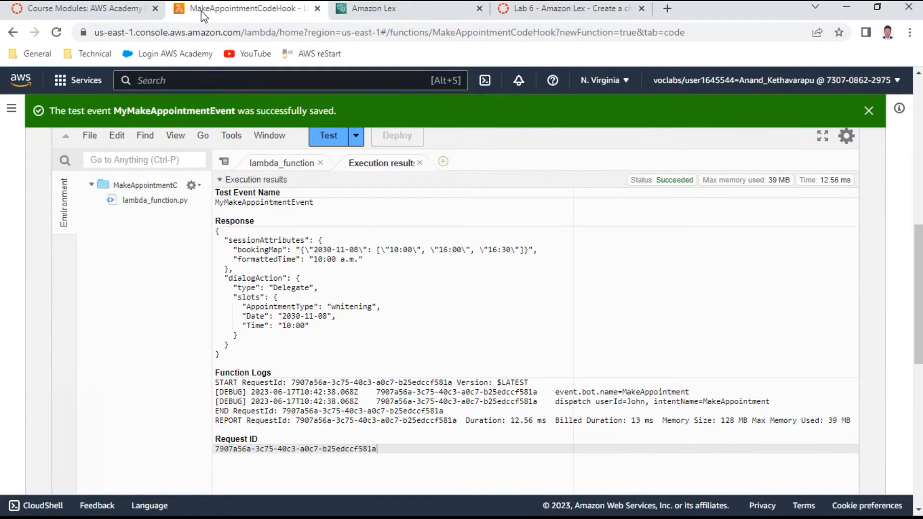
# - Pin the MakeAppointmentCodeHook Lambda browser tab and duplicate the Amazon Lex tab
pyautogui.rightClick(201, 10)
pyautogui.click(240, 121)
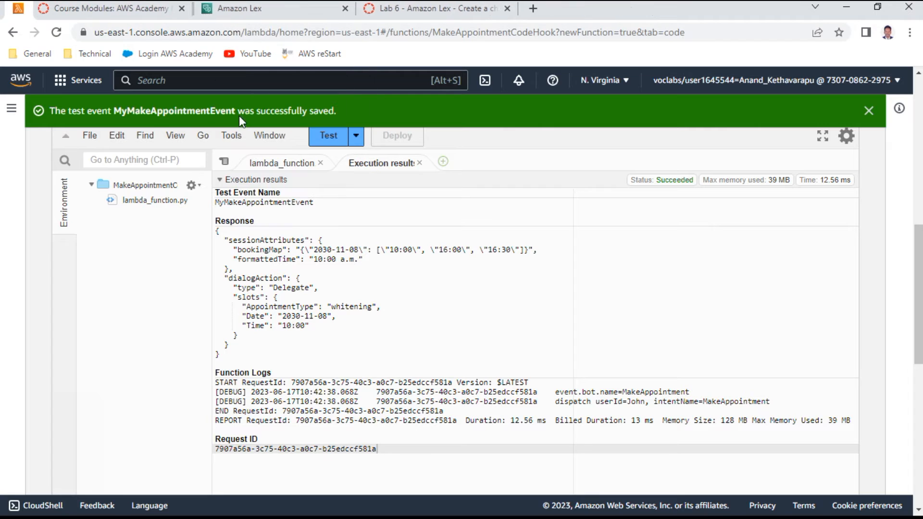
pyautogui.click(252, 12)
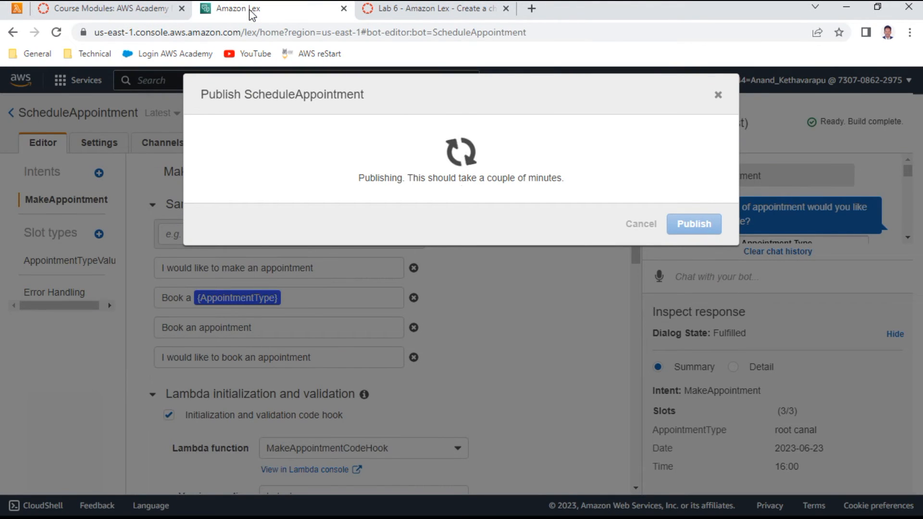
pyautogui.rightClick(252, 15)
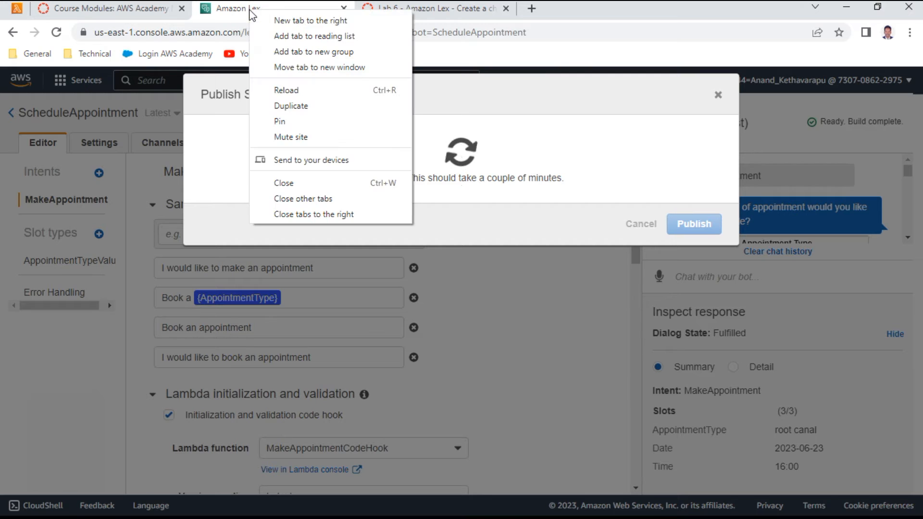
pyautogui.click(280, 107)
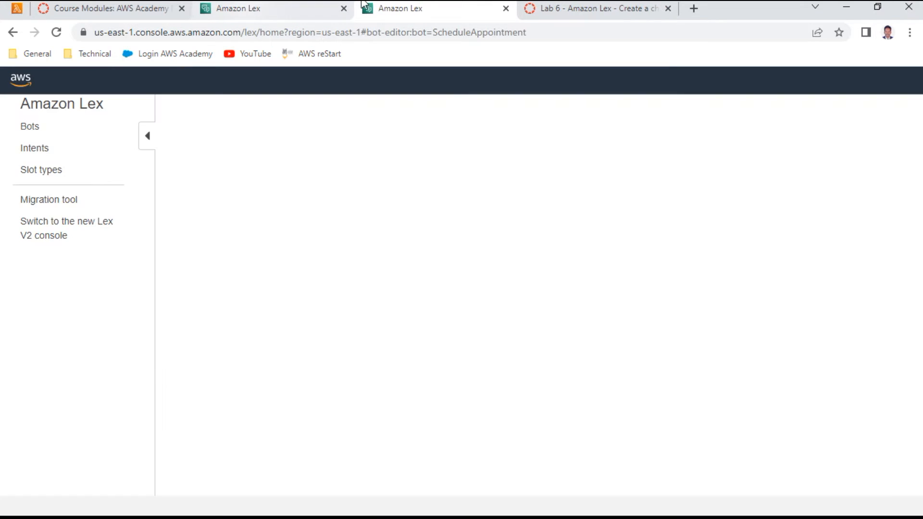
# - Check the bot's publishing progress in the original Amazon Lex tab and move the duplicate tab after the Lab 6 guide
pyautogui.click(590, 12)
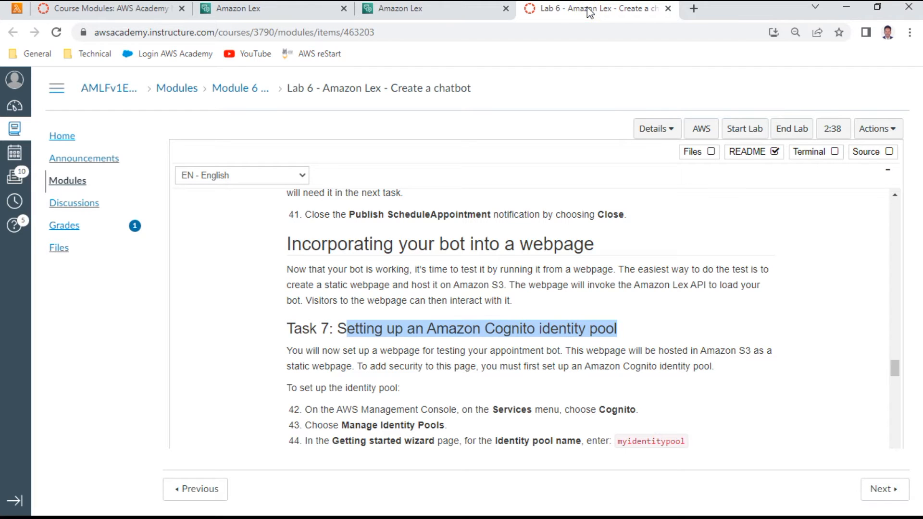
pyautogui.click(449, 12)
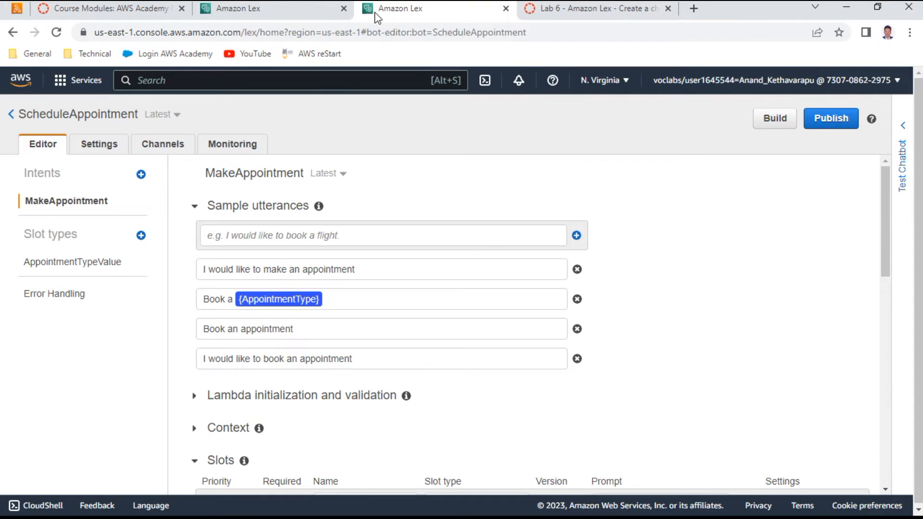
pyautogui.click(265, 10)
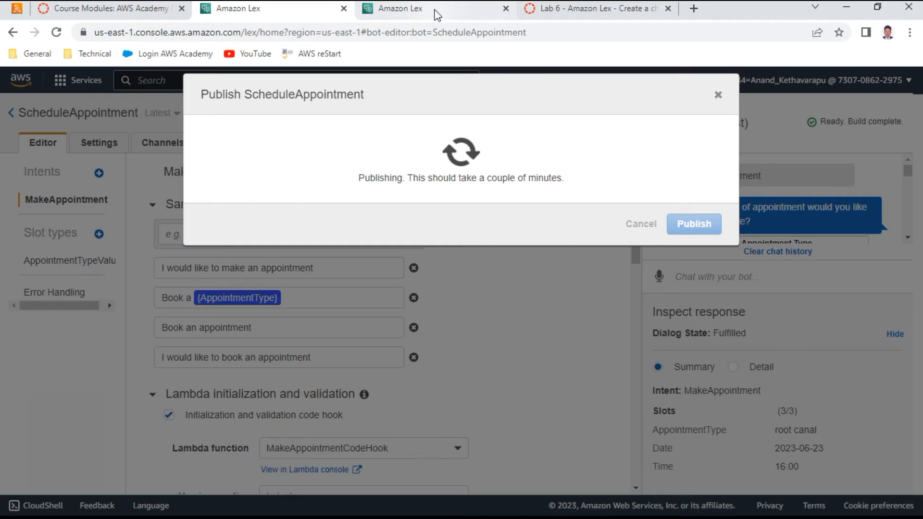
pyautogui.moveTo(434, 10); pyautogui.dragTo(526, 10)
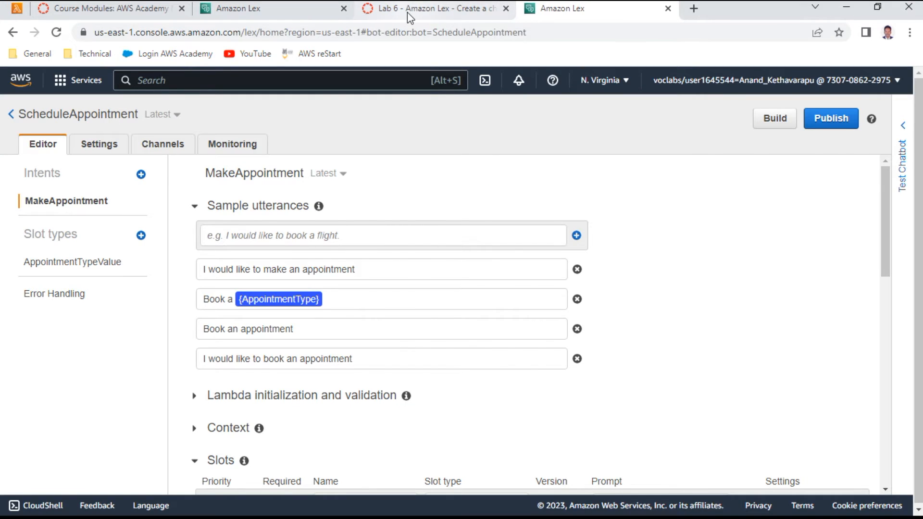
# - Search the AWS console for "cognito" in the duplicated Lex tab and open the Cognito service there
pyautogui.click(408, 13)
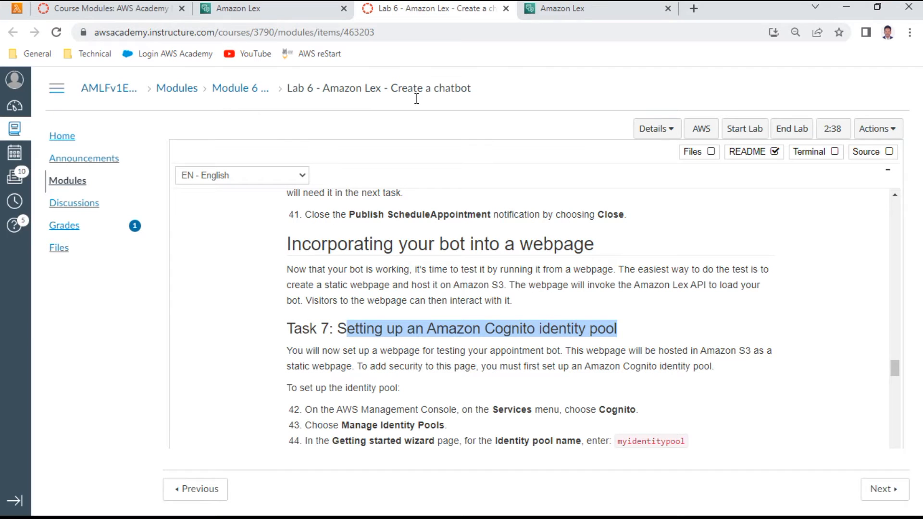
pyautogui.click(570, 8)
pyautogui.click(250, 79)
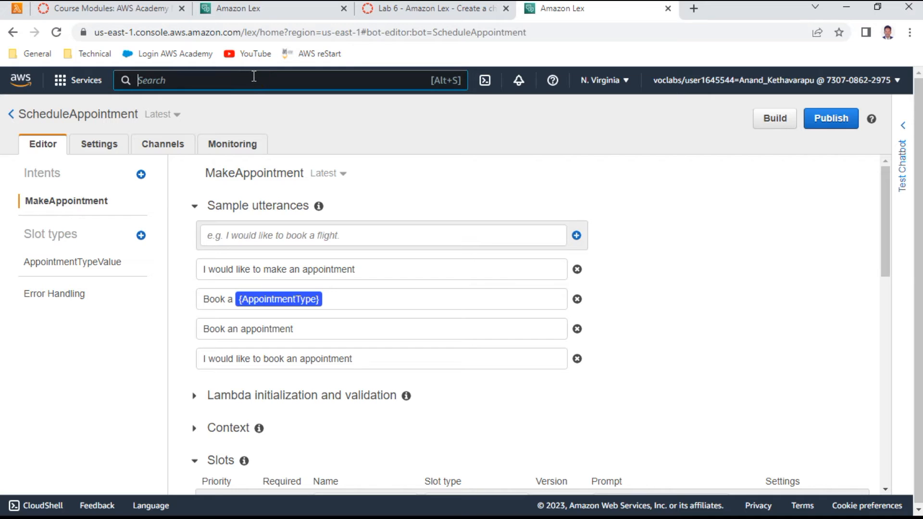
pyautogui.write('cog')
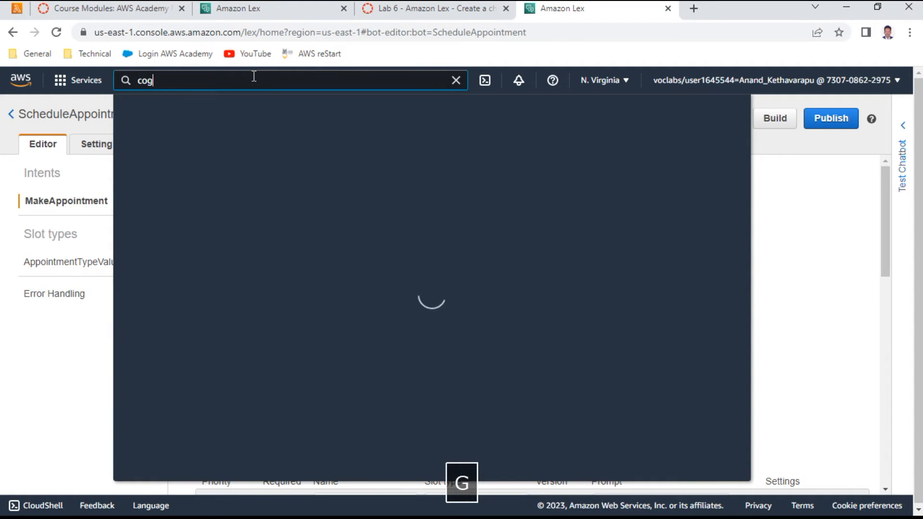
pyautogui.write('nito')
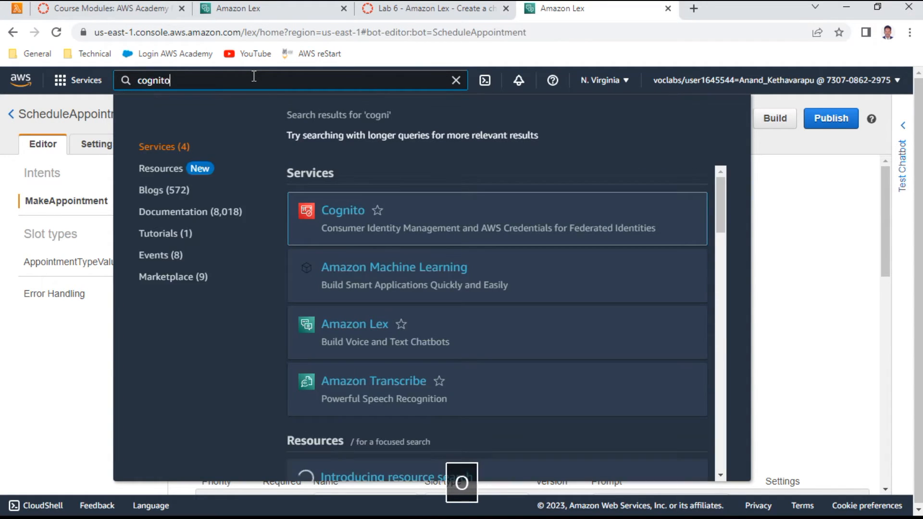
pyautogui.click(363, 223)
# - Read the Task 7 introduction and lab instructions 42 and 43 on opening Cognito's identity pool management
pyautogui.click(479, 11)
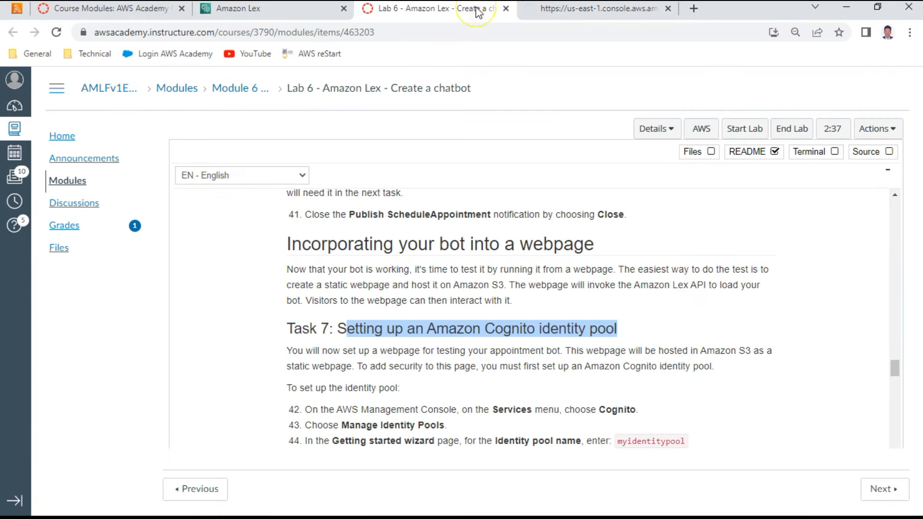
pyautogui.scroll(-3, 465, 323)
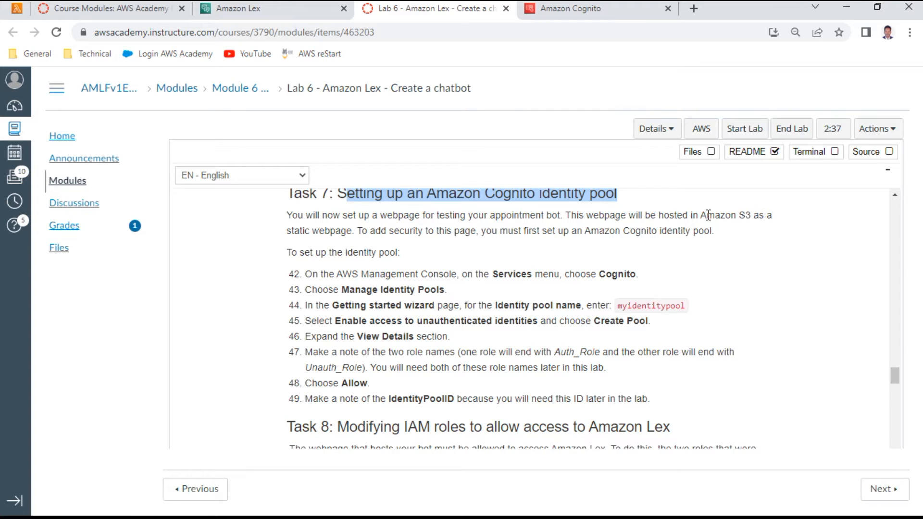
pyautogui.moveTo(371, 228); pyautogui.dragTo(735, 226)
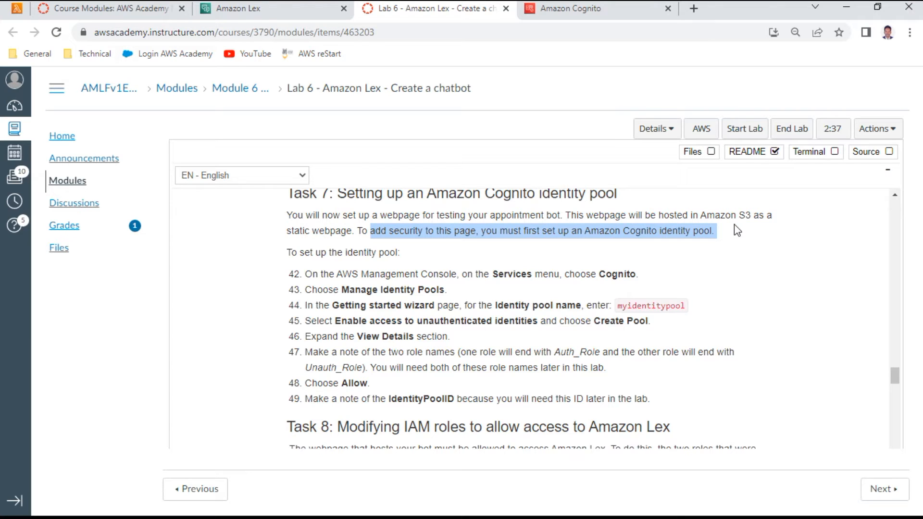
pyautogui.click(617, 270)
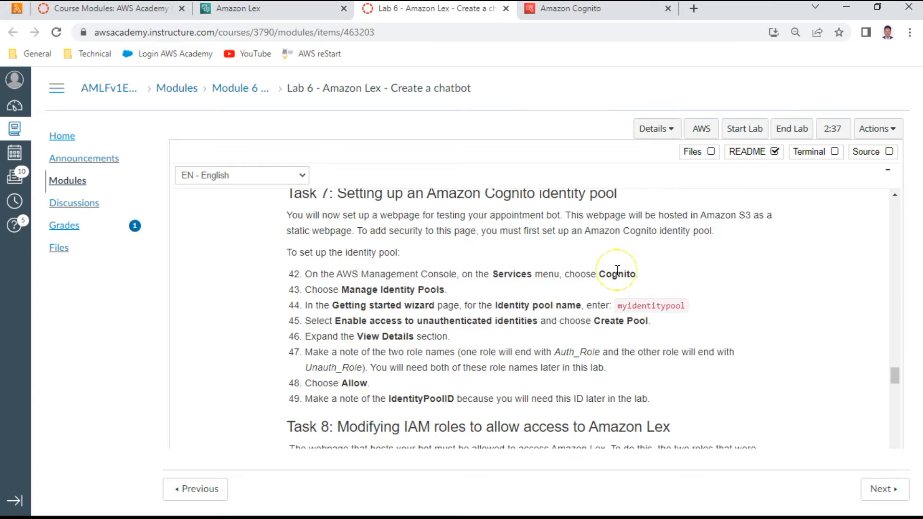
pyautogui.tripleClick(397, 289)
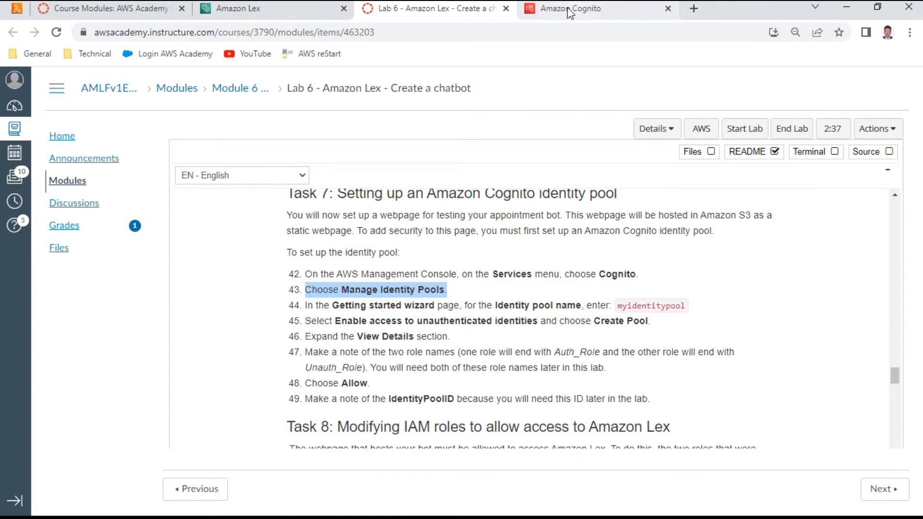
# - Open Identity pools in Amazon Cognito to reach the wizard for creating a new identity pool
pyautogui.click(579, 16)
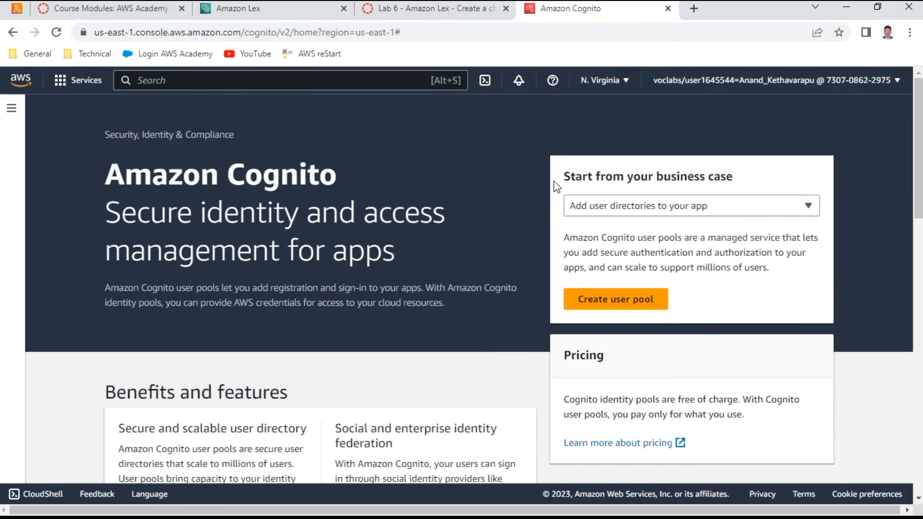
pyautogui.click(670, 206)
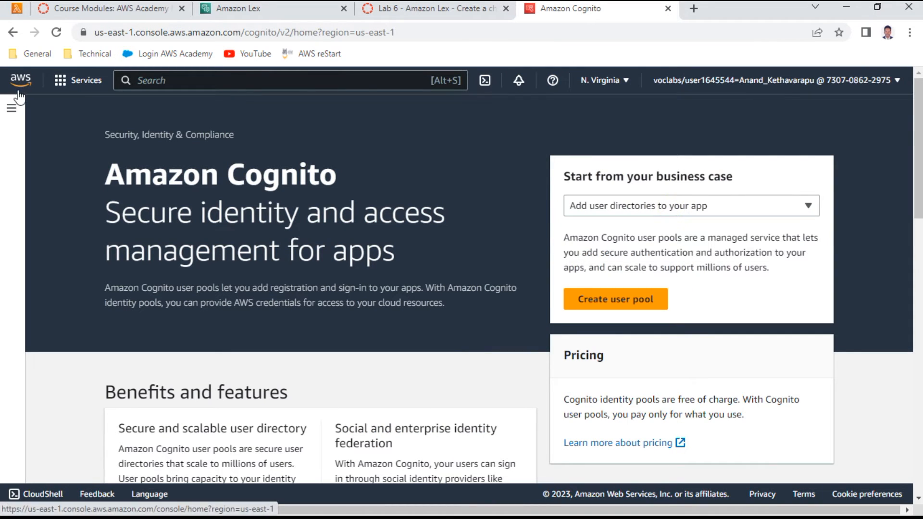
pyautogui.click(11, 108)
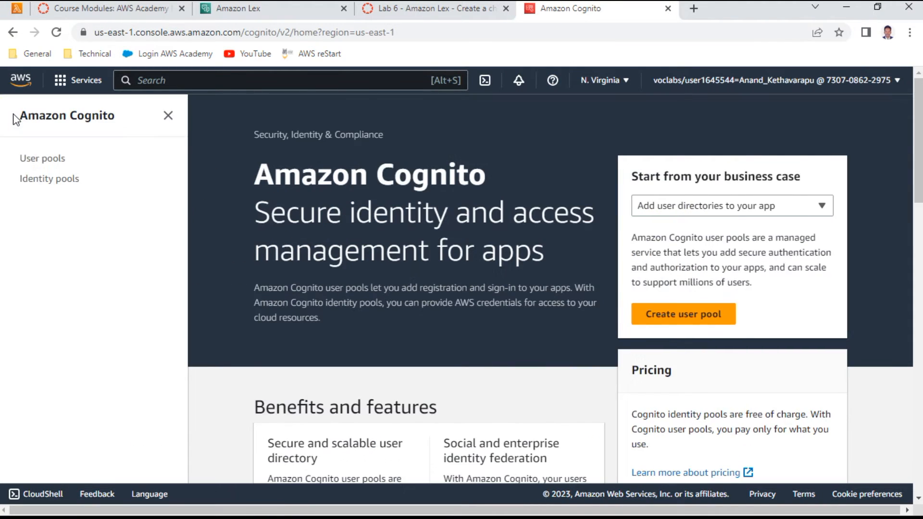
pyautogui.click(61, 182)
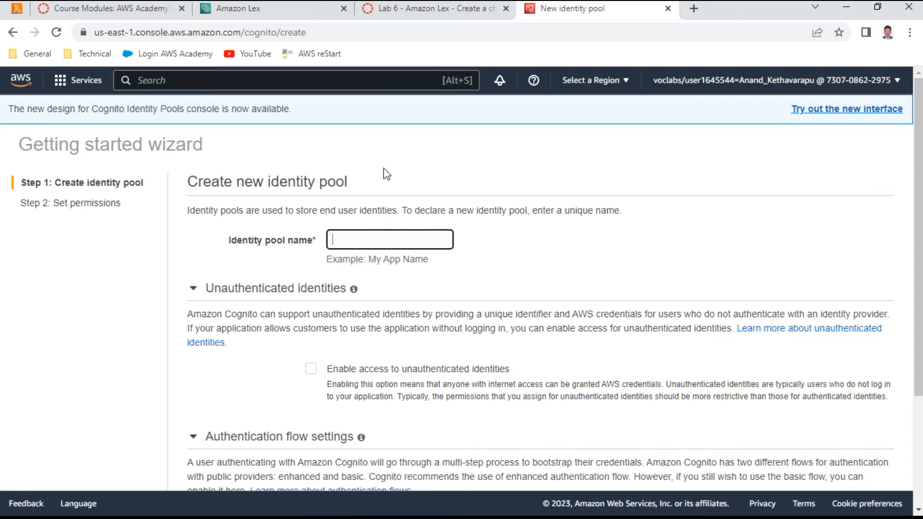
# - Copy the pool name from lab instruction 44 and name the new identity pool "myidentitypool"
pyautogui.click(420, 10)
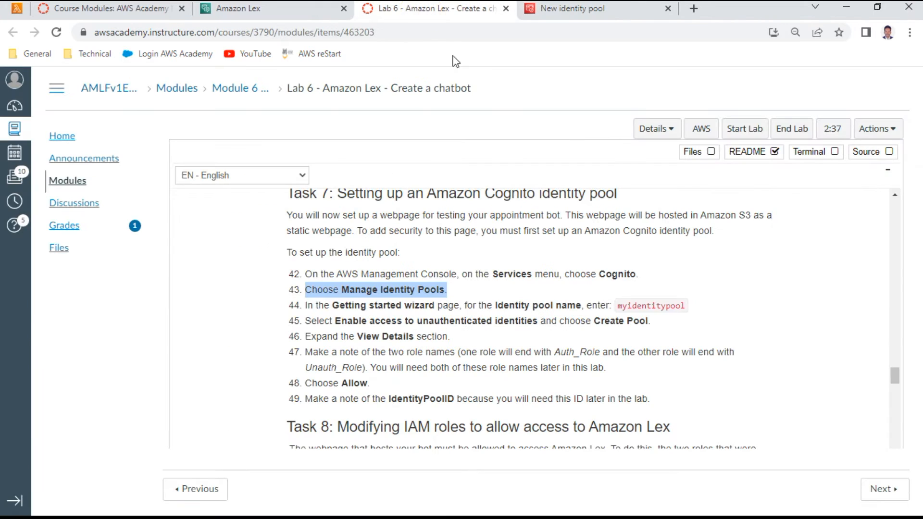
pyautogui.doubleClick(645, 306)
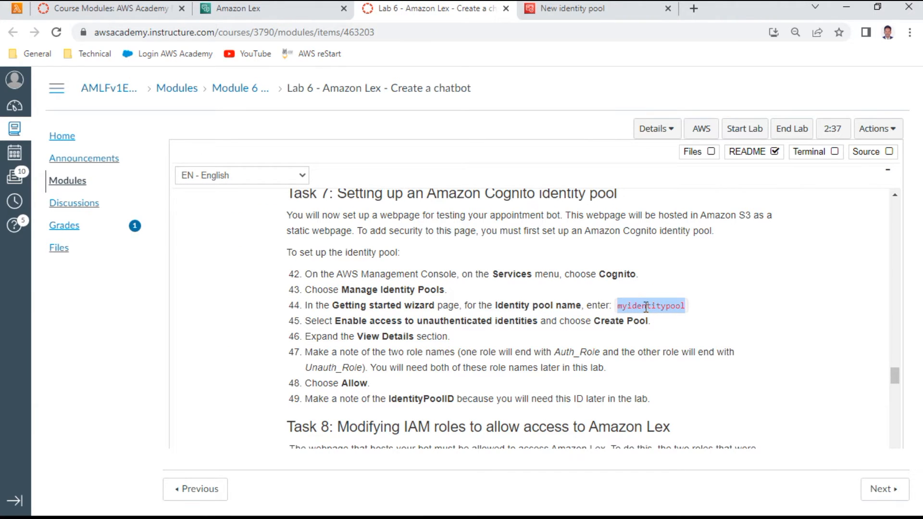
pyautogui.hotkey('ctrl', 'c')
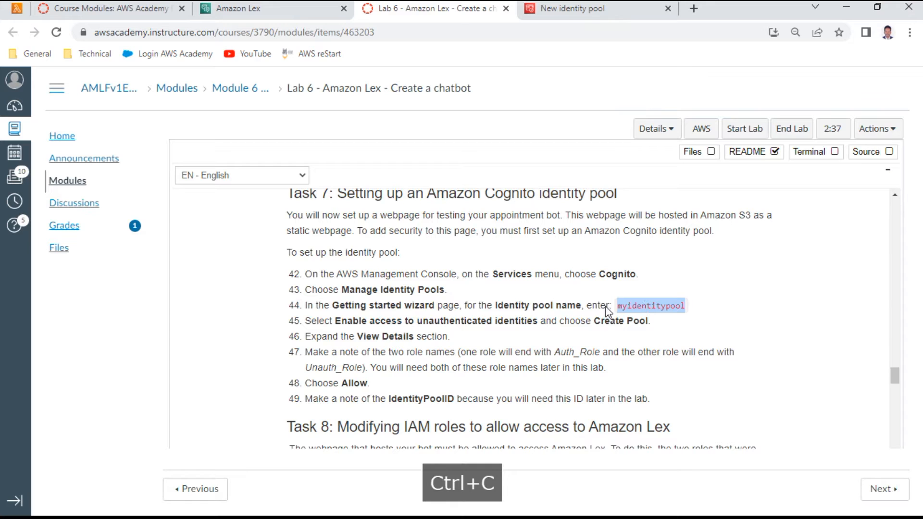
pyautogui.click(583, 11)
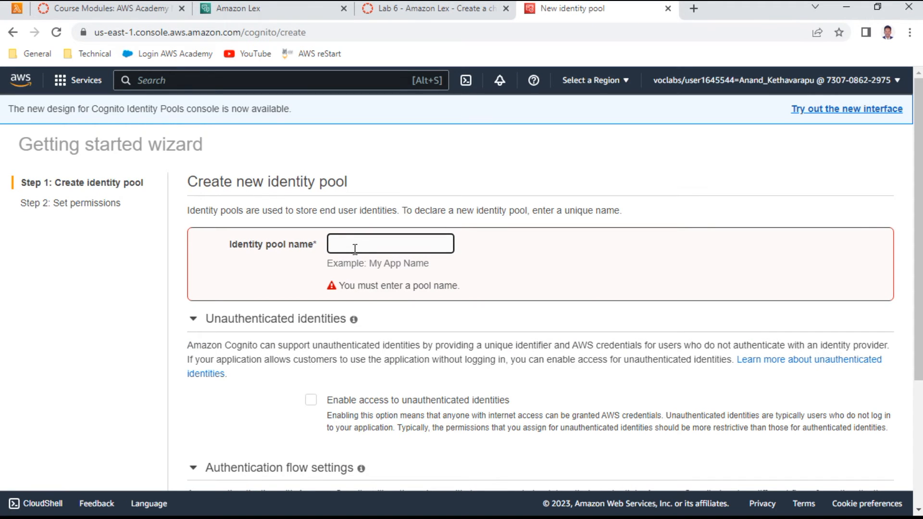
pyautogui.hotkey('ctrl', 'v')
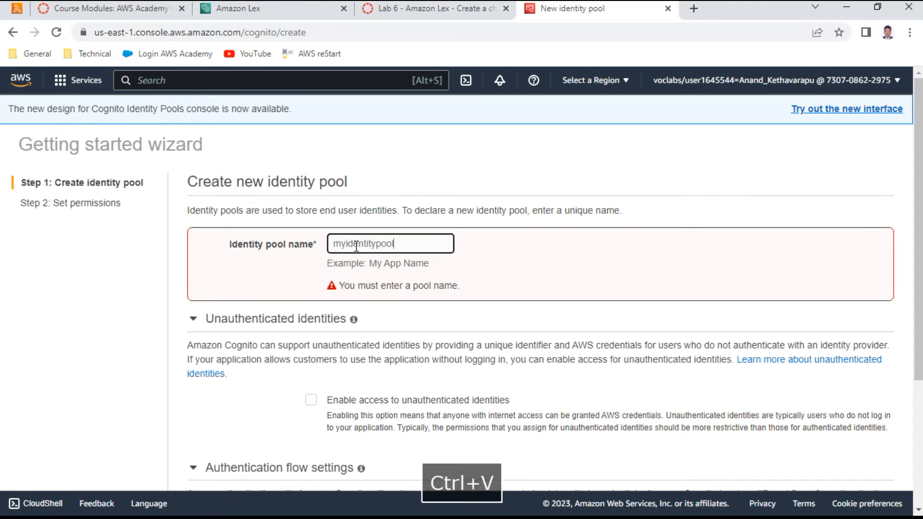
pyautogui.scroll(-3, 612, 222)
# - Enable access to unauthenticated identities as lab instruction 45 specifies and create the identity pool
pyautogui.click(408, 11)
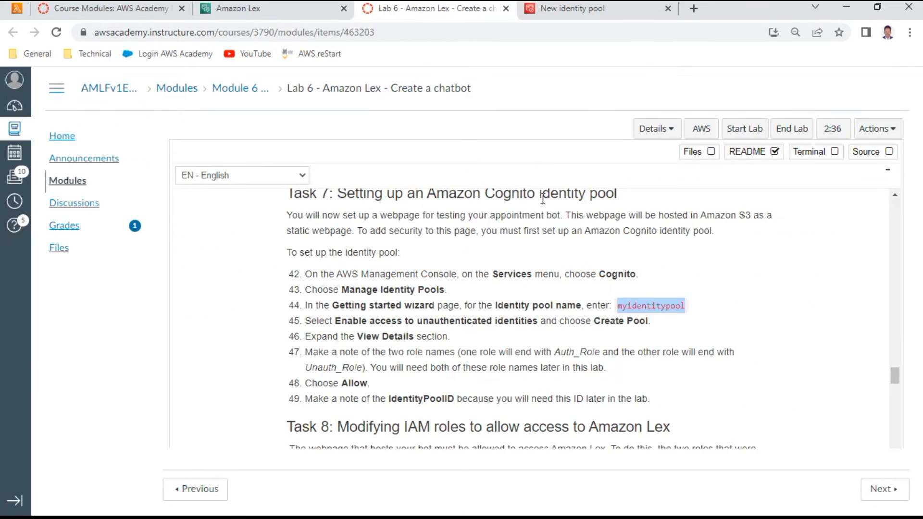
pyautogui.moveTo(392, 324); pyautogui.dragTo(582, 321)
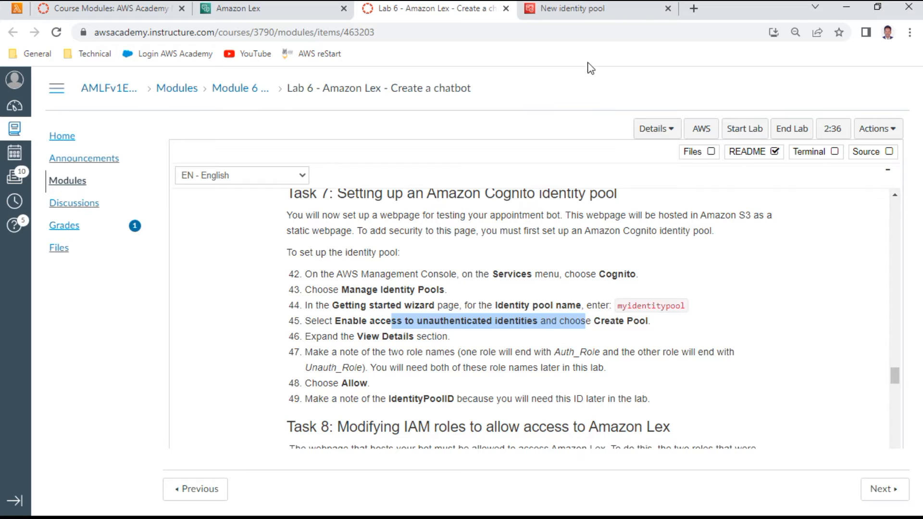
pyautogui.click(594, 10)
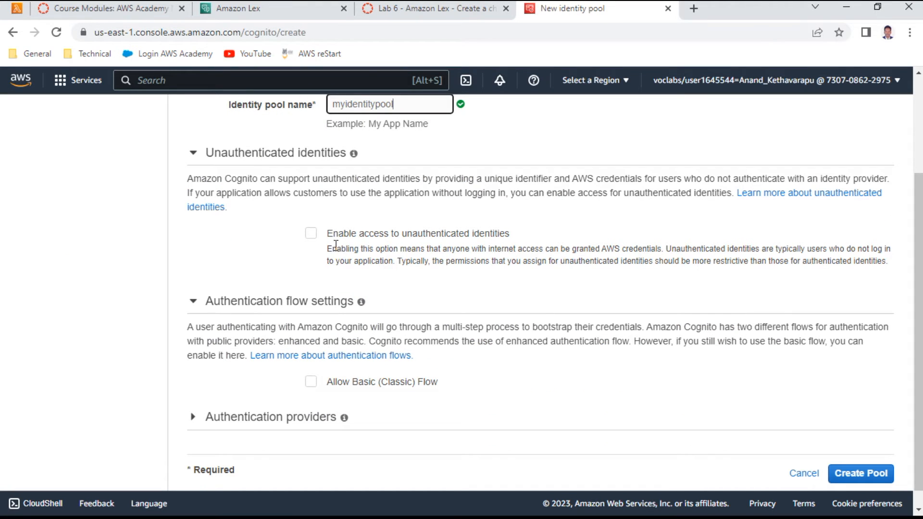
pyautogui.click(311, 234)
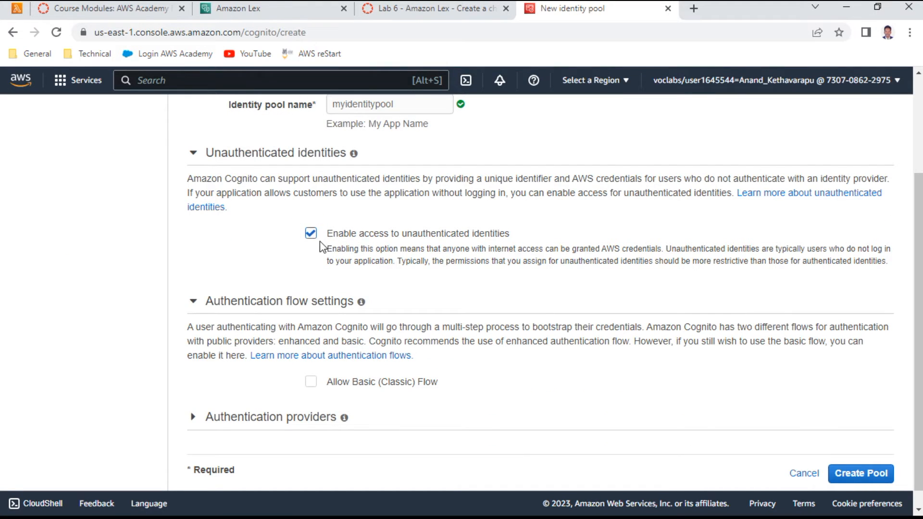
pyautogui.click(851, 474)
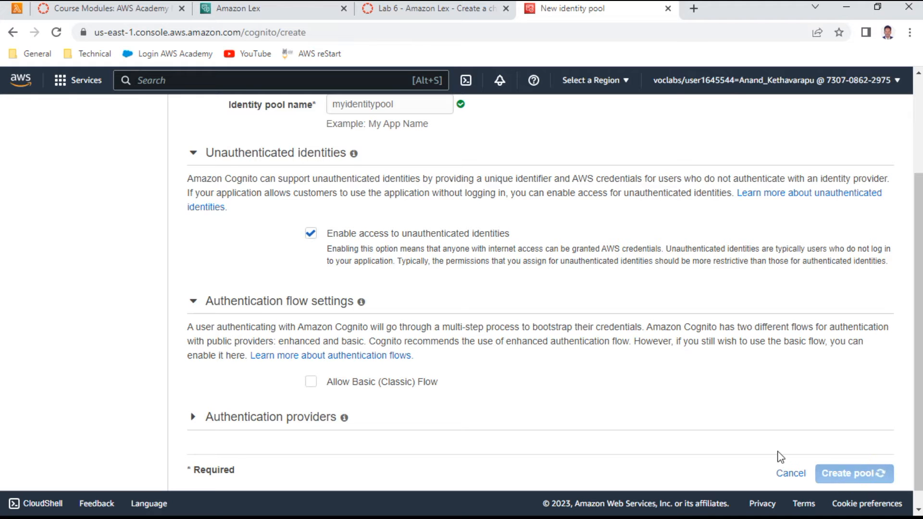
# - Read lab instruction 46 on expanding the View Details section and return to the Amazon Lex publishing page
pyautogui.click(416, 14)
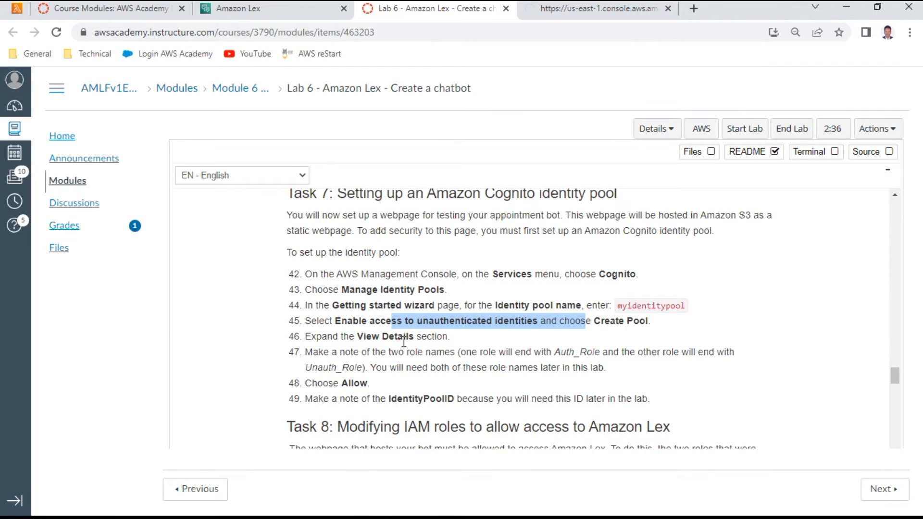
pyautogui.scroll(-1, 404, 341)
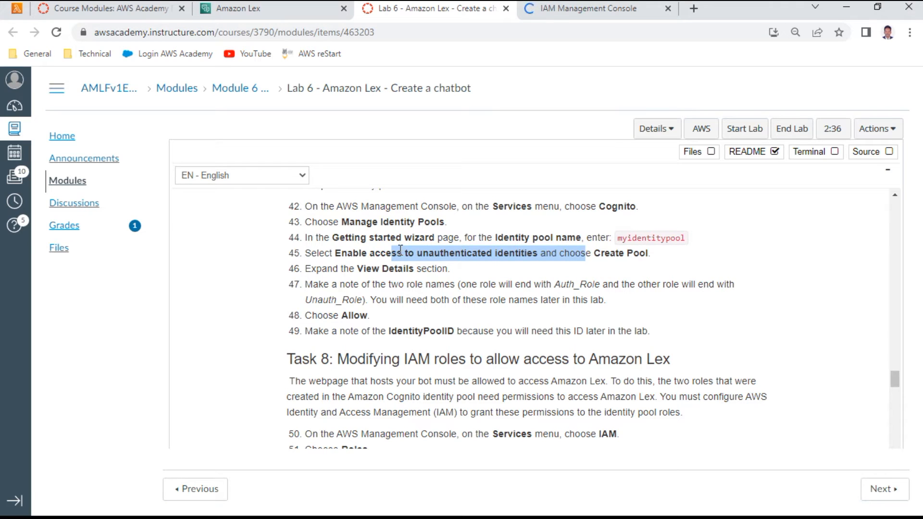
pyautogui.tripleClick(390, 267)
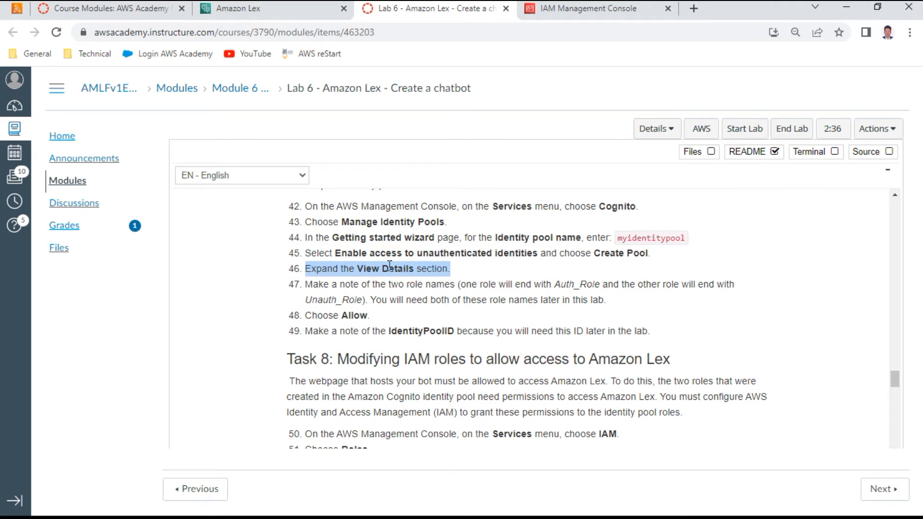
pyautogui.click(302, 17)
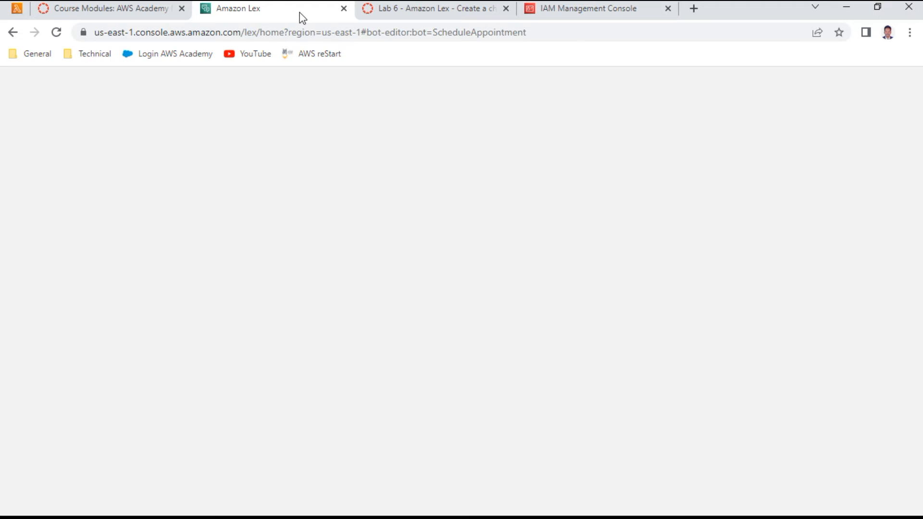
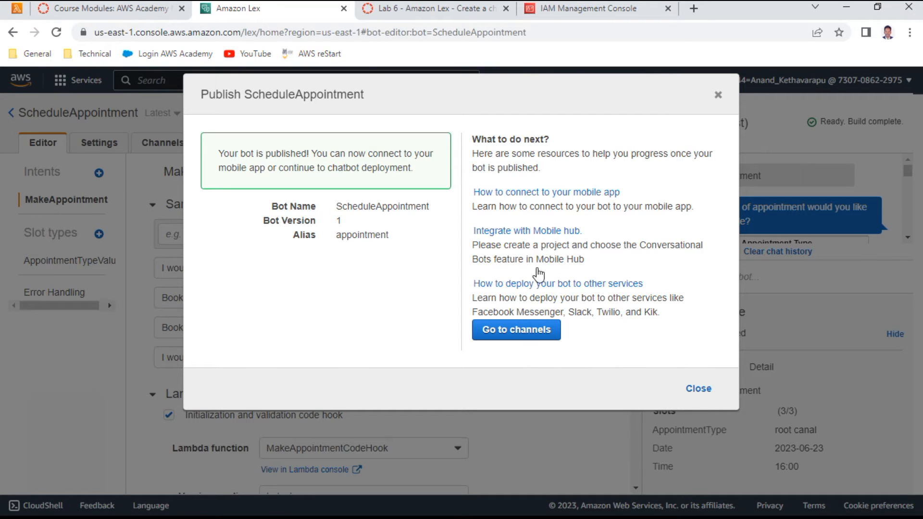
# - Go to the IAM roles page for the new identity pool and expand View Details to show both role summaries
pyautogui.click(447, 8)
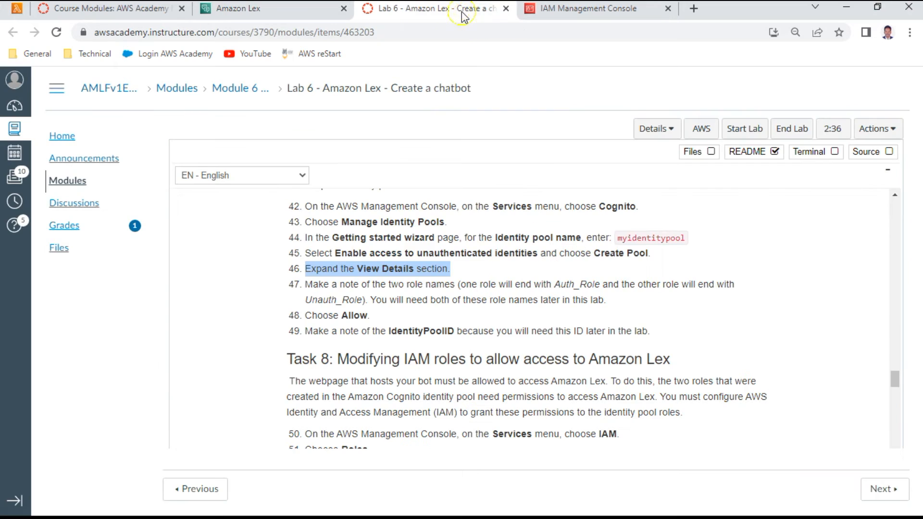
pyautogui.click(582, 8)
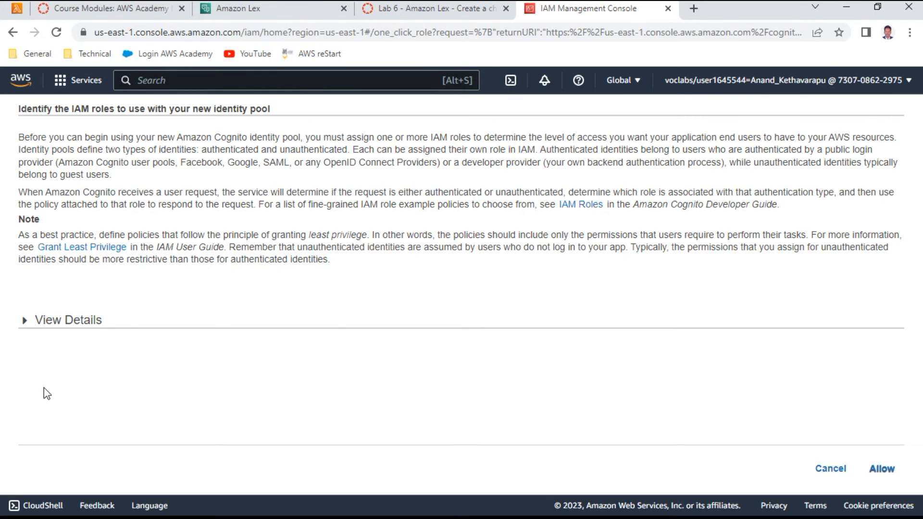
pyautogui.click(70, 321)
pyautogui.scroll(-3, 269, 325)
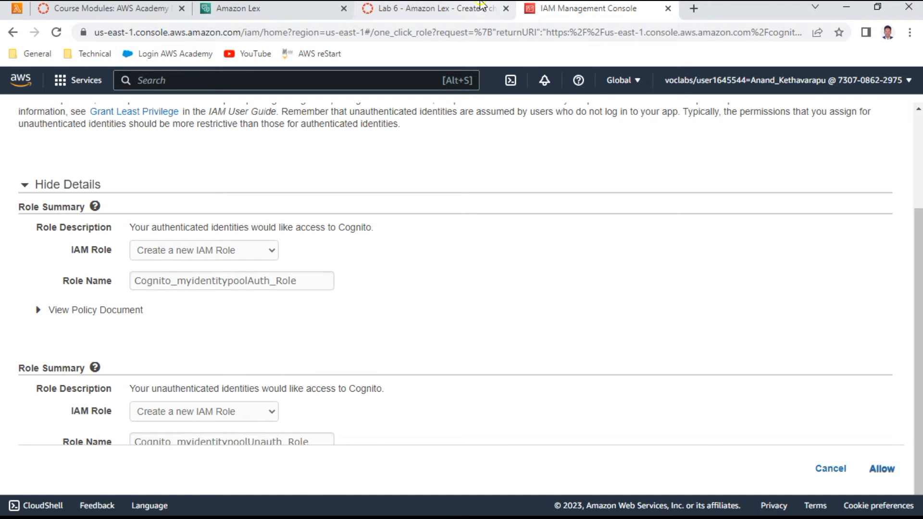
# - Read lab instruction 47 on noting the role names ending in Auth_Role and Unauth_Role
pyautogui.click(456, 15)
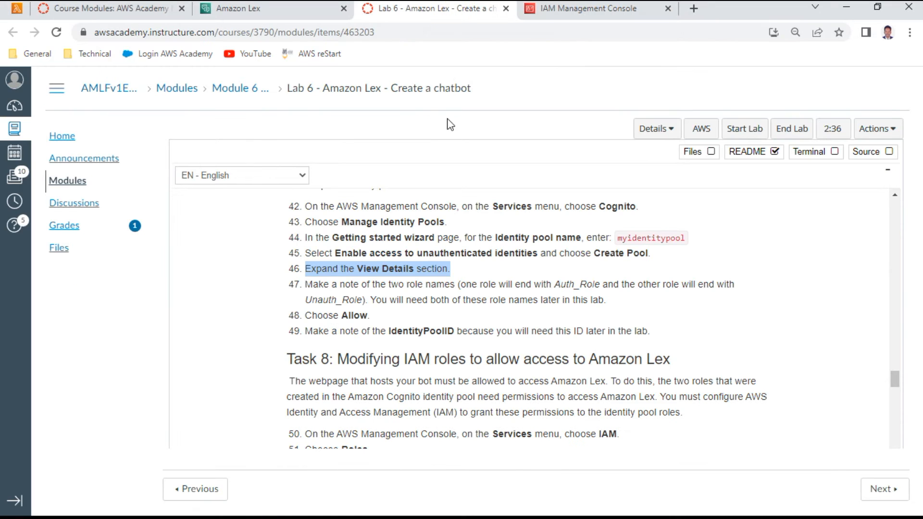
pyautogui.scroll(-1, 449, 268)
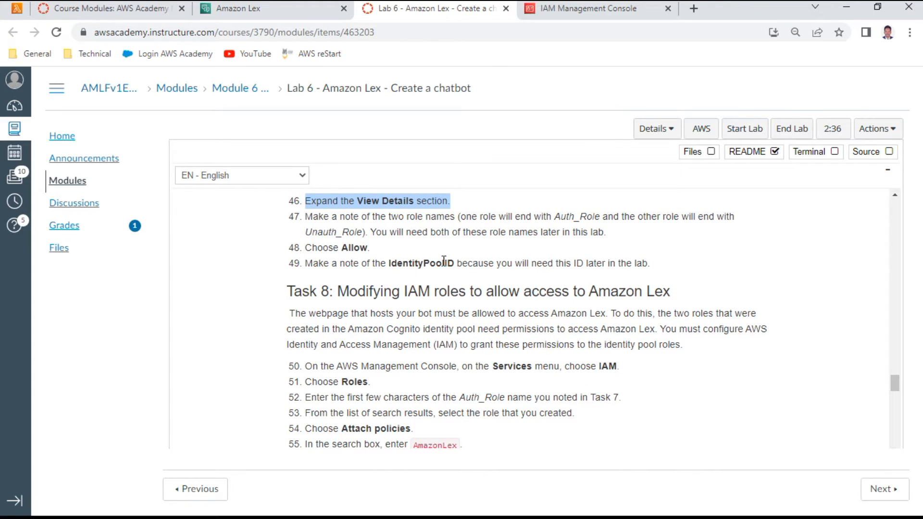
pyautogui.moveTo(392, 222); pyautogui.dragTo(623, 228)
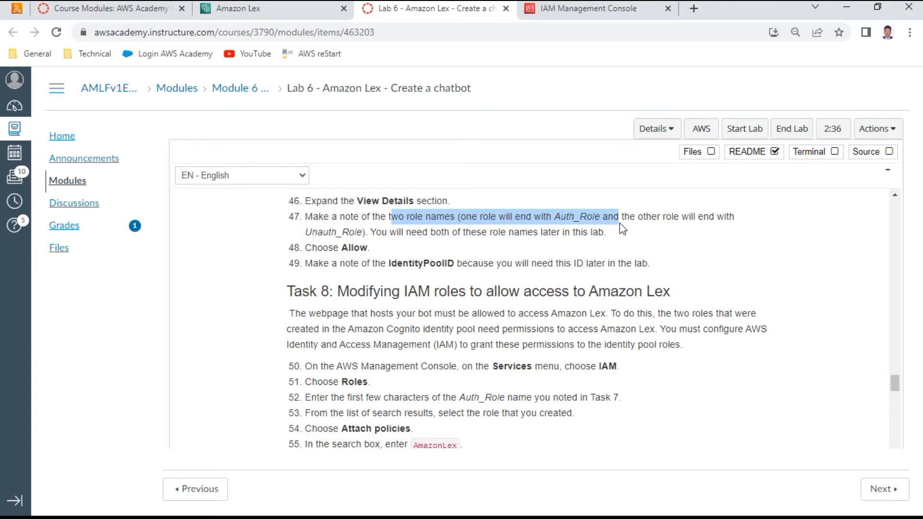
# - Review the role names and the authenticated role's policy document for the new Cognito identity pool in the IAM console
pyautogui.click(618, 11)
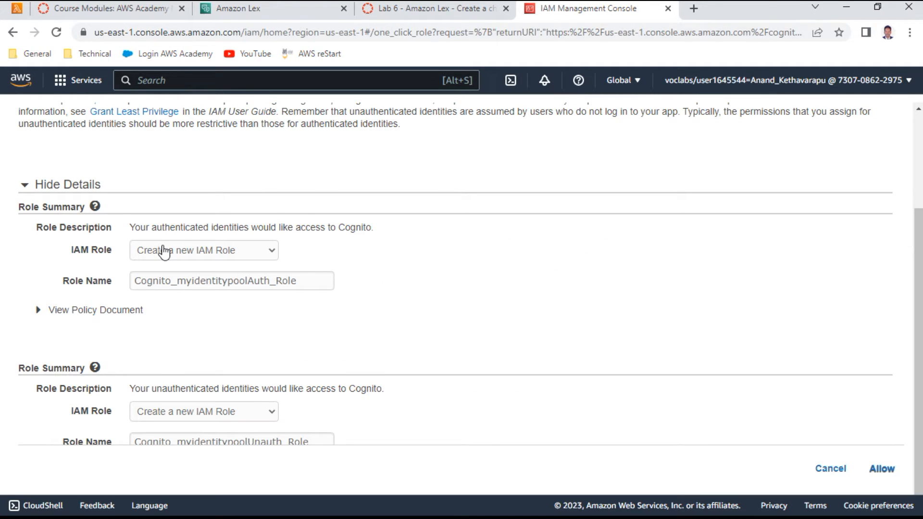
pyautogui.scroll(-1, 163, 251)
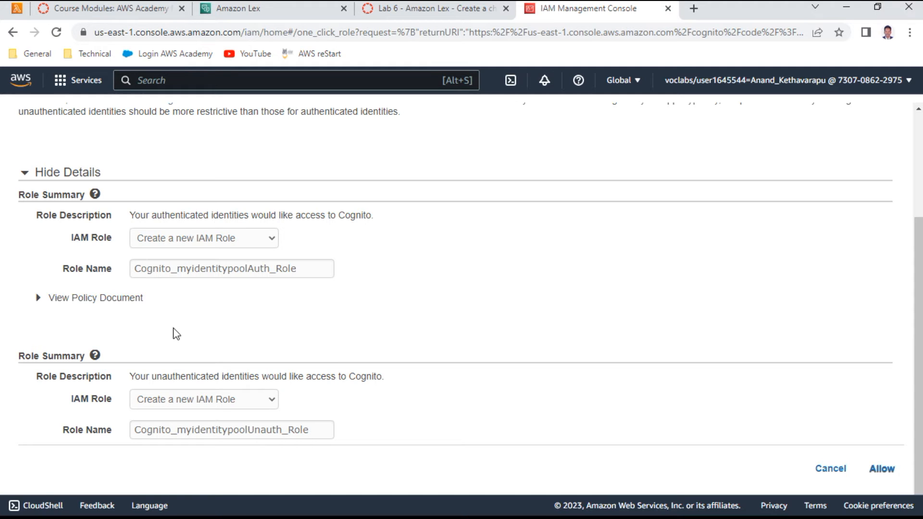
pyautogui.click(116, 298)
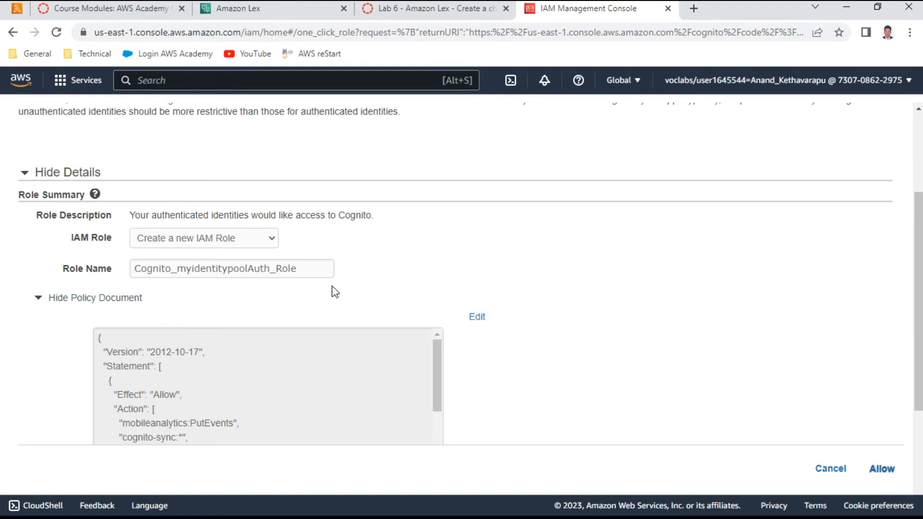
pyautogui.scroll(-3, 333, 288)
pyautogui.scroll(-2, 332, 285)
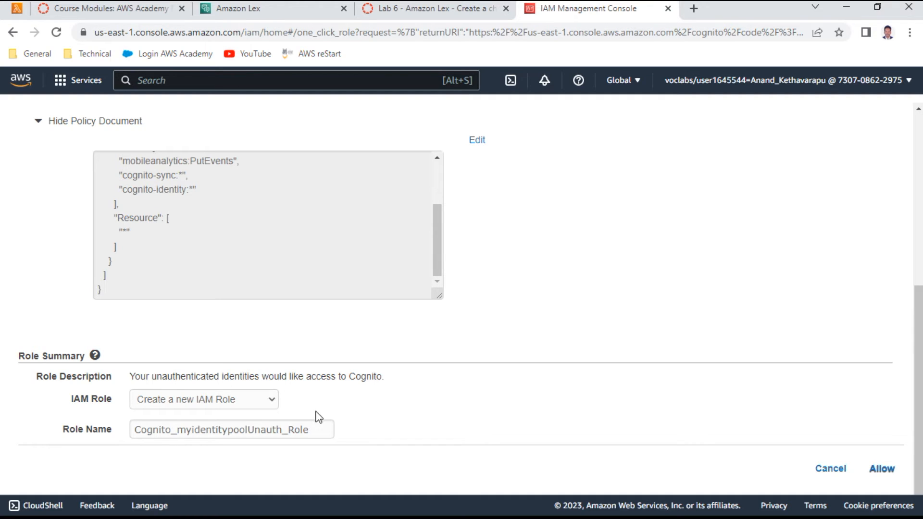
# - Check lab steps 48 and 49, then try to allow creation of the authenticated and unauthenticated Cognito roles
pyautogui.click(416, 10)
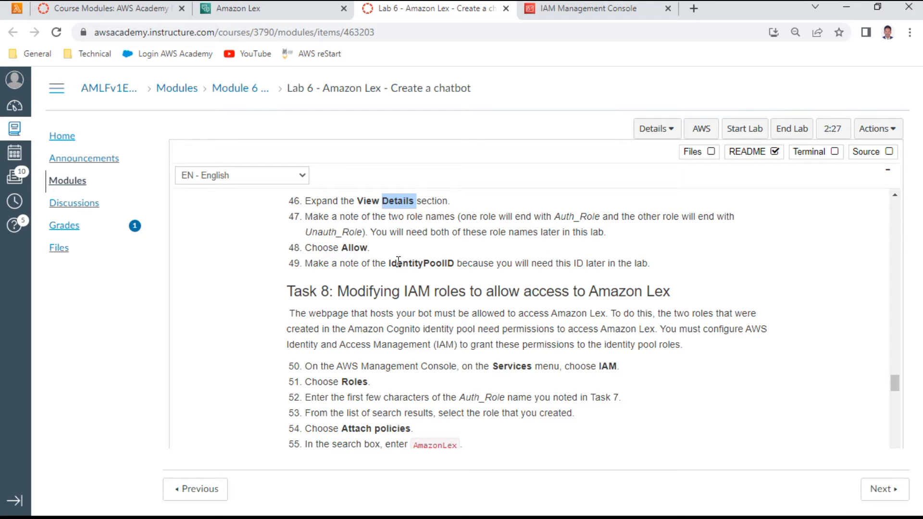
pyautogui.doubleClick(360, 247)
pyautogui.moveTo(393, 264); pyautogui.dragTo(305, 263)
pyautogui.moveTo(477, 260); pyautogui.dragTo(688, 261)
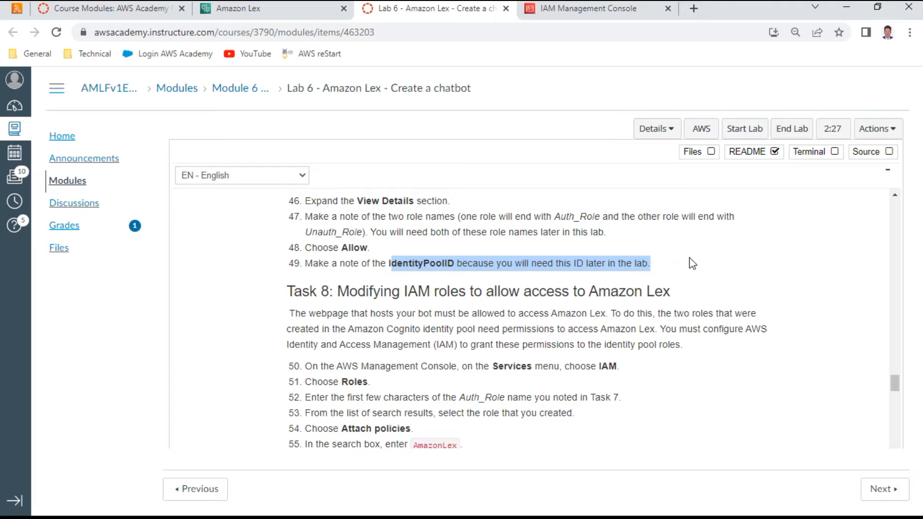
pyautogui.click(619, 17)
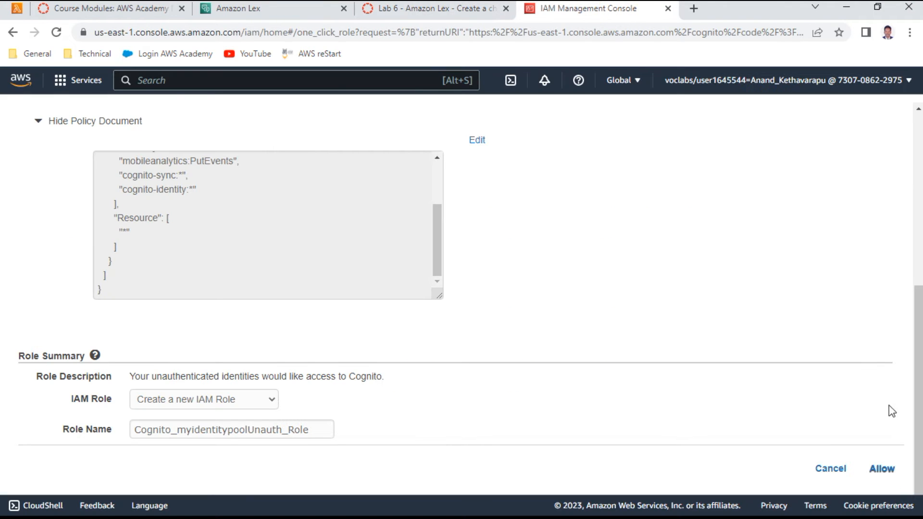
pyautogui.click(879, 469)
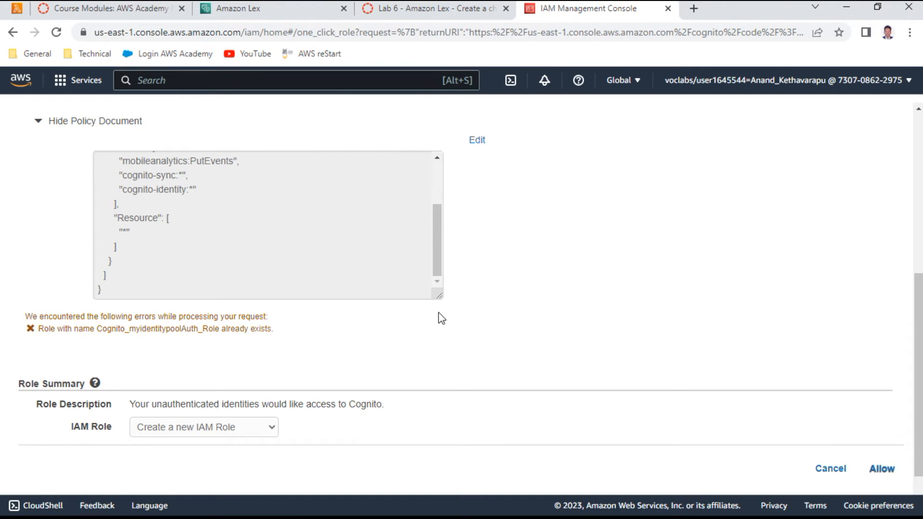
# - Rename the new roles Cognito_myidentitypoolAuth_Role1 and Cognito_myidentitypoolUnauth_Role1, and allow their creation
pyautogui.scroll(2, 438, 312)
pyautogui.click(53, 258)
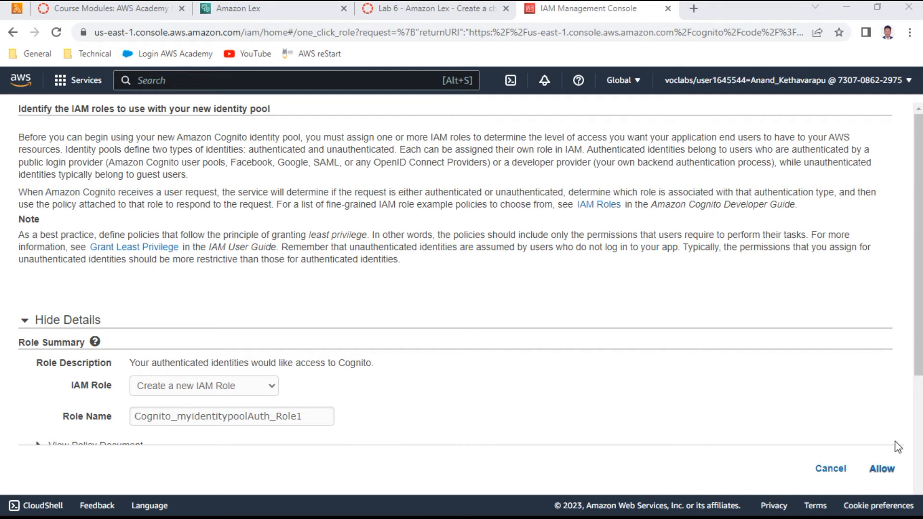
pyautogui.click(883, 469)
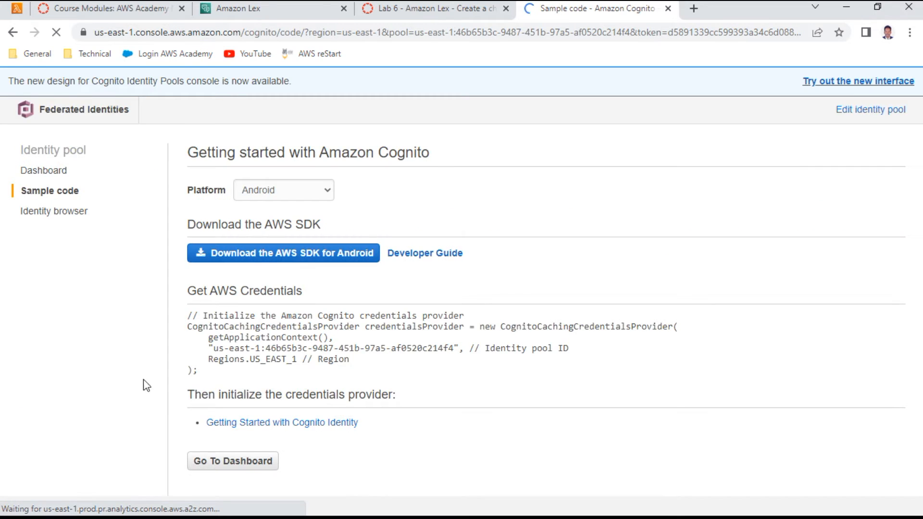
# - Copy the AWS credentials sample code with the identity pool ID into a new Notepad document, highlight the ID, and minimize the document
pyautogui.scroll(-1, 438, 373)
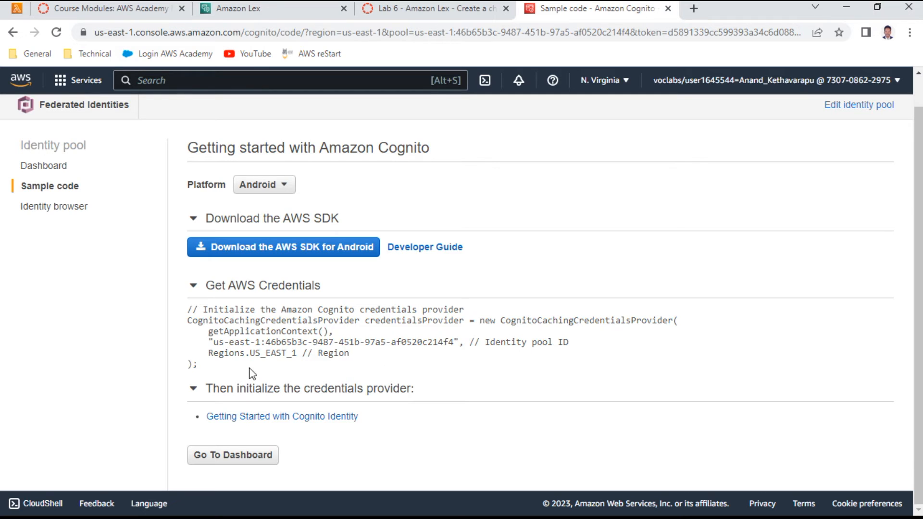
pyautogui.moveTo(200, 369); pyautogui.dragTo(188, 311)
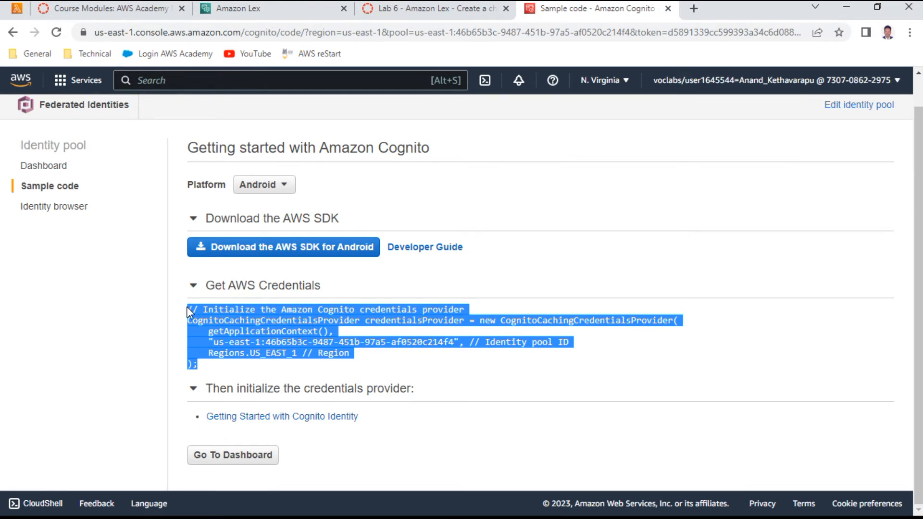
pyautogui.hotkey('ctrl', 'c')
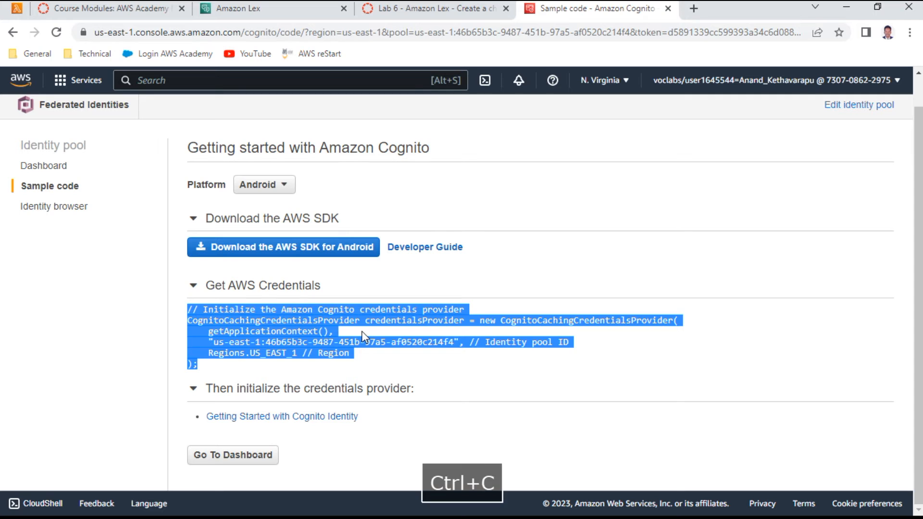
pyautogui.press('super')
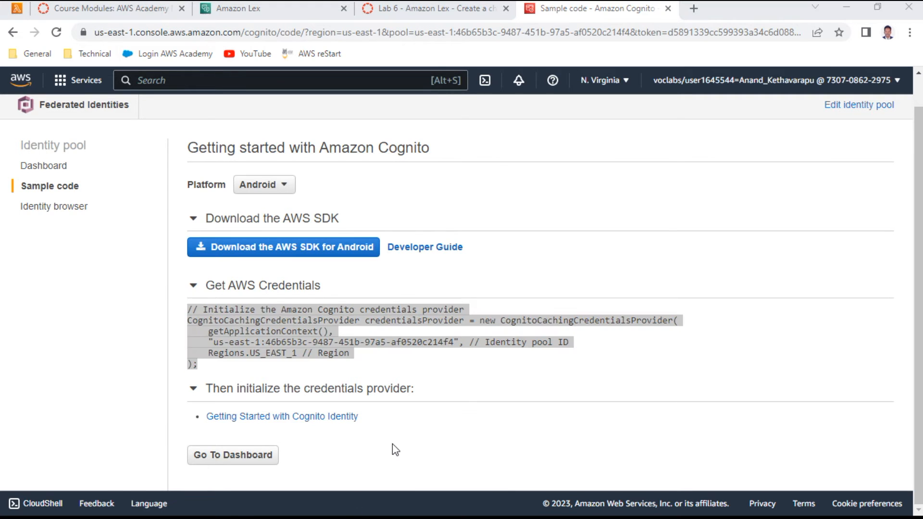
pyautogui.write('n')
pyautogui.hotkey('alt', 'Tab')
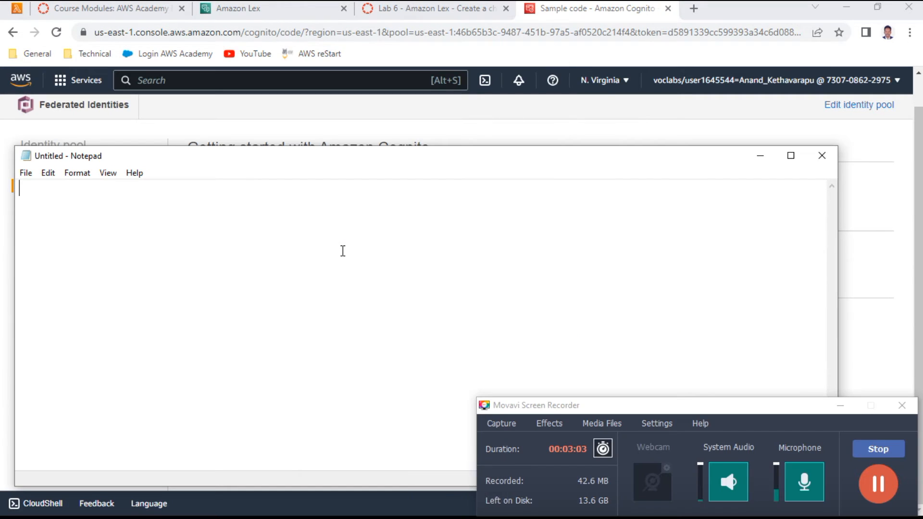
pyautogui.hotkey('ctrl', 'v')
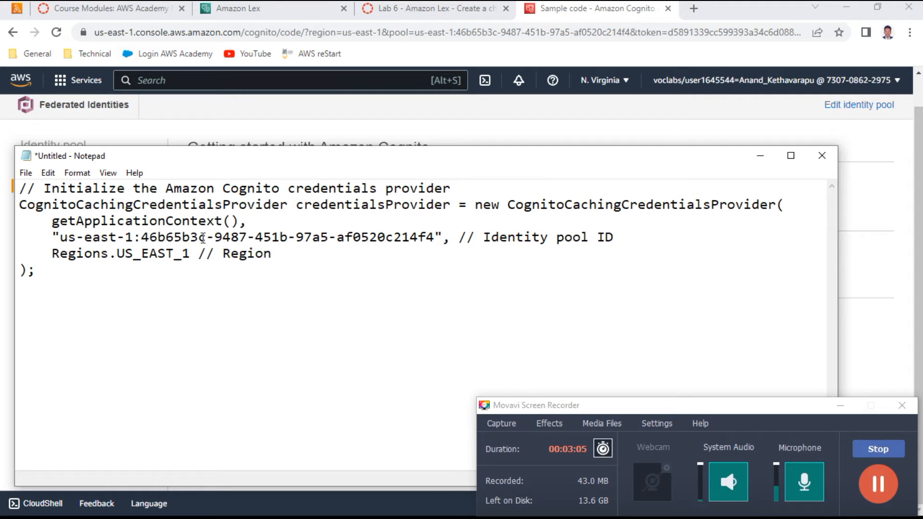
pyautogui.moveTo(434, 237); pyautogui.dragTo(144, 237)
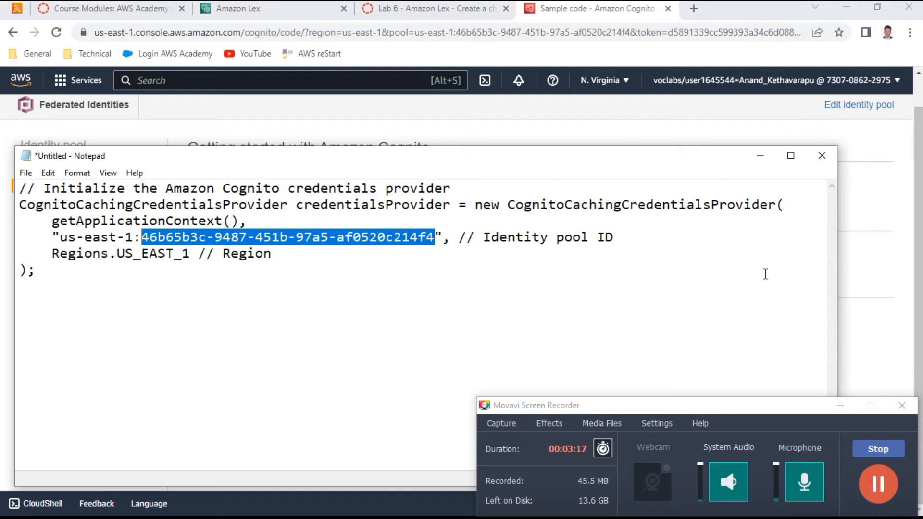
pyautogui.click(840, 406)
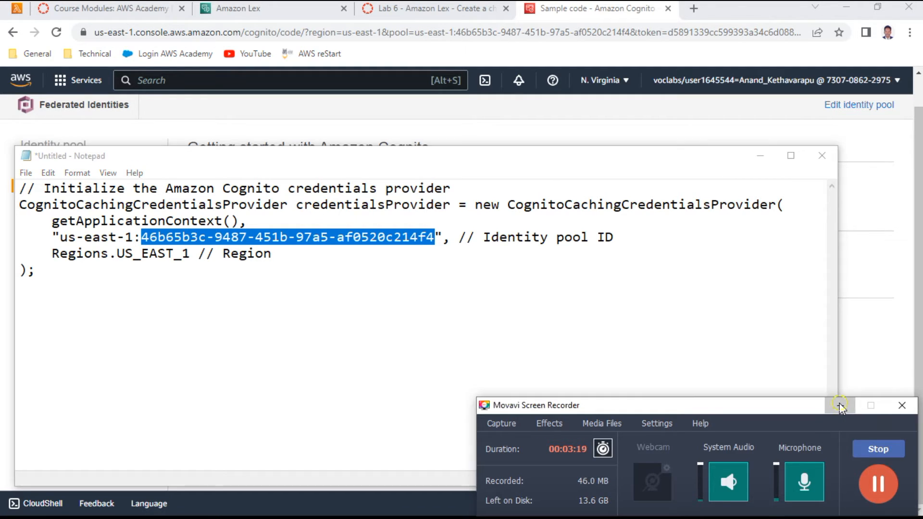
pyautogui.click(760, 155)
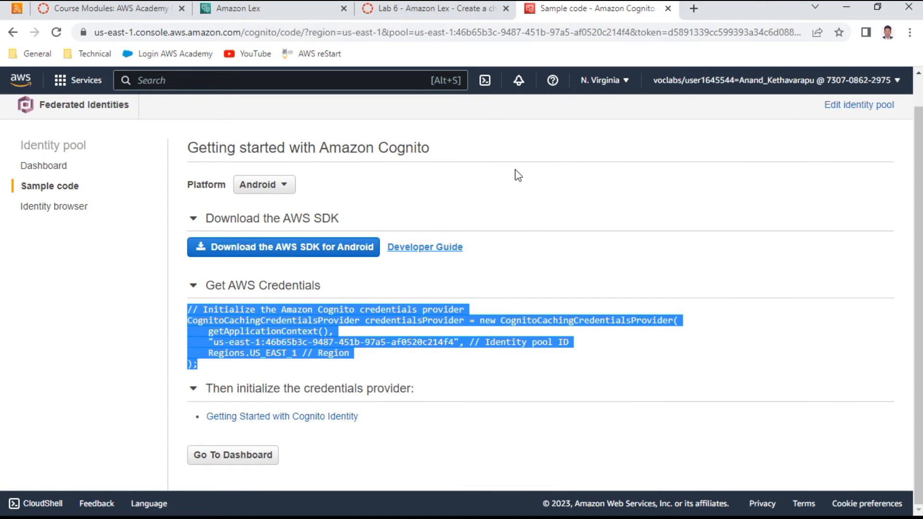
# - Consult the lab's Task 8 instructions and duplicate the Amazon Cognito sample code browser page
pyautogui.click(474, 9)
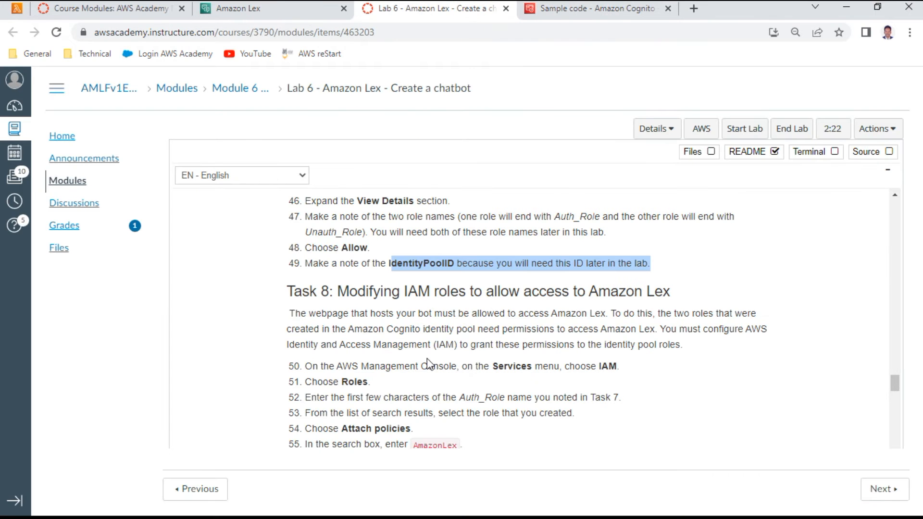
pyautogui.scroll(-1, 427, 363)
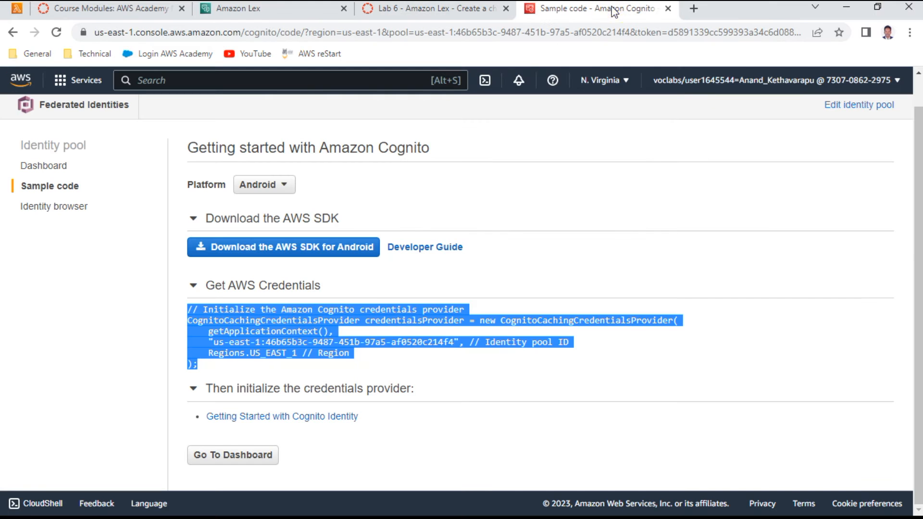
pyautogui.click(614, 10)
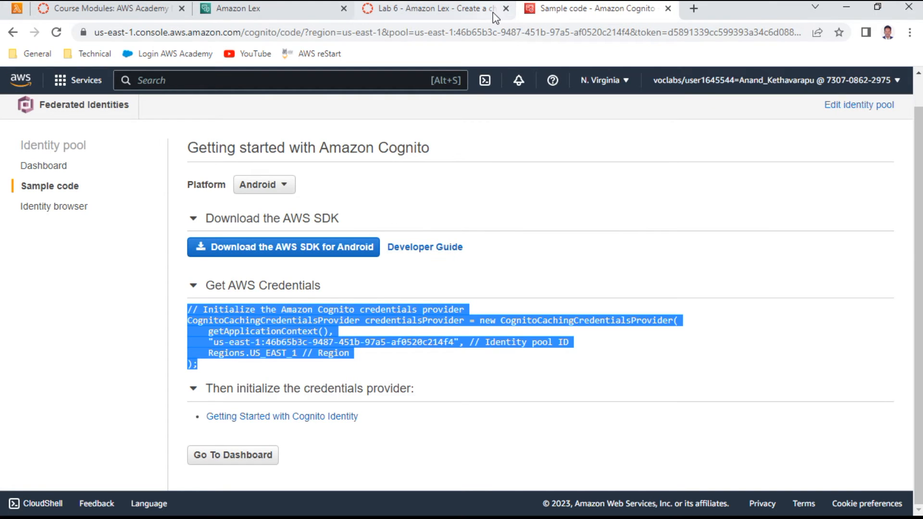
pyautogui.rightClick(561, 14)
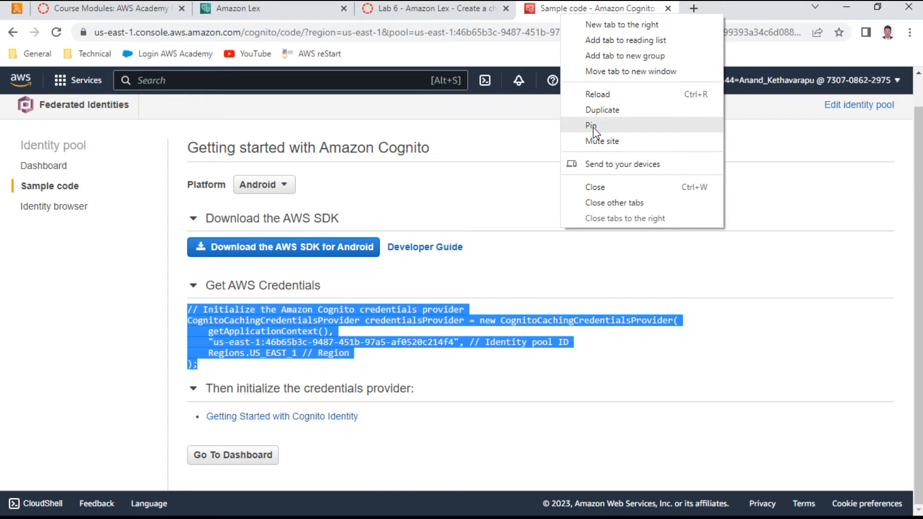
pyautogui.click(596, 111)
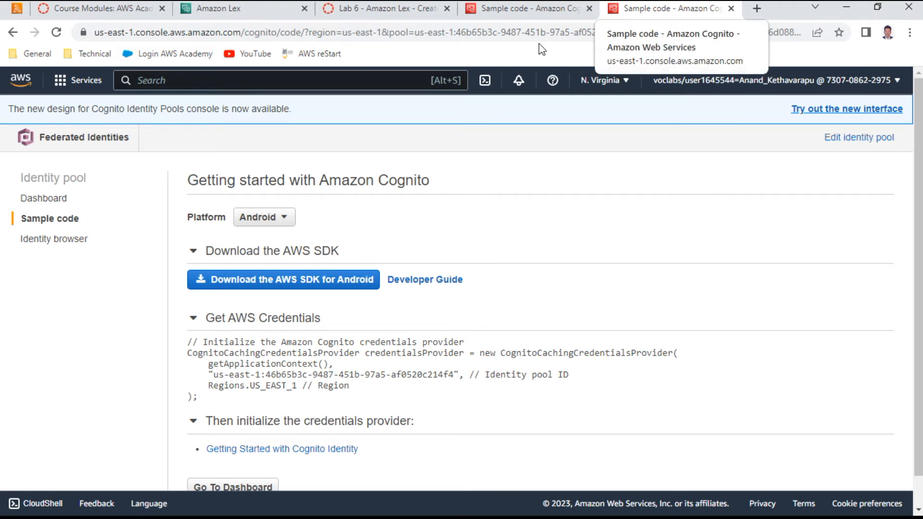
# - Go to the IAM service's roles and open the details of Cognito_myidentitypoolAuth_Role1
pyautogui.click(95, 79)
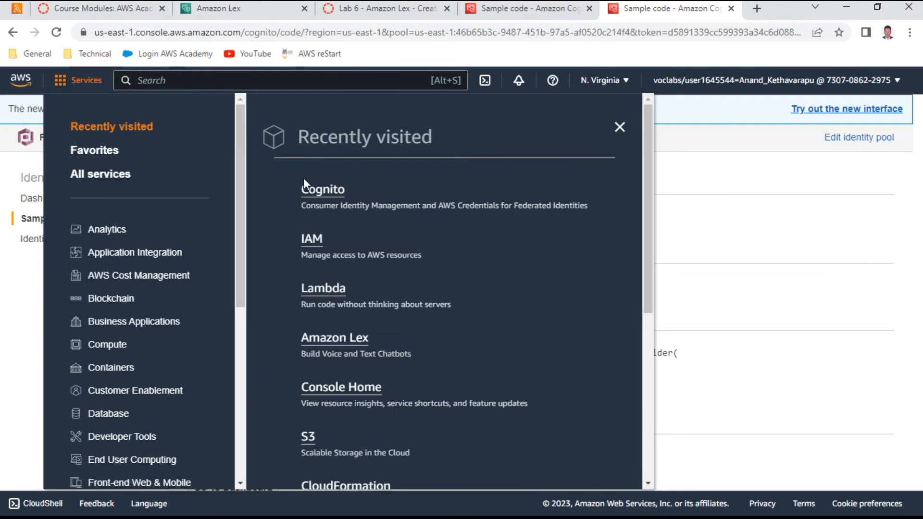
pyautogui.click(309, 247)
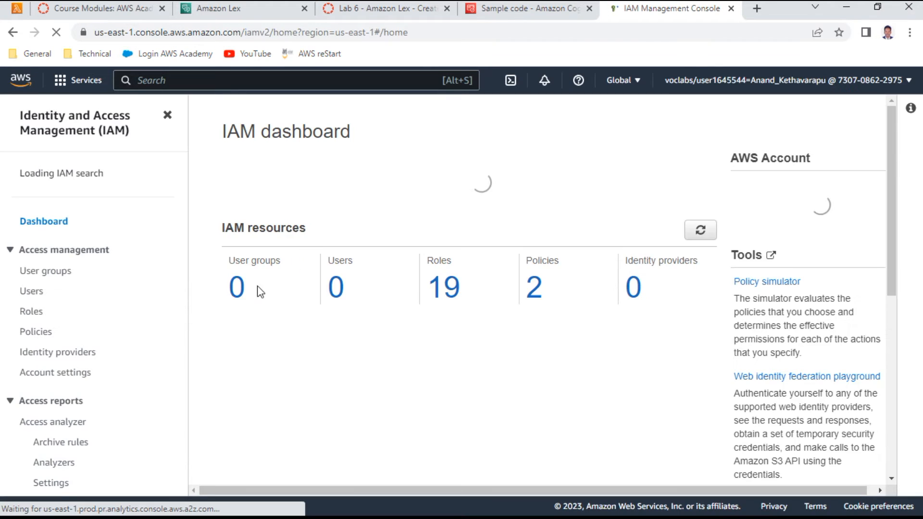
pyautogui.click(439, 329)
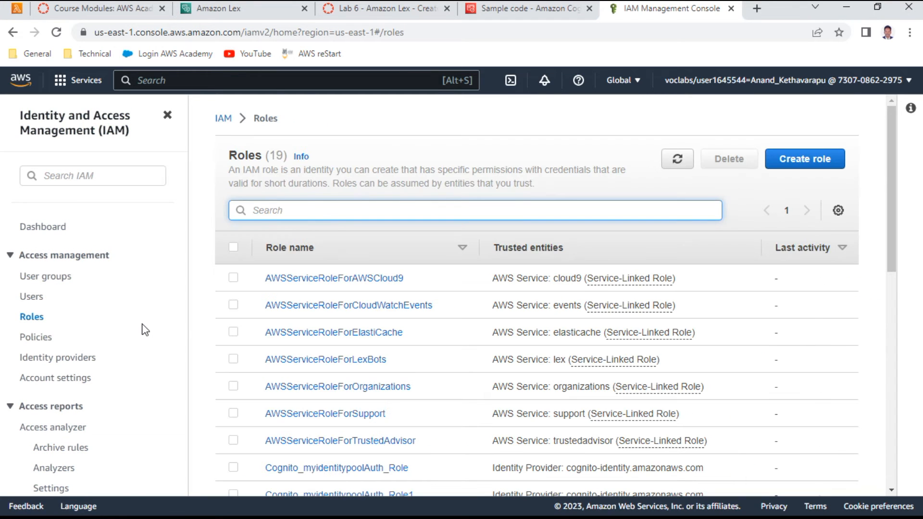
pyautogui.scroll(-4, 331, 331)
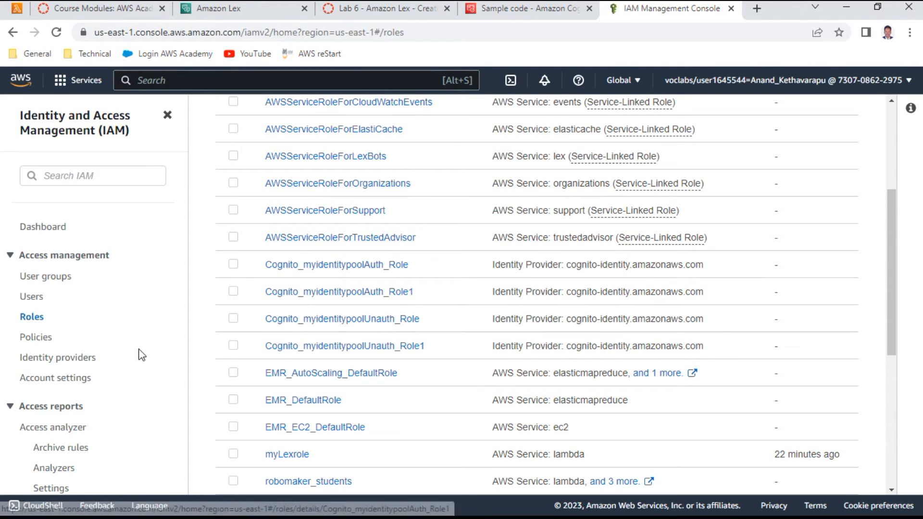
pyautogui.click(374, 291)
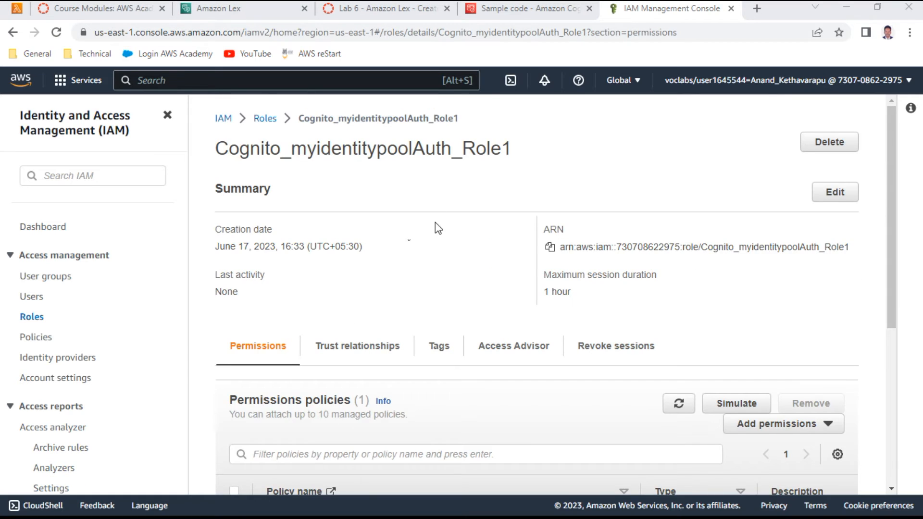
# - Start attaching policies to Cognito_myidentitypoolAuth_Role1 and filter the available policies by "lex"
pyautogui.scroll(-6, 435, 230)
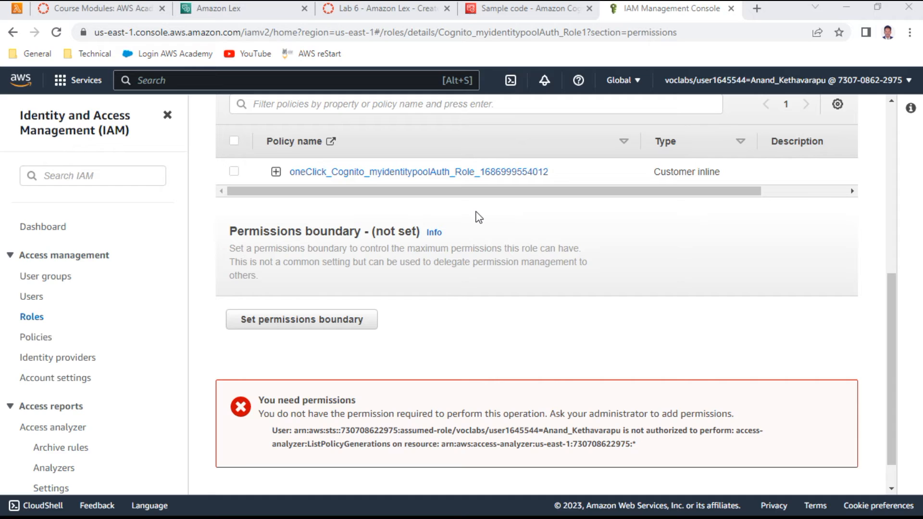
pyautogui.scroll(2, 475, 216)
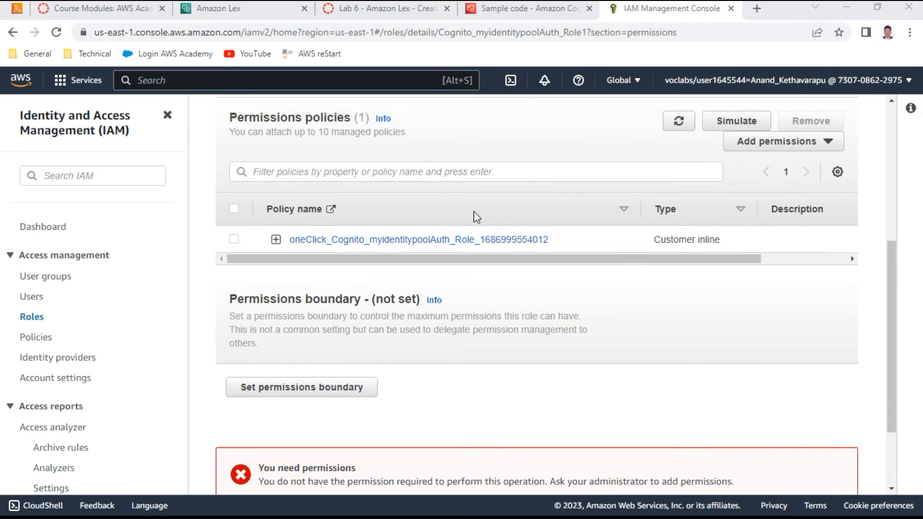
pyautogui.click(739, 147)
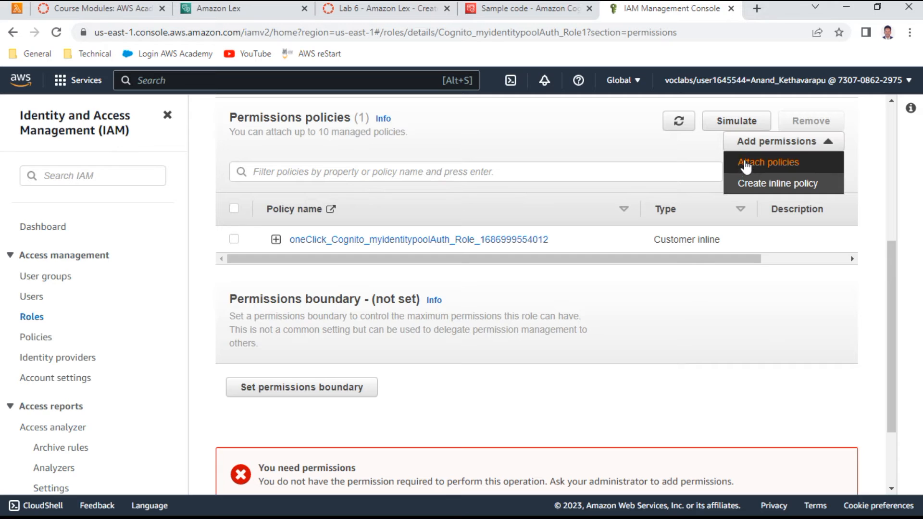
pyautogui.click(746, 166)
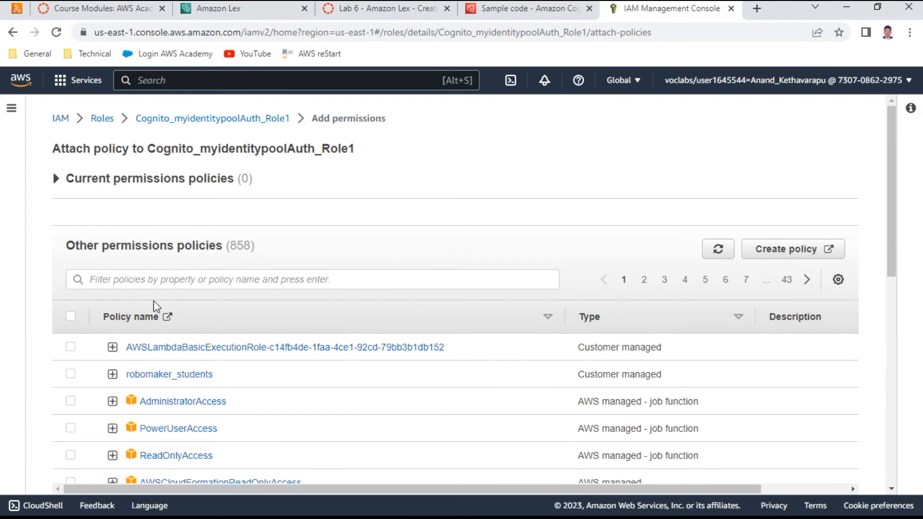
pyautogui.click(180, 280)
pyautogui.write('lex')
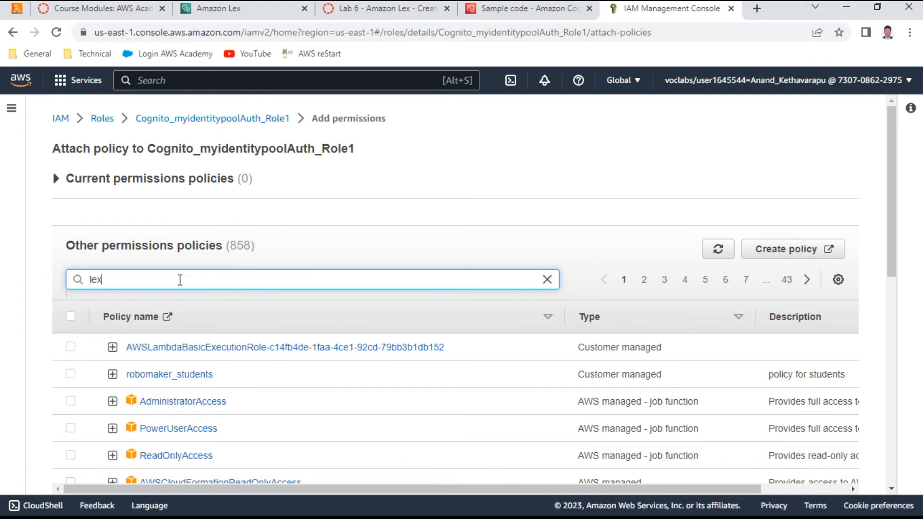
pyautogui.press('Return')
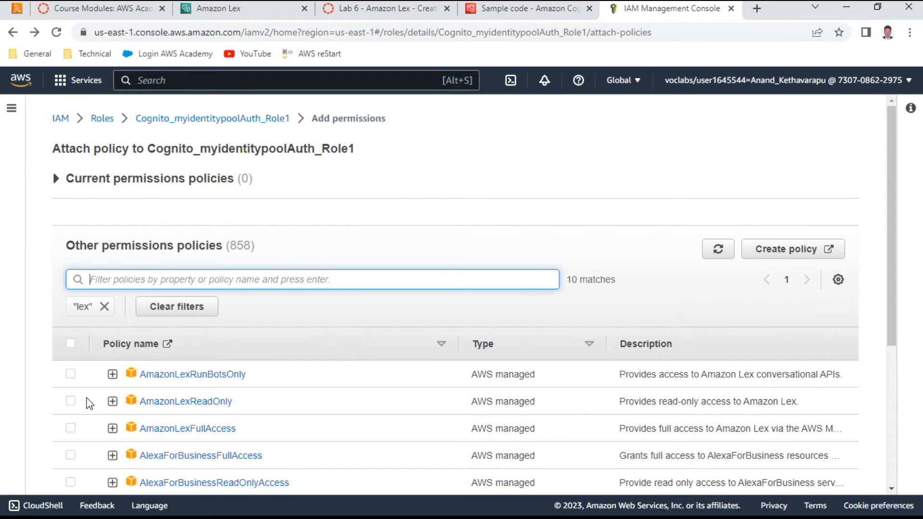
# - Select the AmazonLexReadOnly policy and check which Amazon Lex policies the lab's Task 8 instructions require
pyautogui.scroll(-3, 285, 375)
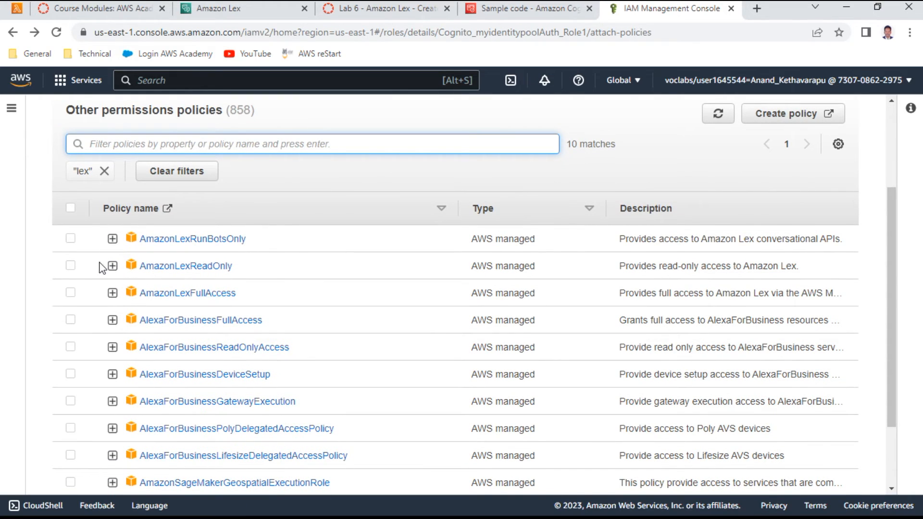
pyautogui.click(72, 268)
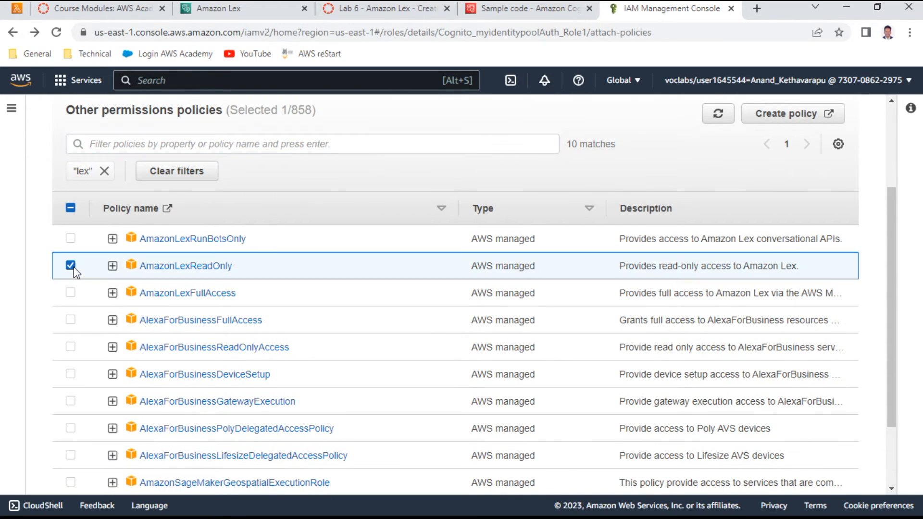
pyautogui.click(529, 8)
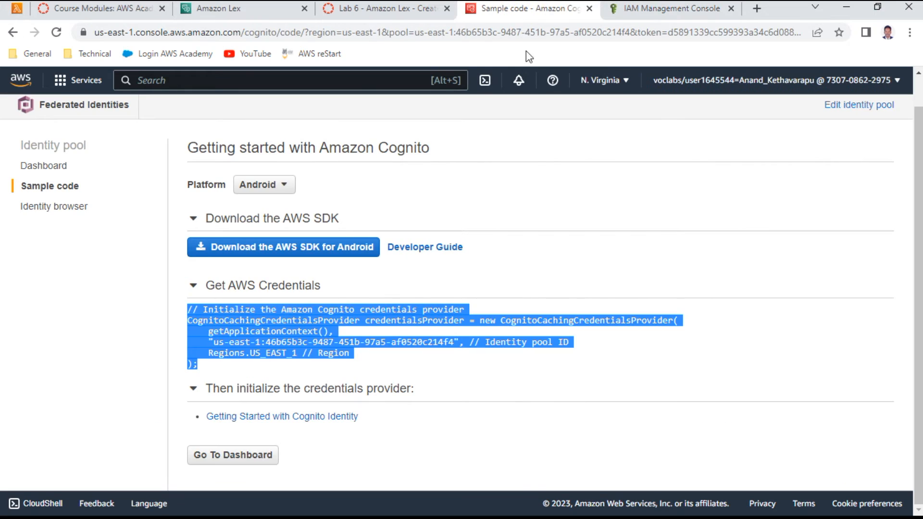
pyautogui.click(422, 8)
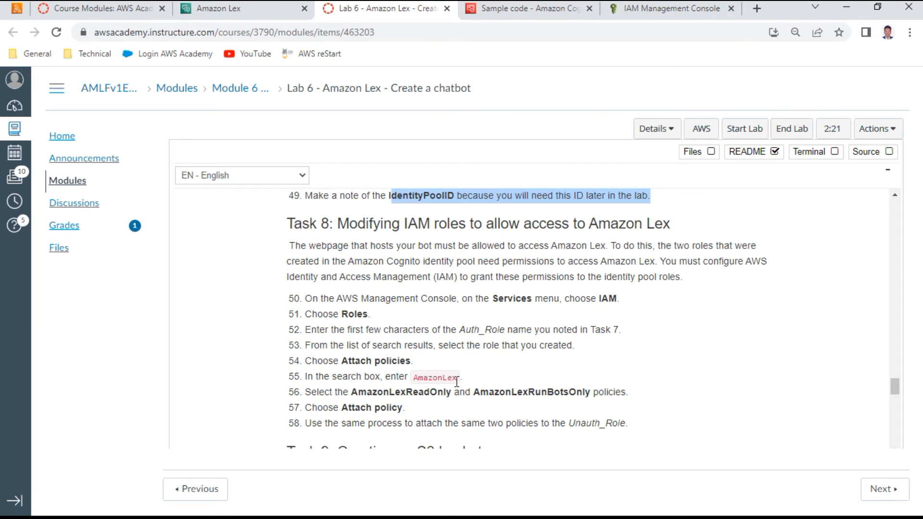
pyautogui.scroll(-1, 461, 374)
pyautogui.doubleClick(426, 323)
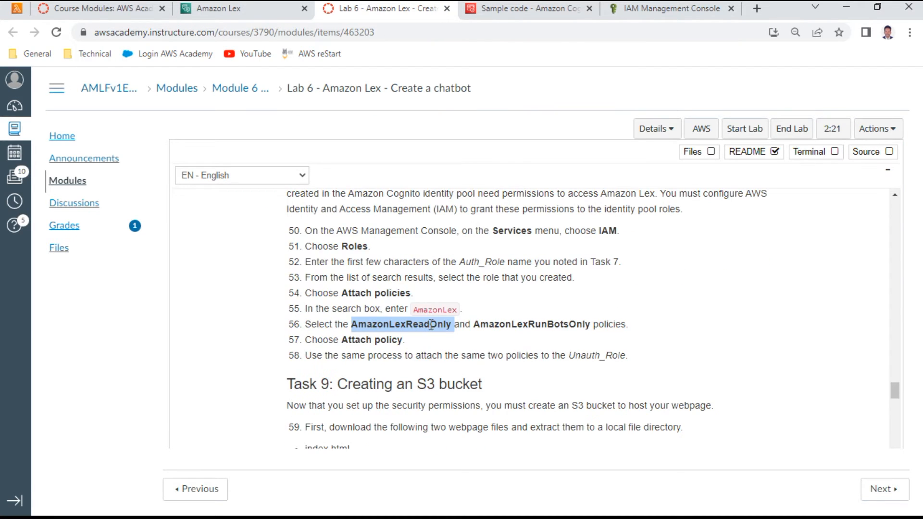
pyautogui.tripleClick(526, 323)
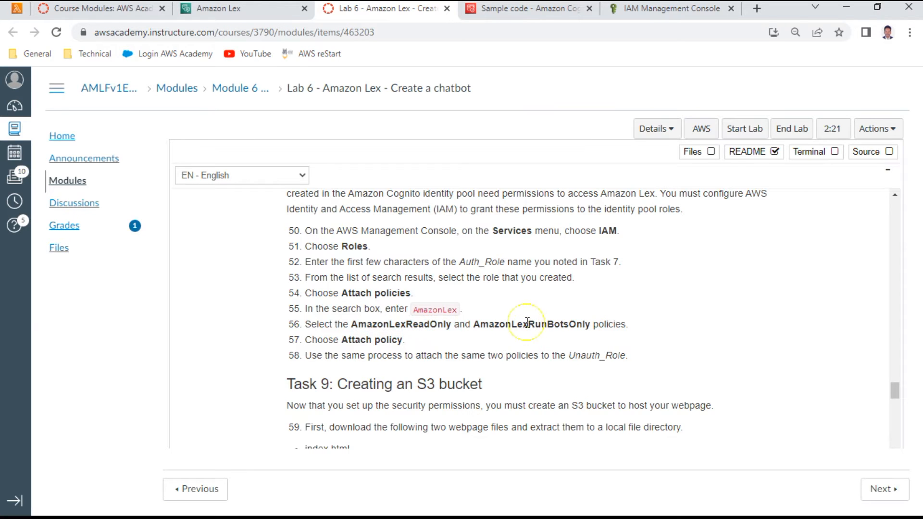
# - Add AmazonLexRunBotsOnly to the selected policies and attach both to Cognito_myidentitypoolAuth_Role1
pyautogui.click(666, 11)
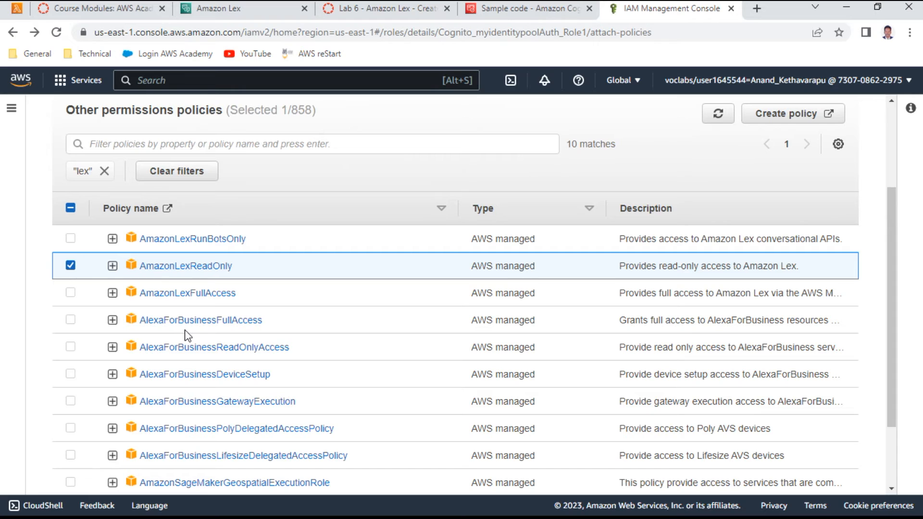
pyautogui.click(75, 239)
pyautogui.scroll(-1, 666, 181)
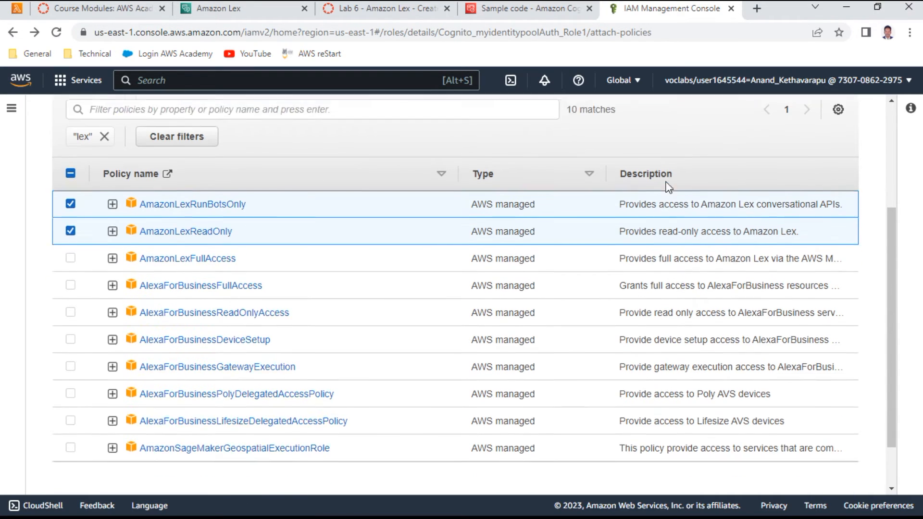
pyautogui.scroll(-2, 666, 181)
pyautogui.click(798, 461)
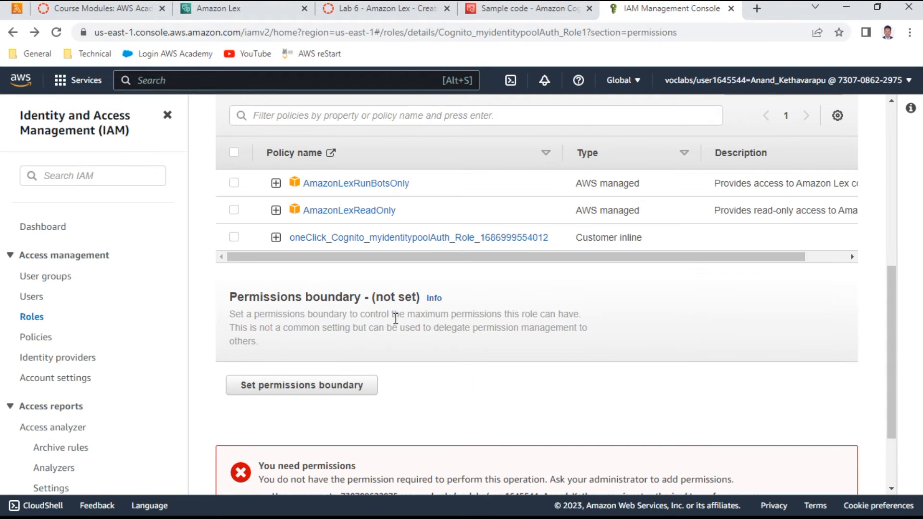
# - Review the attached policies and open the details of Cognito_myidentitypoolUnauth_Role1 from the IAM roles
pyautogui.scroll(3, 385, 216)
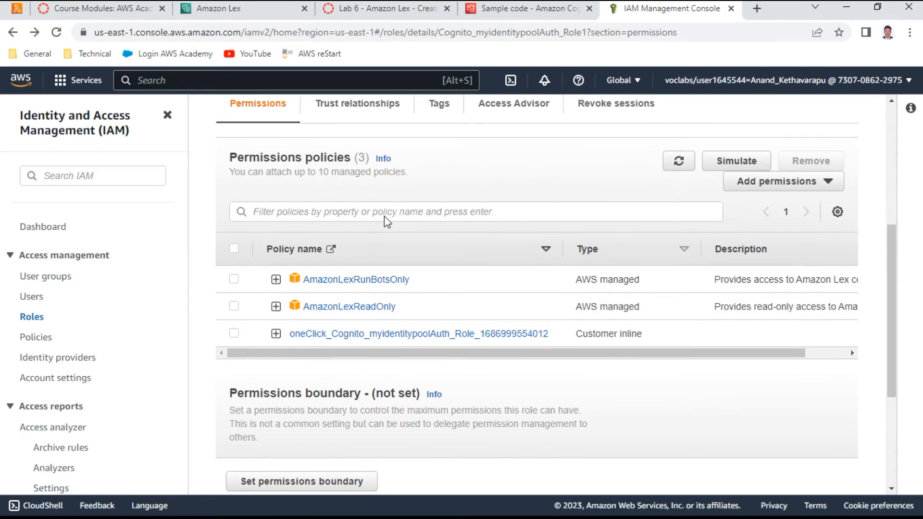
pyautogui.click(28, 317)
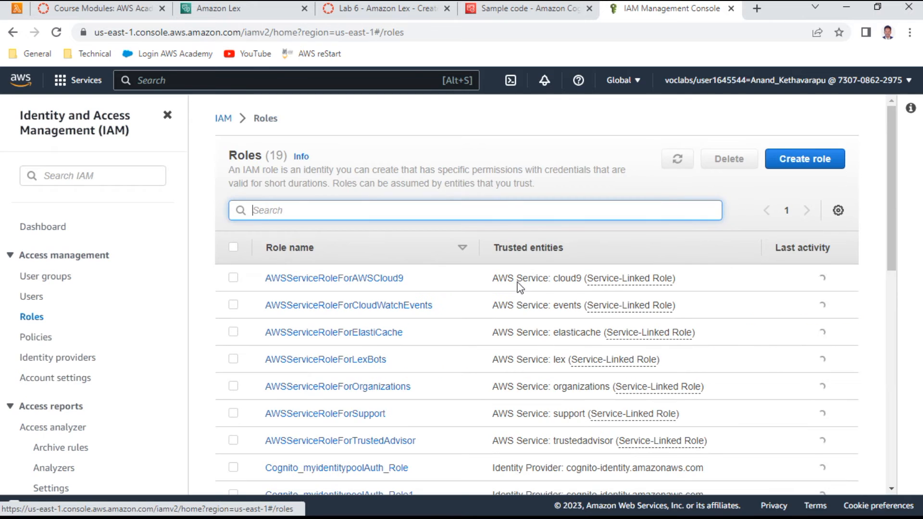
pyautogui.scroll(-3, 403, 417)
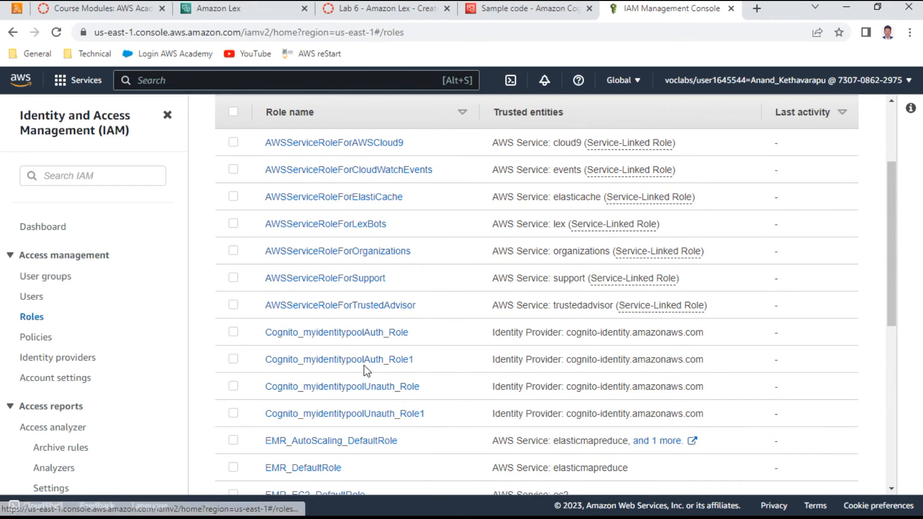
pyautogui.click(397, 415)
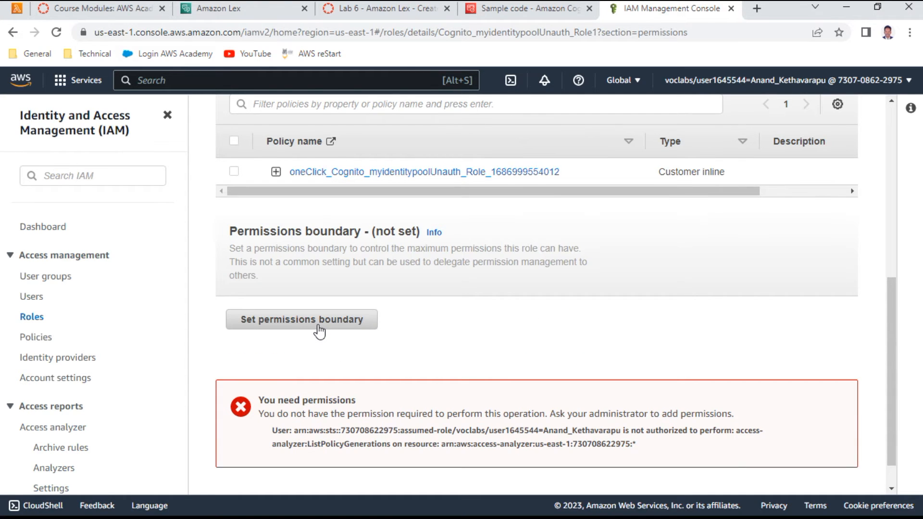
# - Filter the available policies by "lex" and attach AmazonLexRunBotsOnly and AmazonLexReadOnly to Cognito_myidentitypoolUnauth_Role1
pyautogui.scroll(4, 753, 172)
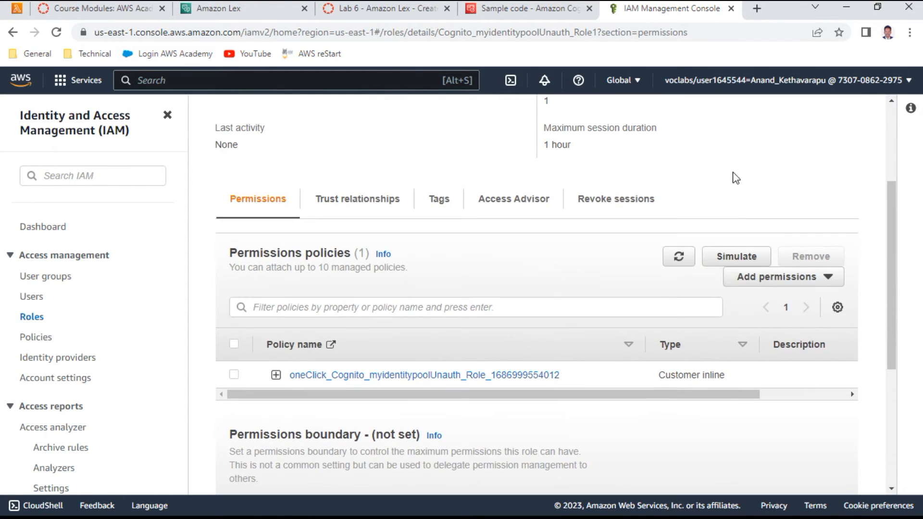
pyautogui.click(774, 282)
pyautogui.click(772, 299)
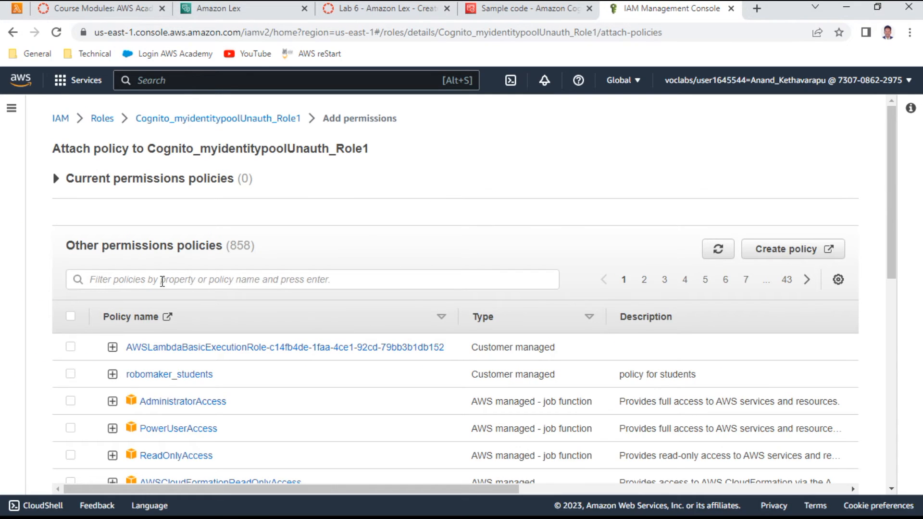
pyautogui.click(161, 280)
pyautogui.write('lex')
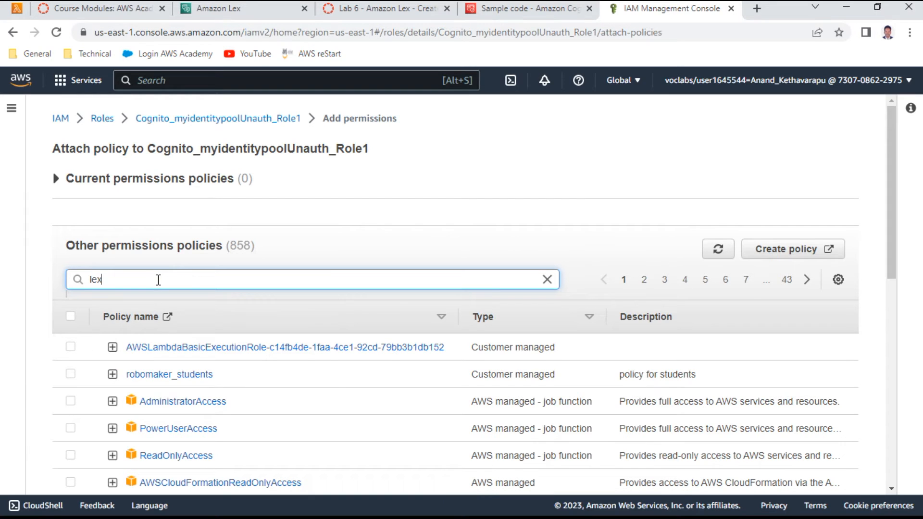
pyautogui.press('Return')
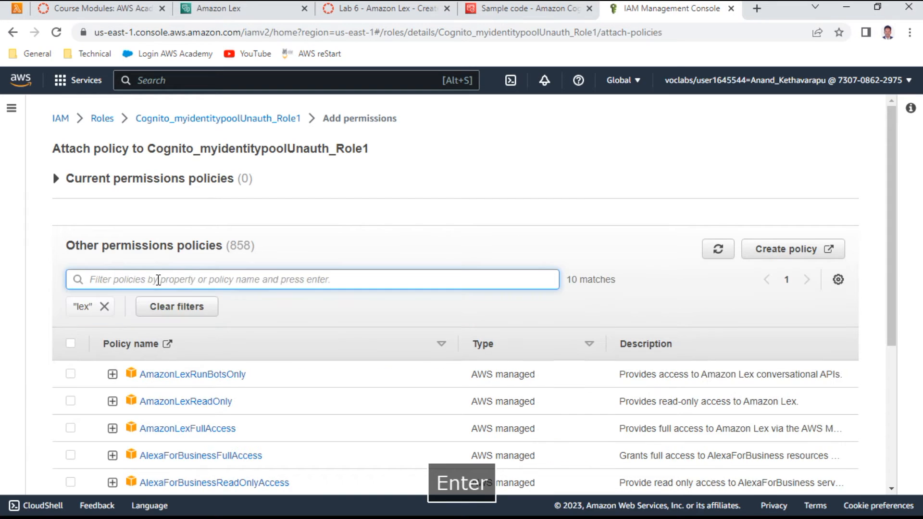
pyautogui.scroll(-4, 96, 345)
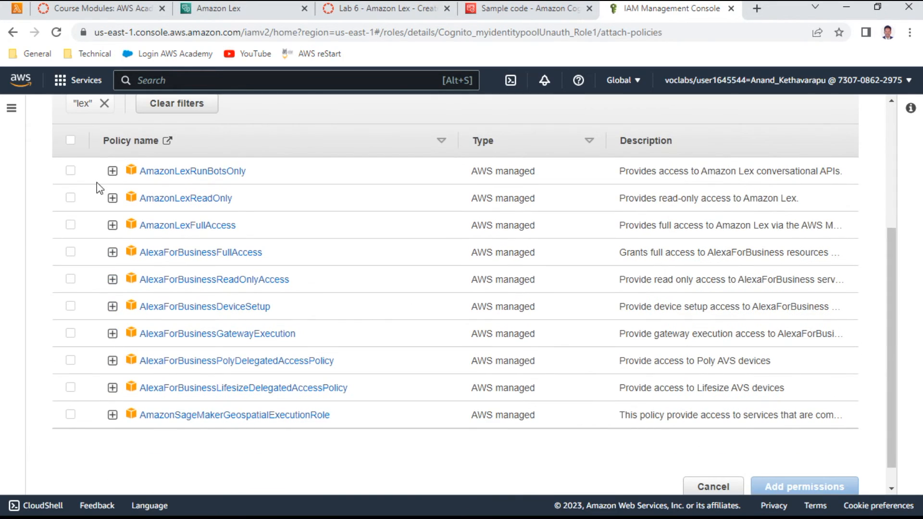
pyautogui.click(73, 172)
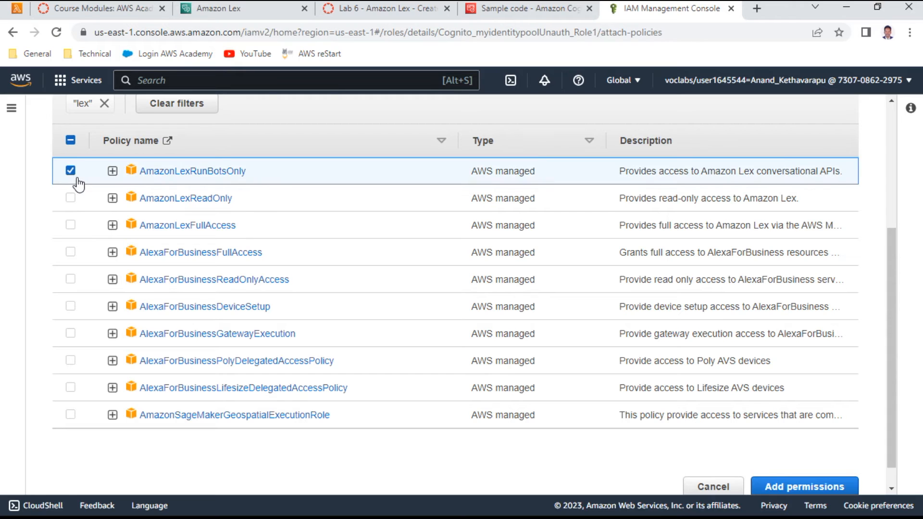
pyautogui.click(71, 199)
pyautogui.click(809, 484)
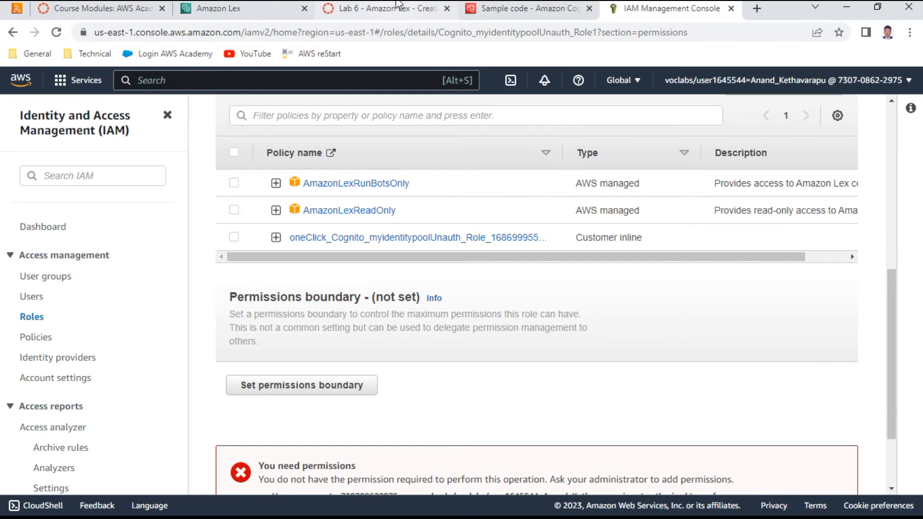
# - Consult the lab's Task 9 instructions, then duplicate the Cognito sample code page and place the lab page beside the IAM console
pyautogui.click(392, 9)
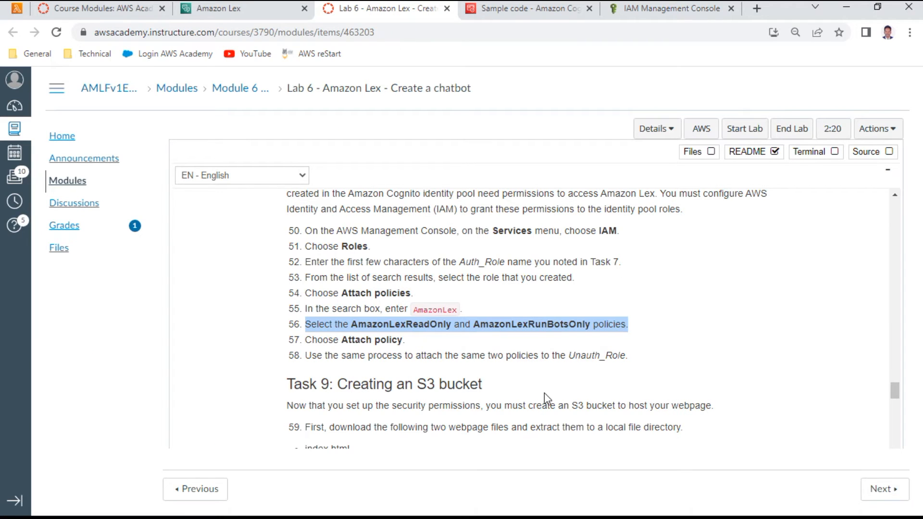
pyautogui.scroll(-1, 544, 393)
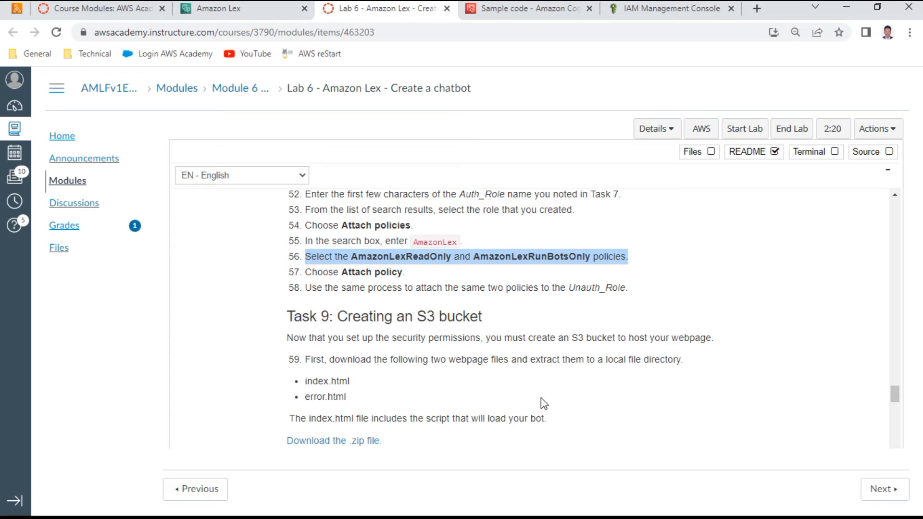
pyautogui.scroll(-1, 541, 398)
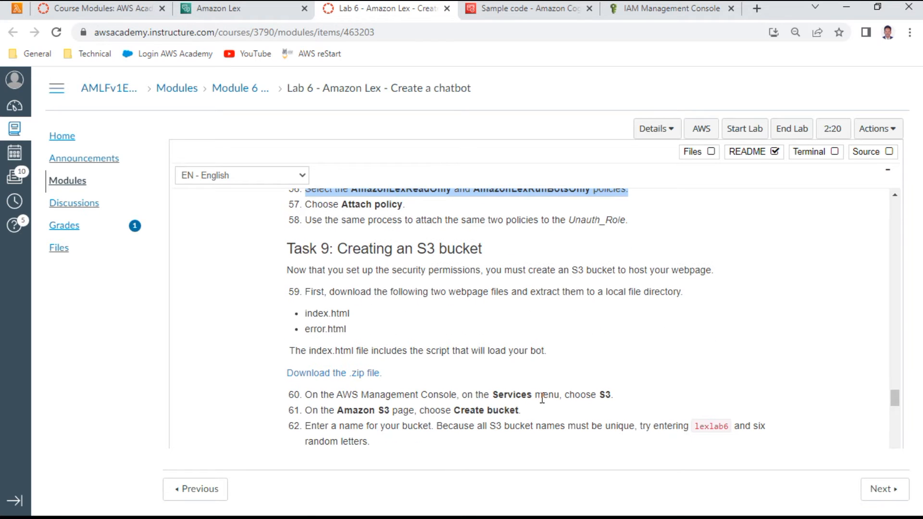
pyautogui.rightClick(557, 10)
pyautogui.click(576, 103)
pyautogui.moveTo(337, 12); pyautogui.dragTo(529, 13)
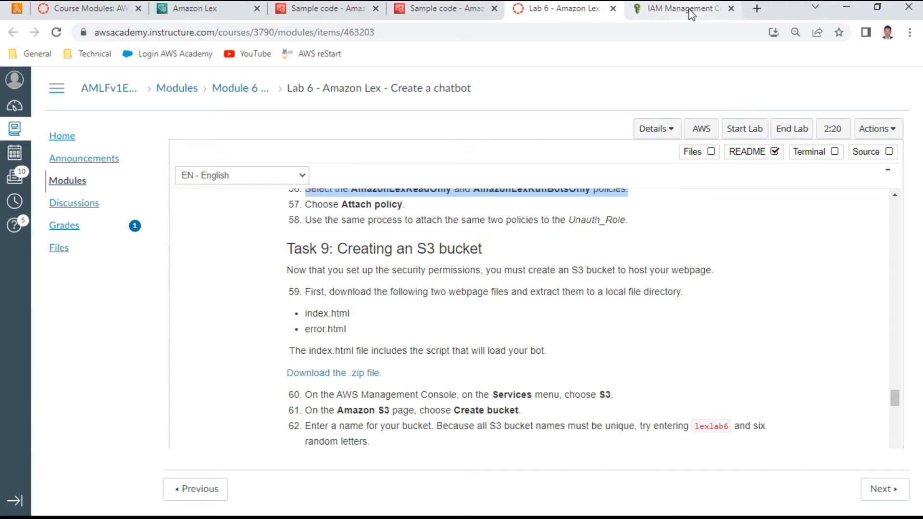
# - Search the AWS services for "s3" from the IAM console page and open the S3 service
pyautogui.click(655, 7)
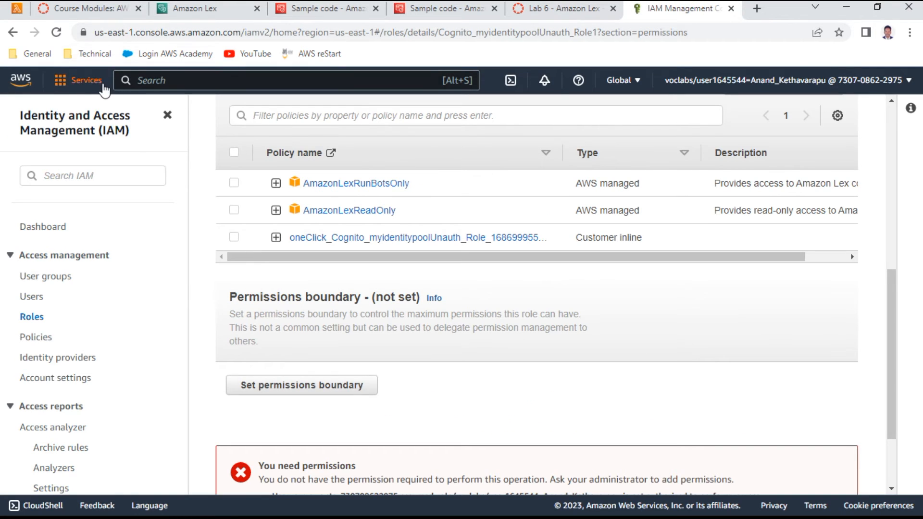
pyautogui.click(155, 82)
pyautogui.write('s')
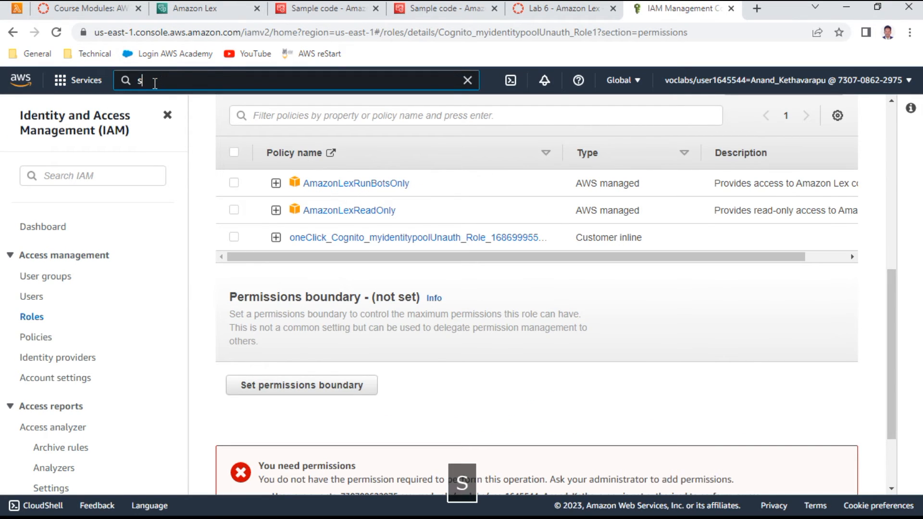
pyautogui.write('3')
pyautogui.press('Return')
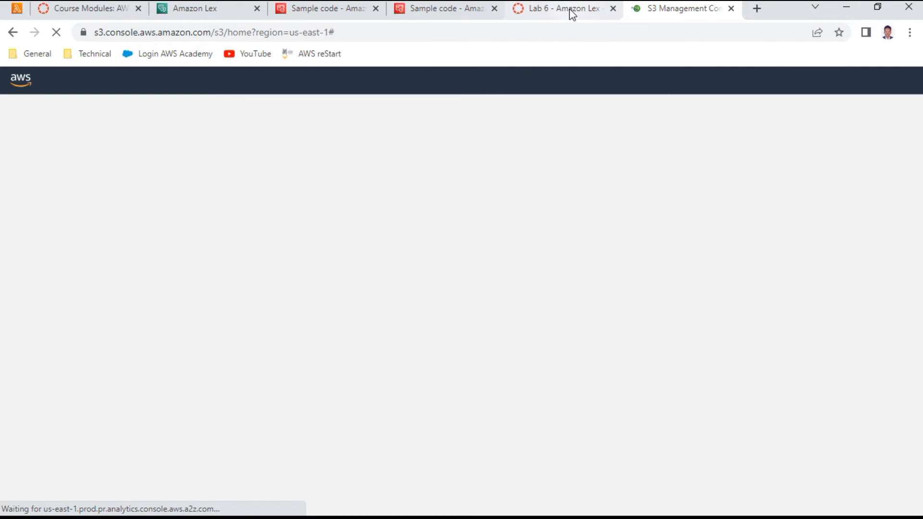
# - Download the webpage files archive lab6.zip from the lab's Task 9 and read the bucket creation instructions
pyautogui.click(571, 14)
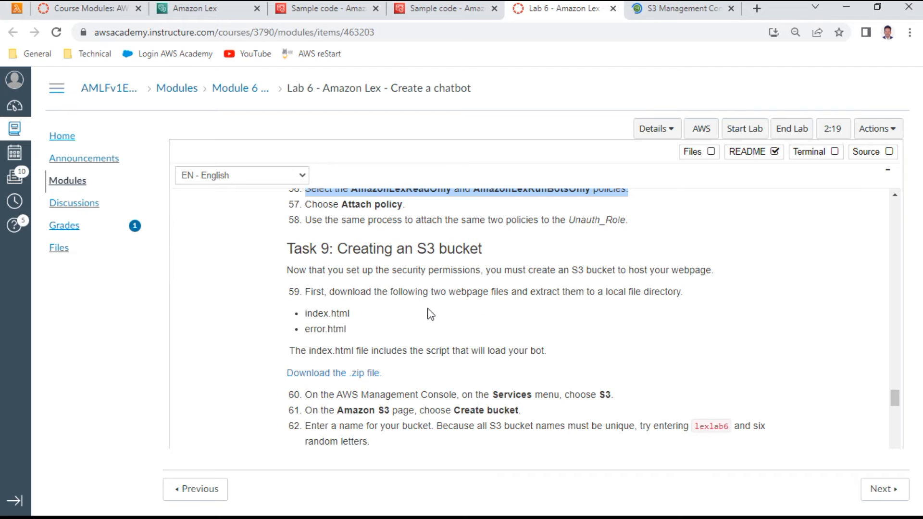
pyautogui.click(348, 374)
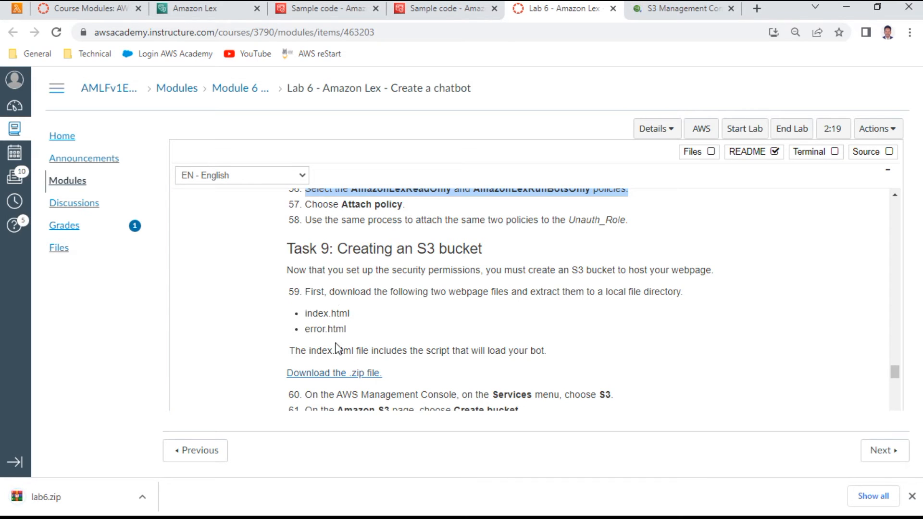
pyautogui.scroll(-3, 427, 313)
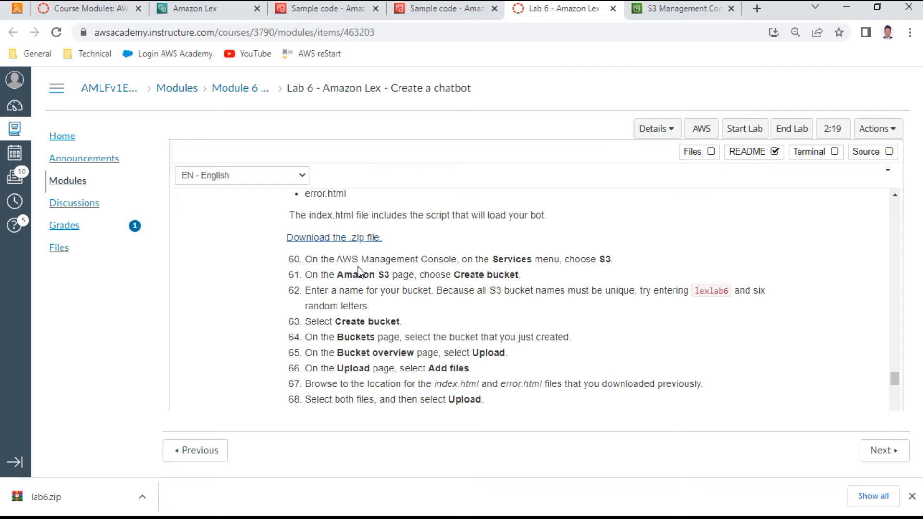
# - Open the downloaded lab6.zip archive and enter its lab6 folder
pyautogui.click(49, 494)
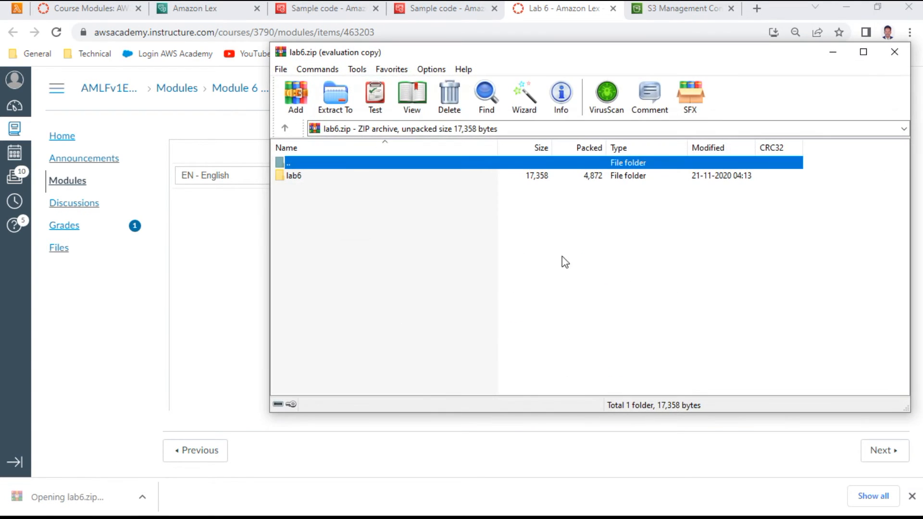
pyautogui.click(671, 238)
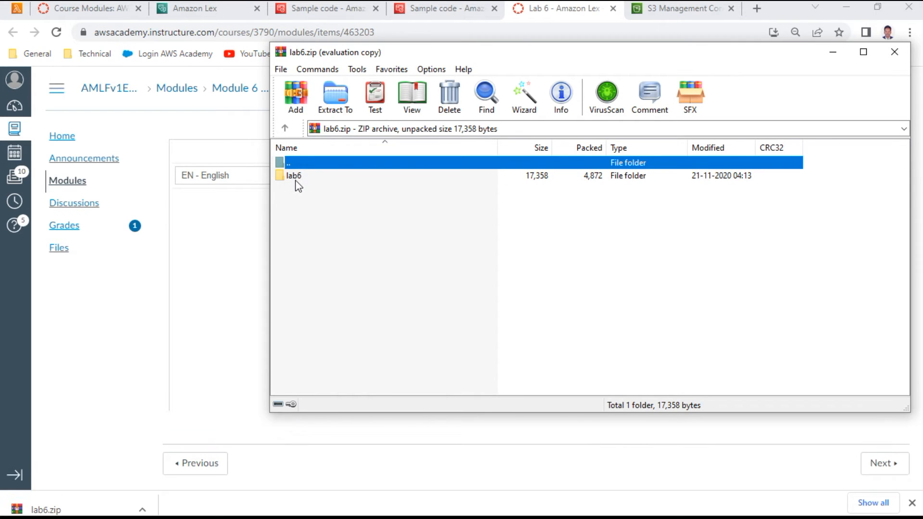
pyautogui.doubleClick(295, 183)
# - Extract error.html and index.html from the archive to New Volume (D:) using File Explorer, then close the archive
pyautogui.click(330, 181)
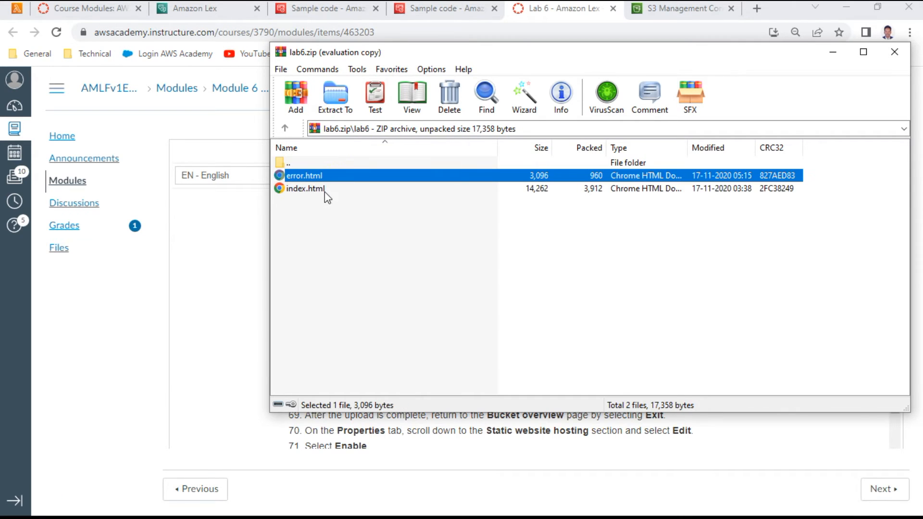
pyautogui.keyDown('shift'); pyautogui.click(325, 192); pyautogui.keyUp('shift')
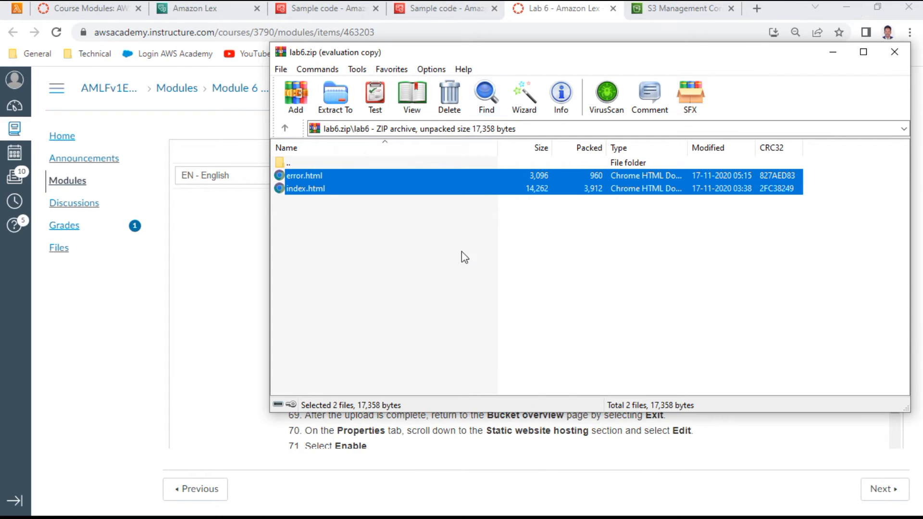
pyautogui.press('super')
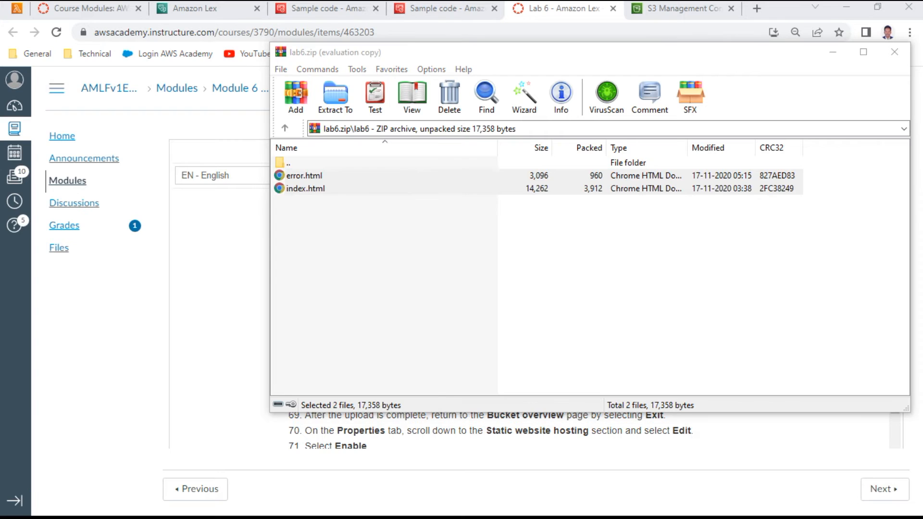
pyautogui.click(351, 506)
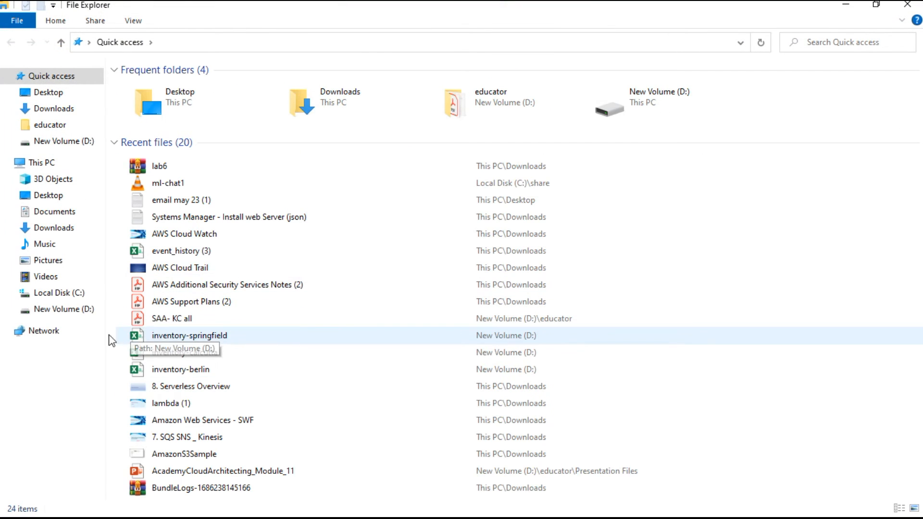
pyautogui.click(89, 312)
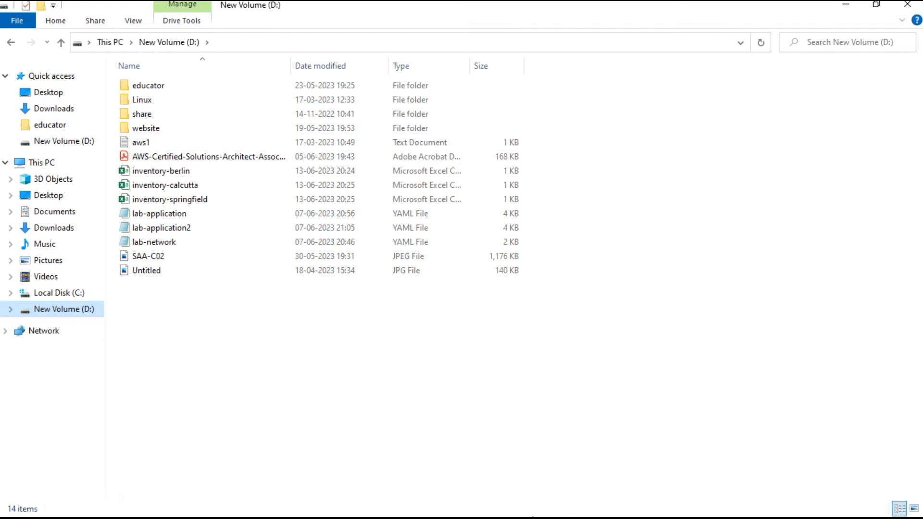
pyautogui.hotkey('alt', 'Tab')
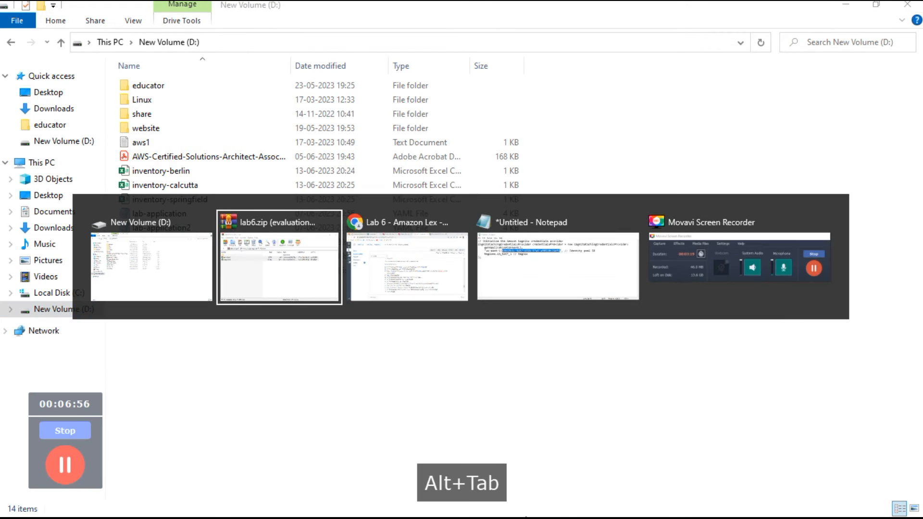
pyautogui.moveTo(294, 188); pyautogui.dragTo(173, 367)
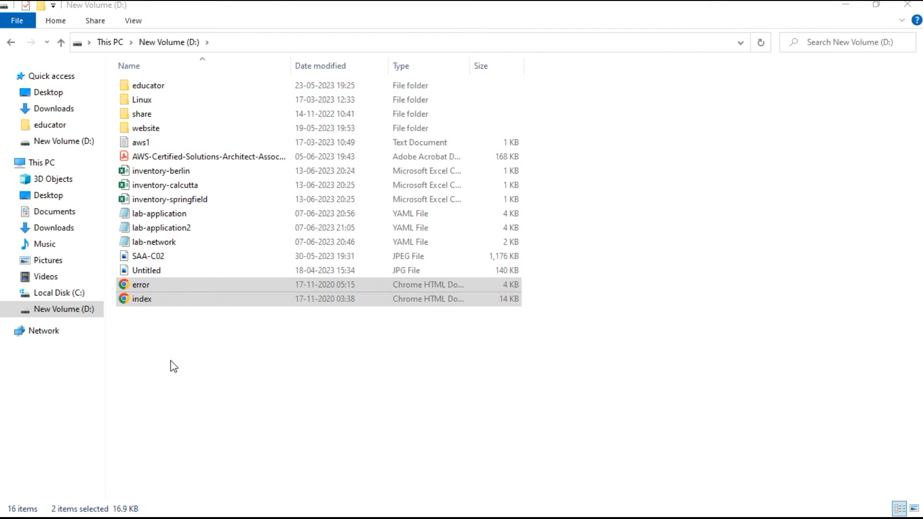
pyautogui.click(849, 5)
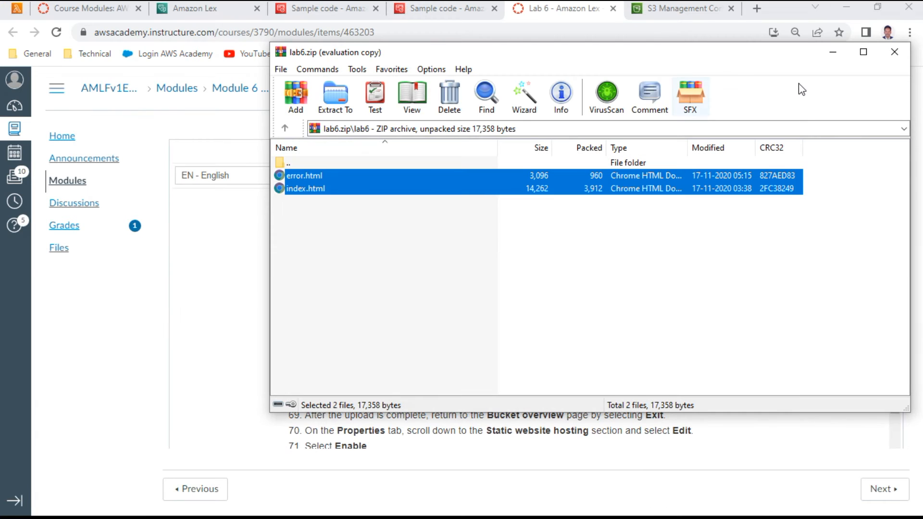
pyautogui.click(900, 54)
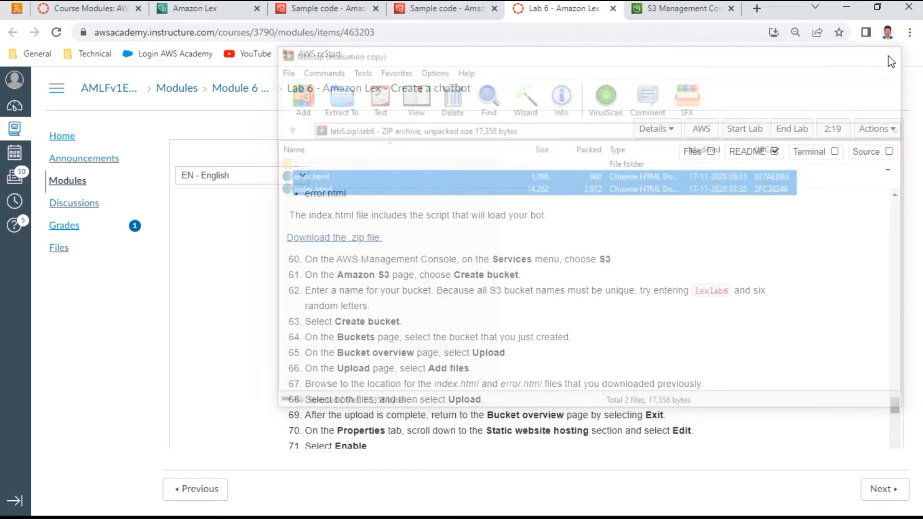
# - Start creating an S3 bucket and name it lexlab6-537101, copying the lexlab6 prefix from the lab instructions
pyautogui.click(674, 10)
pyautogui.click(632, 240)
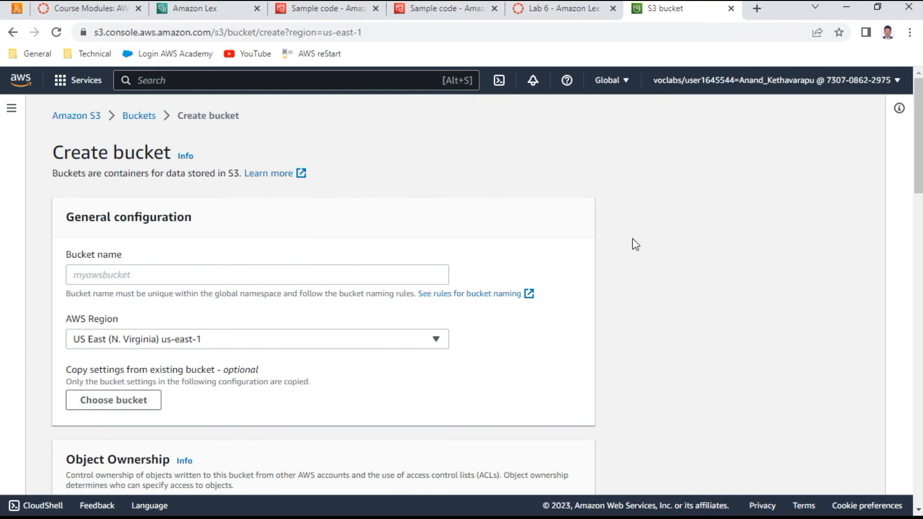
pyautogui.click(163, 275)
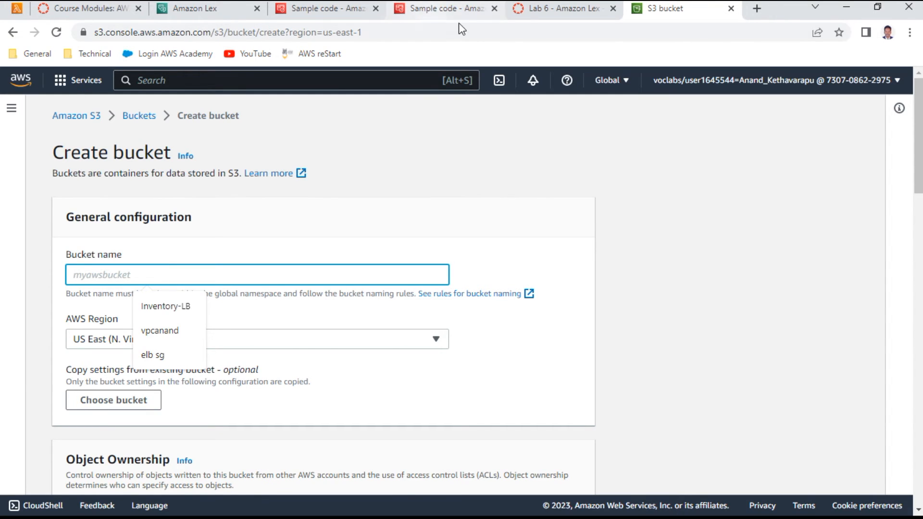
pyautogui.click(558, 10)
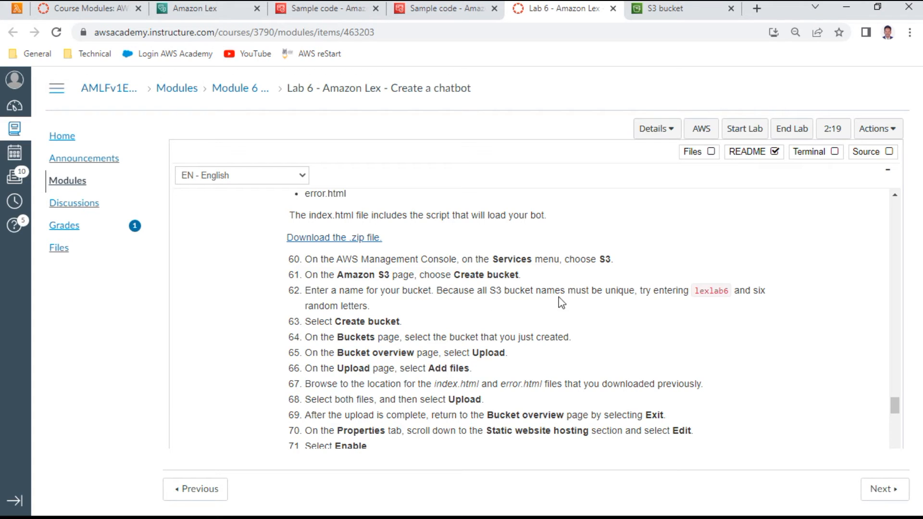
pyautogui.doubleClick(710, 291)
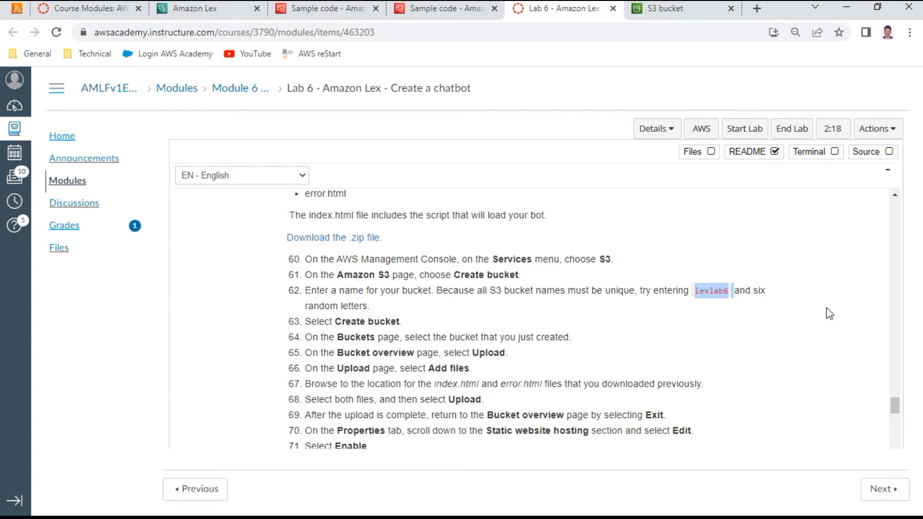
pyautogui.hotkey('ctrl', 'c')
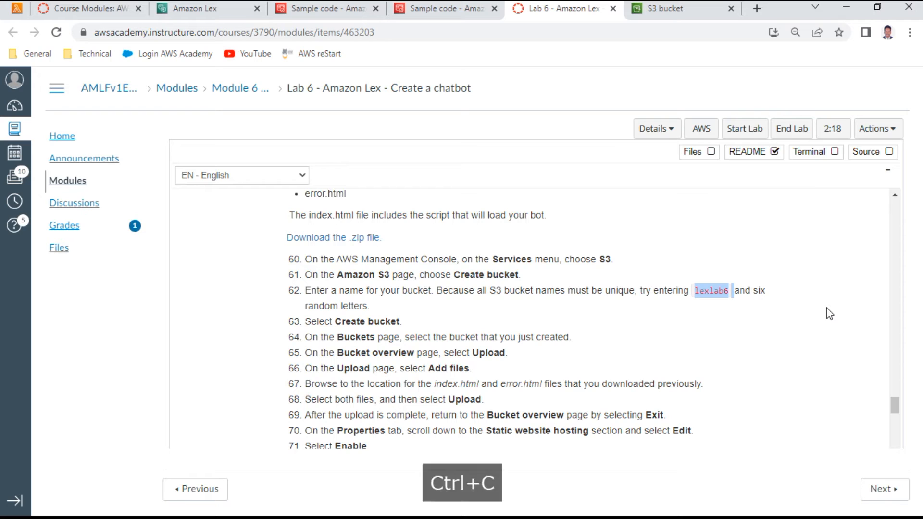
pyautogui.click(700, 16)
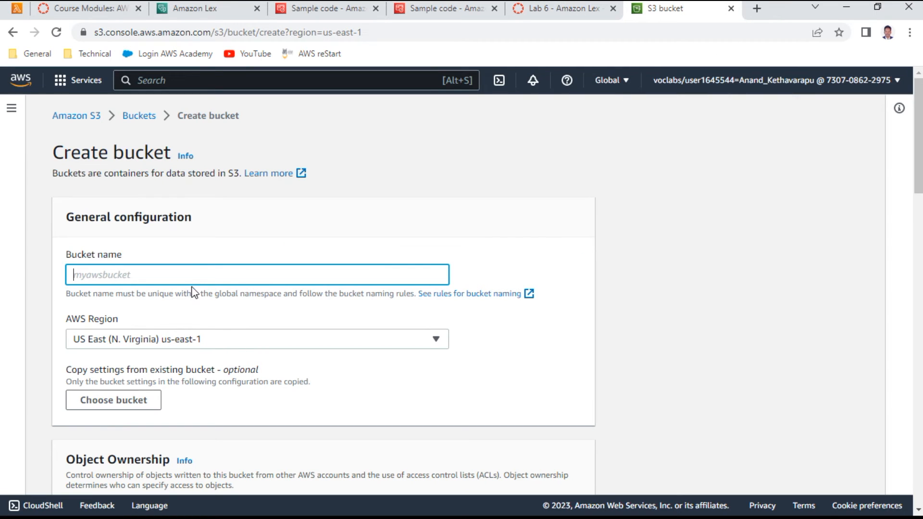
pyautogui.click(196, 270)
pyautogui.hotkey('ctrl', 'v')
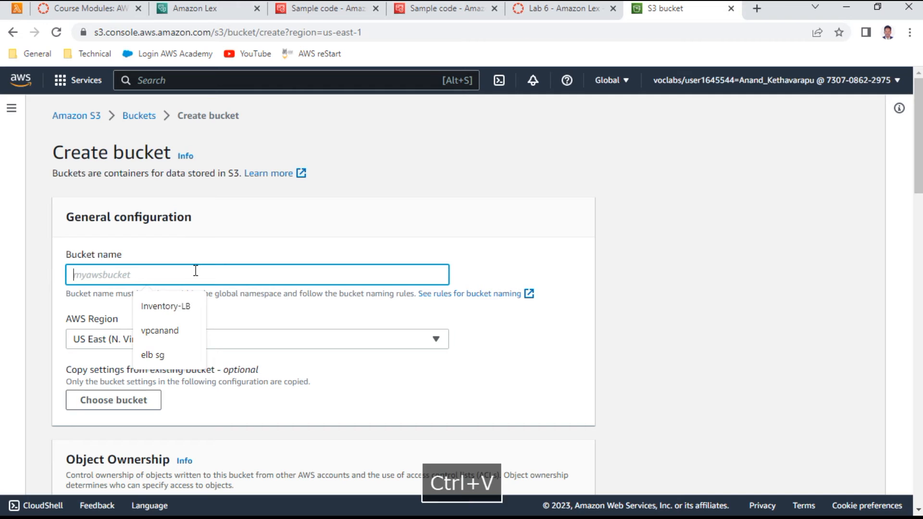
pyautogui.press('BackSpace')
pyautogui.write('-')
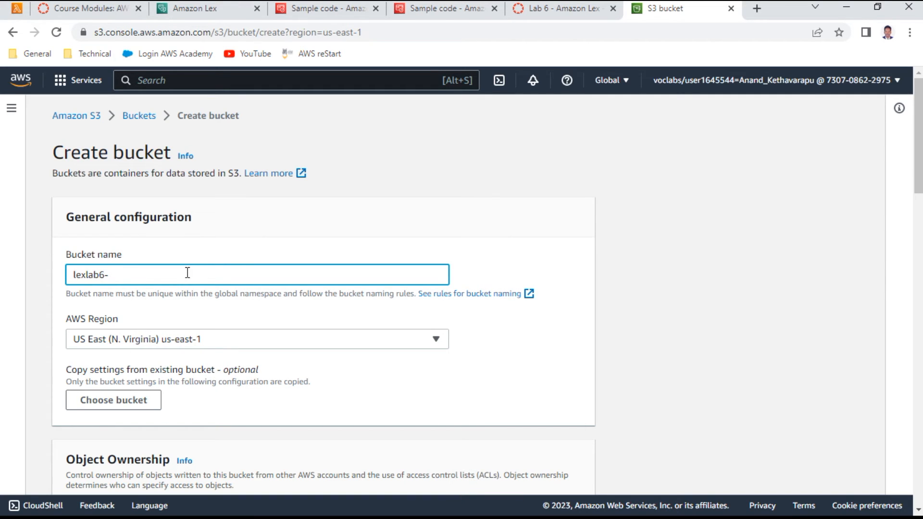
pyautogui.write('537101')
# - Turn off Block all public access, acknowledge that the bucket might become public, and create the bucket
pyautogui.scroll(-3, 385, 218)
pyautogui.scroll(-7, 384, 218)
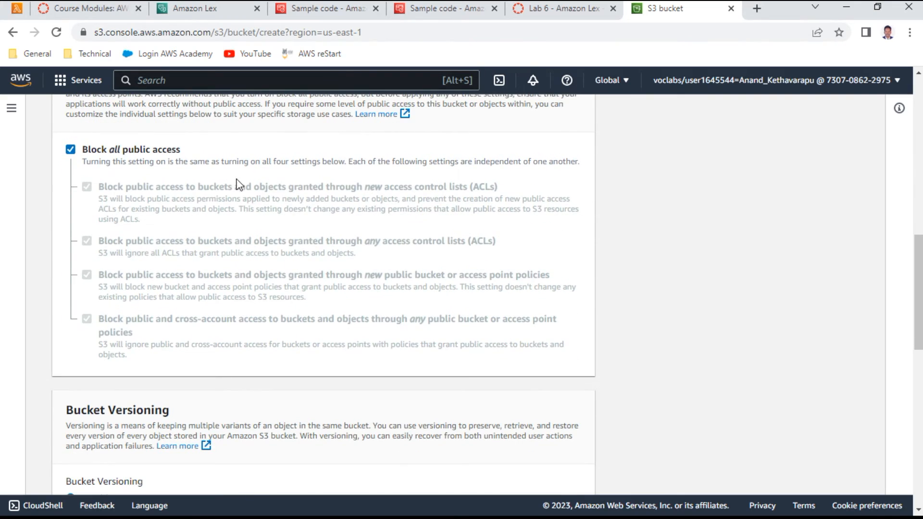
pyautogui.click(86, 151)
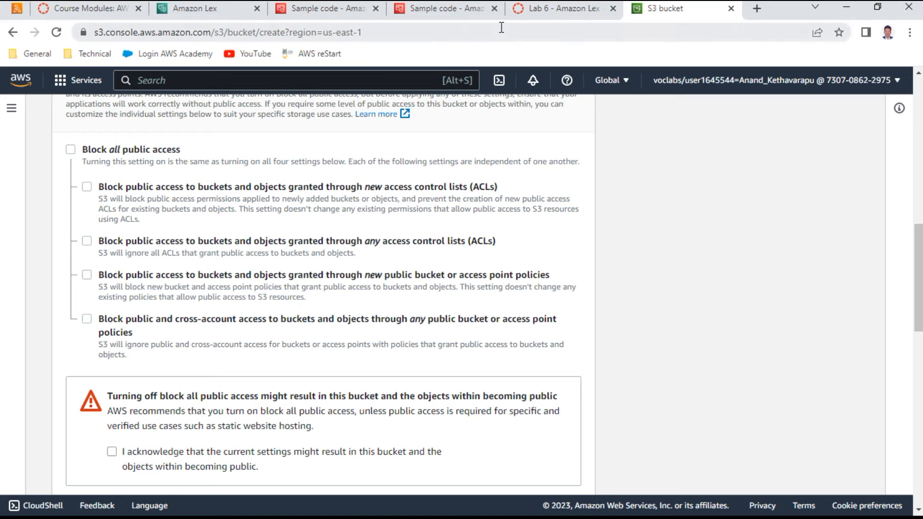
pyautogui.click(533, 12)
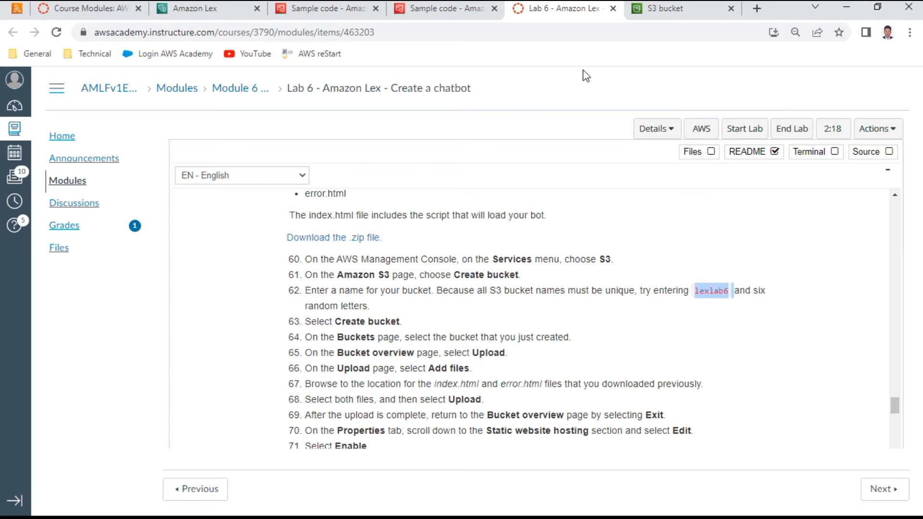
pyautogui.click(658, 8)
pyautogui.scroll(-15, 348, 279)
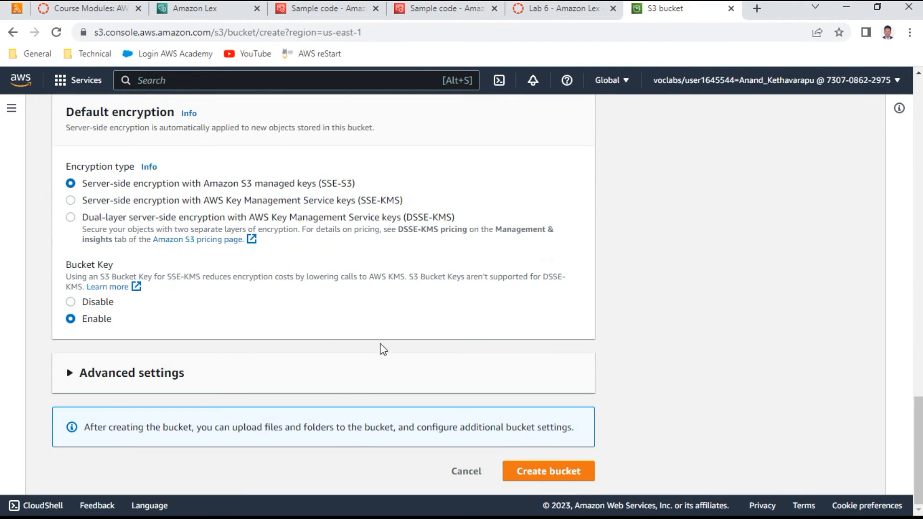
pyautogui.click(527, 469)
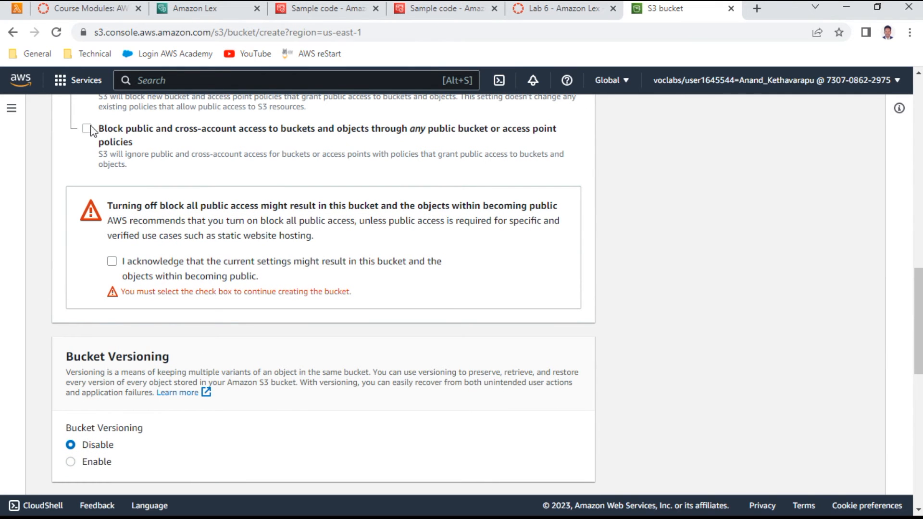
pyautogui.click(111, 262)
pyautogui.scroll(-11, 408, 301)
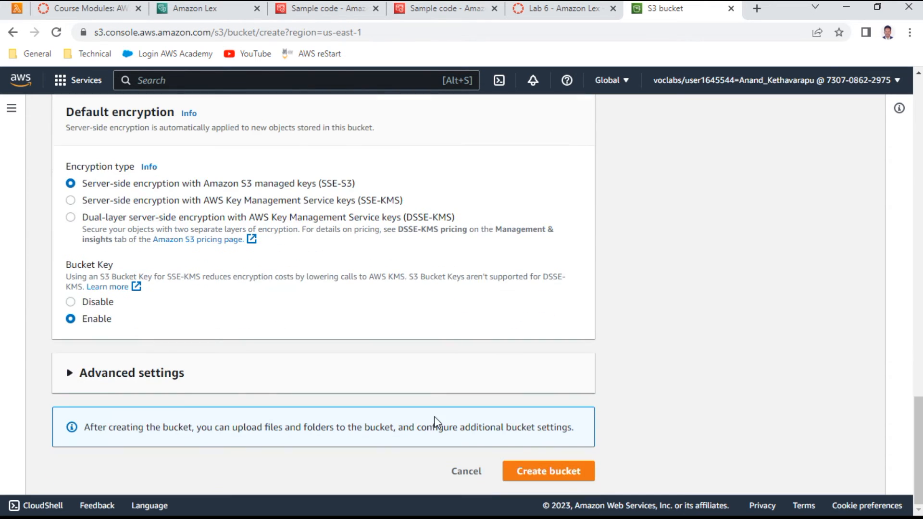
pyautogui.click(547, 472)
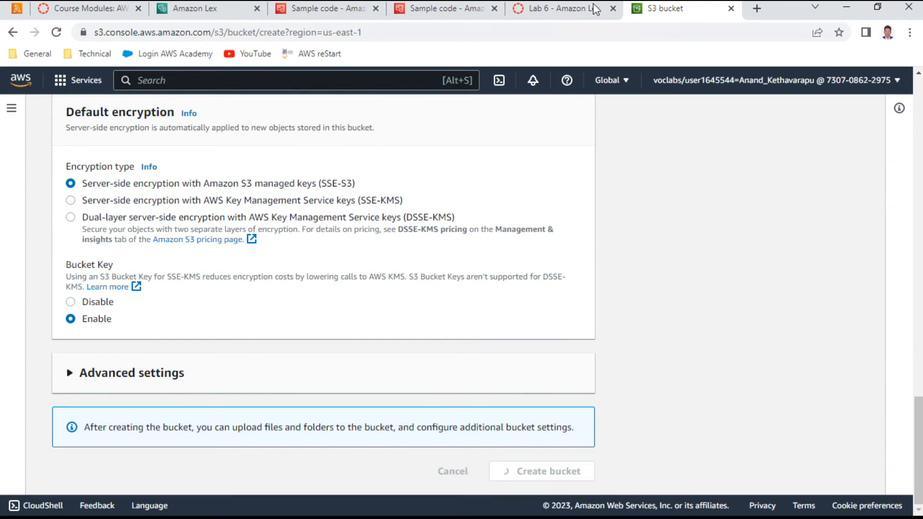
# - Consult the lab's file upload and static website hosting instructions, then open the upload page of bucket lexlab6-537101
pyautogui.click(561, 10)
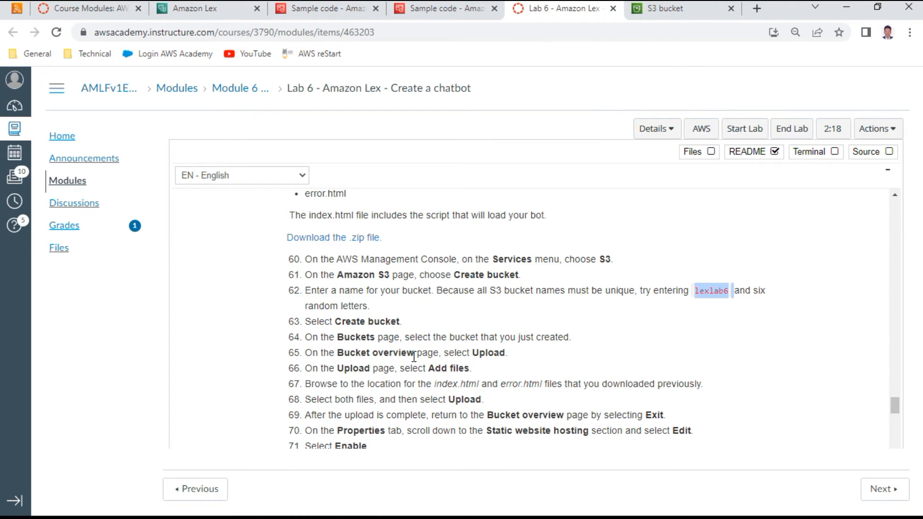
pyautogui.click(457, 387)
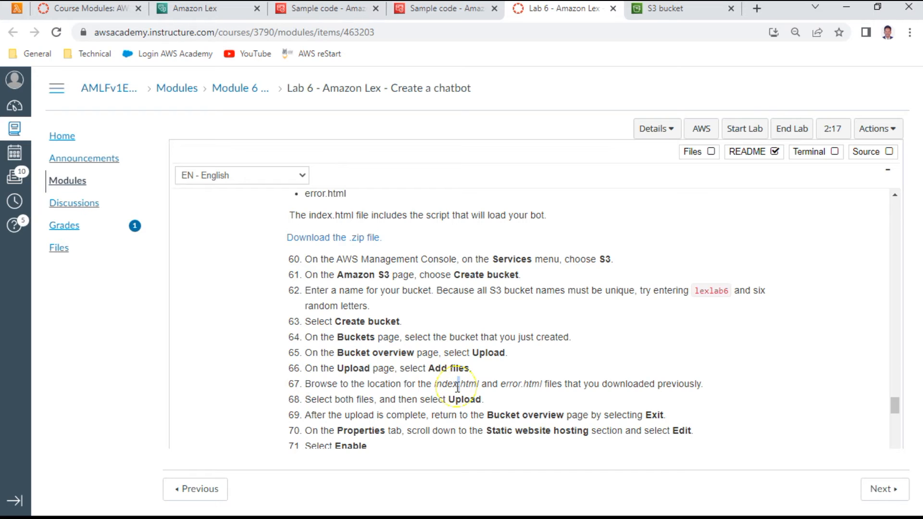
pyautogui.doubleClick(527, 387)
pyautogui.scroll(-3, 526, 387)
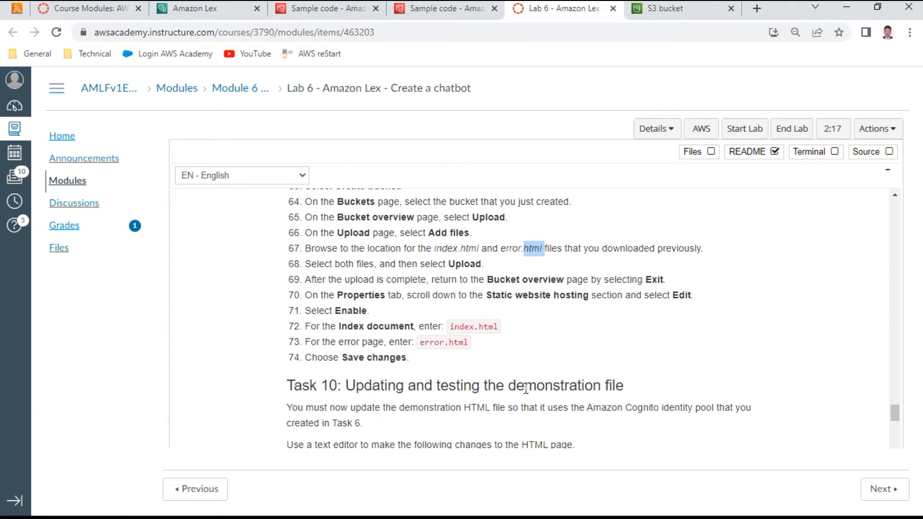
pyautogui.click(665, 8)
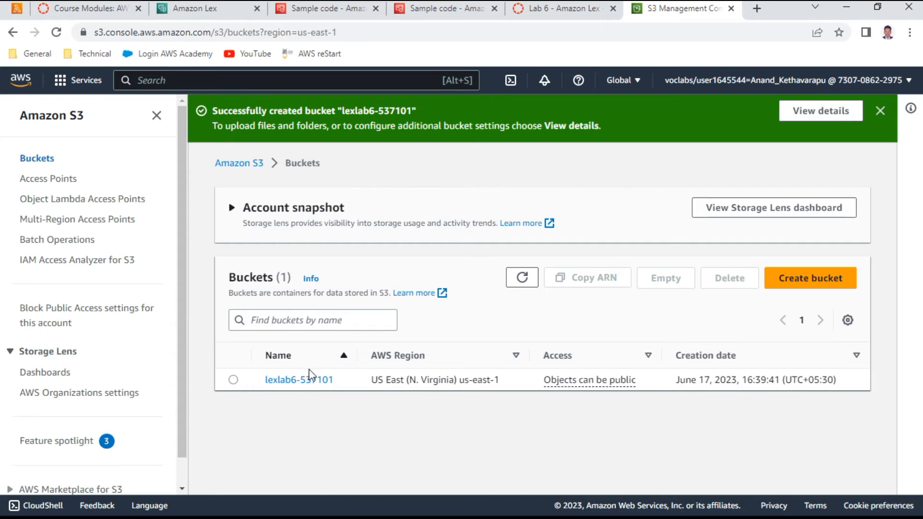
pyautogui.click(310, 379)
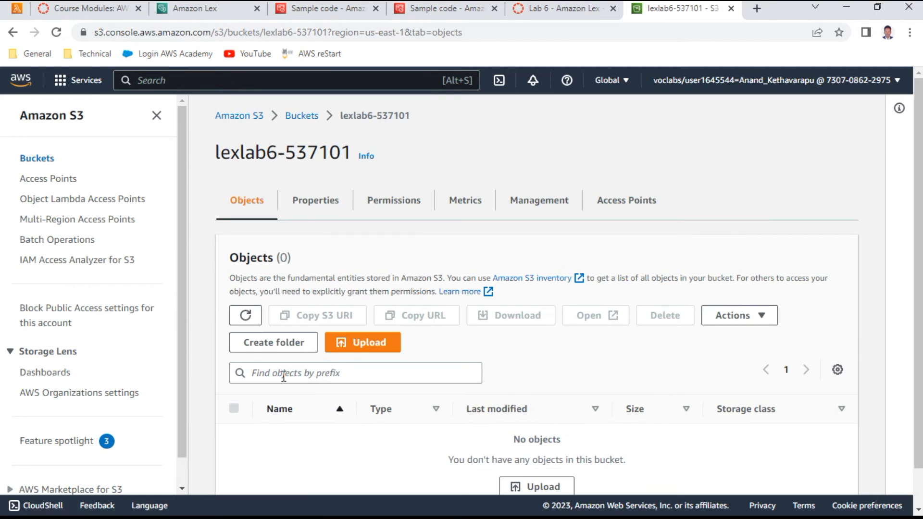
pyautogui.scroll(-1, 318, 415)
pyautogui.click(358, 304)
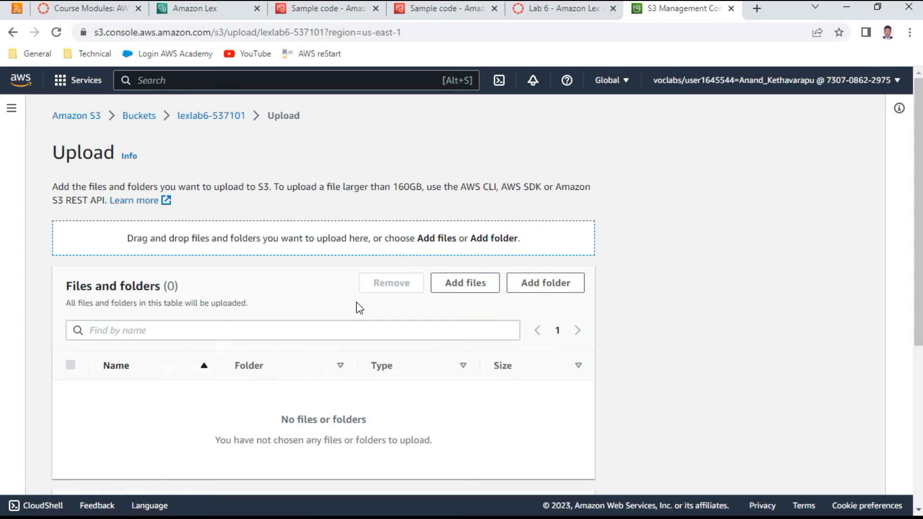
# - Add the error.html and index.html files from New Volume (D:) to the bucket's upload list
pyautogui.click(443, 282)
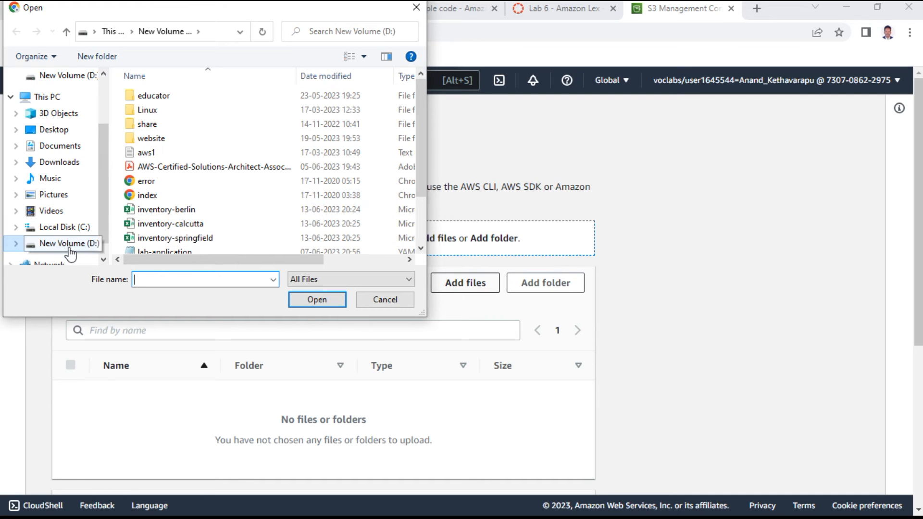
pyautogui.click(146, 181)
pyautogui.keyDown('shift'); pyautogui.click(145, 196); pyautogui.keyUp('shift')
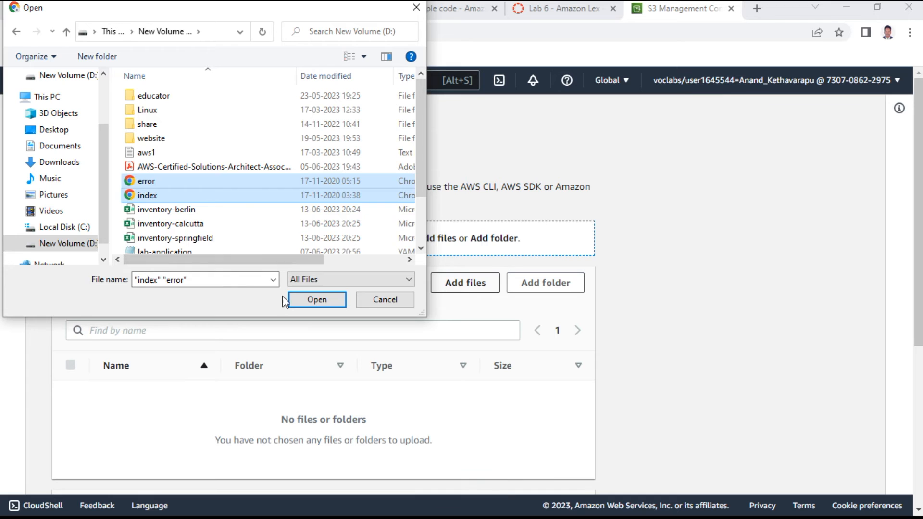
pyautogui.click(296, 301)
pyautogui.scroll(-4, 404, 317)
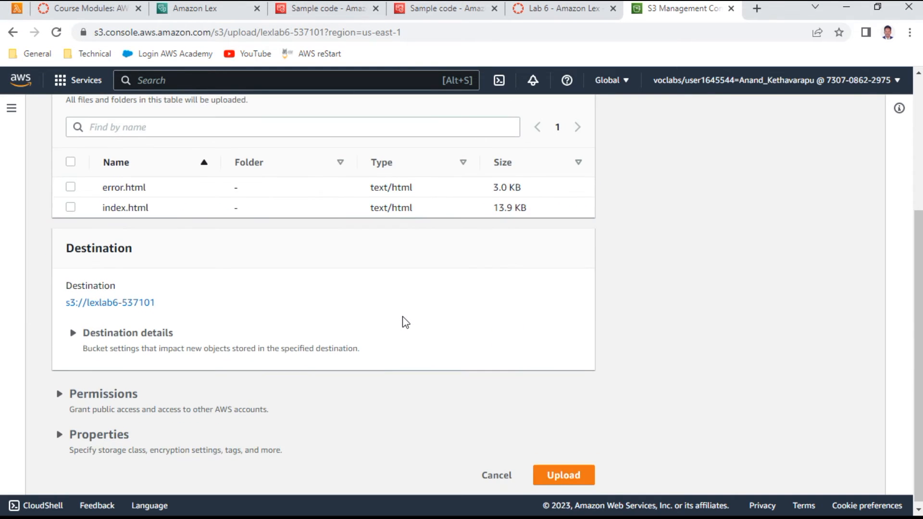
# - Upload error.html and index.html to the bucket, close the upload status, and check the lab's static website hosting instructions
pyautogui.click(554, 477)
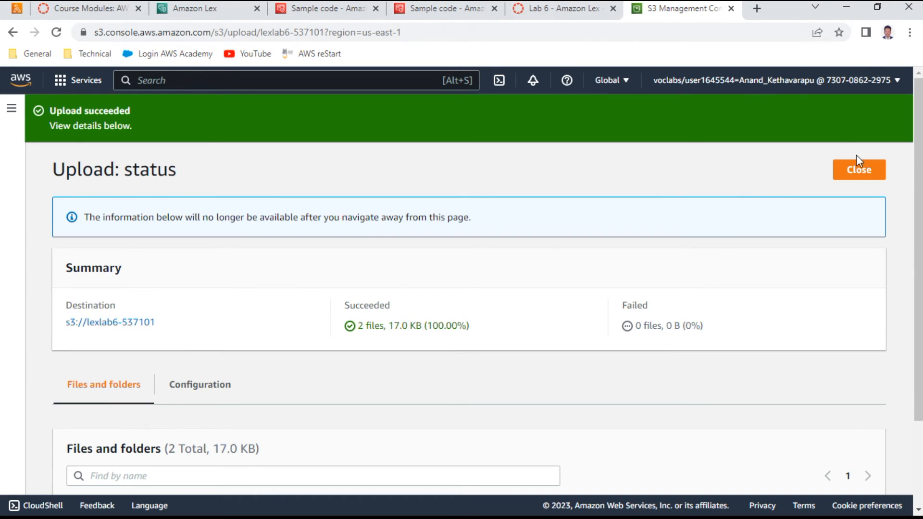
pyautogui.click(855, 169)
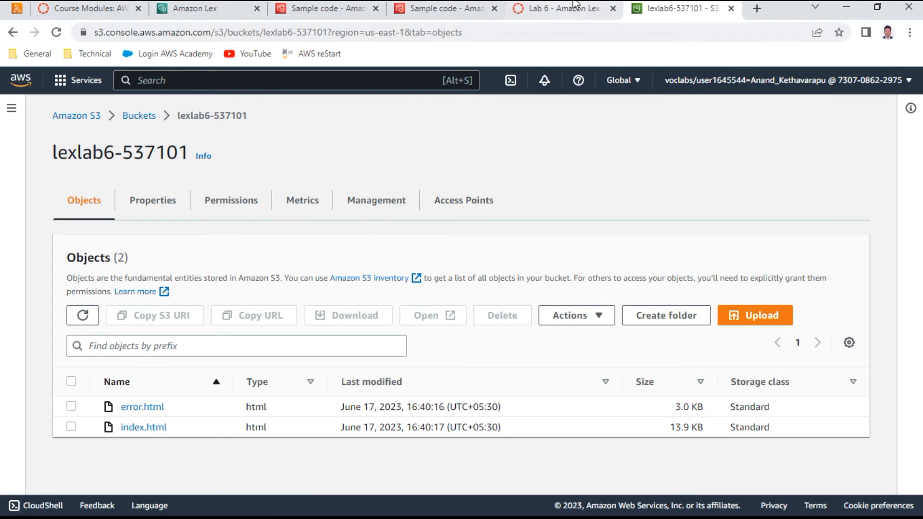
pyautogui.click(567, 10)
pyautogui.scroll(-1, 486, 274)
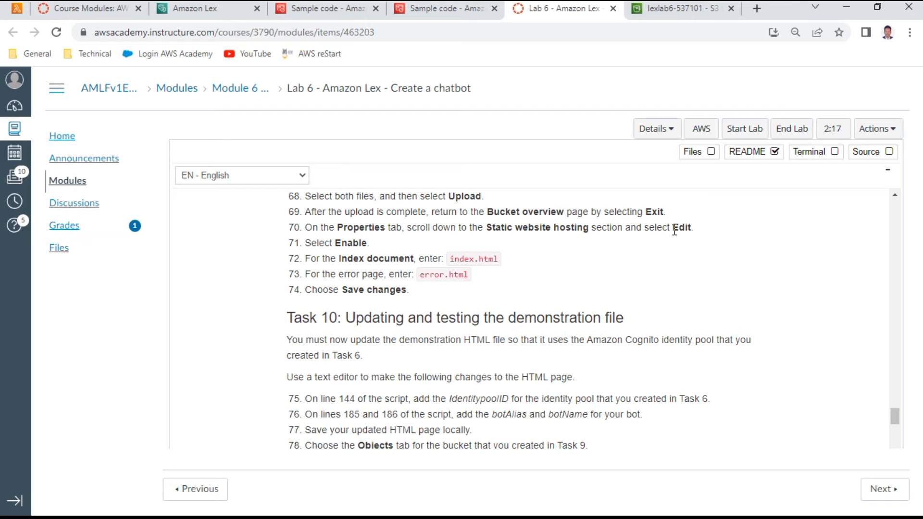
# - Open the static website hosting settings in the properties of bucket lexlab6-537101 and enable hosting
pyautogui.click(681, 7)
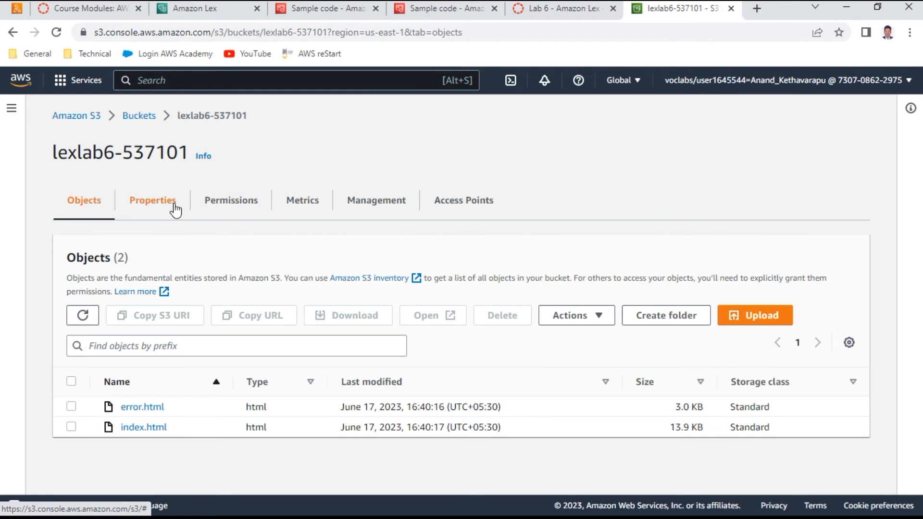
pyautogui.click(171, 206)
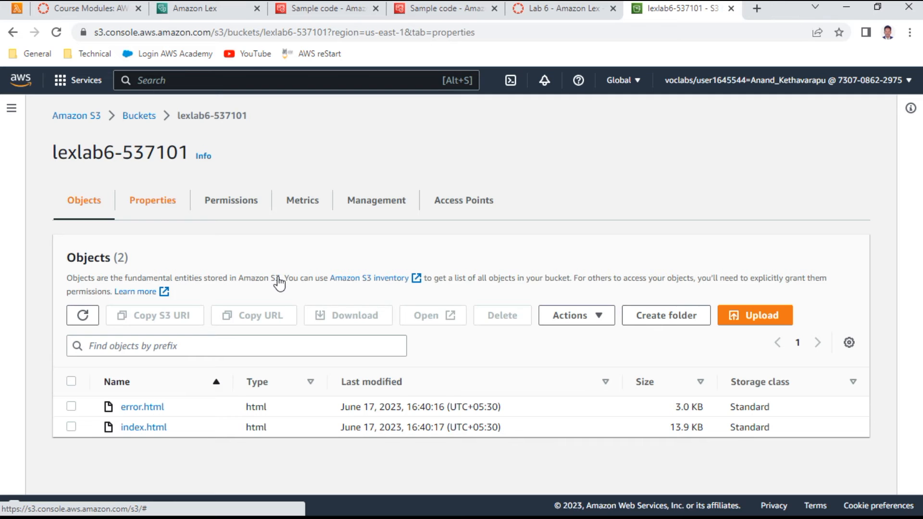
pyautogui.scroll(-20, 279, 288)
pyautogui.scroll(-7, 279, 327)
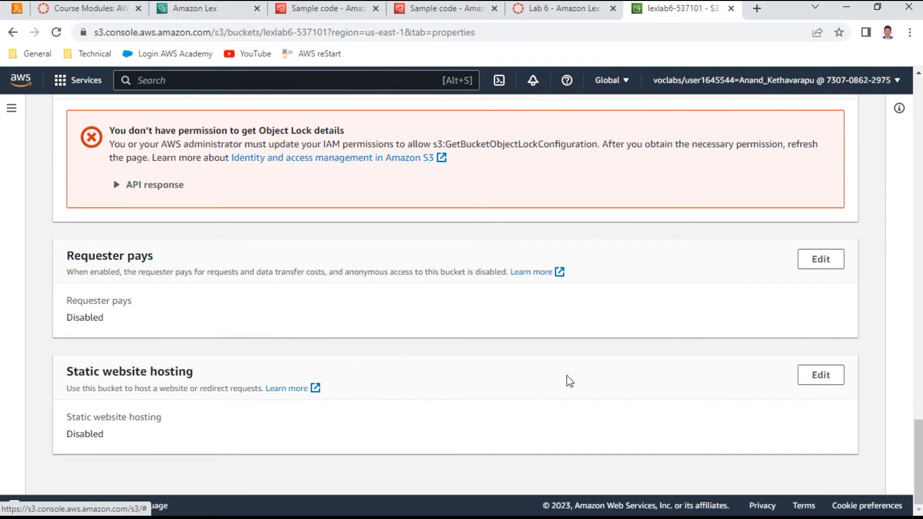
pyautogui.click(833, 376)
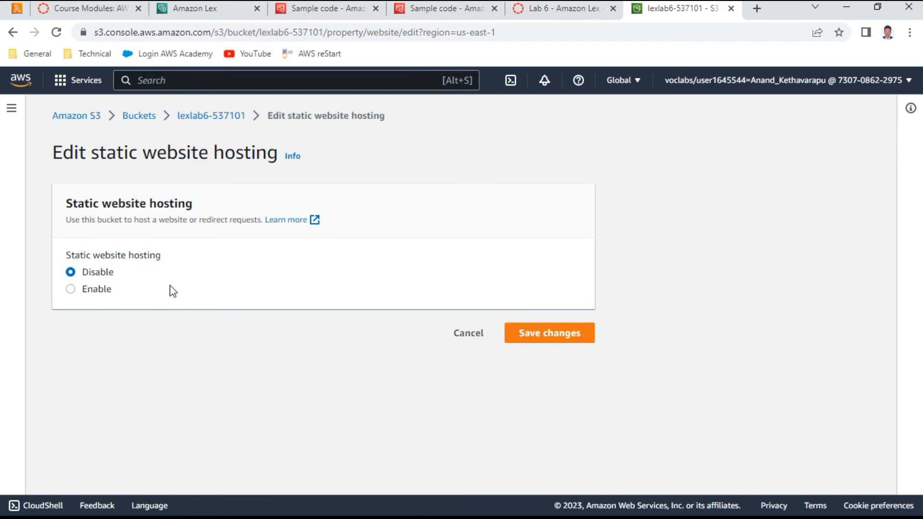
pyautogui.click(113, 290)
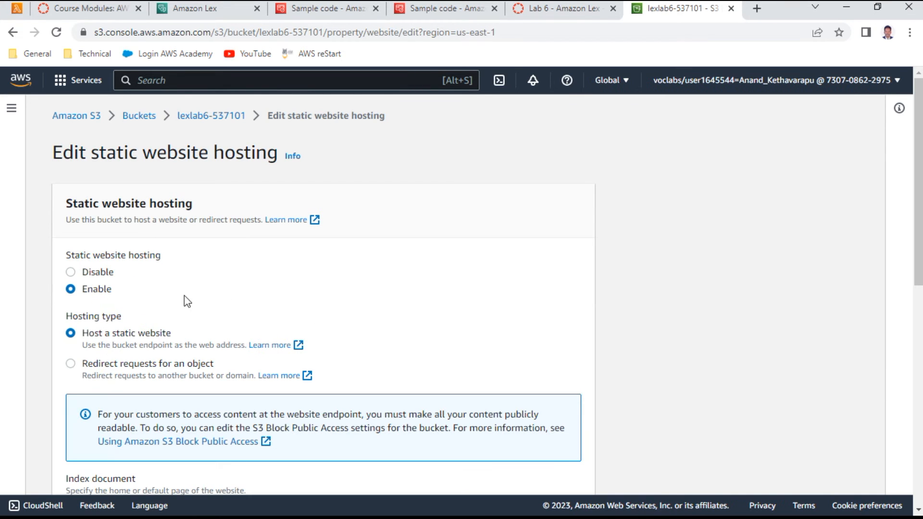
# - Set the index document to index.html and the error document to error.html, and save the hosting settings
pyautogui.scroll(-3, 306, 299)
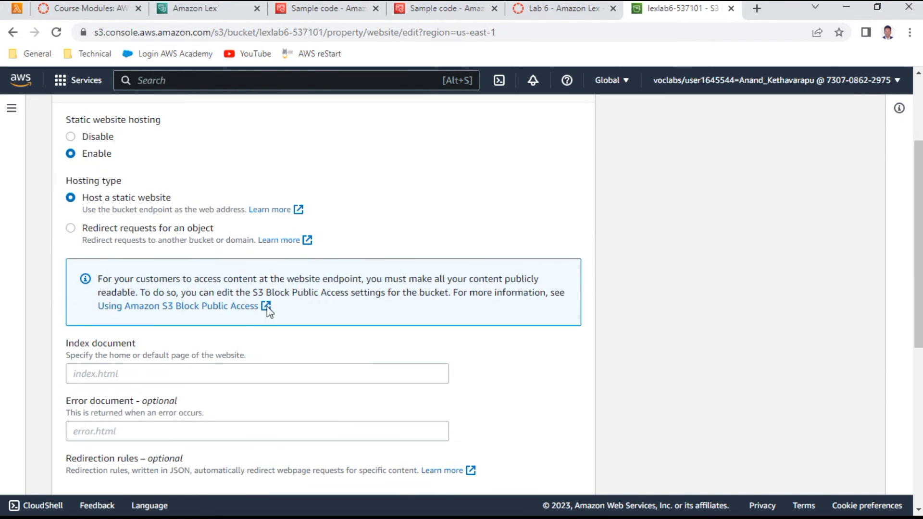
pyautogui.click(172, 371)
pyautogui.write('i')
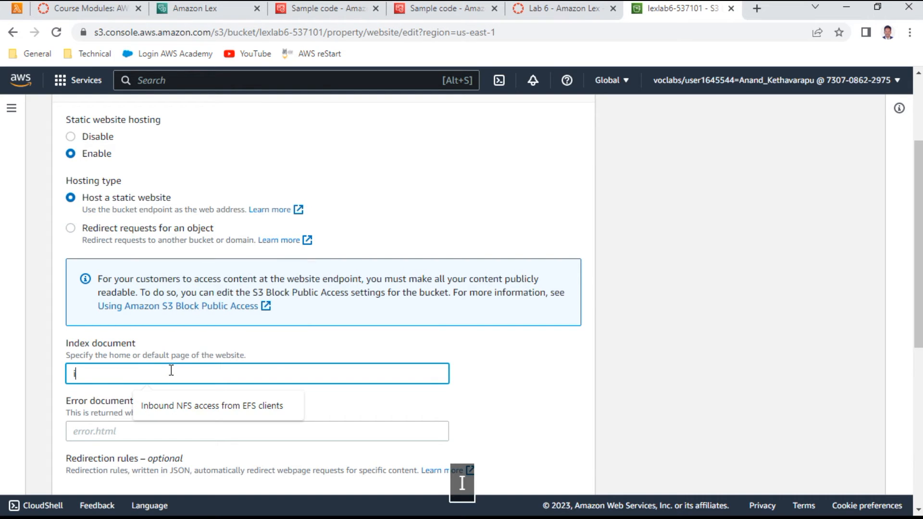
pyautogui.write('ndex.html')
pyautogui.press('Tab')
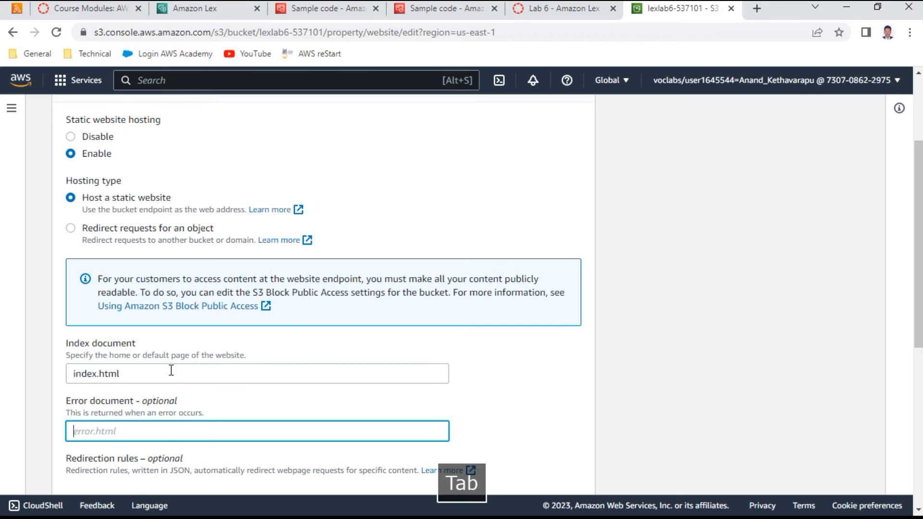
pyautogui.write('err')
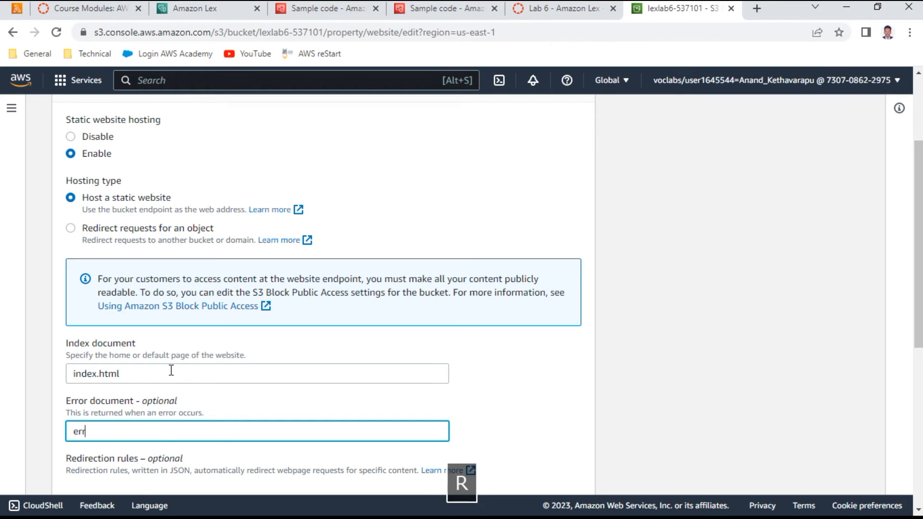
pyautogui.write('or.html')
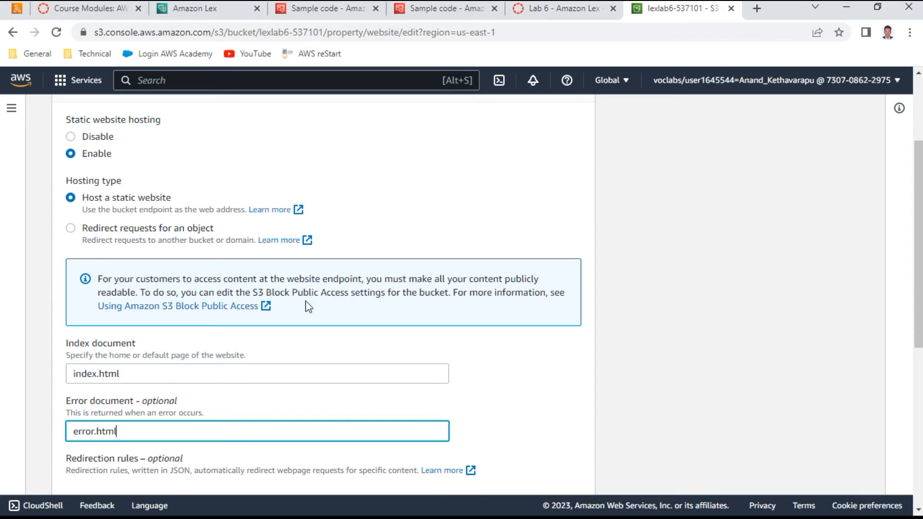
pyautogui.scroll(-7, 638, 314)
pyautogui.click(537, 471)
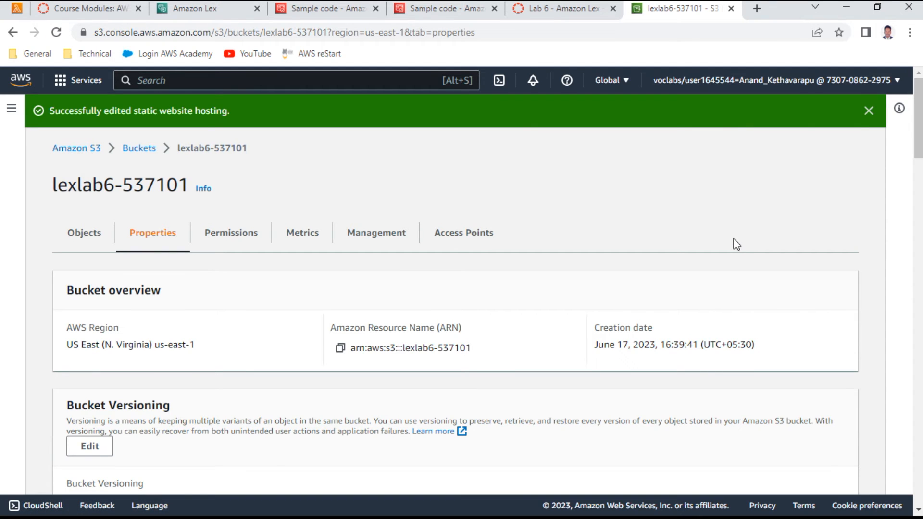
# - Open the bucket website endpoint from the static website hosting section to test the site
pyautogui.scroll(-20, 735, 246)
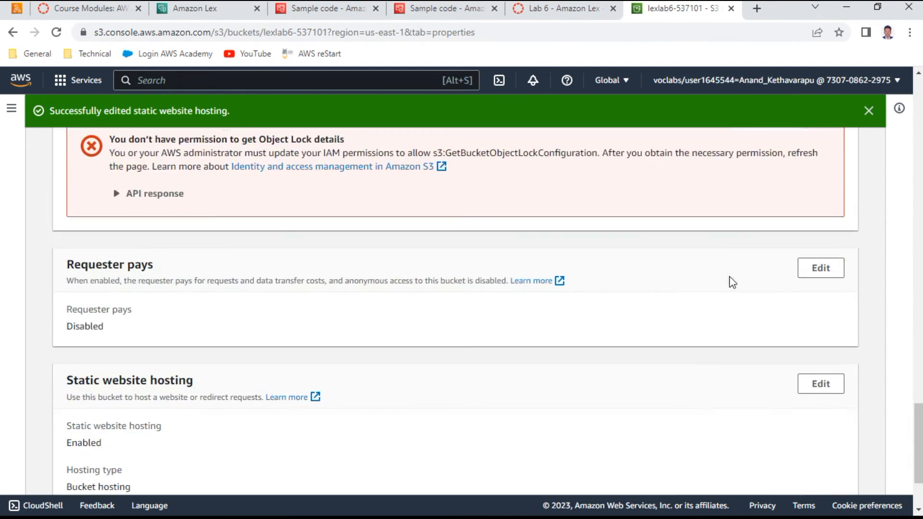
pyautogui.scroll(-3, 729, 288)
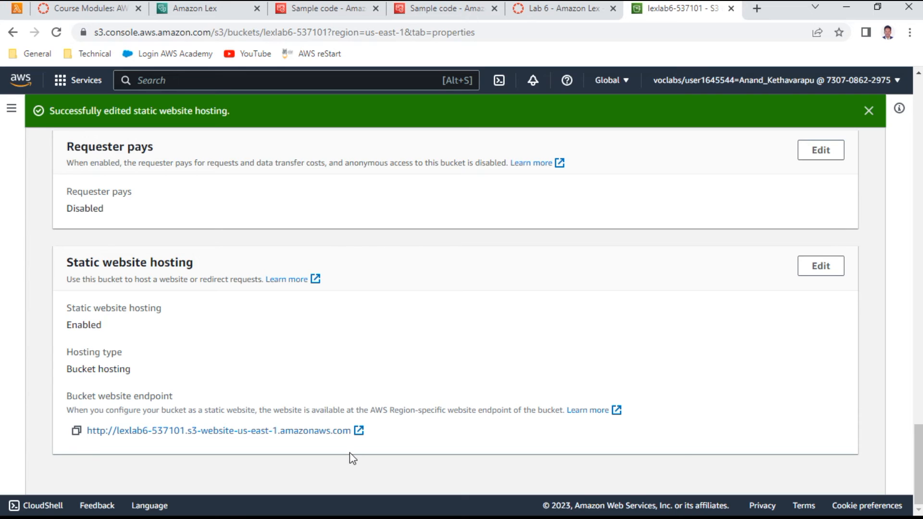
pyautogui.click(360, 431)
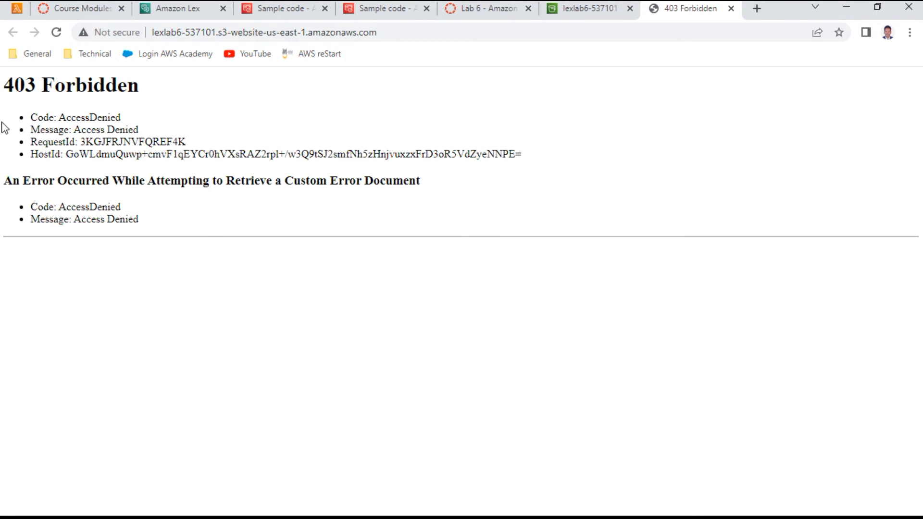
# - Read the lab's Task 10 instructions on updating the HTML file, public access settings and the bucket policy
pyautogui.click(603, 8)
pyautogui.click(486, 8)
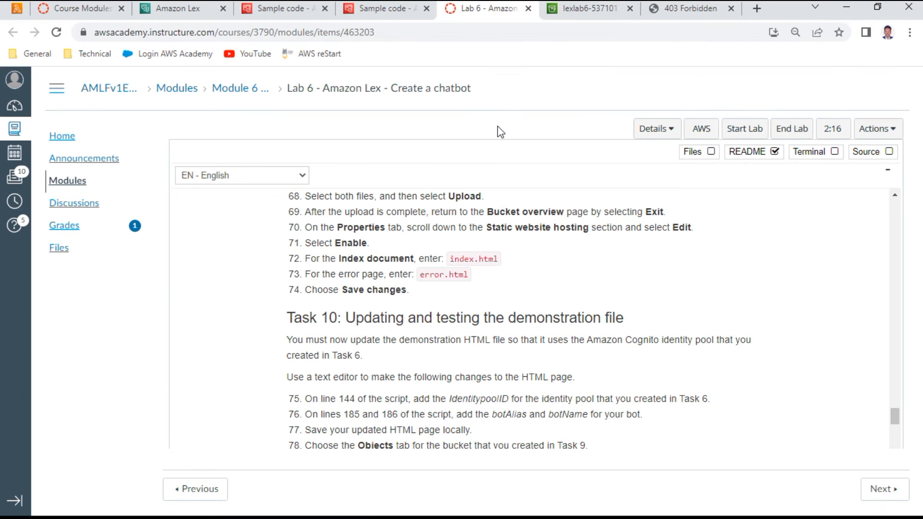
pyautogui.scroll(-3, 485, 214)
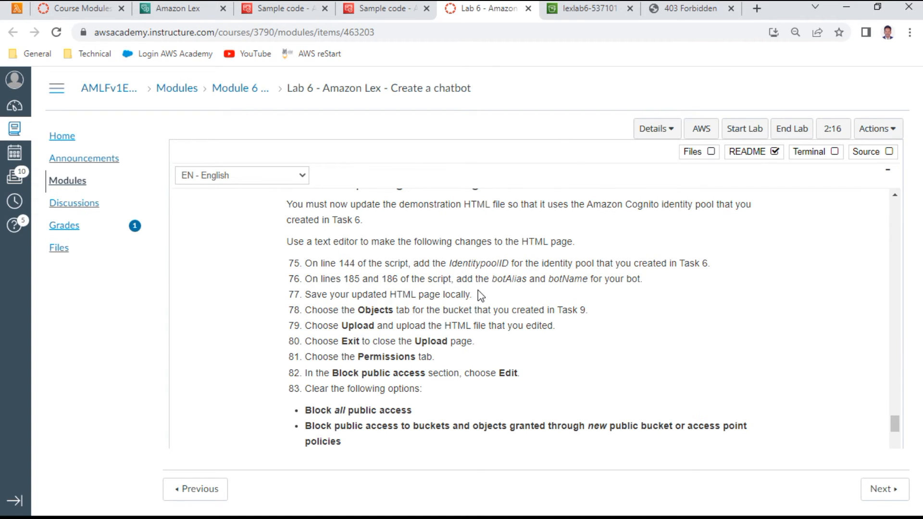
pyautogui.scroll(3, 480, 295)
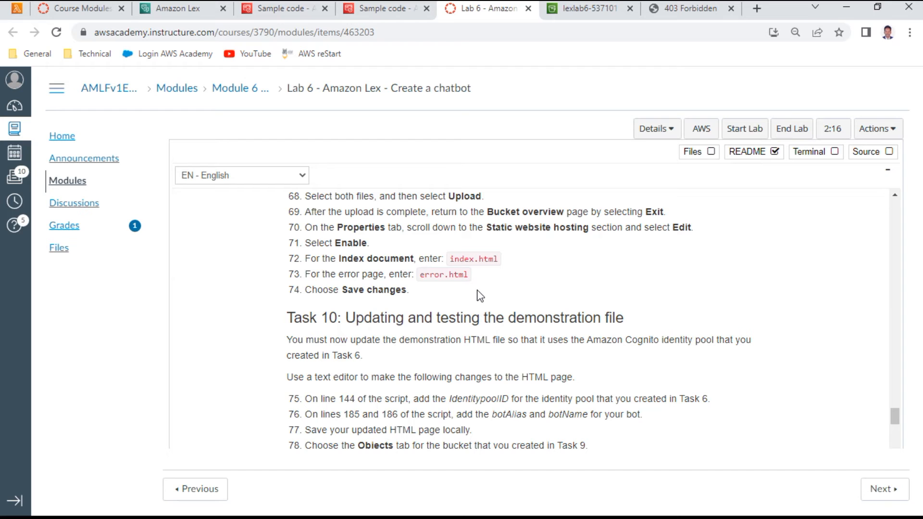
pyautogui.scroll(-2, 480, 295)
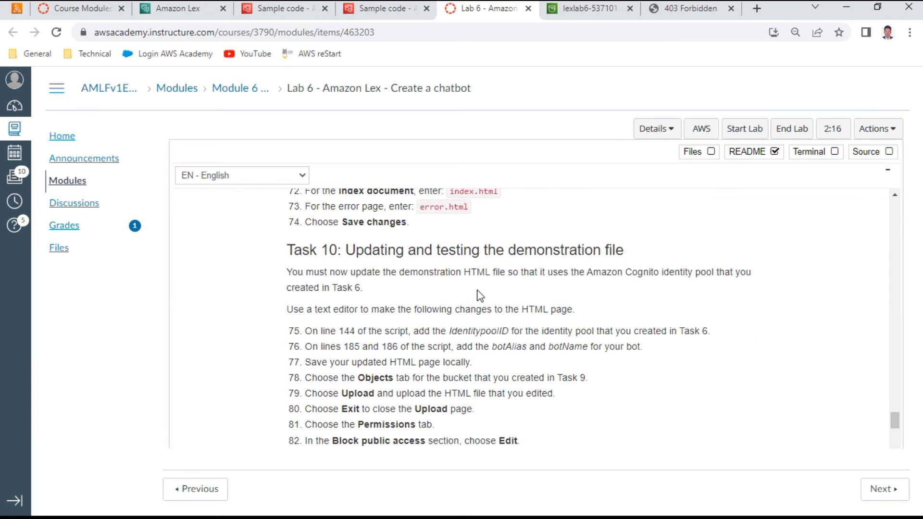
pyautogui.scroll(4, 479, 295)
pyautogui.scroll(-4, 479, 295)
pyautogui.scroll(-1, 474, 426)
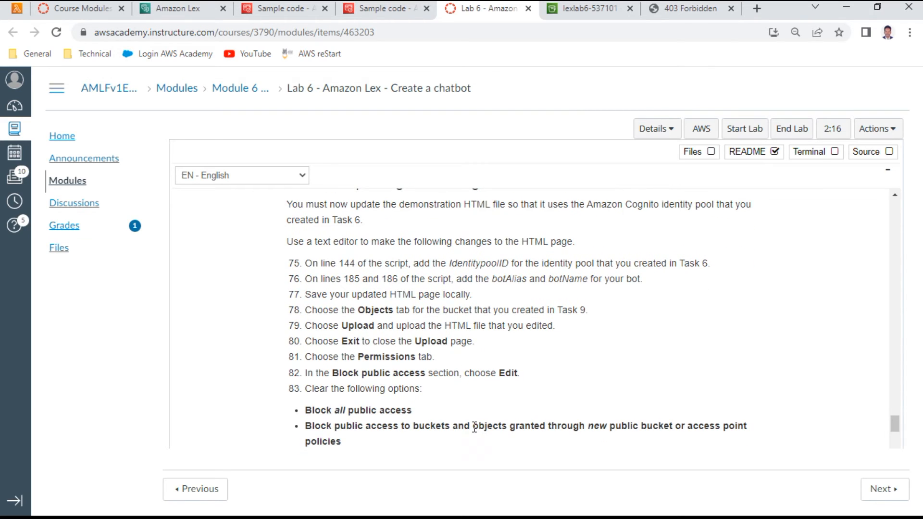
pyautogui.scroll(-1, 542, 364)
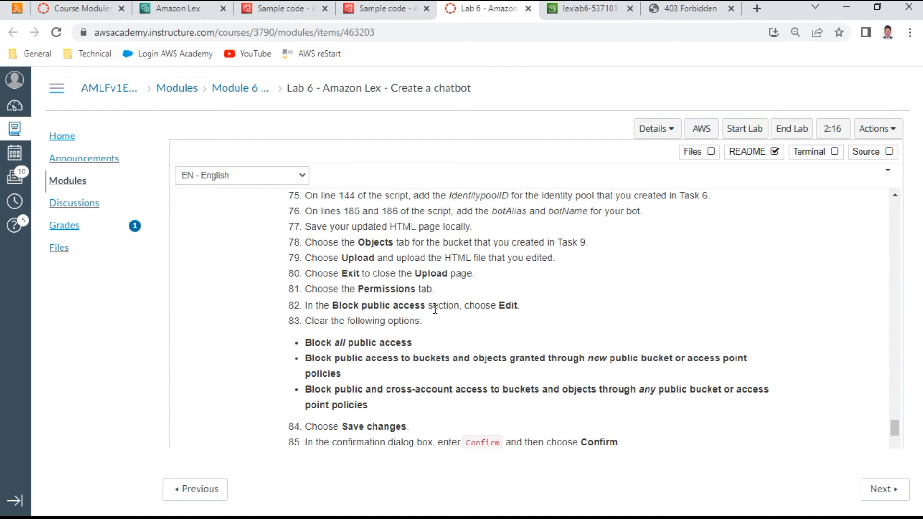
pyautogui.scroll(-1, 417, 356)
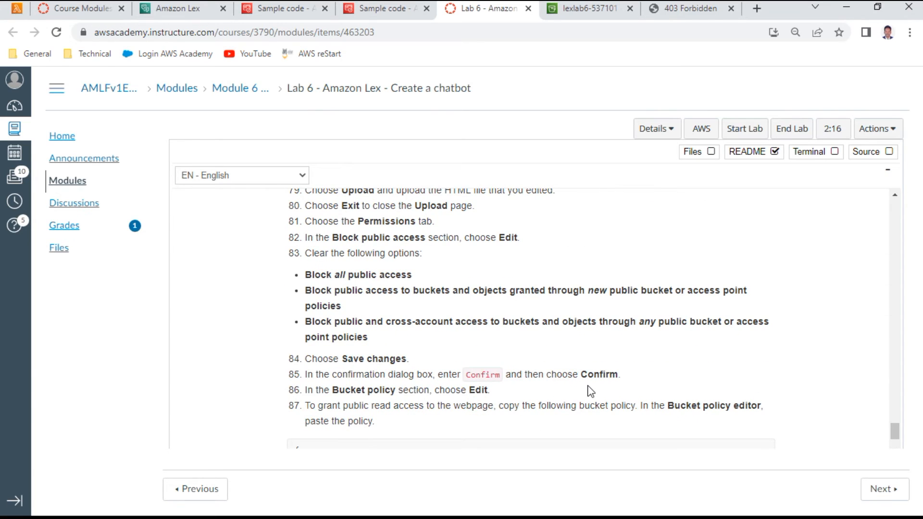
pyautogui.scroll(-1, 590, 390)
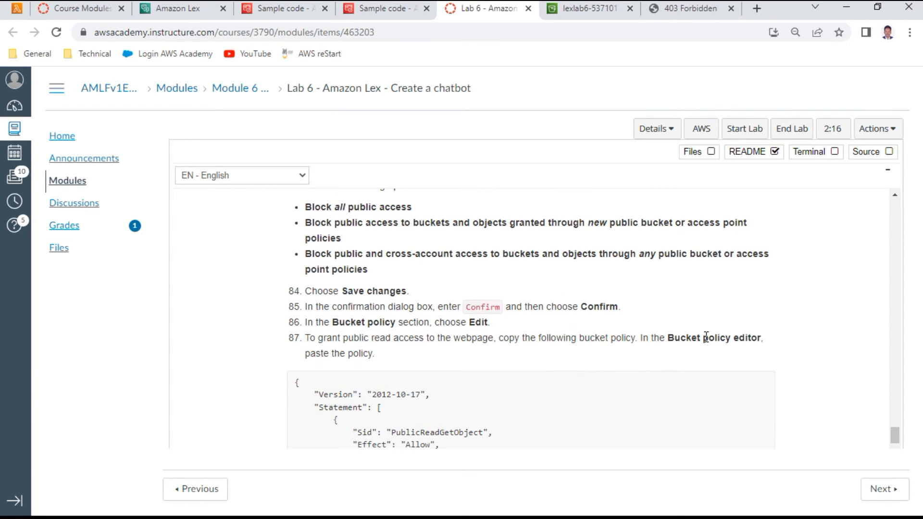
# - Open the bucket policy of lexlab6-537101 for editing from the bucket's permissions
pyautogui.click(595, 6)
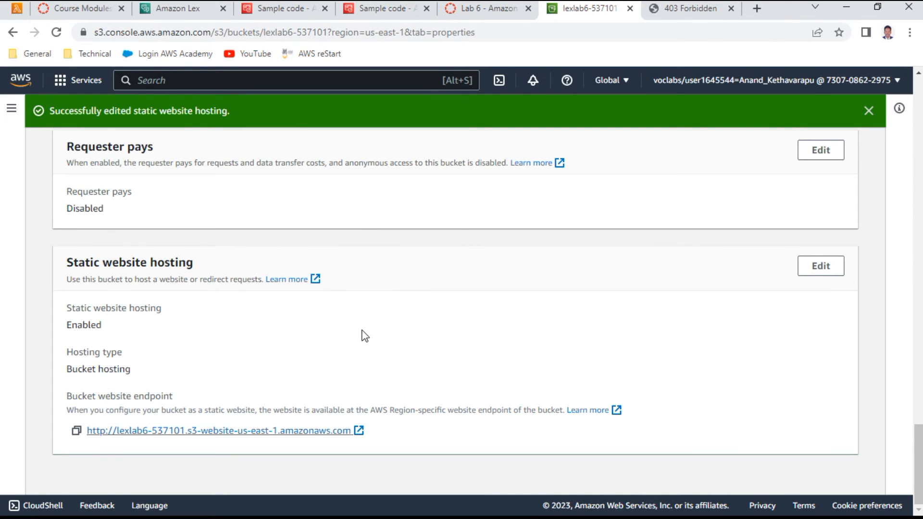
pyautogui.scroll(12, 362, 335)
pyautogui.scroll(12, 364, 335)
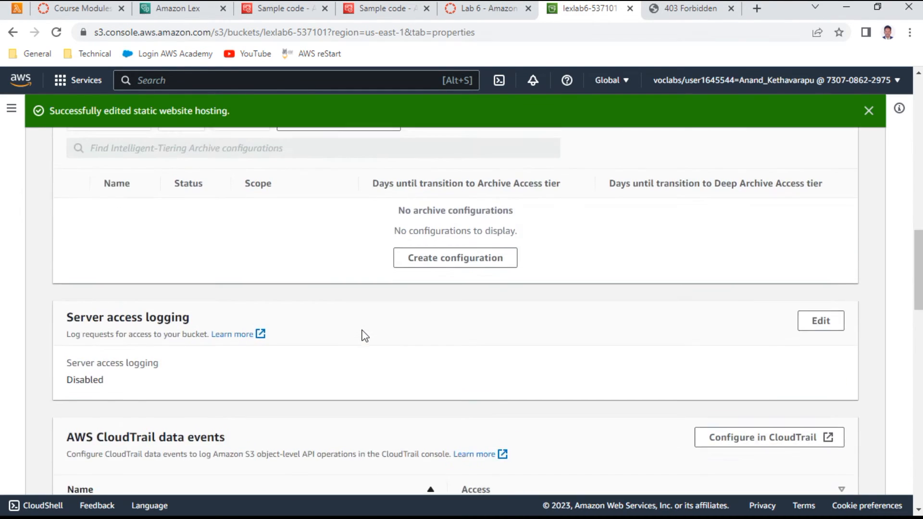
pyautogui.scroll(4, 364, 335)
pyautogui.scroll(-4, 364, 335)
pyautogui.scroll(4, 363, 332)
pyautogui.click(264, 245)
pyautogui.scroll(-5, 311, 340)
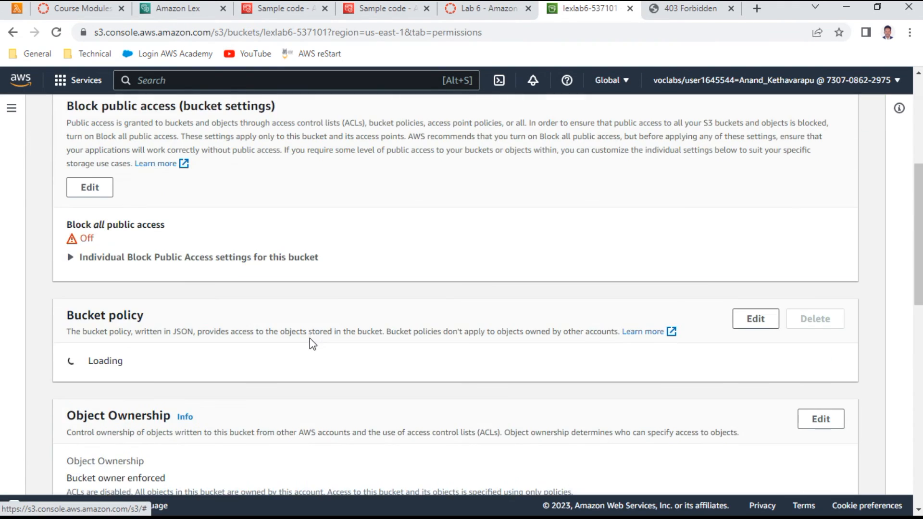
pyautogui.scroll(-1, 310, 339)
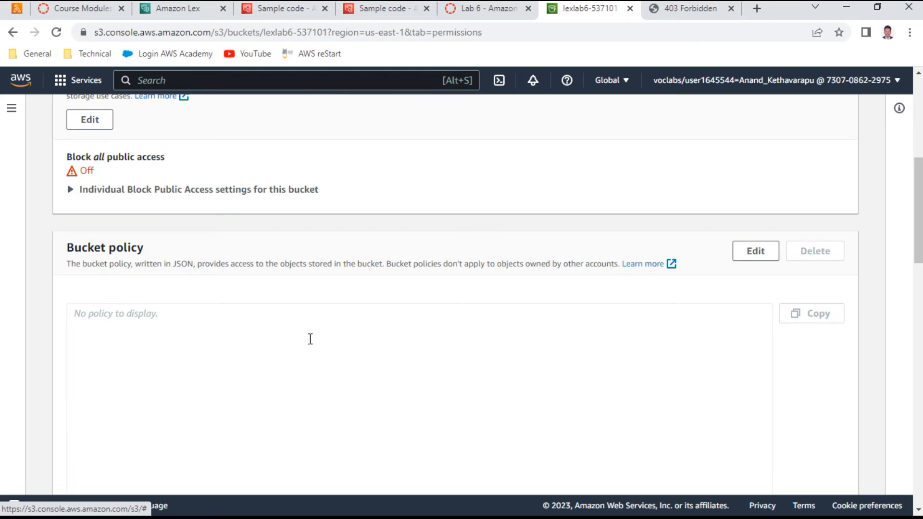
pyautogui.click(761, 256)
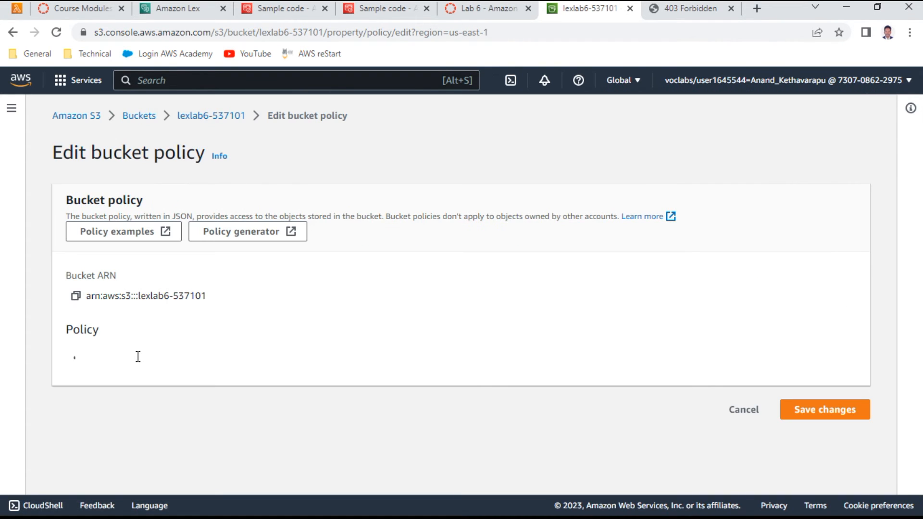
pyautogui.scroll(-2, 139, 351)
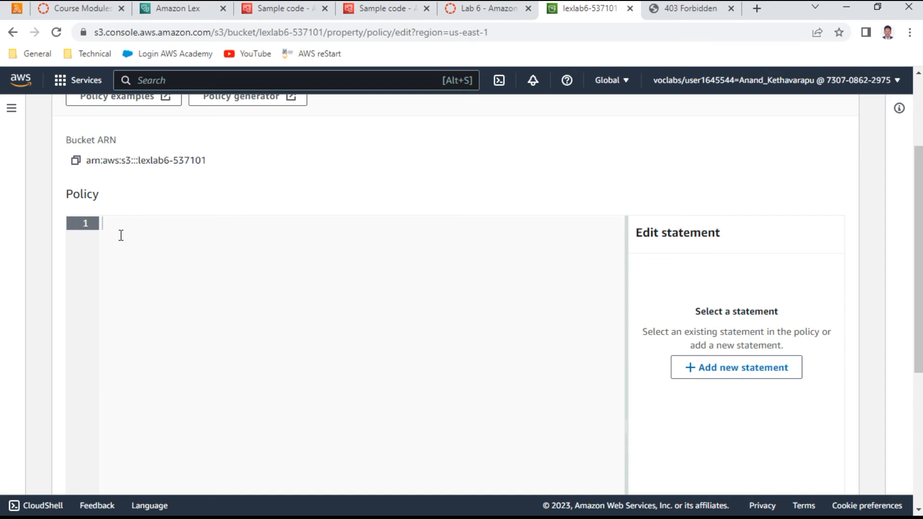
# - Copy the PublicReadGetObject policy from the lab instructions and paste it into the bucket policy editor
pyautogui.click(498, 12)
pyautogui.scroll(-1, 419, 226)
pyautogui.moveTo(291, 312); pyautogui.dragTo(366, 423)
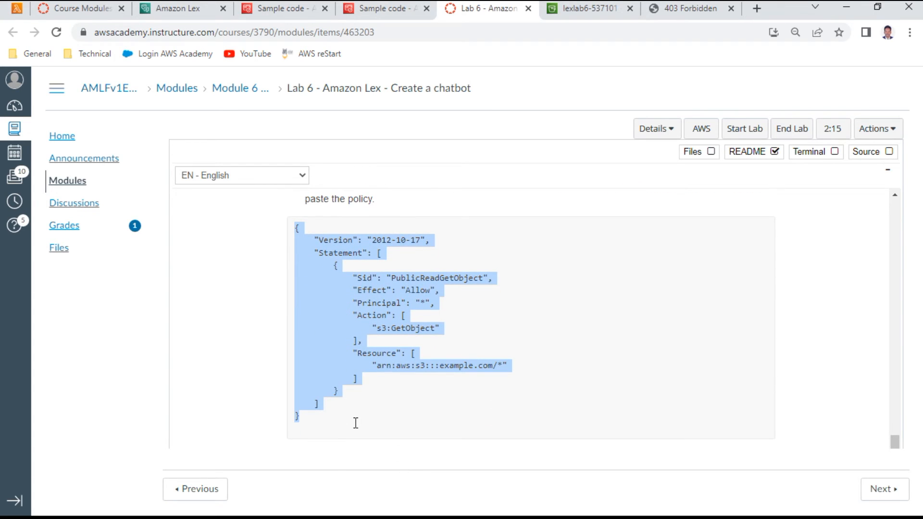
pyautogui.hotkey('ctrl', 'c')
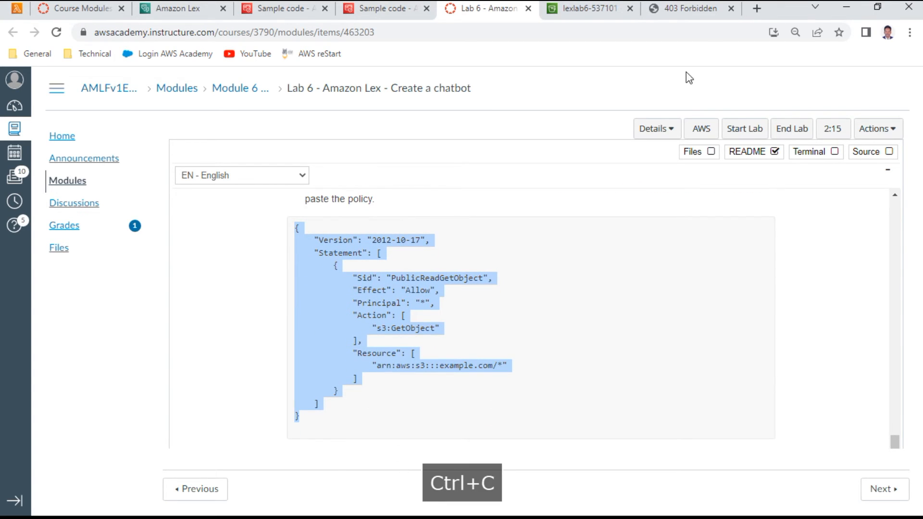
pyautogui.click(595, 14)
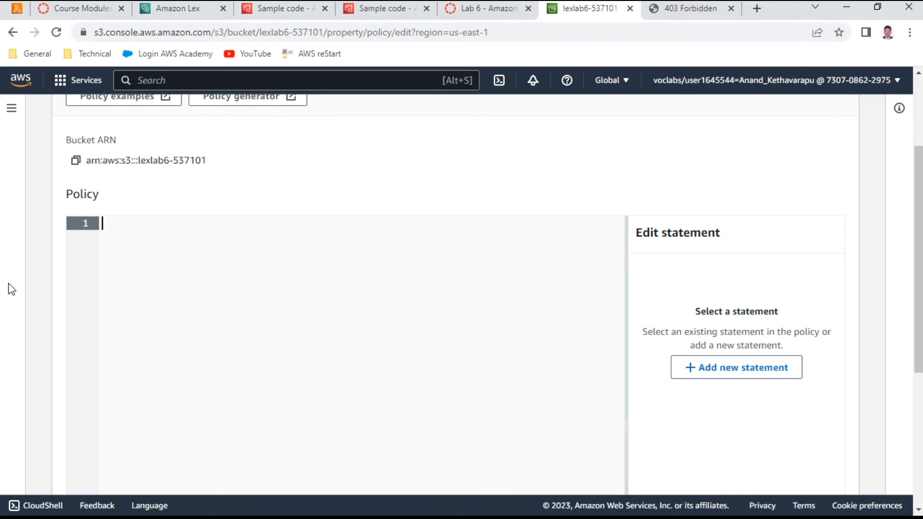
pyautogui.hotkey('ctrl', 'v')
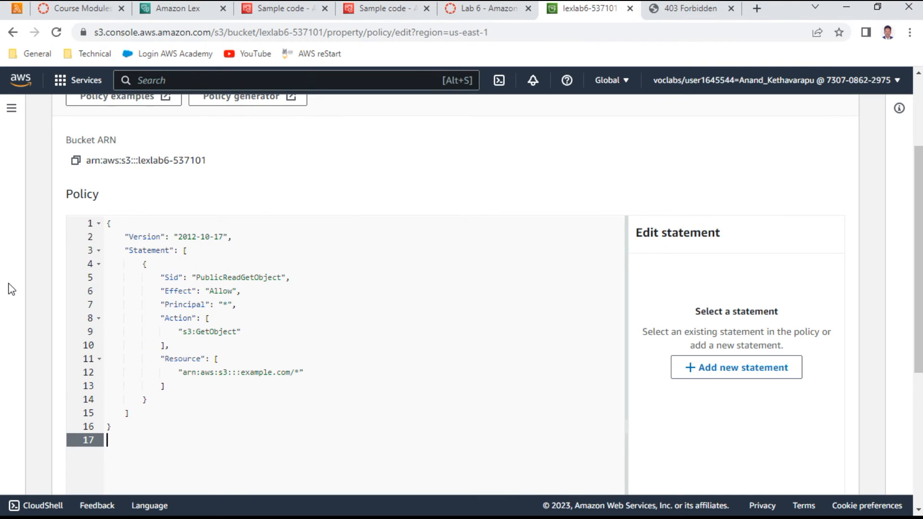
# - Replace example.com in the policy's Resource ARN with lexlabs-537101, keeping the trailing /*
pyautogui.click(291, 373)
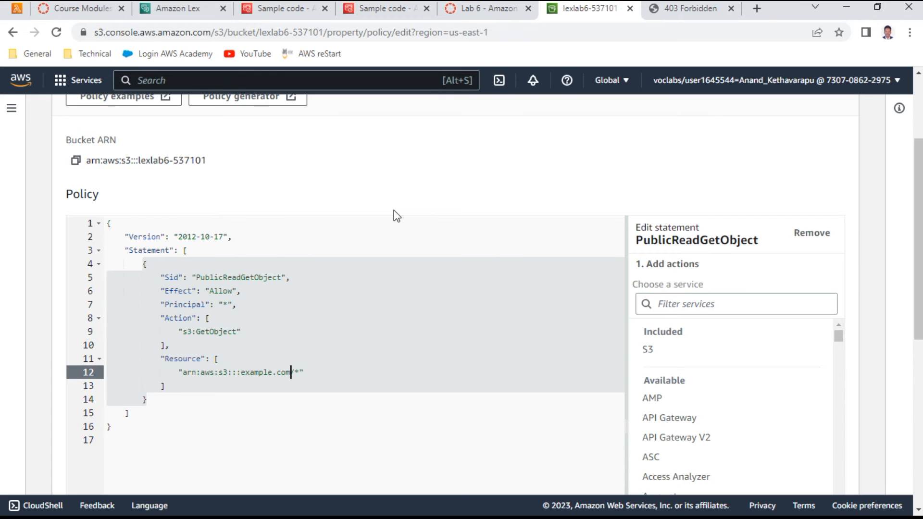
pyautogui.scroll(3, 393, 216)
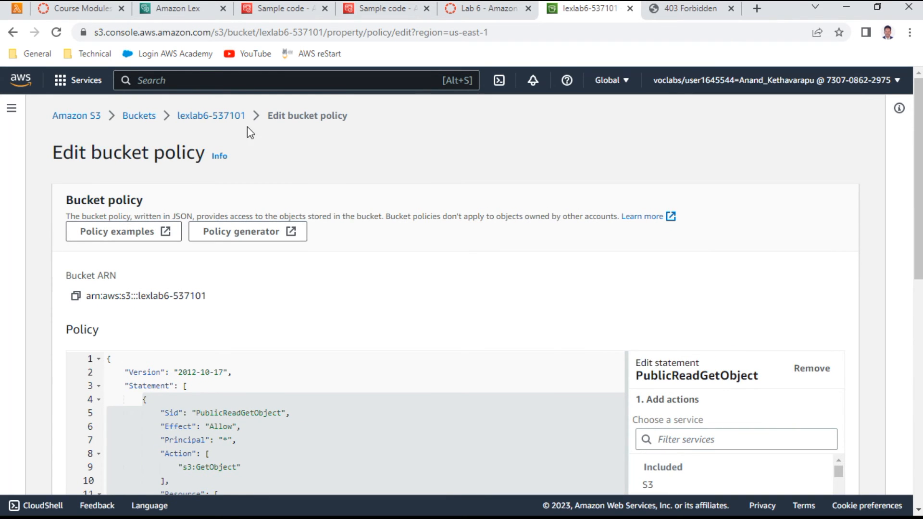
pyautogui.scroll(-4, 290, 249)
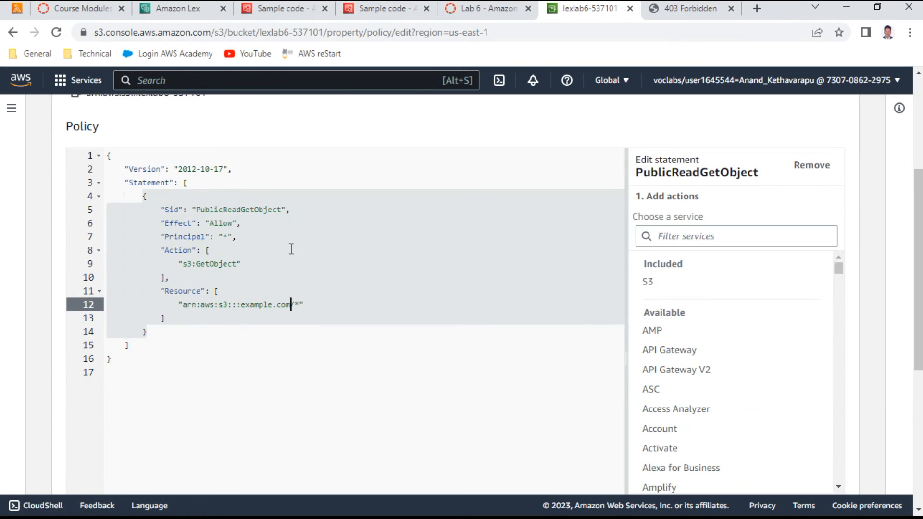
pyautogui.press('BackSpace')
pyautogui.press('BackSpace')
pyautogui.press('BackSpace')
pyautogui.press('BackSpace')
pyautogui.press('BackSpace')
pyautogui.press('BackSpace')
pyautogui.press('BackSpace')
pyautogui.press('BackSpace')
pyautogui.press('BackSpace')
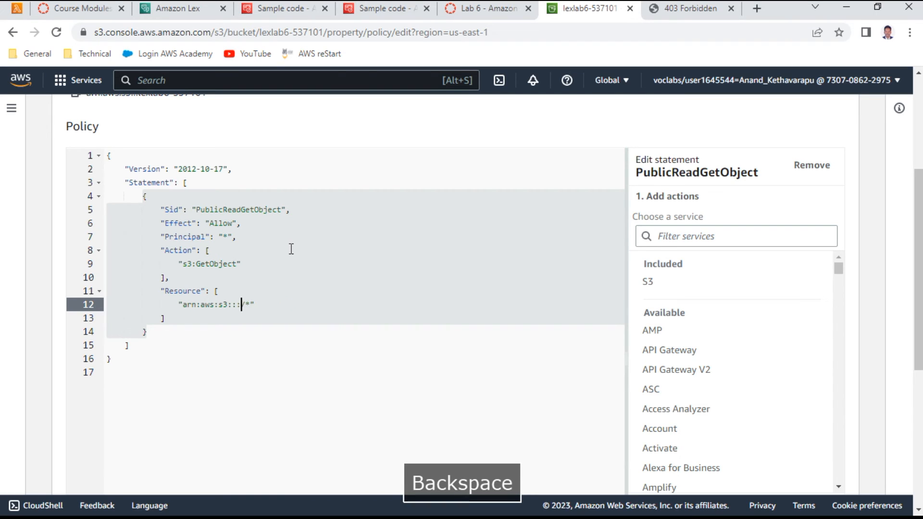
pyautogui.write('lex')
pyautogui.write('labs')
pyautogui.write('-')
pyautogui.write('5371')
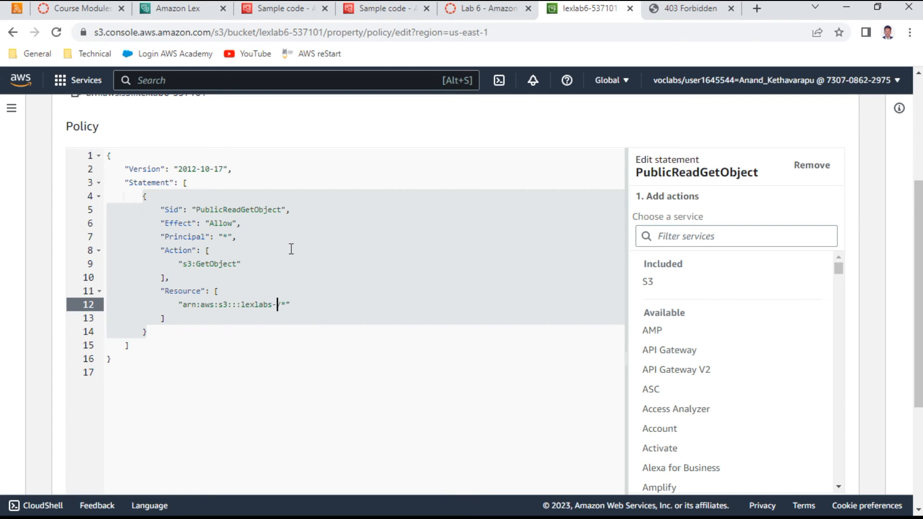
pyautogui.write('01')
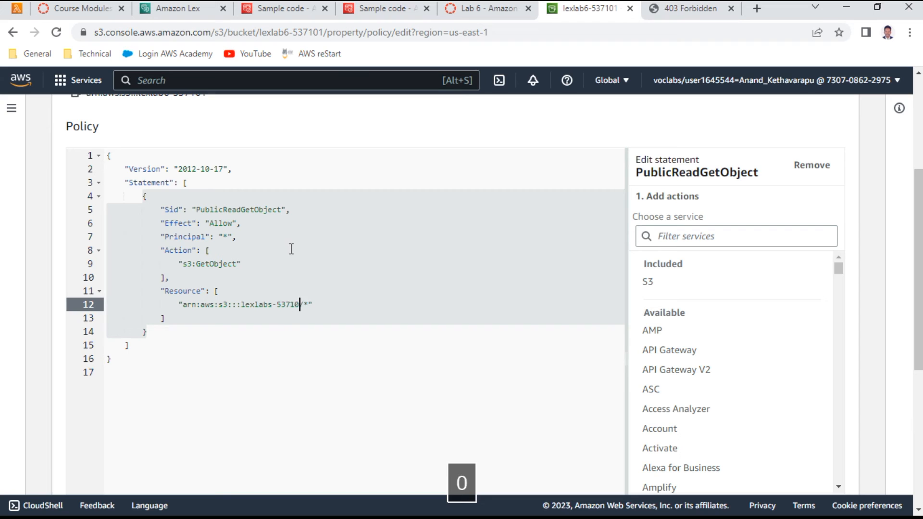
# - Correct the bucket name in the policy's Resource ARN to lexlab6-537101
pyautogui.scroll(4, 290, 249)
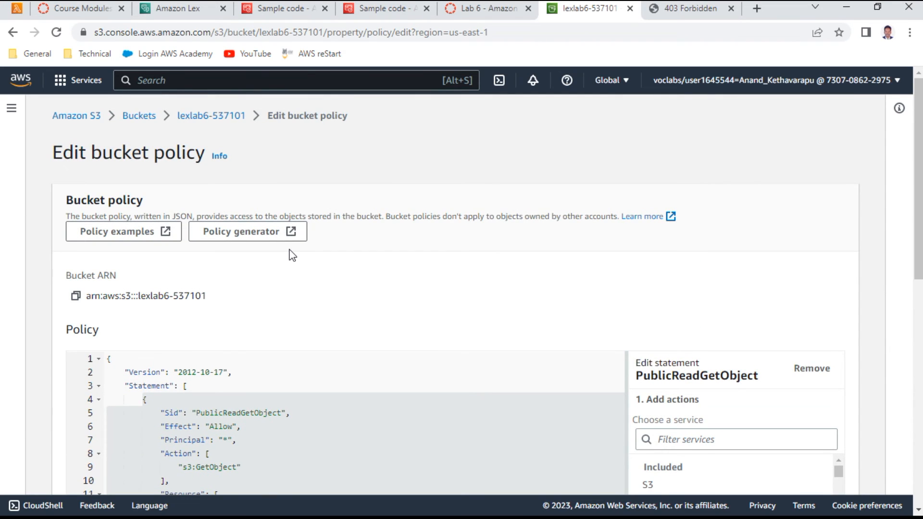
pyautogui.scroll(-4, 291, 254)
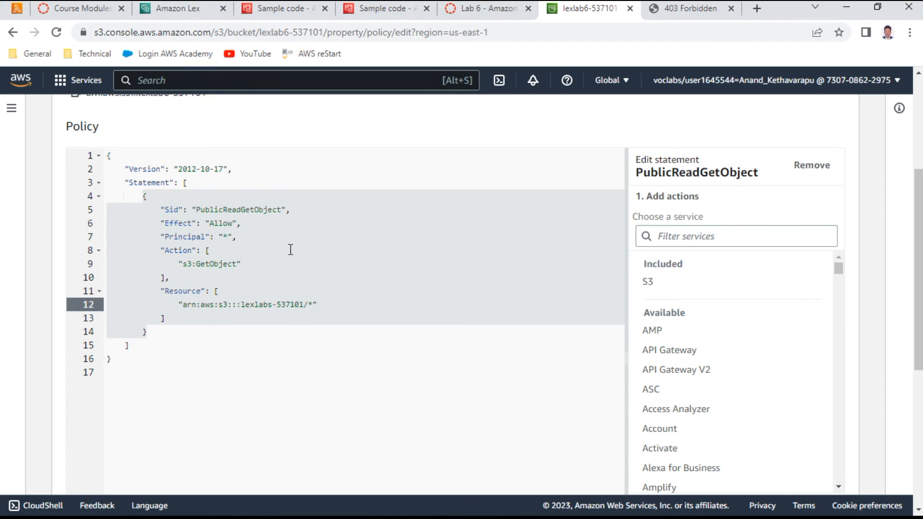
pyautogui.press('Left')
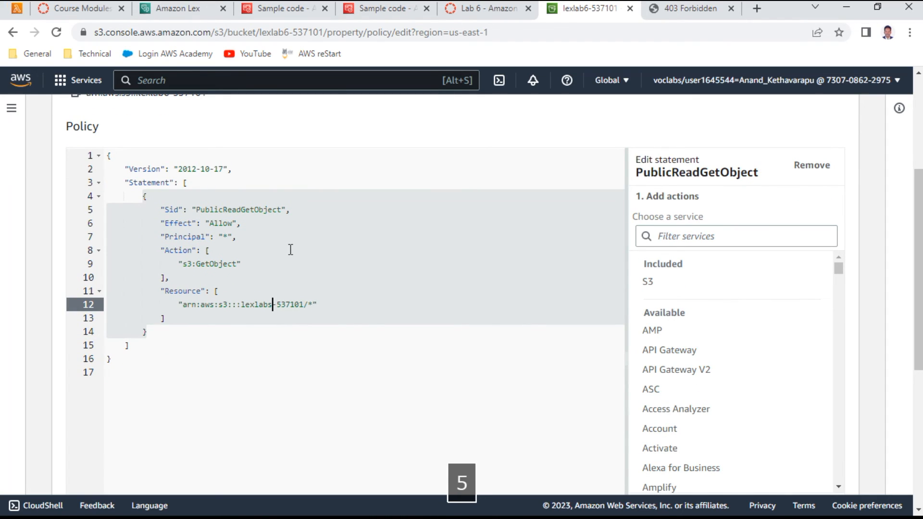
pyautogui.write('6')
pyautogui.scroll(-4, 290, 250)
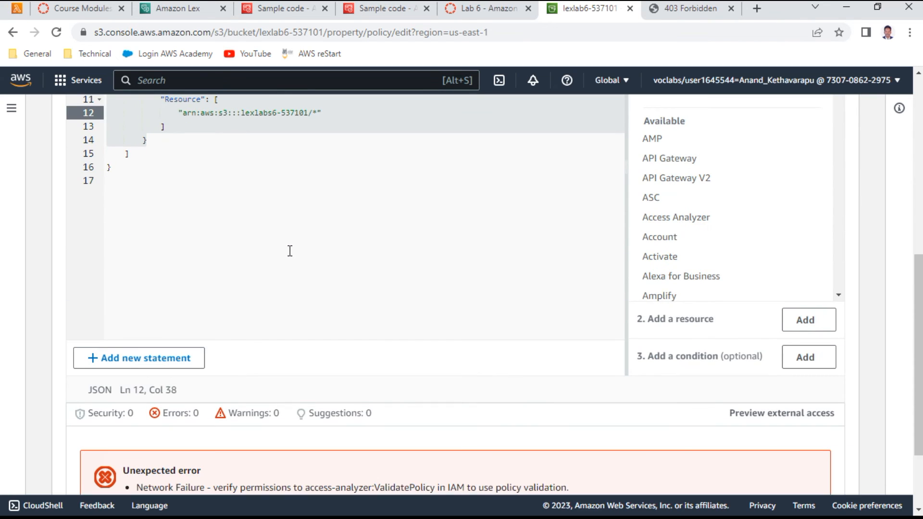
pyautogui.scroll(-2, 719, 336)
pyautogui.scroll(4, 272, 218)
pyautogui.press('Left')
pyautogui.press('BackSpace')
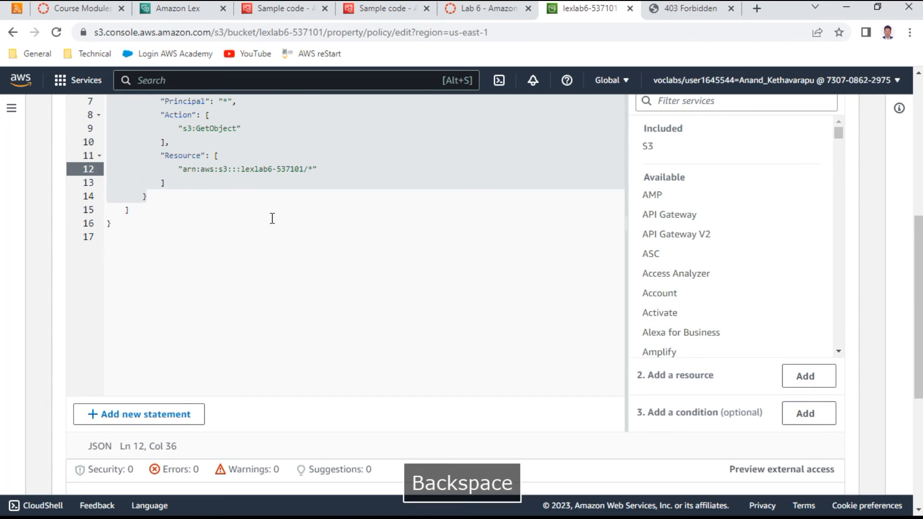
# - Save the edited bucket policy
pyautogui.scroll(-3, 298, 208)
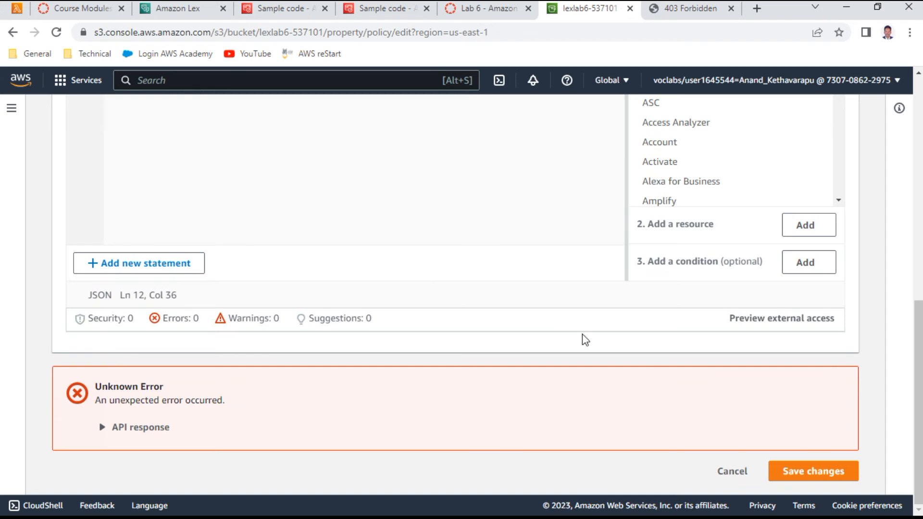
pyautogui.scroll(-3, 759, 451)
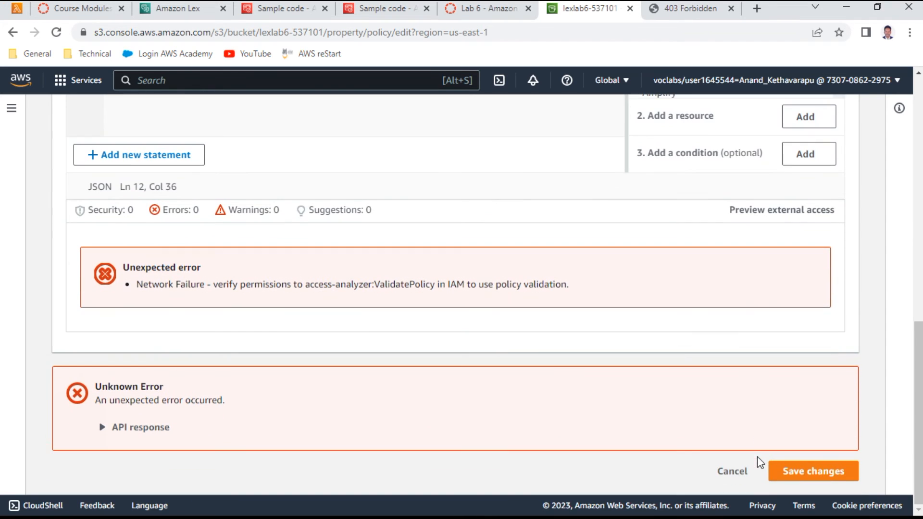
pyautogui.click(802, 479)
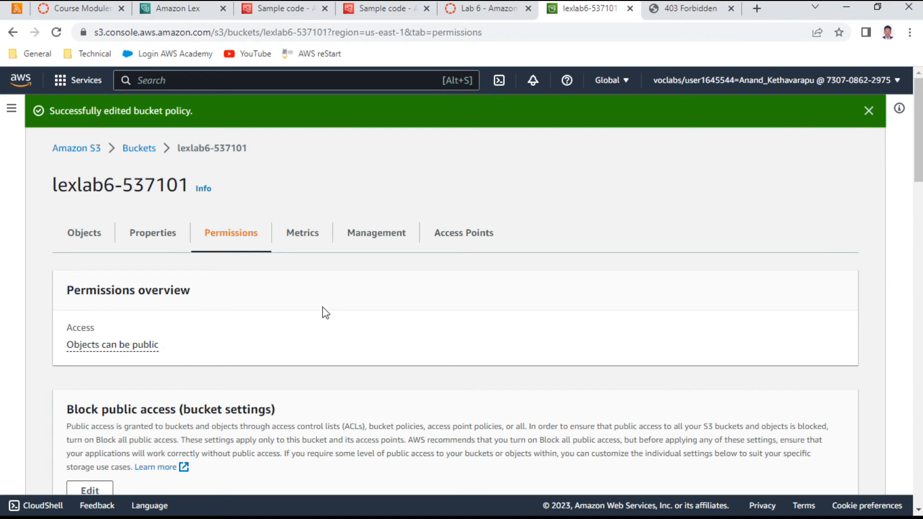
# - Reload the bucket's website endpoint page and go to the bot's message box
pyautogui.click(688, 8)
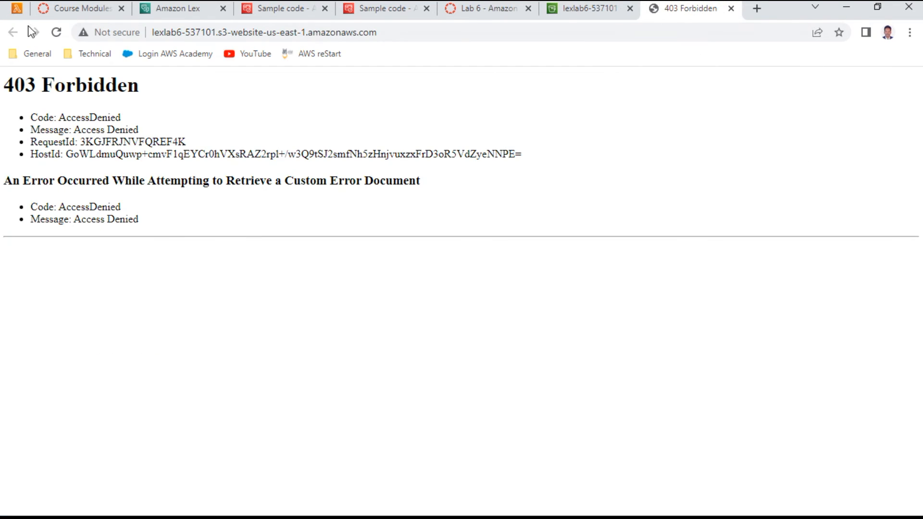
pyautogui.click(56, 33)
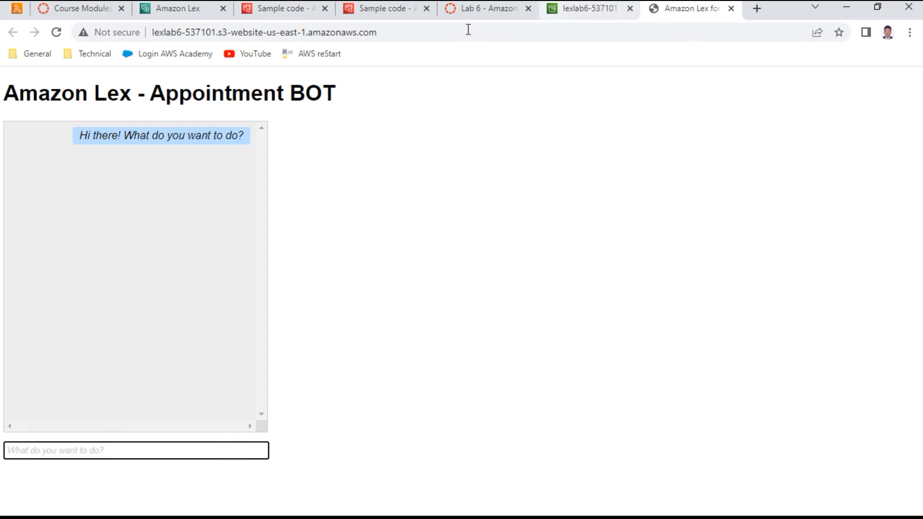
pyautogui.click(140, 450)
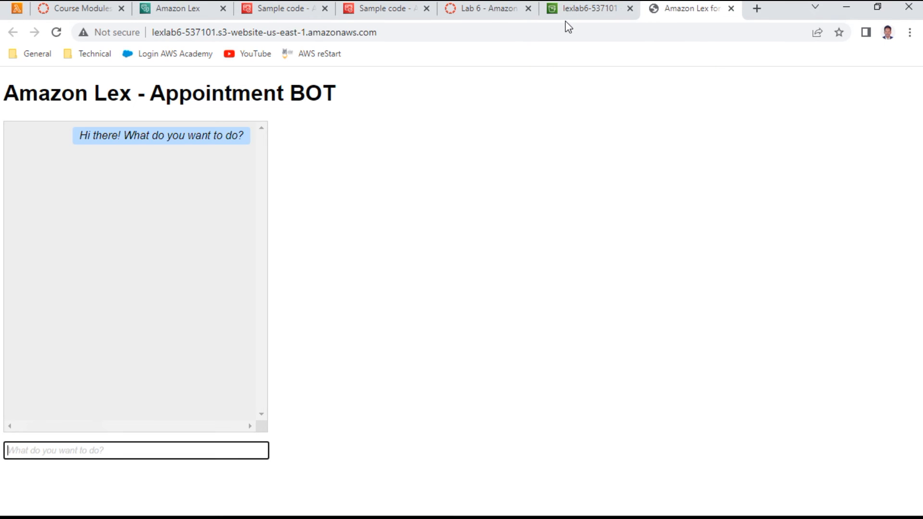
# - Copy the test phrase "I would like to make an appointment" from Task 2 of the lab instructions
pyautogui.click(511, 10)
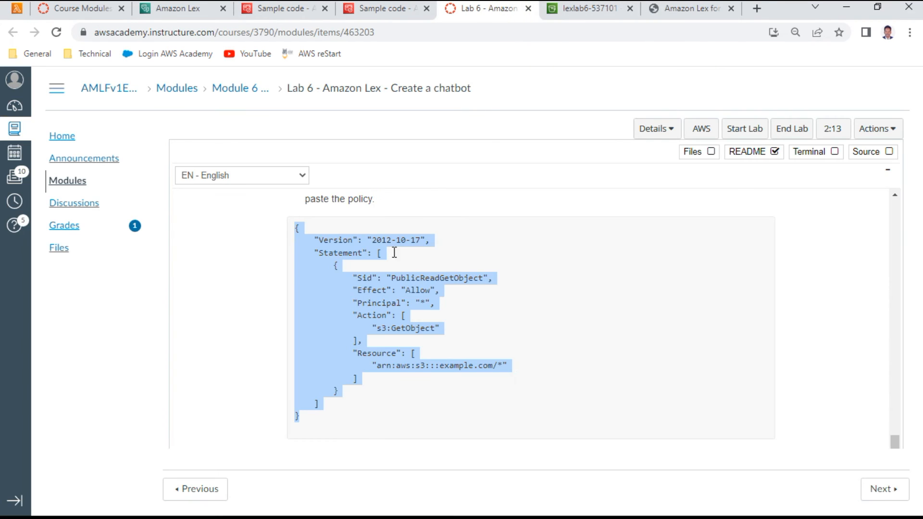
pyautogui.scroll(-3, 385, 280)
pyautogui.scroll(-3, 385, 280)
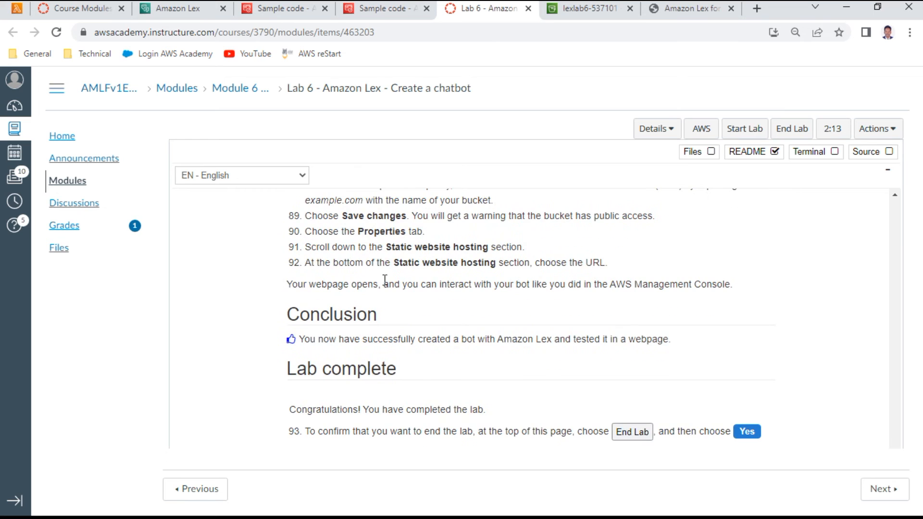
pyautogui.scroll(-3, 385, 280)
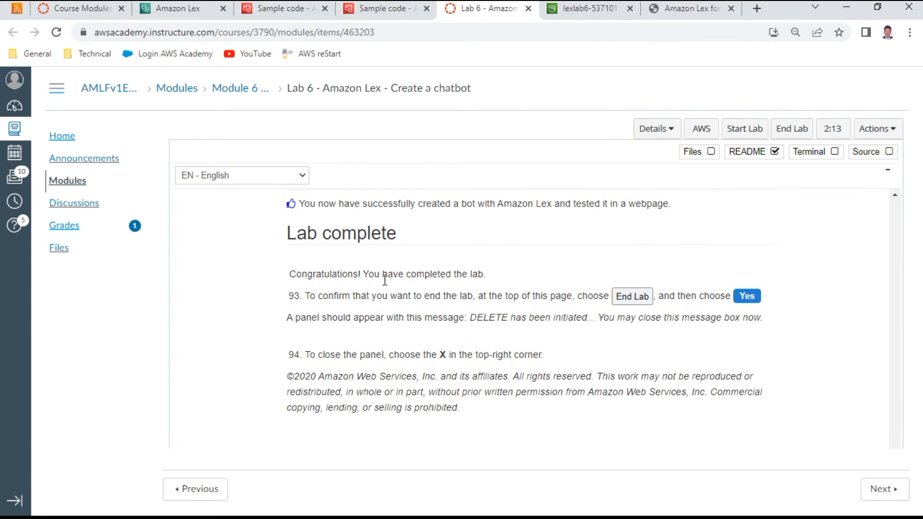
pyautogui.scroll(15, 385, 280)
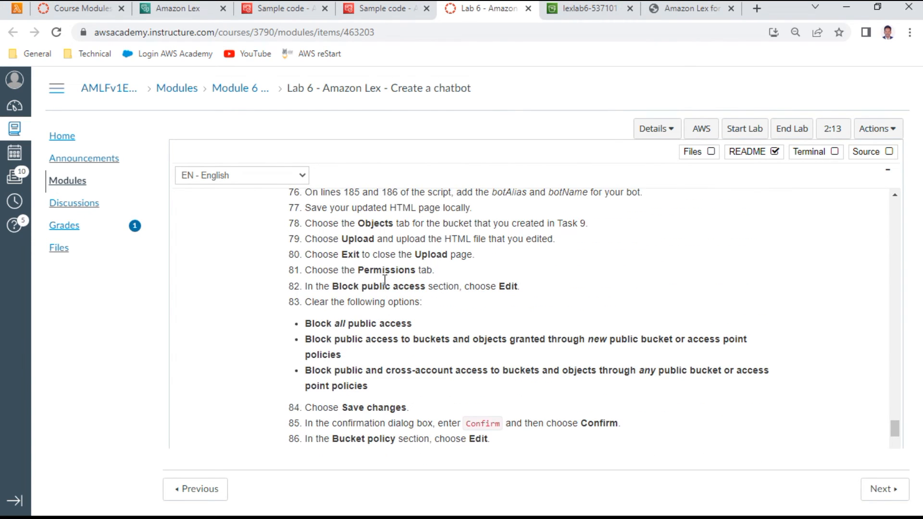
pyautogui.scroll(2, 385, 279)
pyautogui.scroll(3, 384, 280)
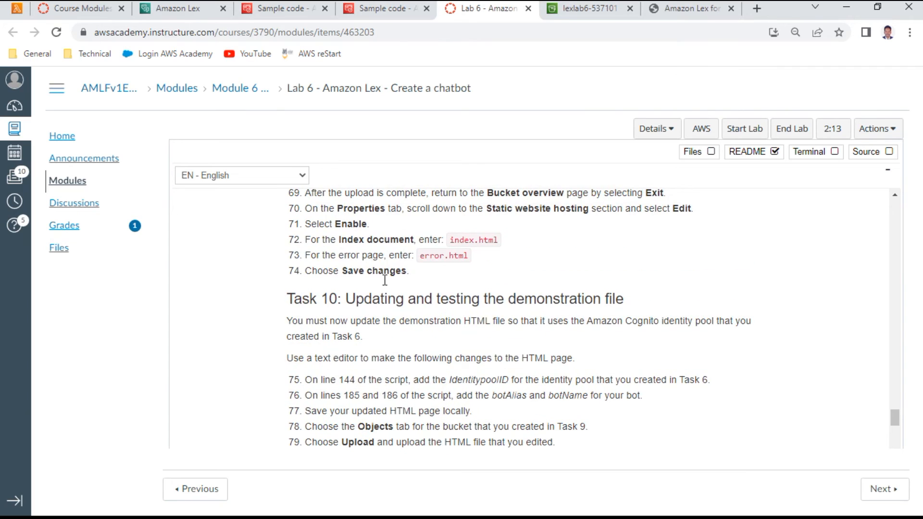
pyautogui.scroll(20, 385, 279)
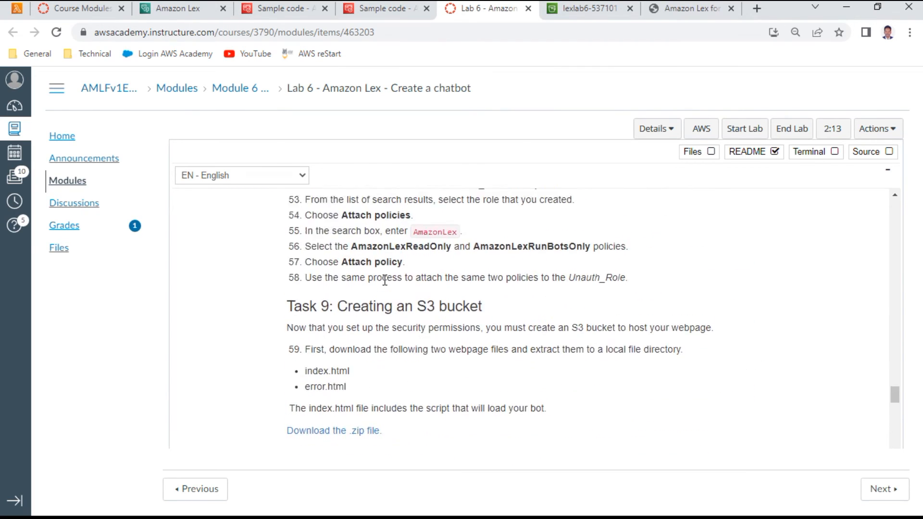
pyautogui.scroll(15, 385, 280)
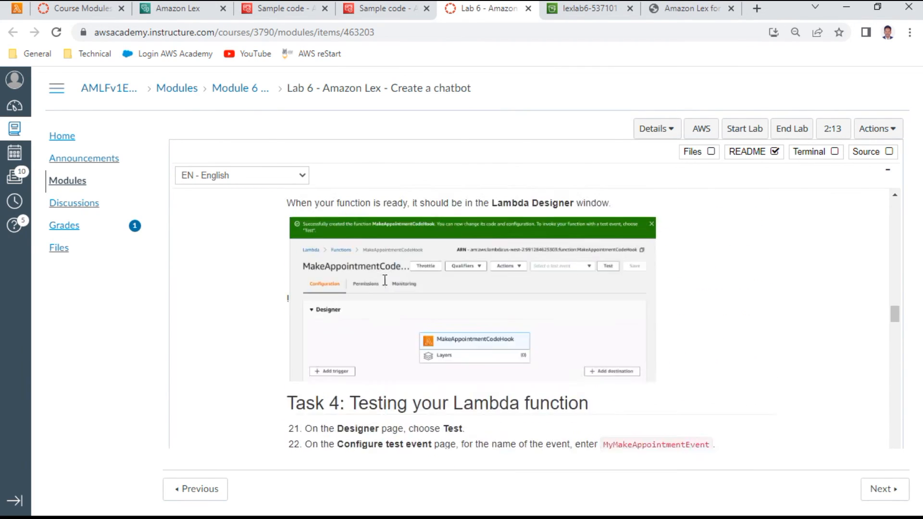
pyautogui.scroll(1, 385, 280)
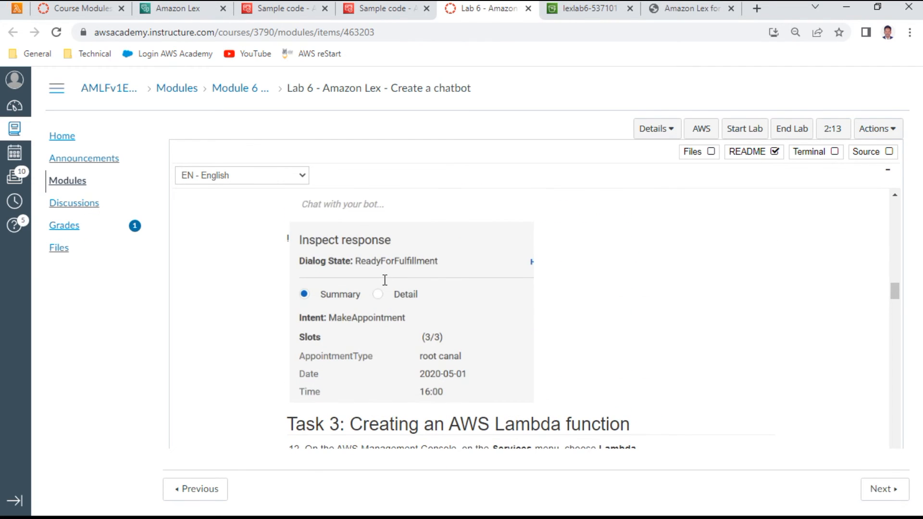
pyautogui.scroll(7, 385, 279)
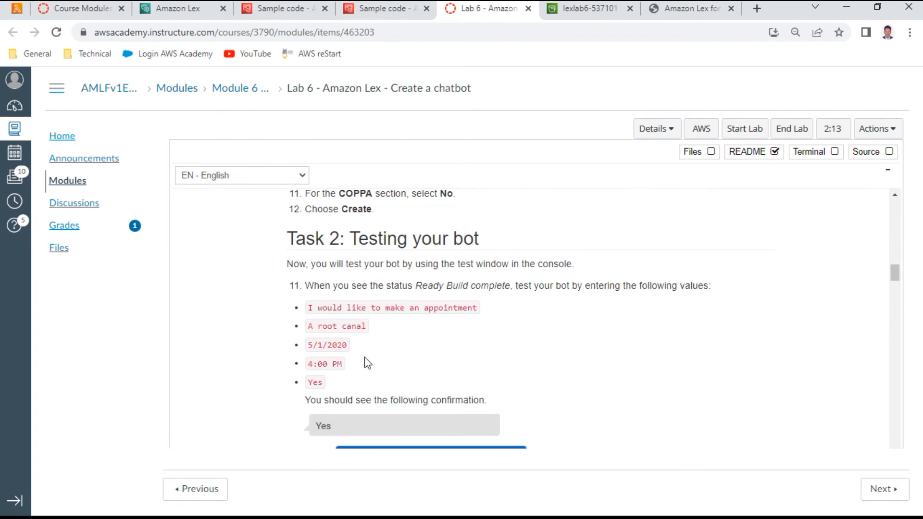
pyautogui.tripleClick(397, 307)
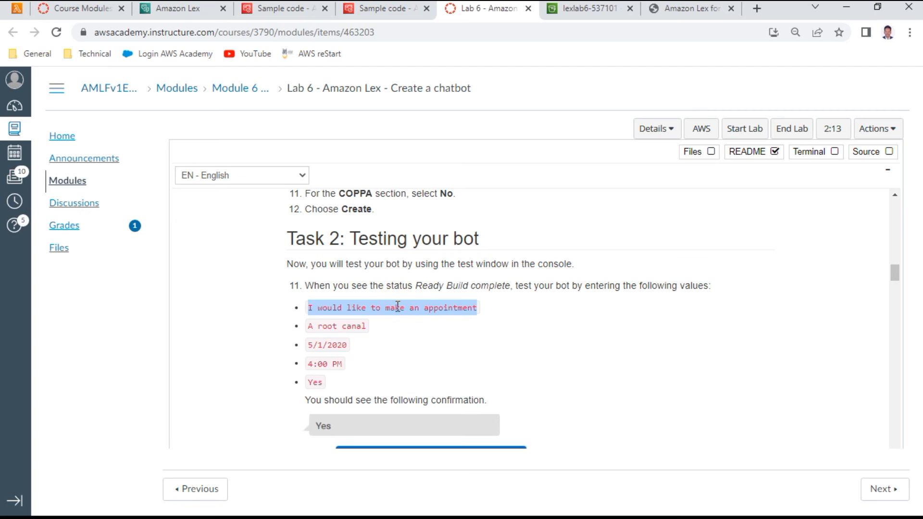
pyautogui.hotkey('ctrl', 'c')
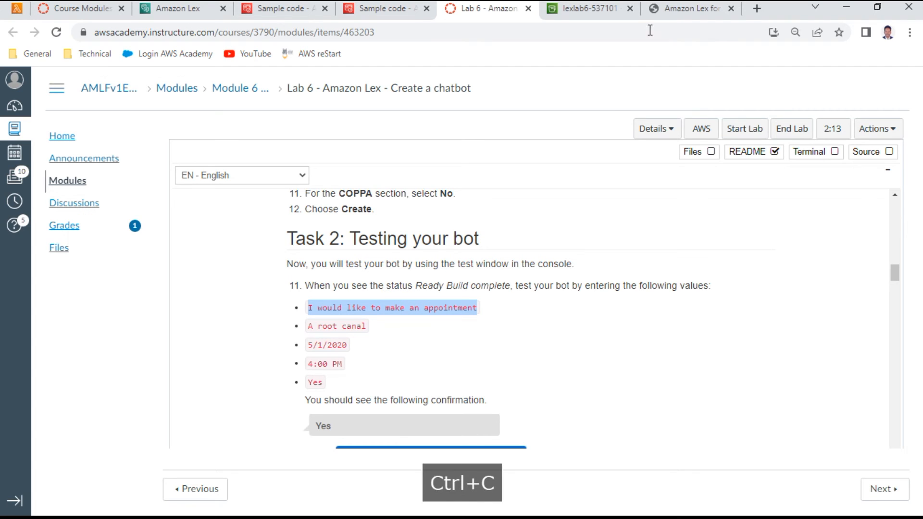
# - Send the copied phrase "I would like to make an appointment" to the Appointment BOT on the hosted webpage
pyautogui.click(672, 9)
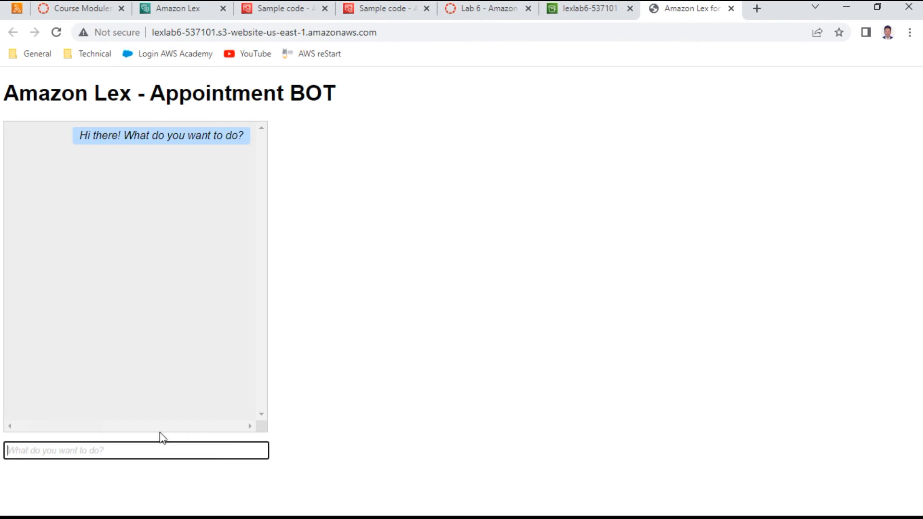
pyautogui.click(164, 453)
pyautogui.hotkey('ctrl', 'v')
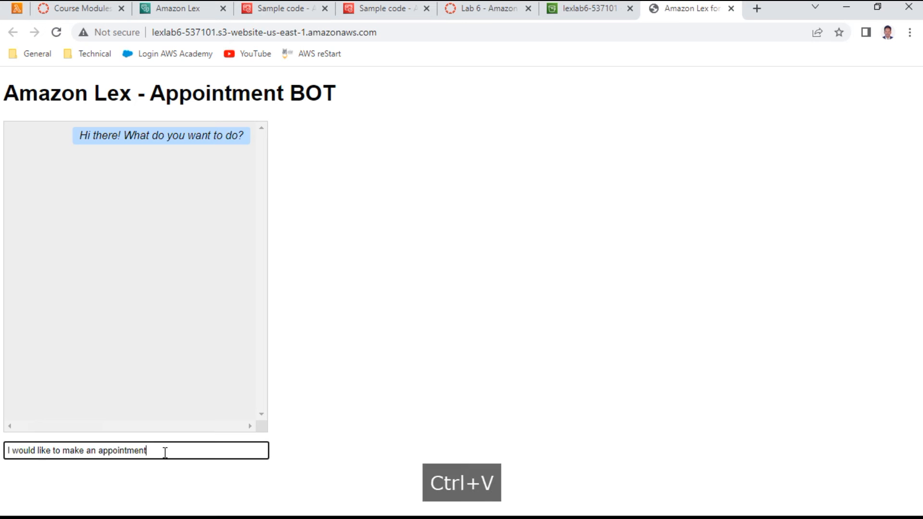
pyautogui.press('Return')
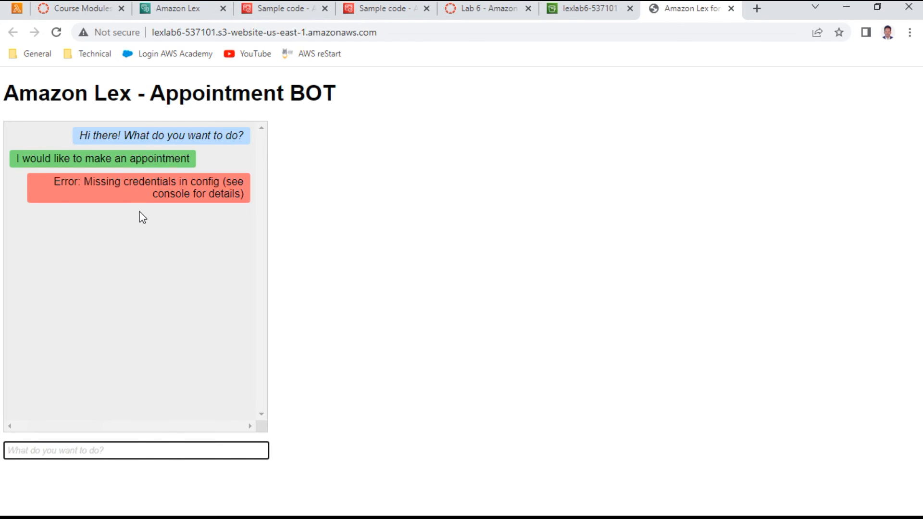
# - Review the lab's Task 10 instructions on adding the IdentitypoolID, botAlias and botName to the HTML page
pyautogui.click(586, 11)
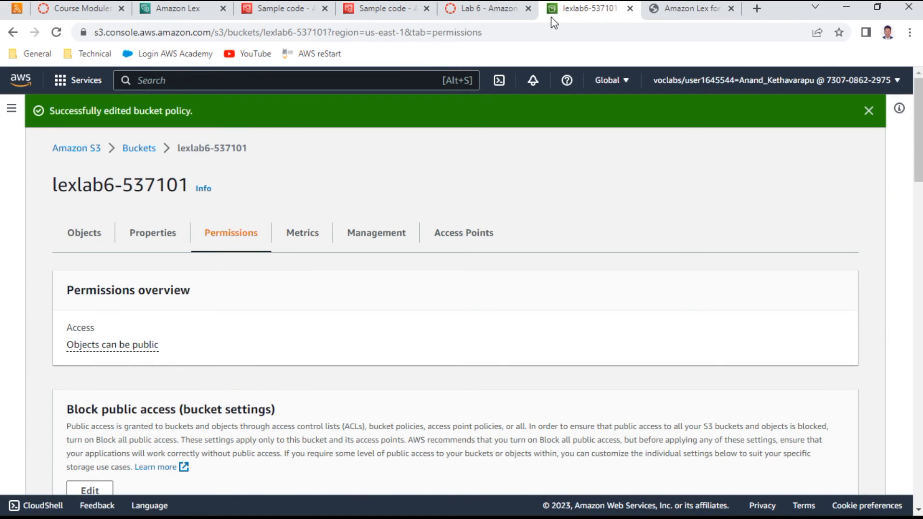
pyautogui.click(498, 11)
pyautogui.scroll(-20, 476, 307)
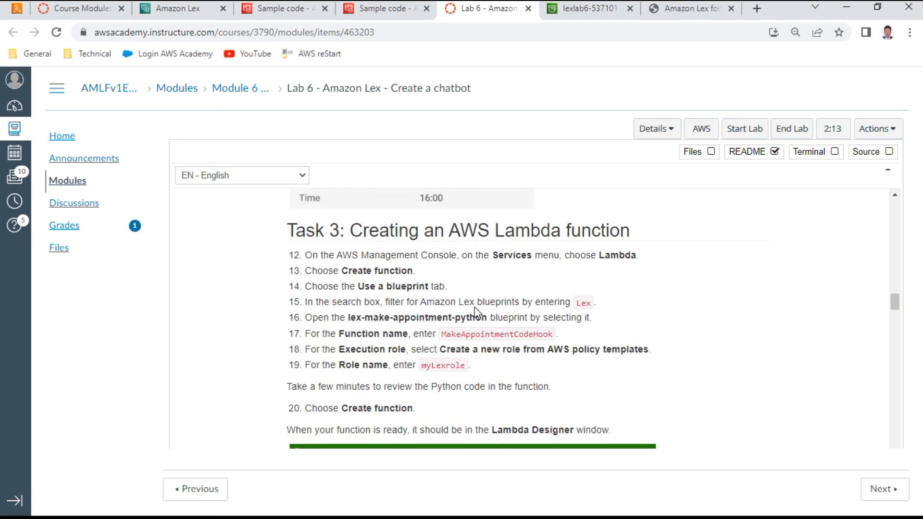
pyautogui.scroll(-15, 475, 317)
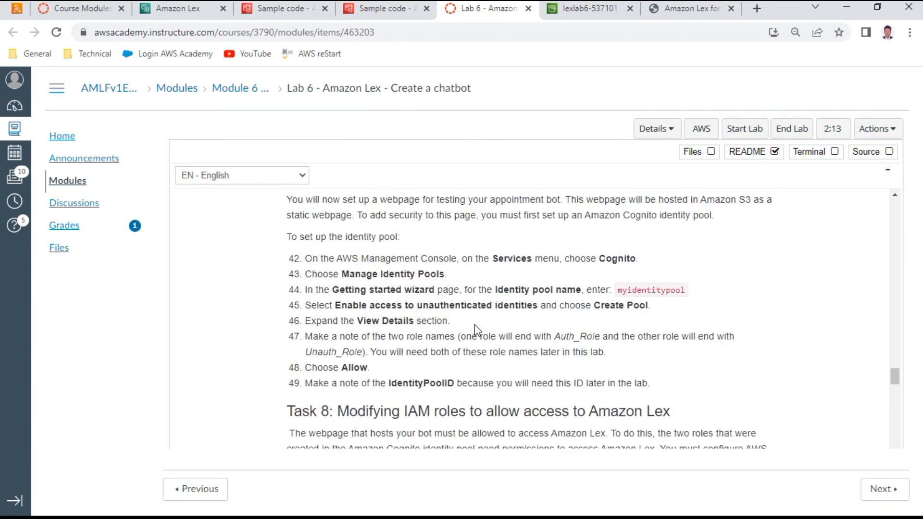
pyautogui.scroll(1, 475, 331)
pyautogui.scroll(-15, 476, 330)
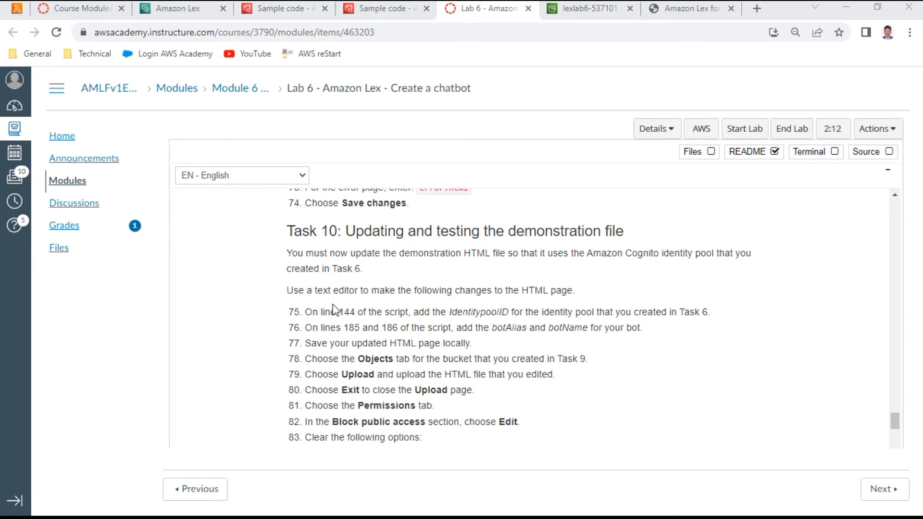
# - Open the index HTML file from New Volume (D:) in Notepad++ for editing and close the file explorer window
pyautogui.moveTo(346, 312); pyautogui.dragTo(491, 323)
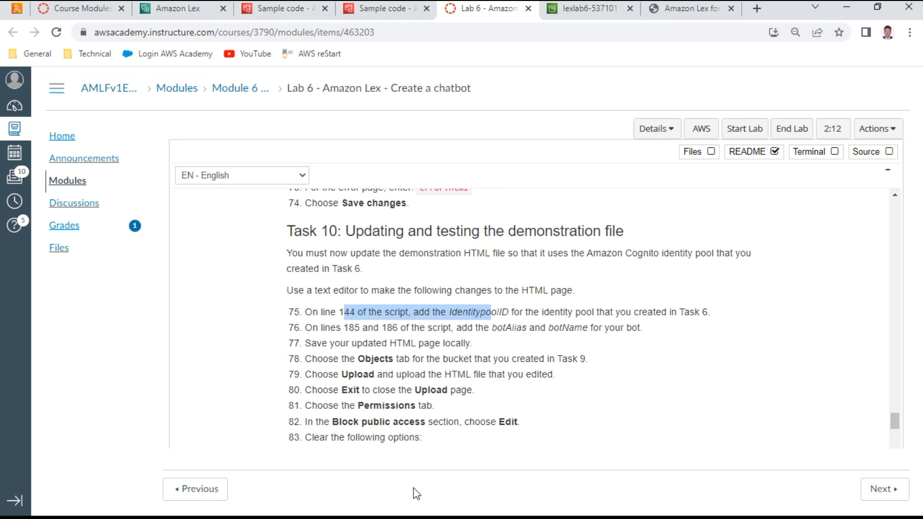
pyautogui.click(79, 467)
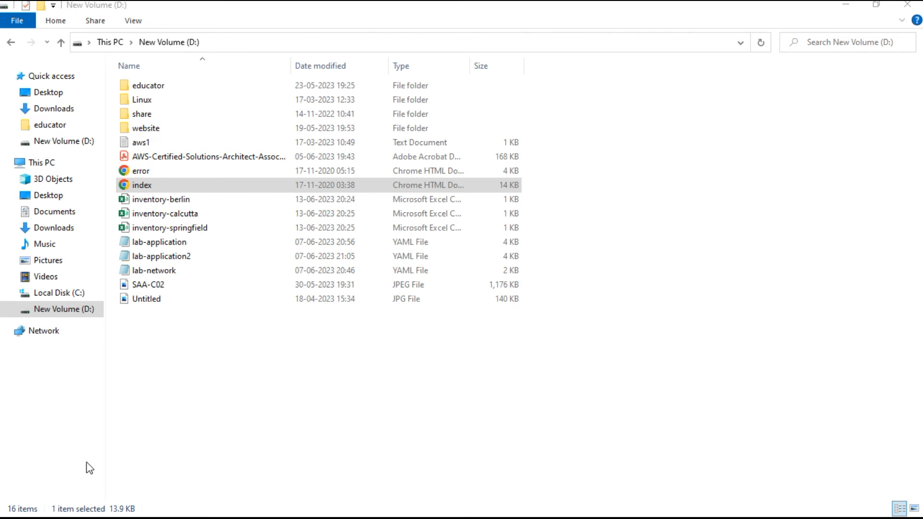
pyautogui.rightClick(157, 185)
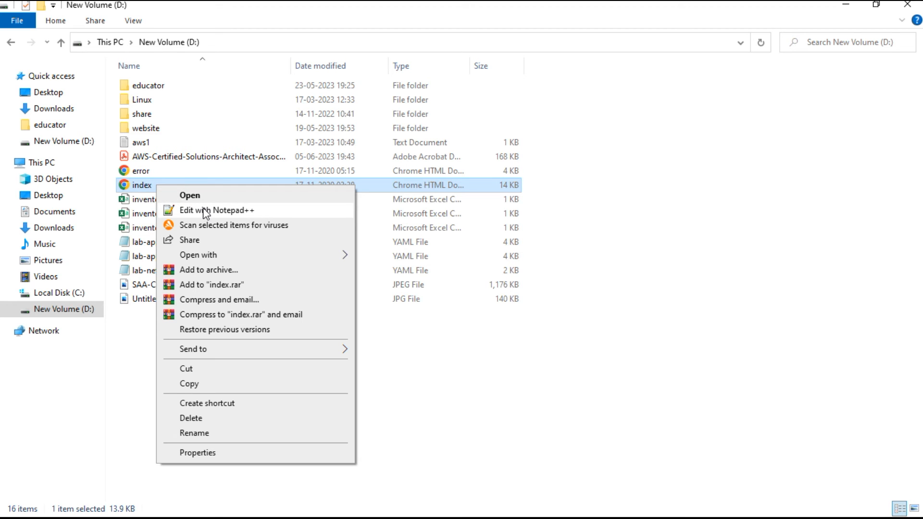
pyautogui.click(206, 211)
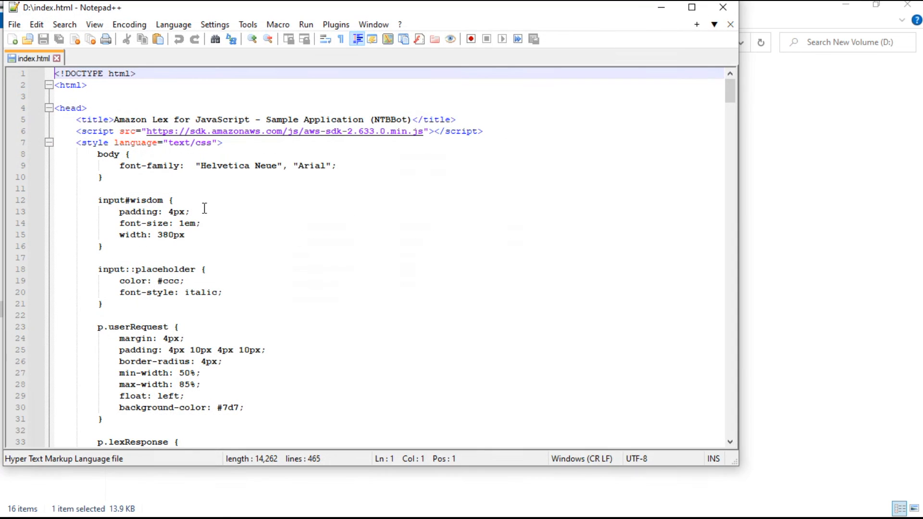
pyautogui.click(908, 6)
pyautogui.moveTo(422, 6); pyautogui.dragTo(639, 66)
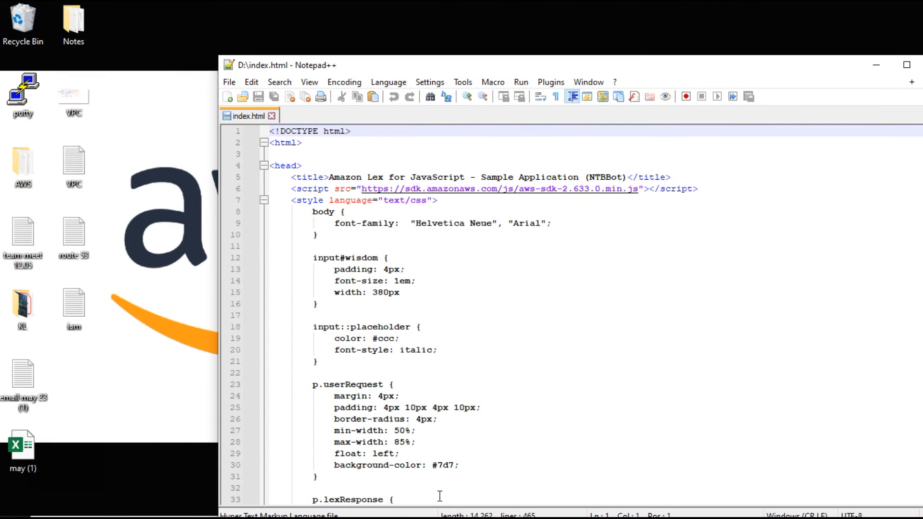
# - Return to the lab page, switch to index.html in Notepad++ and locate the IdentityPoolId value on line 144
pyautogui.hotkey('alt', 'Tab')
pyautogui.hotkey('alt', 'Tab')
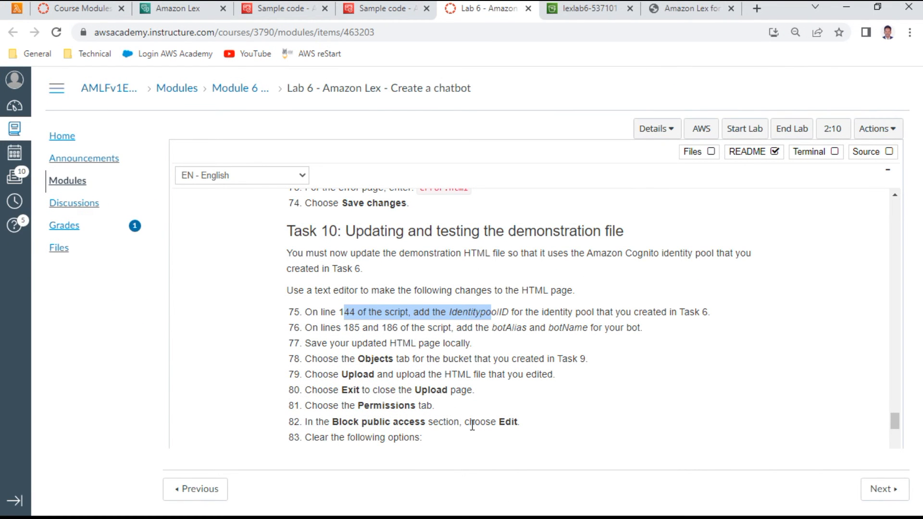
pyautogui.hotkey('alt', 'Tab')
pyautogui.hotkey('alt', 'Tab')
pyautogui.hotkey('alt', 'Tab')
pyautogui.hotkey('alt', 'Tab')
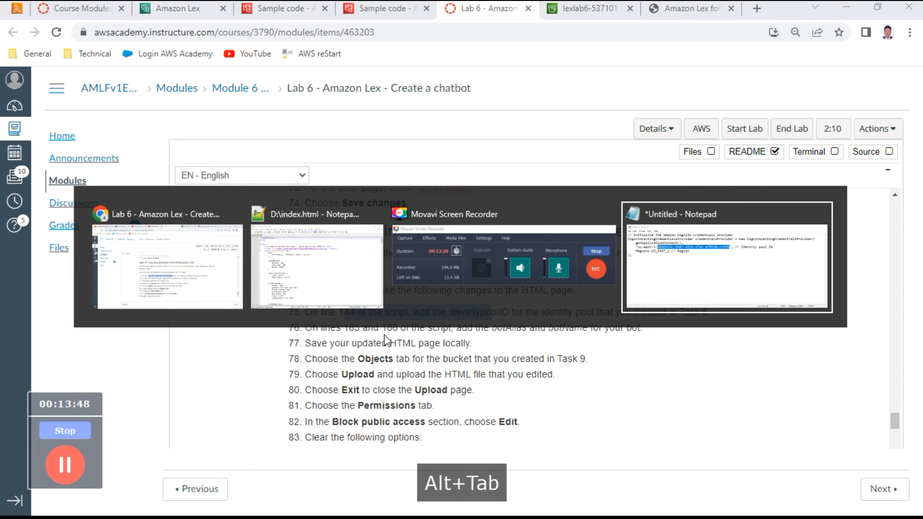
pyautogui.hotkey('alt', 'Tab')
pyautogui.scroll(-10, 566, 321)
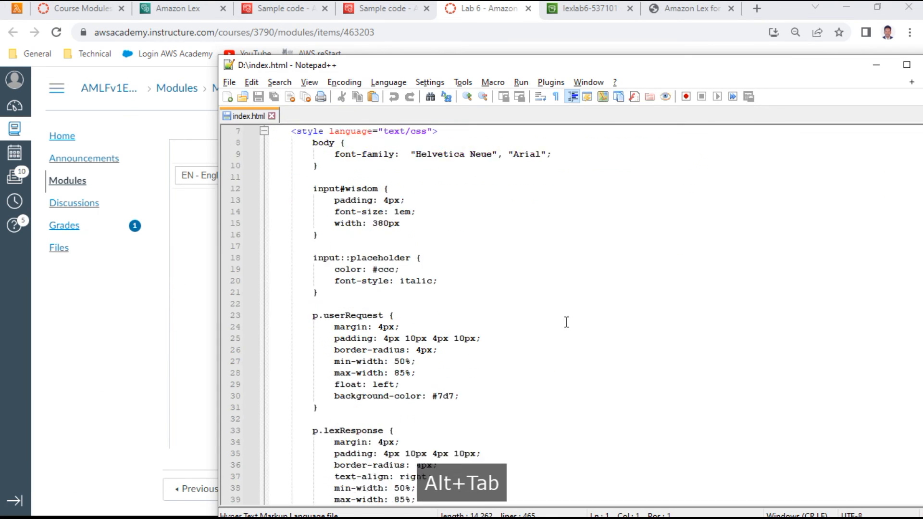
pyautogui.scroll(-11, 564, 332)
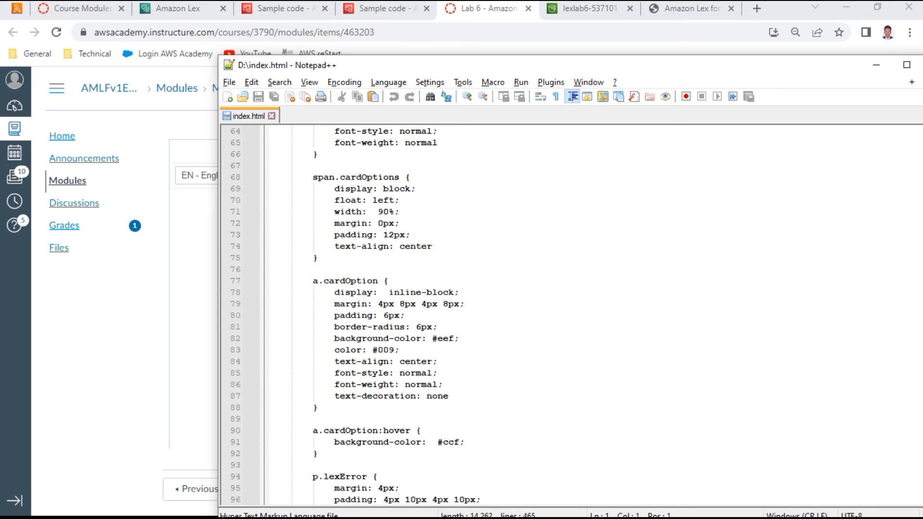
pyautogui.scroll(-20, 507, 375)
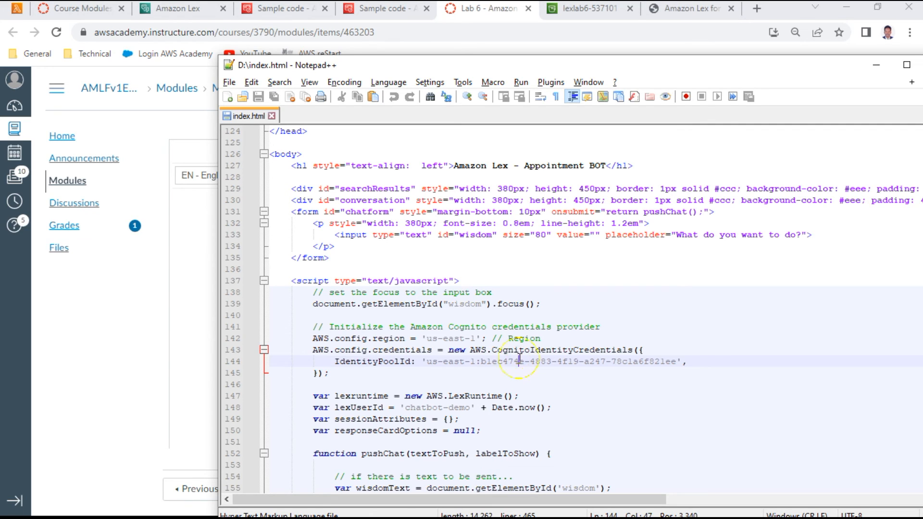
pyautogui.doubleClick(519, 360)
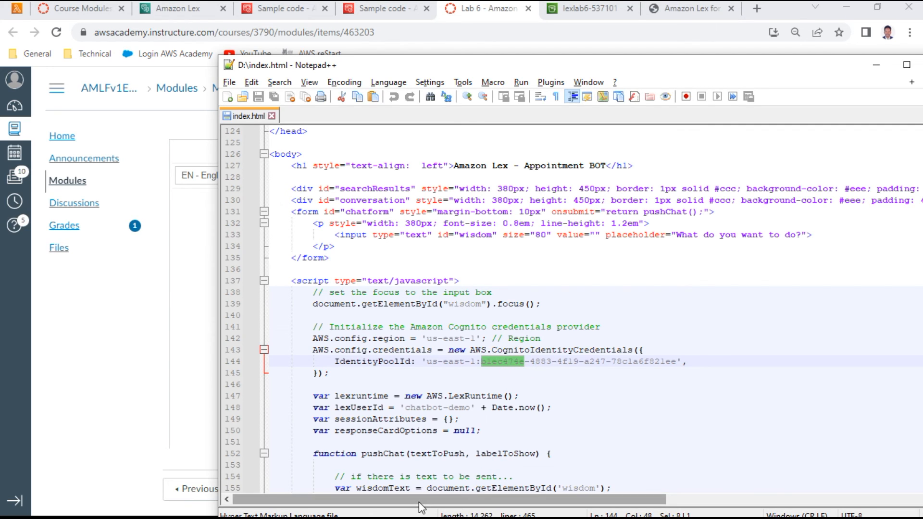
# - Switch to the untitled Notepad note, copy the identity pool ID after "us-east-1:" and minimize the note
pyautogui.hotkey('alt', 'Tab')
pyautogui.hotkey('alt', 'Tab')
pyautogui.hotkey('alt', 'Tab')
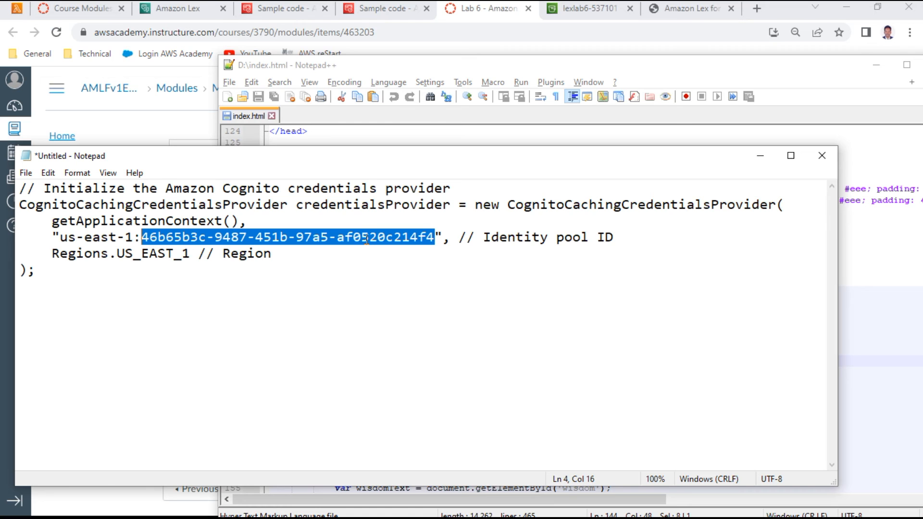
pyautogui.hotkey('ctrl', 'c')
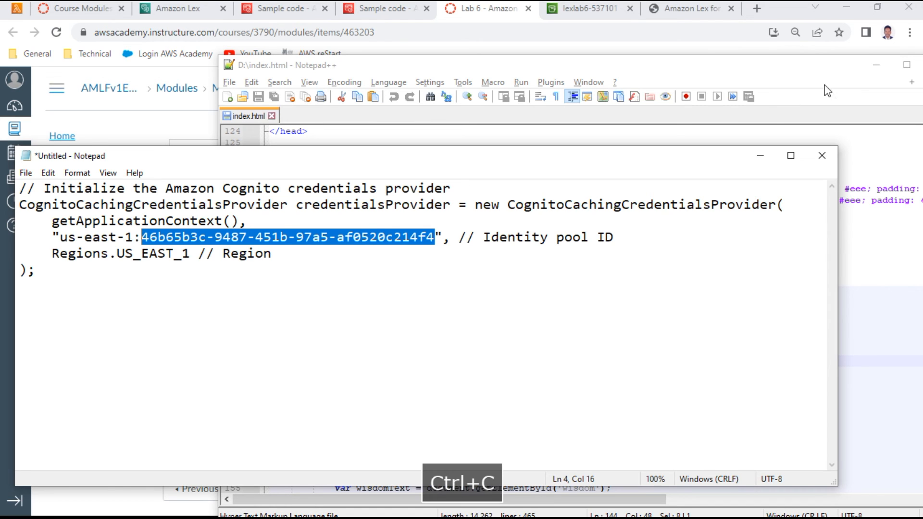
pyautogui.click(761, 157)
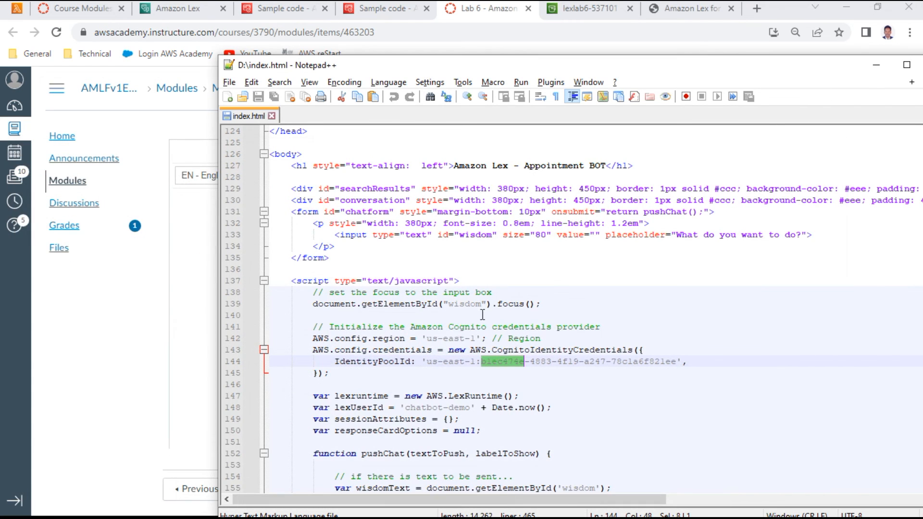
# - Replace the ID after "us-east-1:" in IdentityPoolId on line 144 of index.html with the copied identity pool ID
pyautogui.click(505, 369)
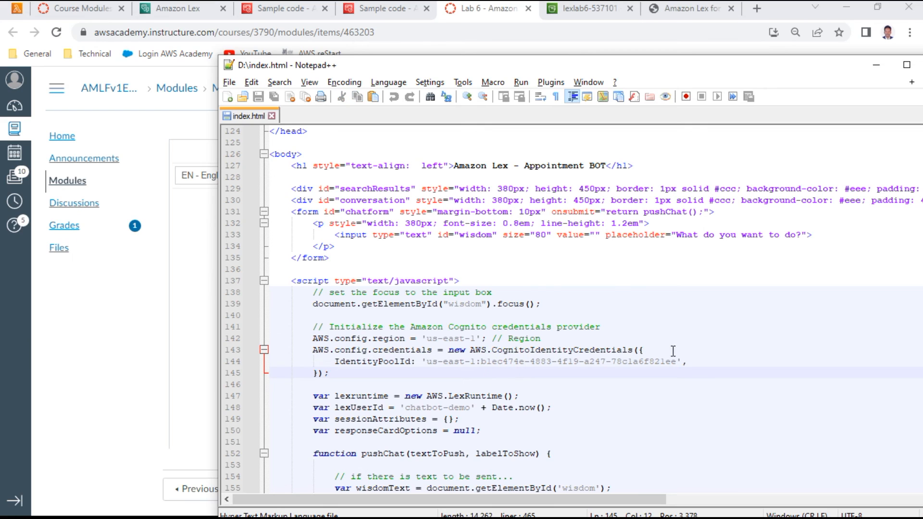
pyautogui.moveTo(675, 361); pyautogui.dragTo(482, 361)
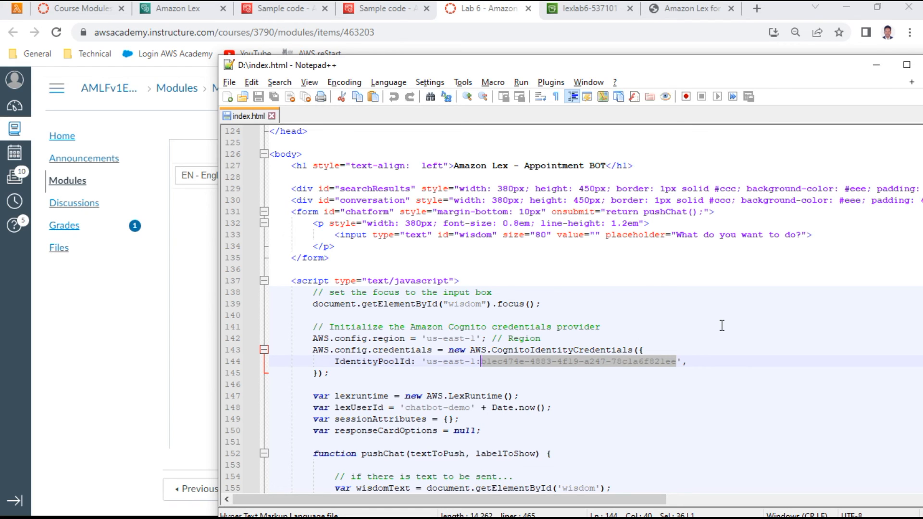
pyautogui.hotkey('ctrl', 'v')
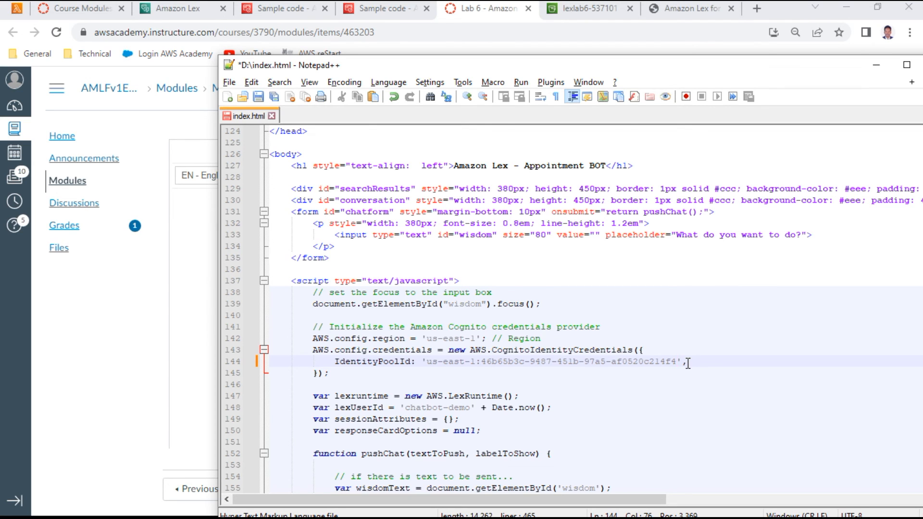
pyautogui.scroll(-1, 688, 364)
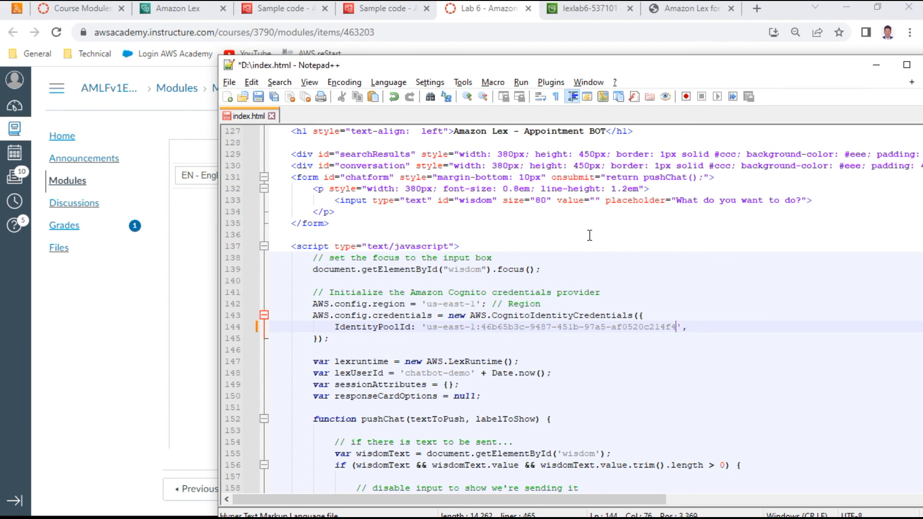
# - Check the Task 10 instruction on botAlias and botName, and find both values on lines 185 and 186 of index.html
pyautogui.click(601, 10)
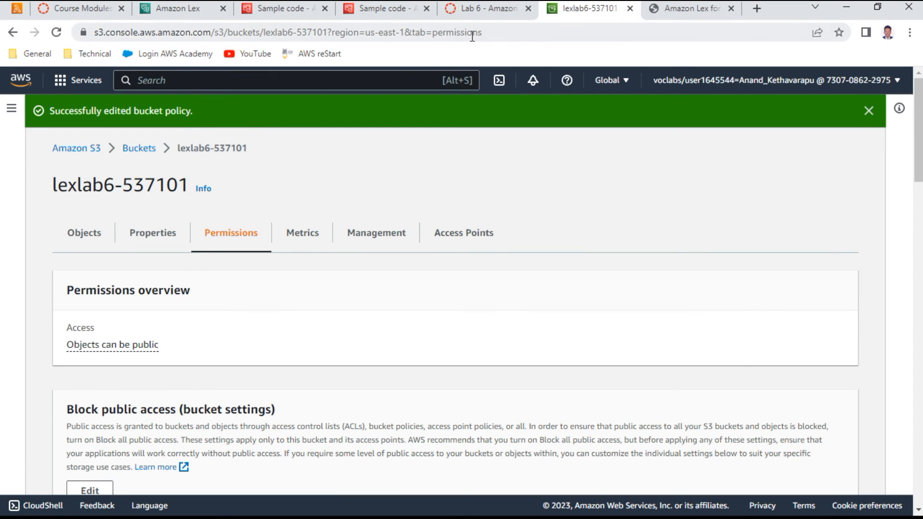
pyautogui.click(518, 7)
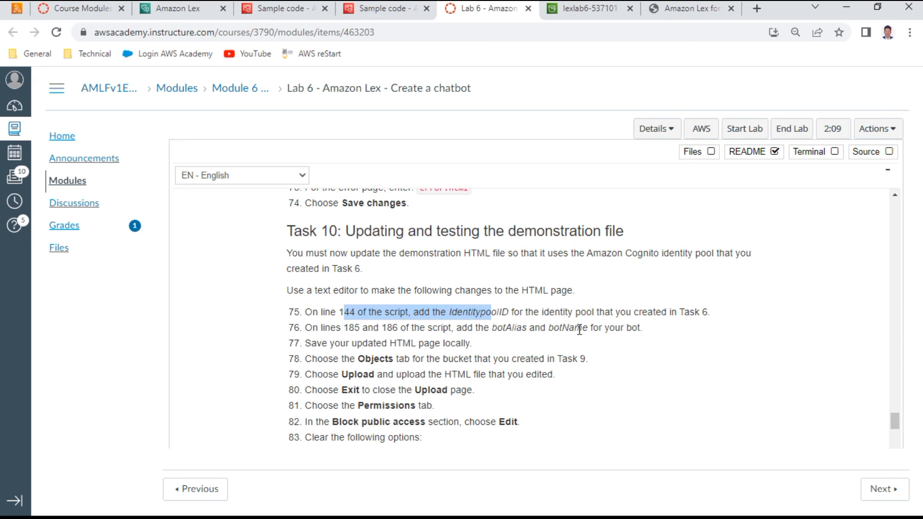
pyautogui.hotkey('alt', 'Tab')
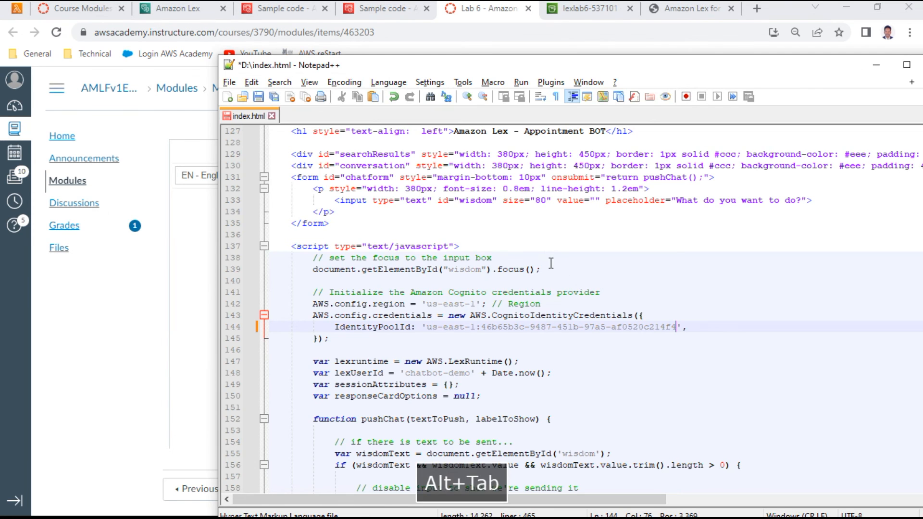
pyautogui.scroll(-5, 546, 296)
pyautogui.scroll(-13, 546, 296)
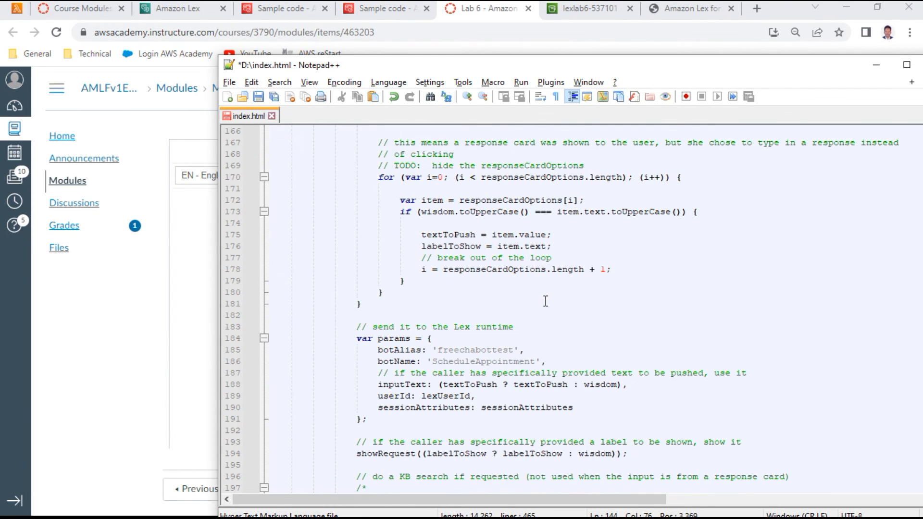
pyautogui.scroll(-4, 546, 301)
pyautogui.scroll(4, 545, 303)
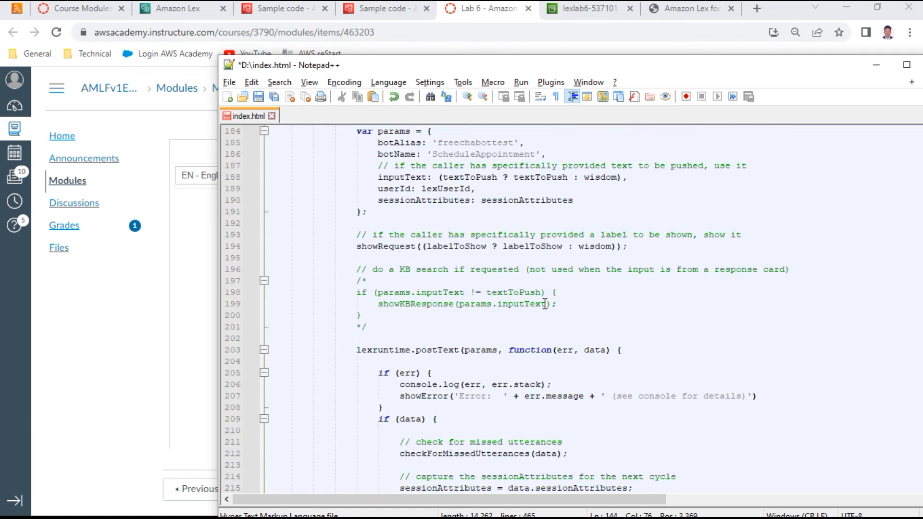
pyautogui.scroll(3, 545, 304)
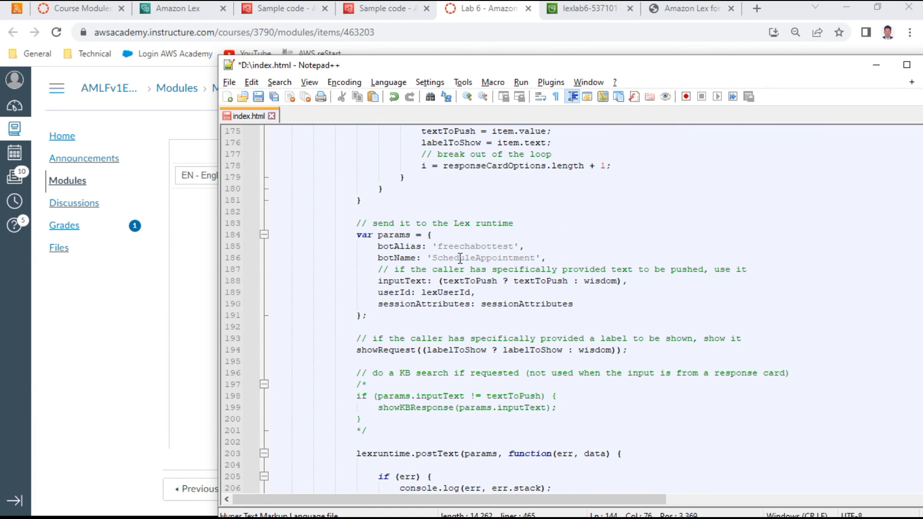
pyautogui.click(468, 238)
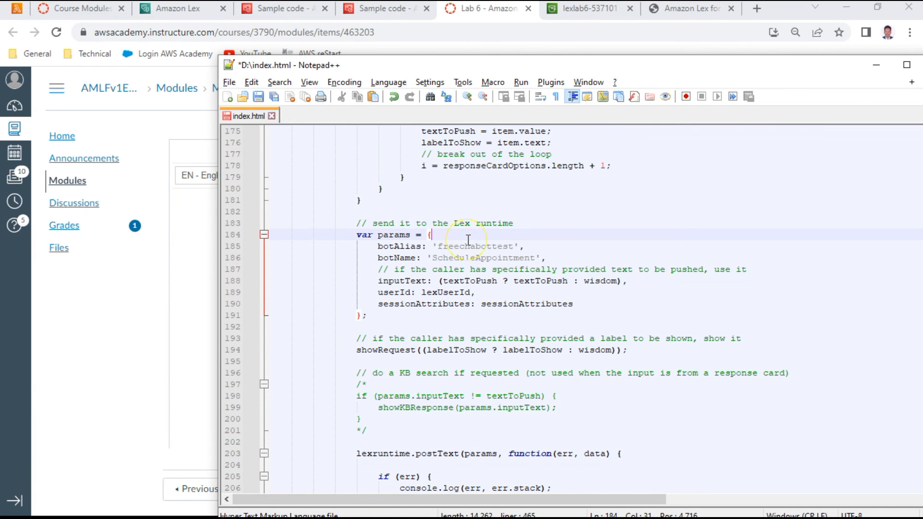
pyautogui.click(469, 258)
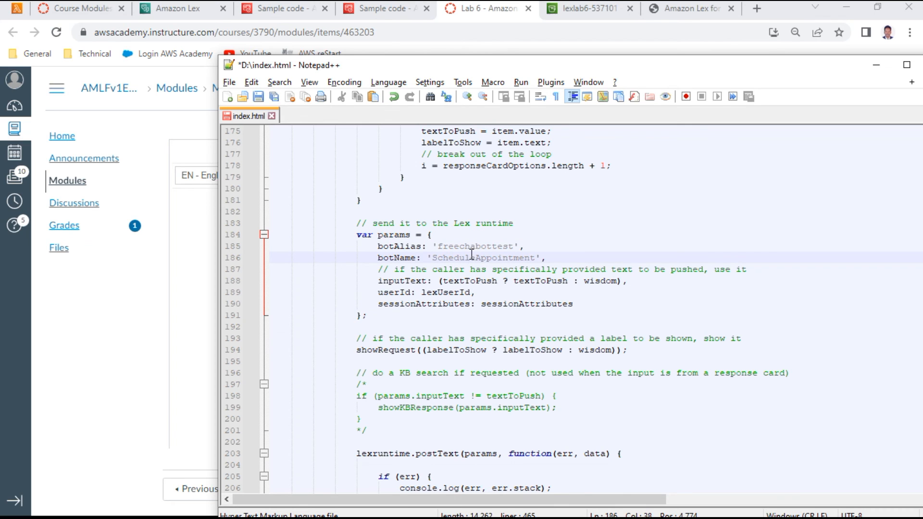
# - Look up the published bot's name and alias in the Amazon Lex console and copy the bot name
pyautogui.click(689, 11)
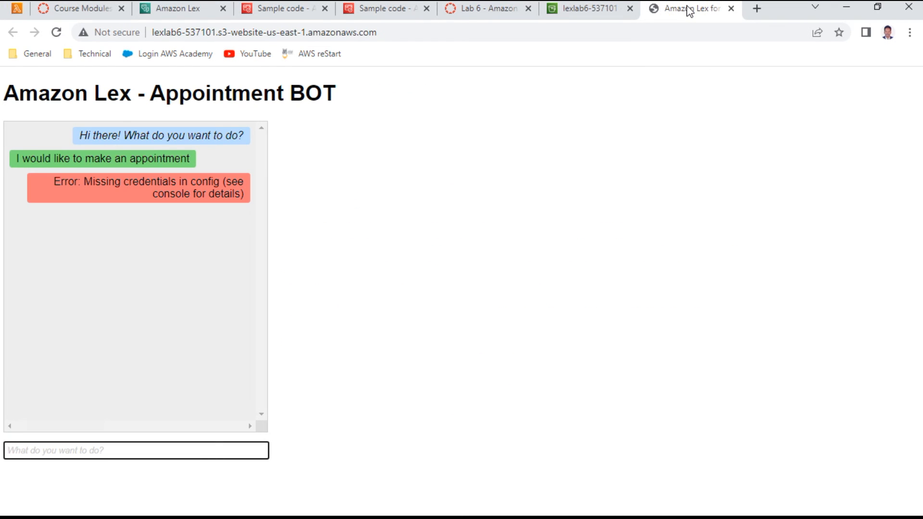
pyautogui.click(578, 9)
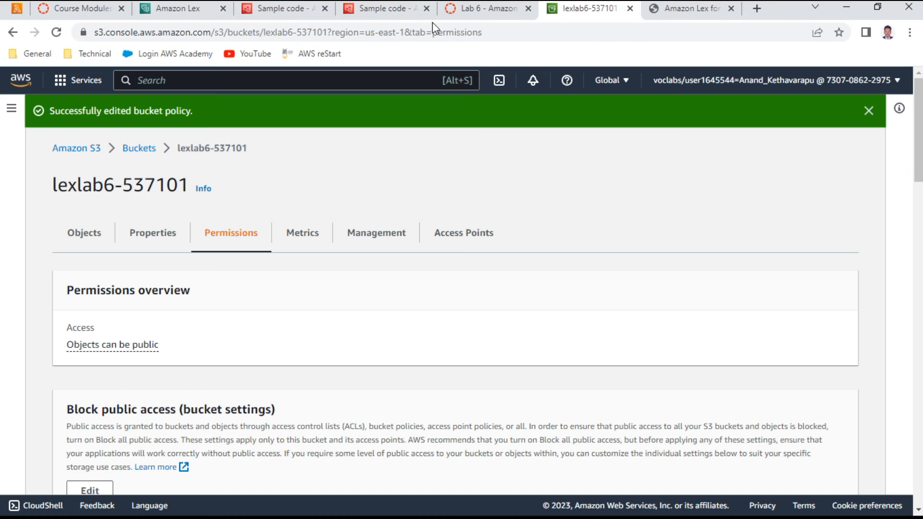
pyautogui.click(192, 10)
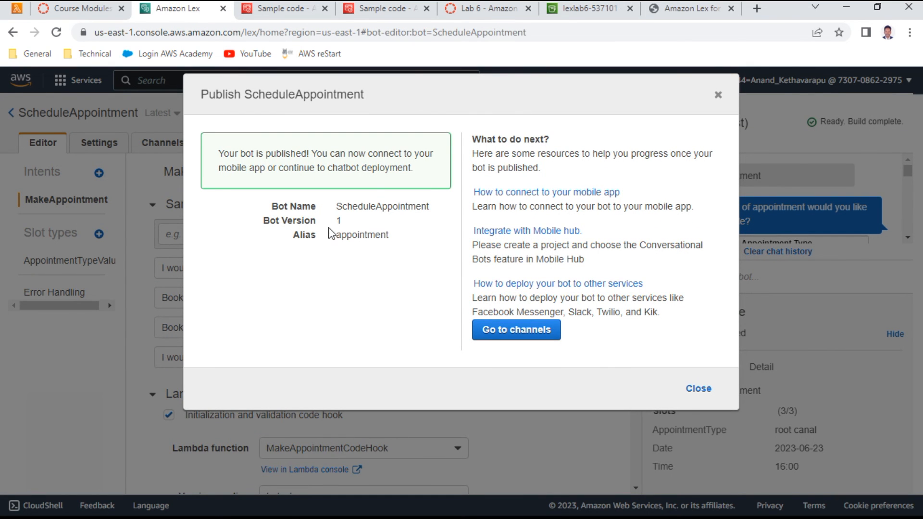
pyautogui.doubleClick(375, 207)
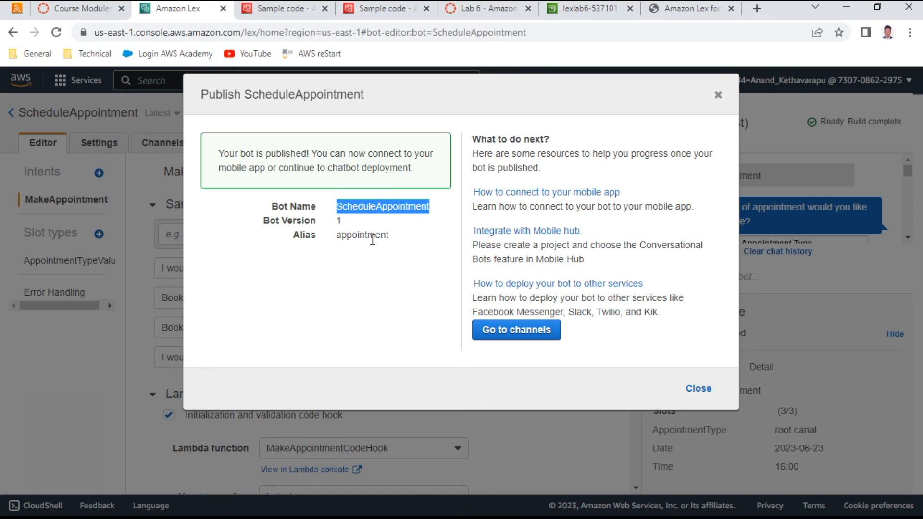
pyautogui.hotkey('ctrl', 'c')
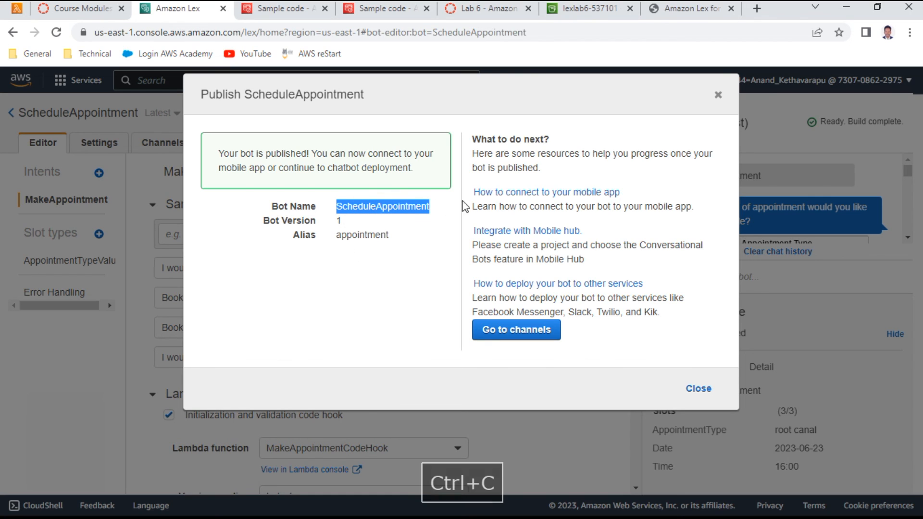
# - Return to index.html in Notepad++ and replace the botAlias value on line 185 with appointment
pyautogui.hotkey('alt', 'Tab')
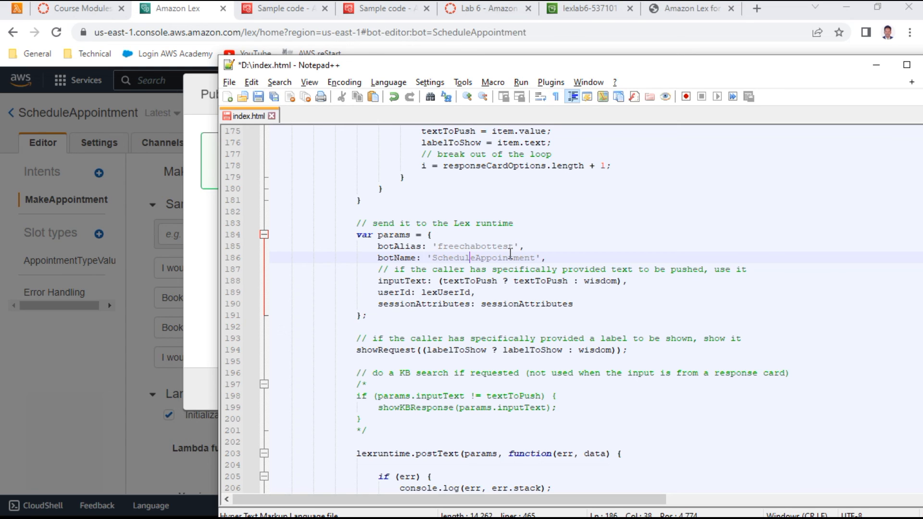
pyautogui.doubleClick(480, 246)
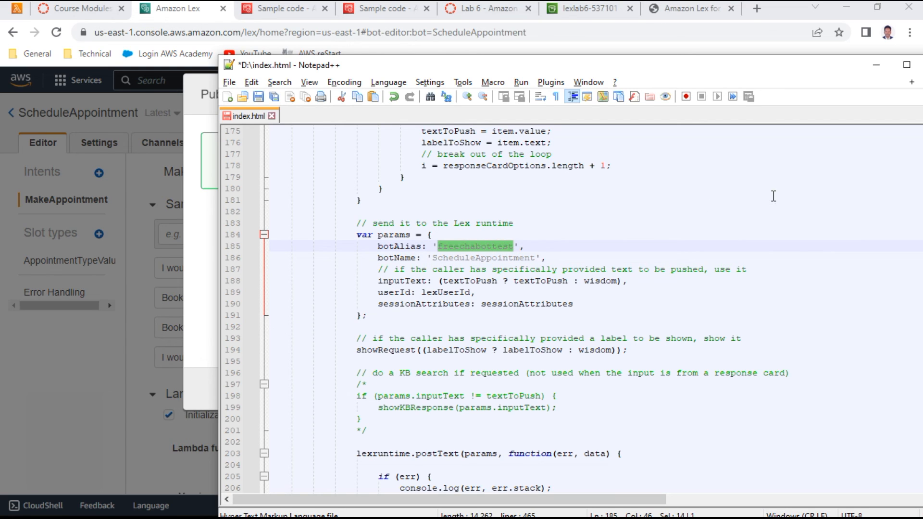
pyautogui.press('Delete')
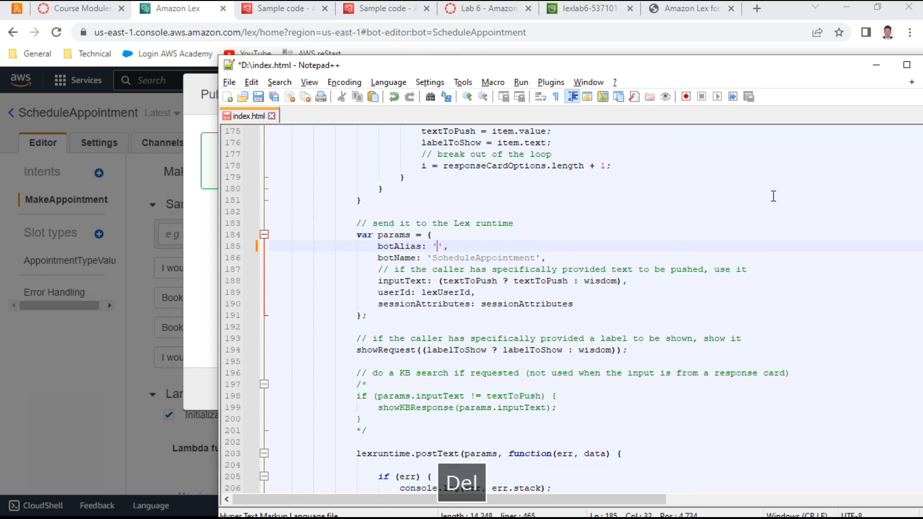
pyautogui.write('appoint')
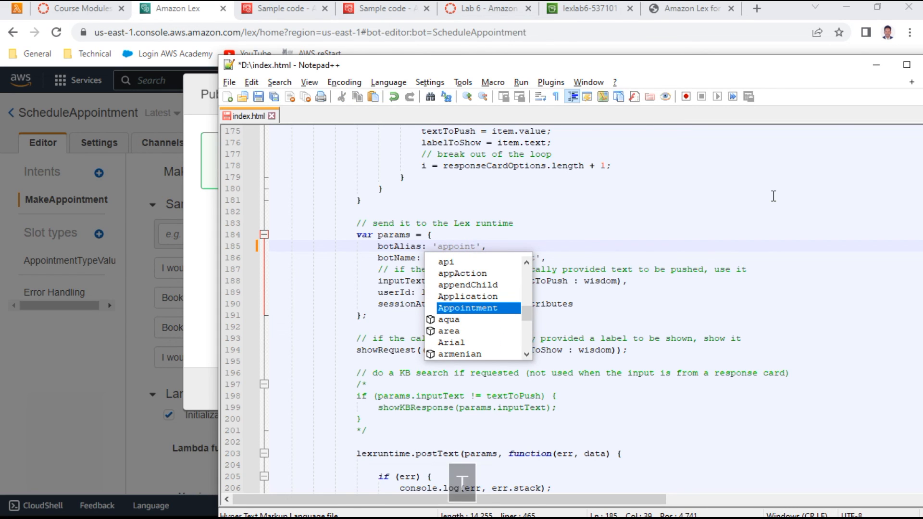
pyautogui.write('ment')
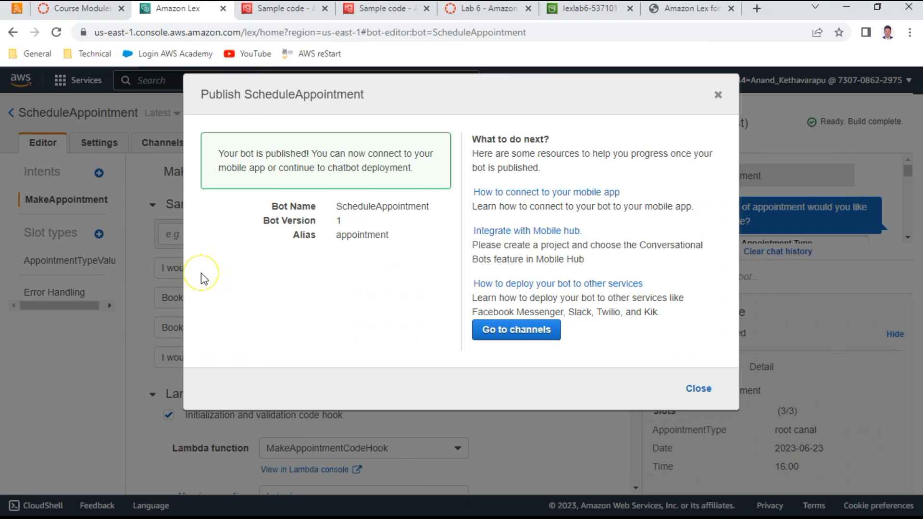
# - Compare the botAlias and botName values with the published bot's details in the Lex console, and save index.html
pyautogui.click(204, 281)
pyautogui.hotkey('alt', 'Tab')
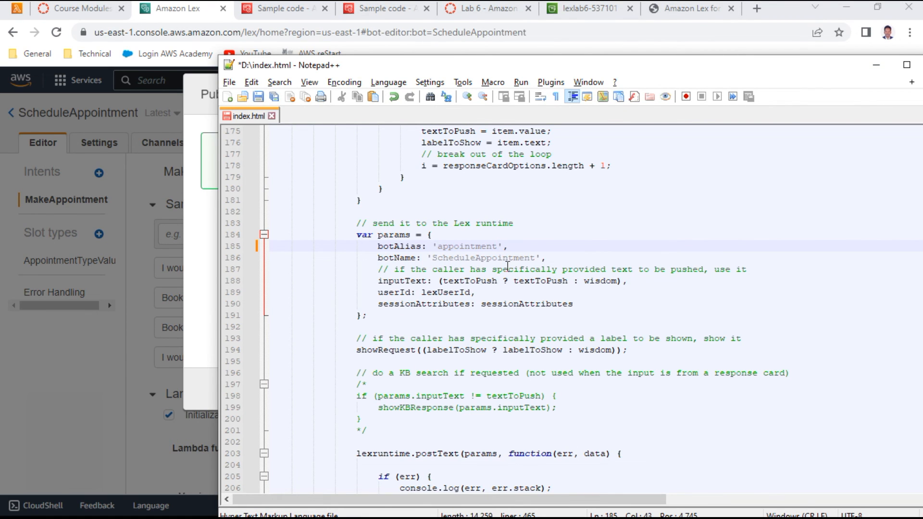
pyautogui.click(230, 82)
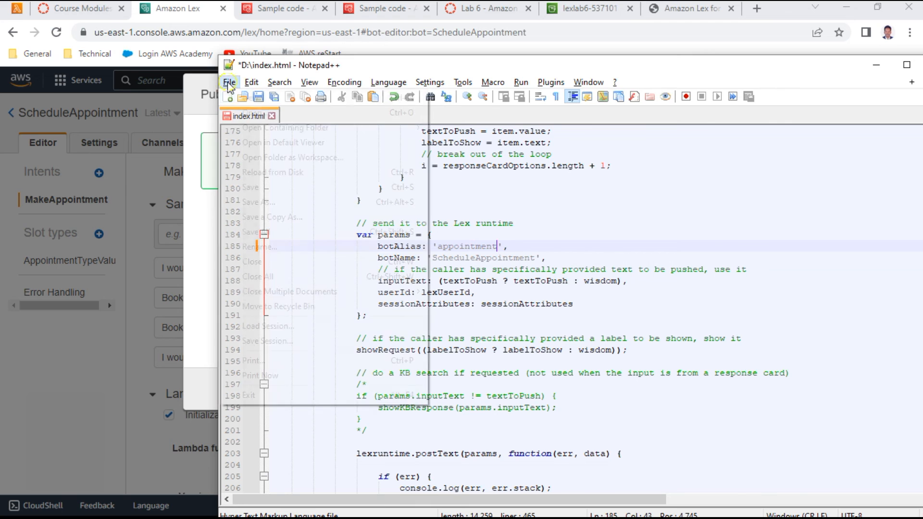
pyautogui.click(257, 188)
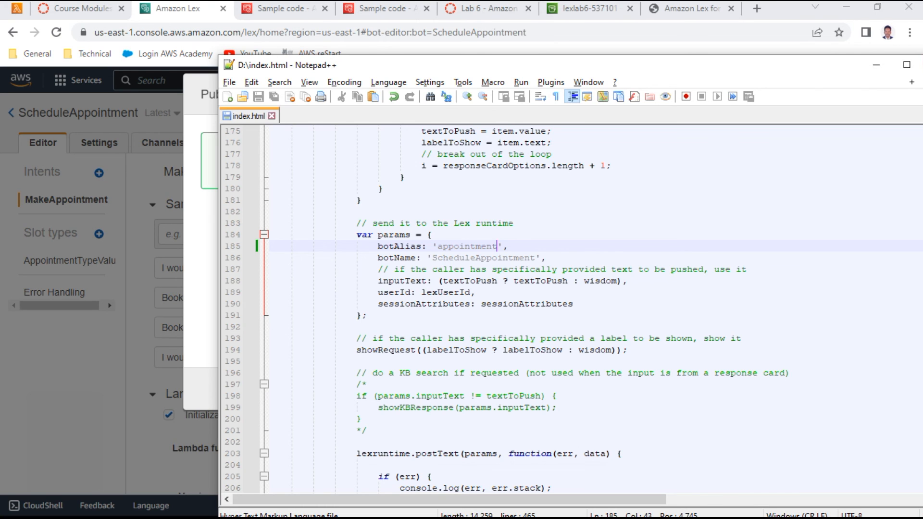
# - Switch to the S3 console in the browser and open the object list of the lexlab6-537101 bucket
pyautogui.click(813, 48)
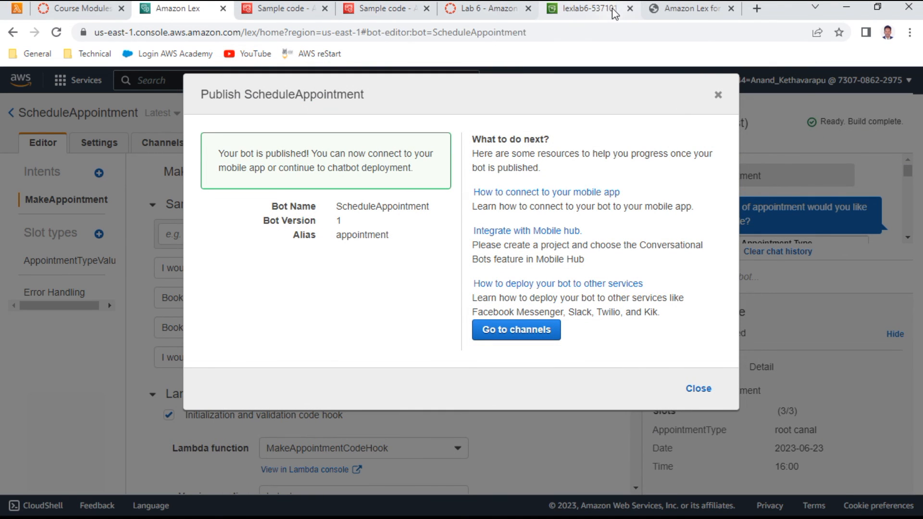
pyautogui.click(488, 13)
pyautogui.click(570, 13)
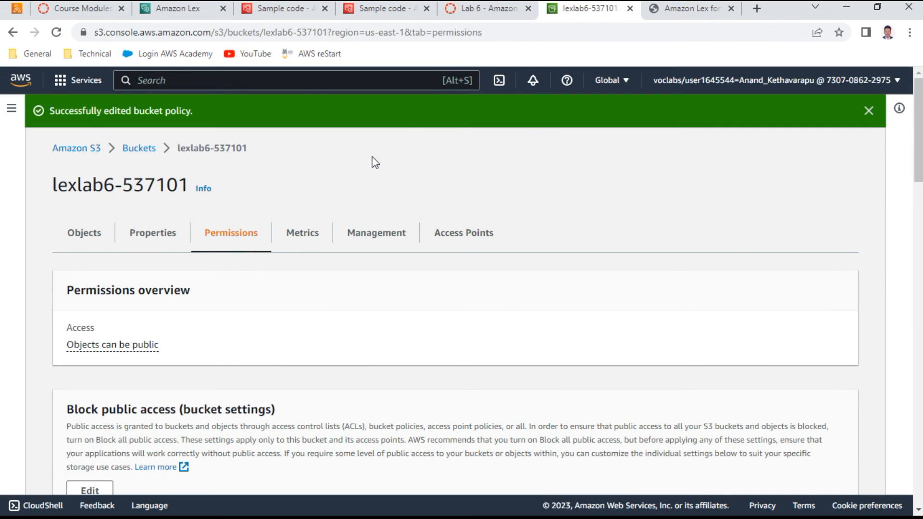
pyautogui.click(140, 148)
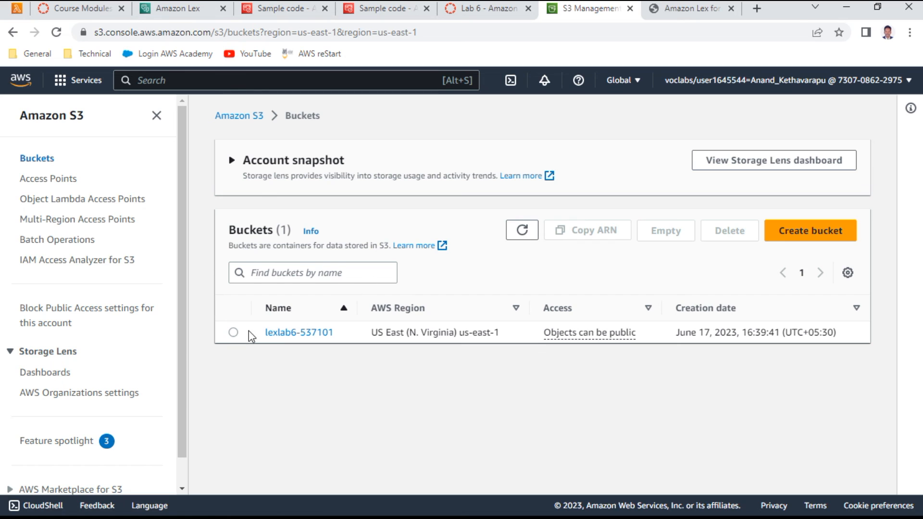
pyautogui.click(274, 332)
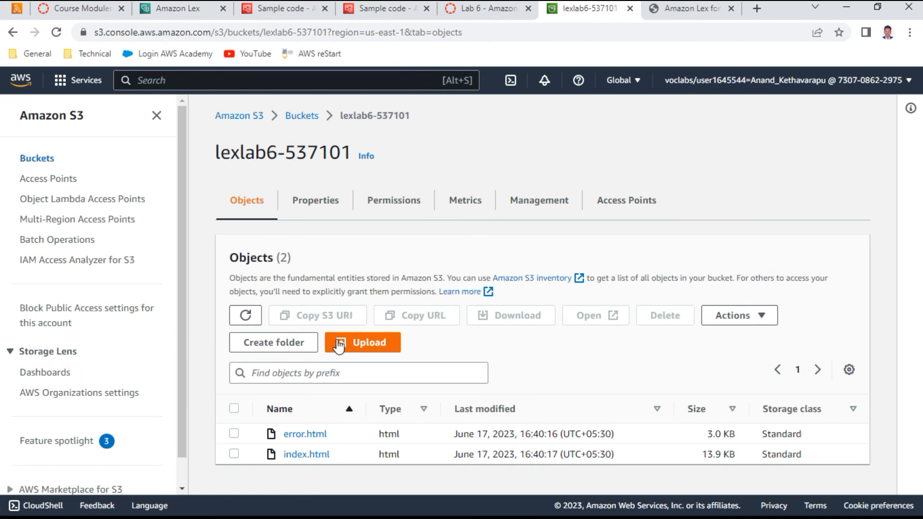
# - Select the index file on drive D: in File Explorer, with the window reduced and Notepad minimized so the bucket's object list shows
pyautogui.hotkey('alt', 'Tab')
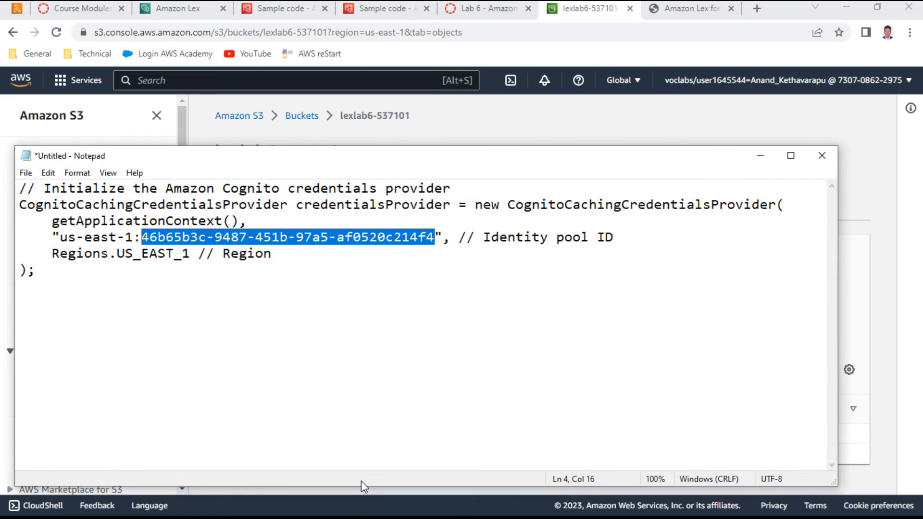
pyautogui.press('super')
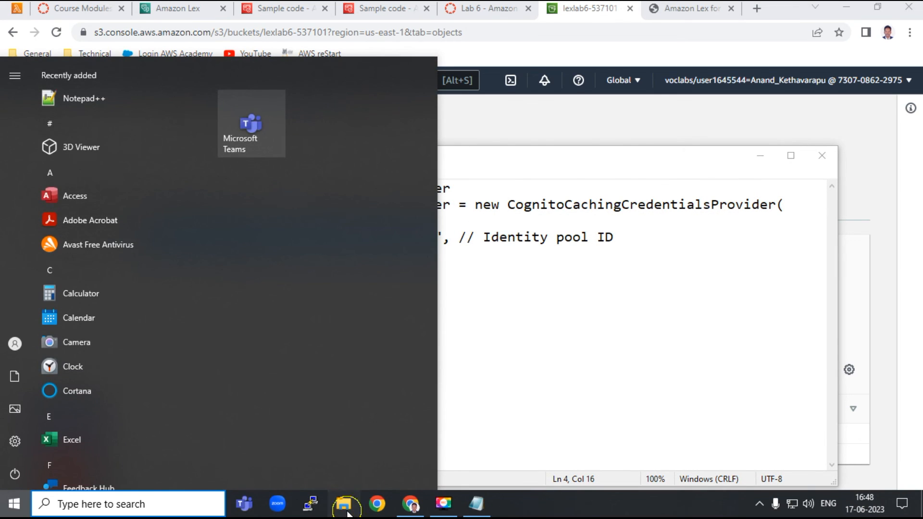
pyautogui.click(343, 503)
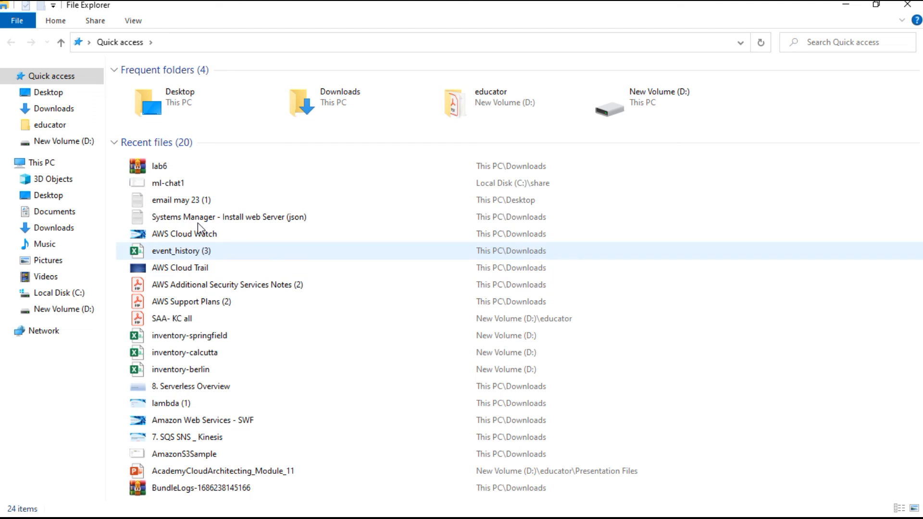
pyautogui.click(65, 314)
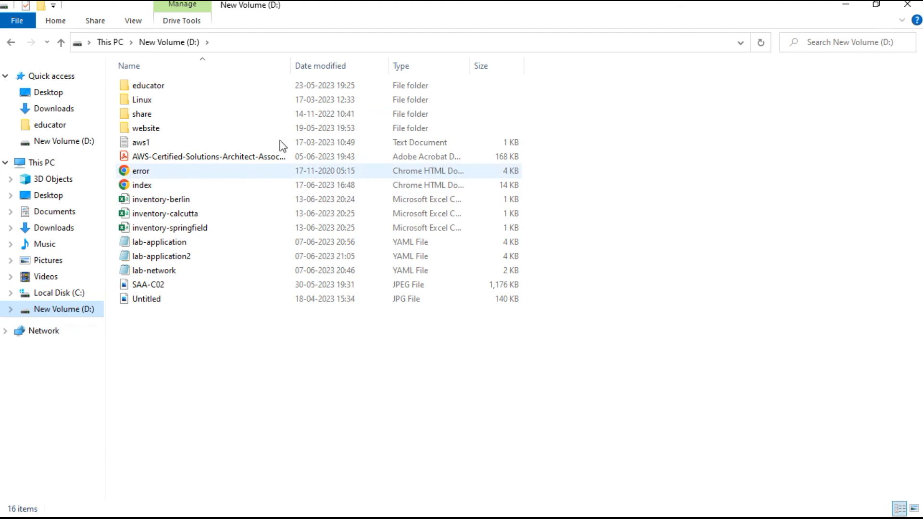
pyautogui.click(143, 183)
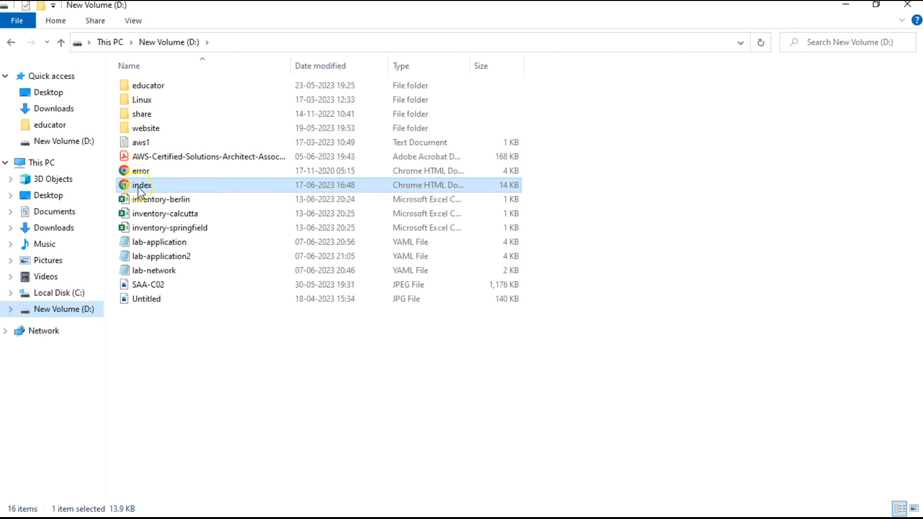
pyautogui.doubleClick(432, 7)
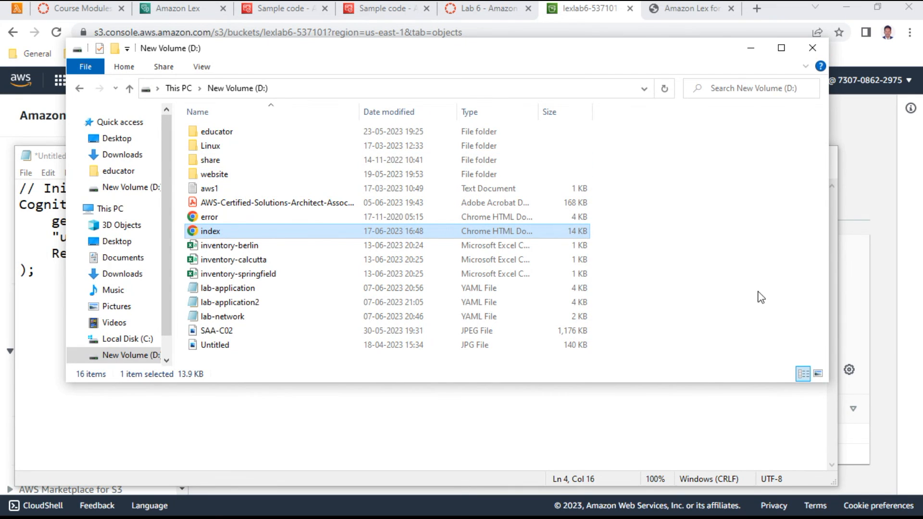
pyautogui.click(591, 458)
pyautogui.click(758, 155)
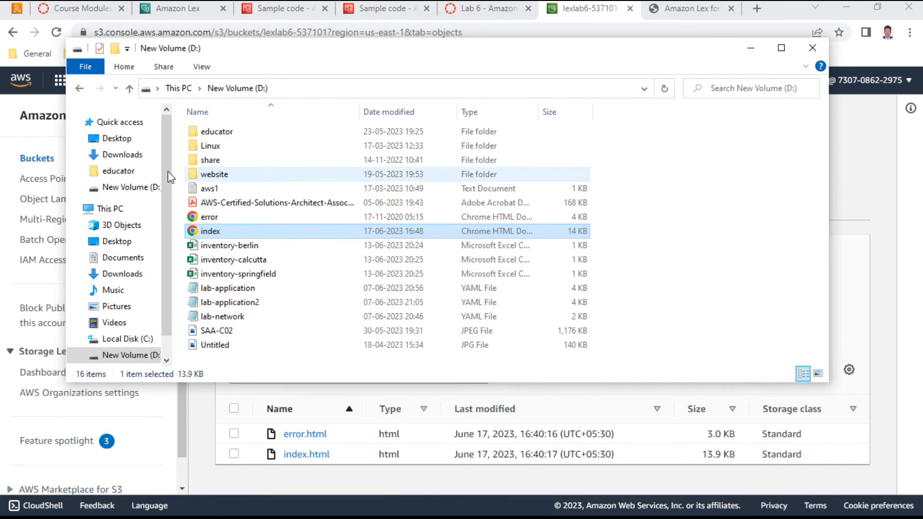
# - Upload the edited index.html from drive D: to the lexlab6-537101 bucket and close the upload status page
pyautogui.moveTo(222, 232); pyautogui.dragTo(531, 439)
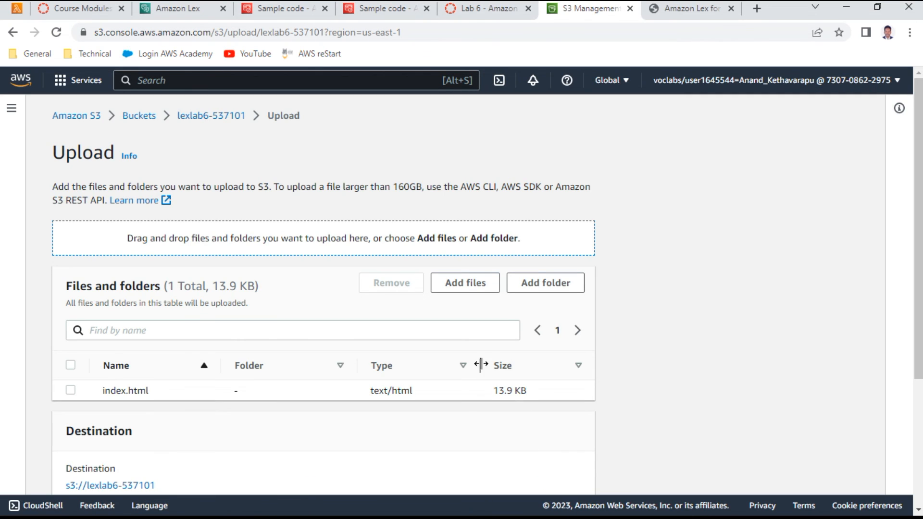
pyautogui.scroll(-3, 712, 312)
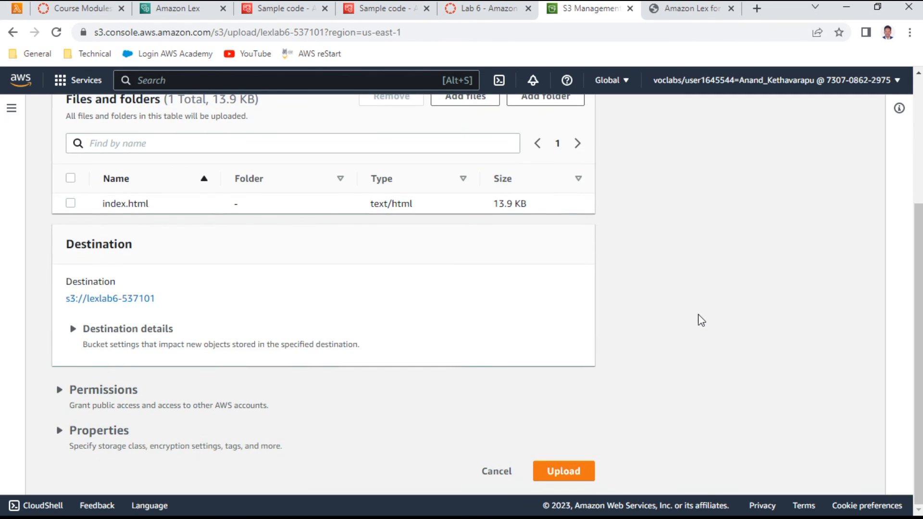
pyautogui.click(557, 469)
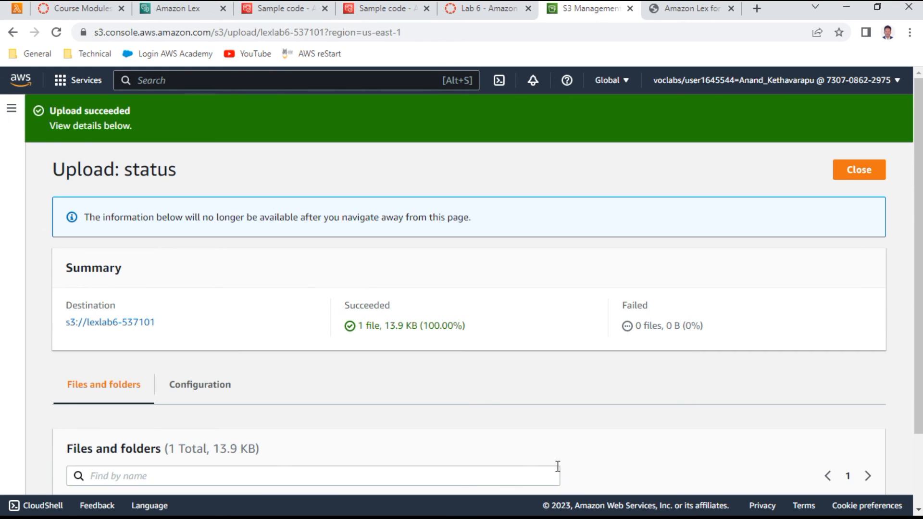
pyautogui.click(860, 170)
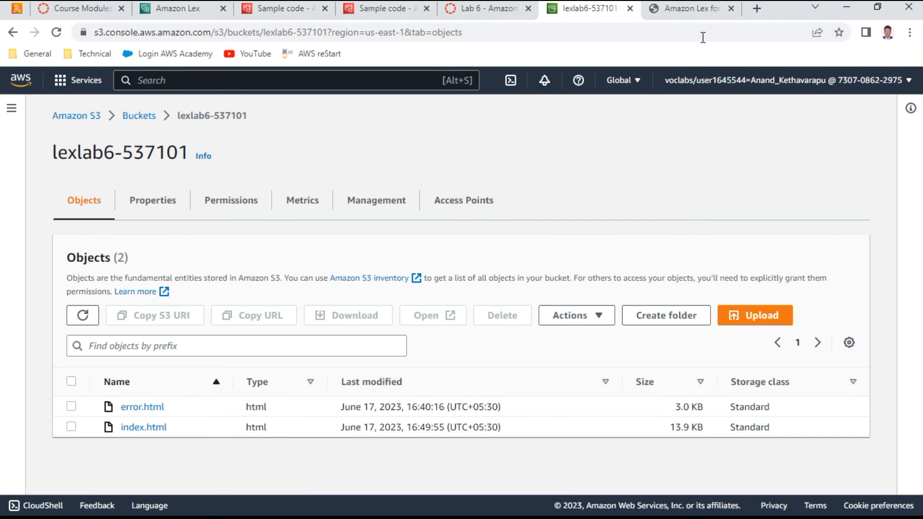
# - Reload the hosted Amazon Lex Appointment BOT web page to load the updated index.html
pyautogui.click(698, 9)
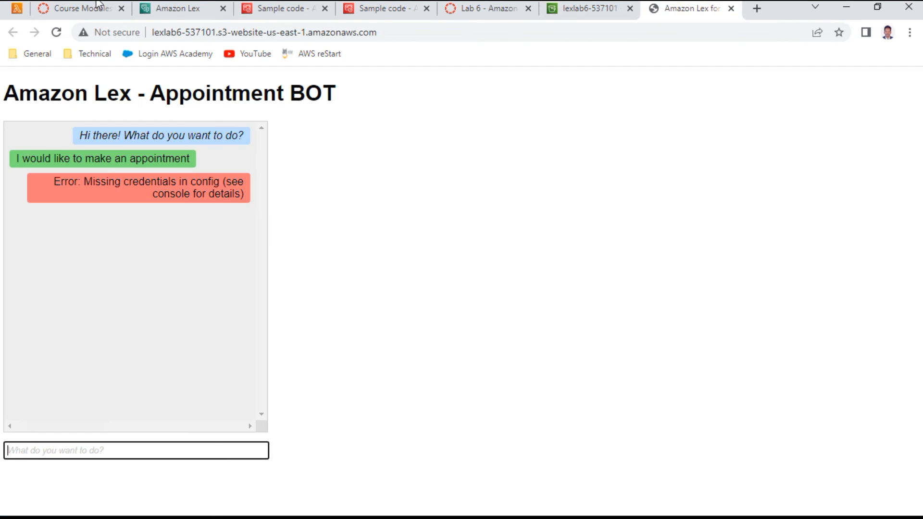
pyautogui.click(56, 32)
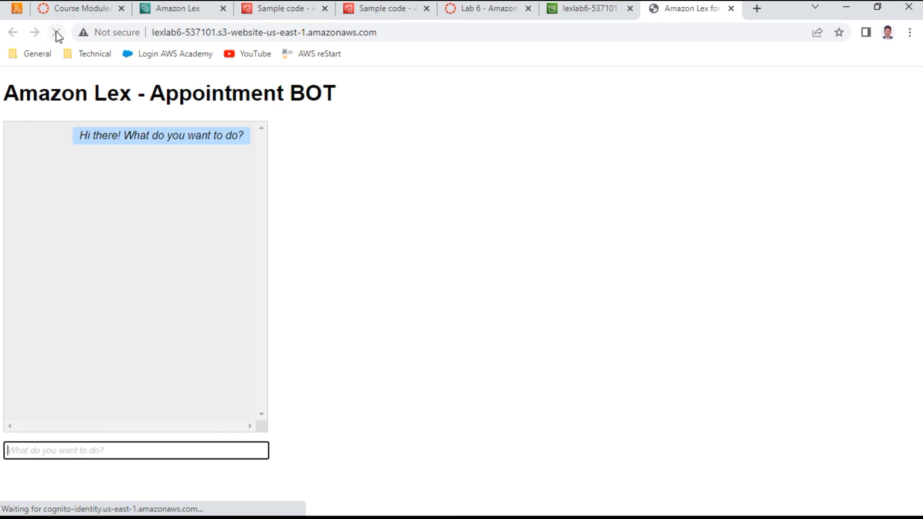
pyautogui.click(190, 455)
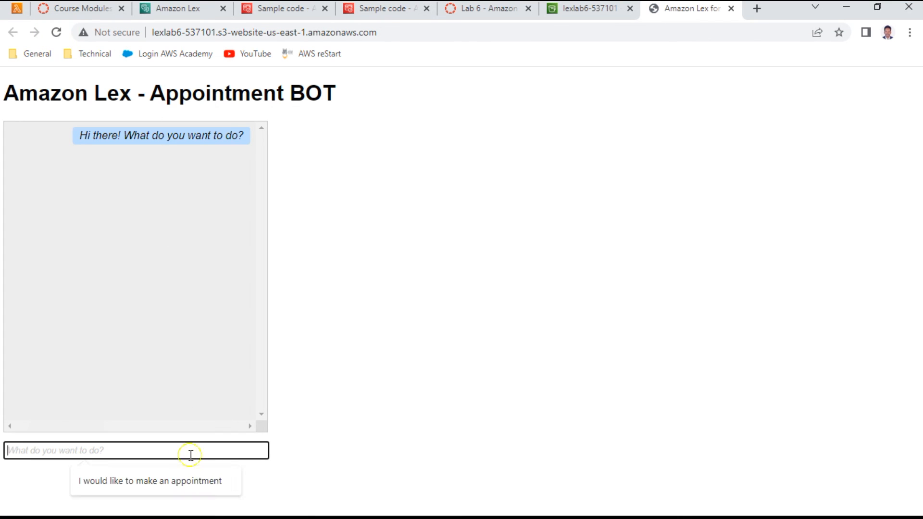
# - Copy the test phrase "I would like to make an appointment" from Task 2 of the lab instructions
pyautogui.click(484, 9)
pyautogui.scroll(20, 504, 254)
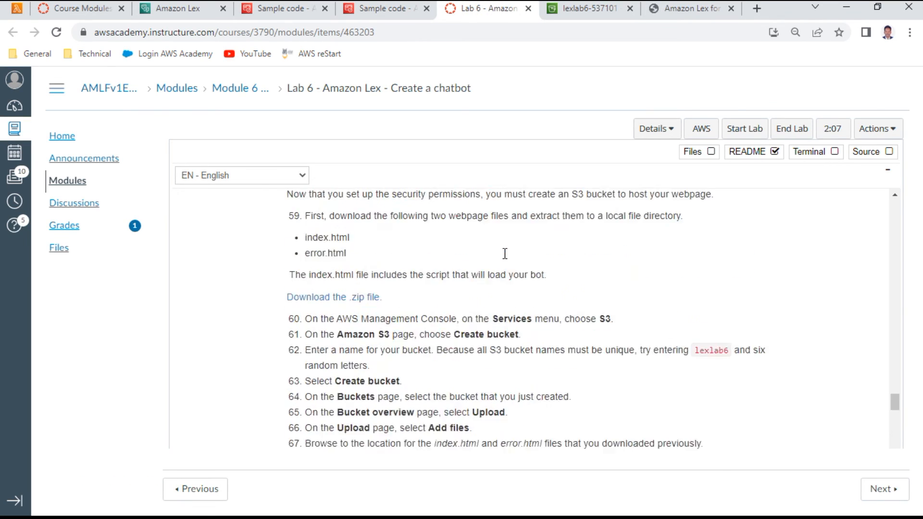
pyautogui.scroll(20, 503, 260)
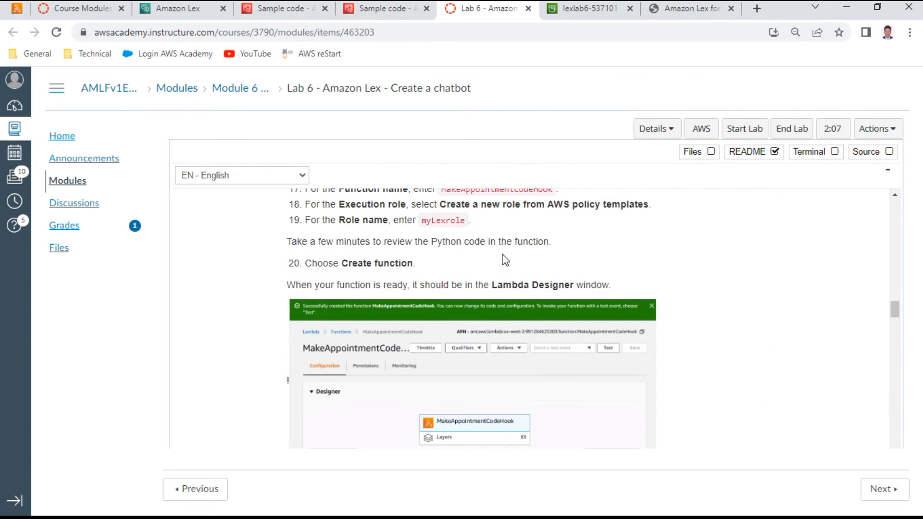
pyautogui.scroll(5, 503, 260)
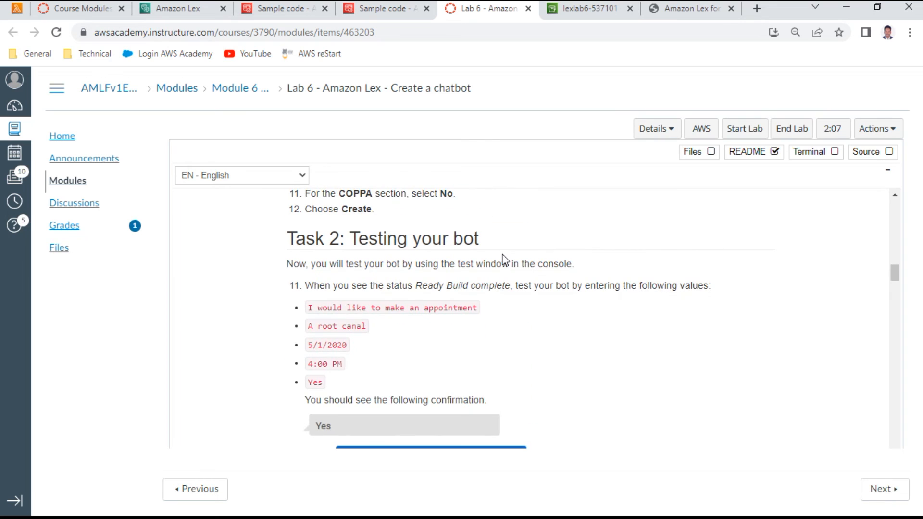
pyautogui.tripleClick(402, 307)
pyautogui.hotkey('ctrl', 'c')
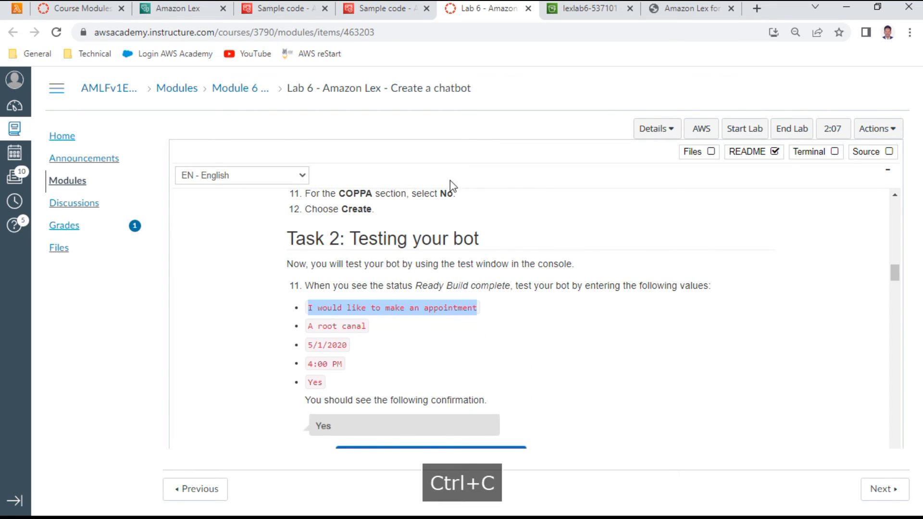
# - Send the copied phrase "I would like to make an appointment" to the bot on the hosted web page
pyautogui.click(697, 9)
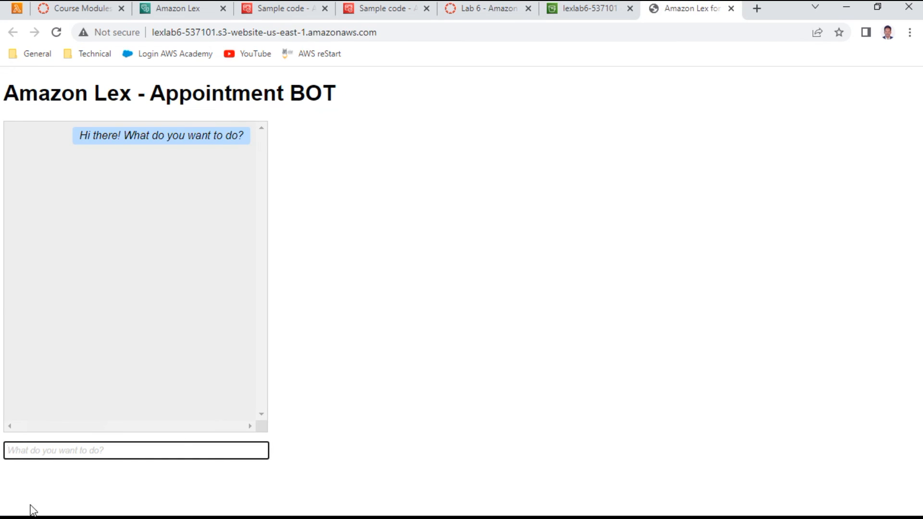
pyautogui.click(178, 451)
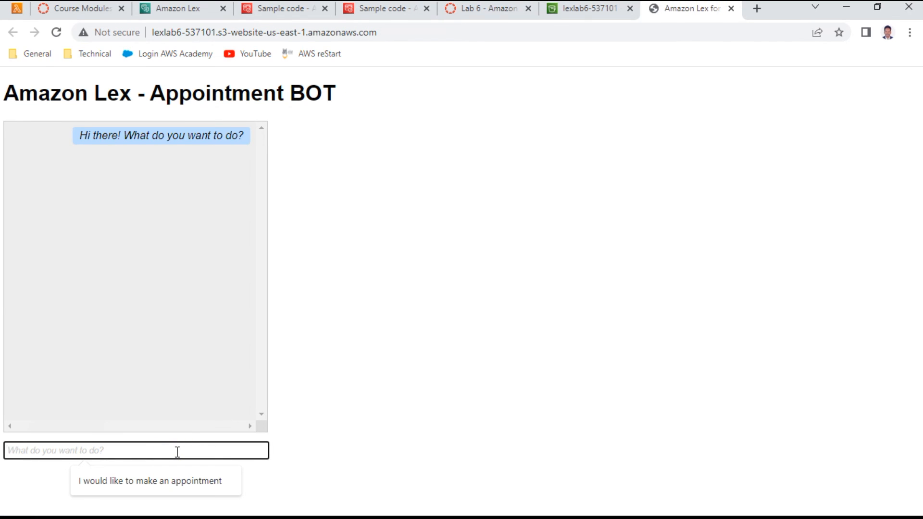
pyautogui.hotkey('ctrl', 'v')
pyautogui.press('Return')
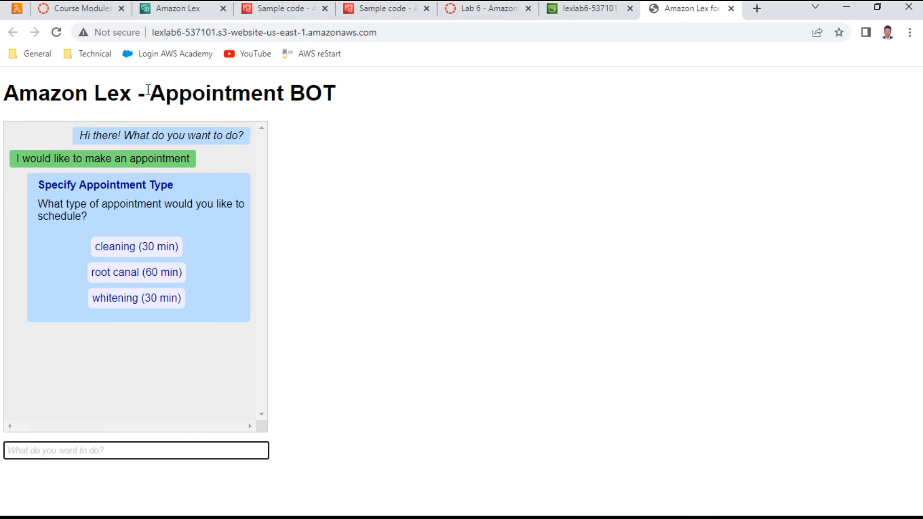
# - Book a root canal (60 min) appointment for 6-23 (Fri) with the bot and accept the proposed time
pyautogui.click(129, 275)
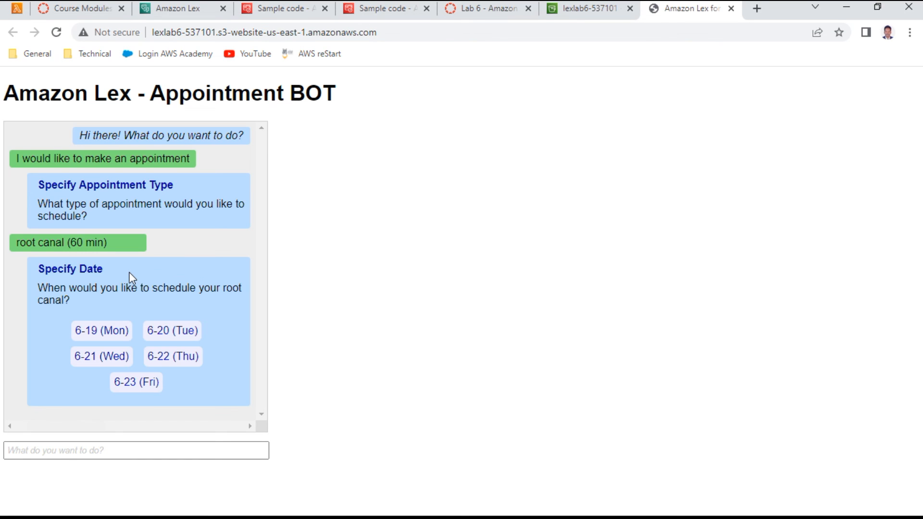
pyautogui.click(140, 386)
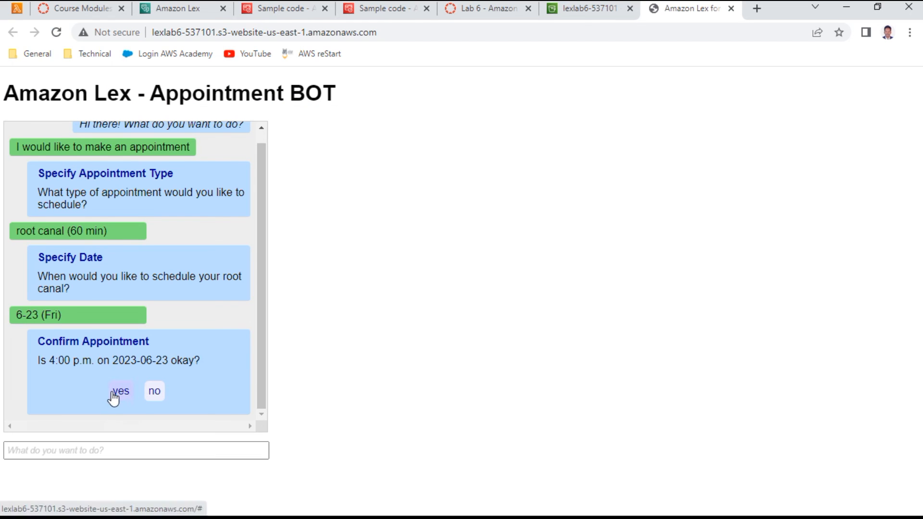
pyautogui.click(115, 392)
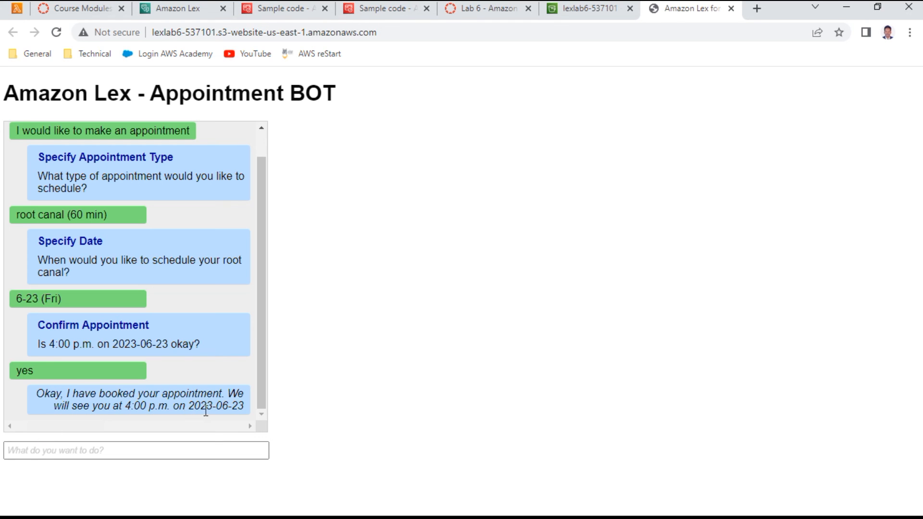
# - Review the remaining Lab 6 instructions through the Conclusion and Lab complete sections for any outstanding tasks
pyautogui.click(582, 12)
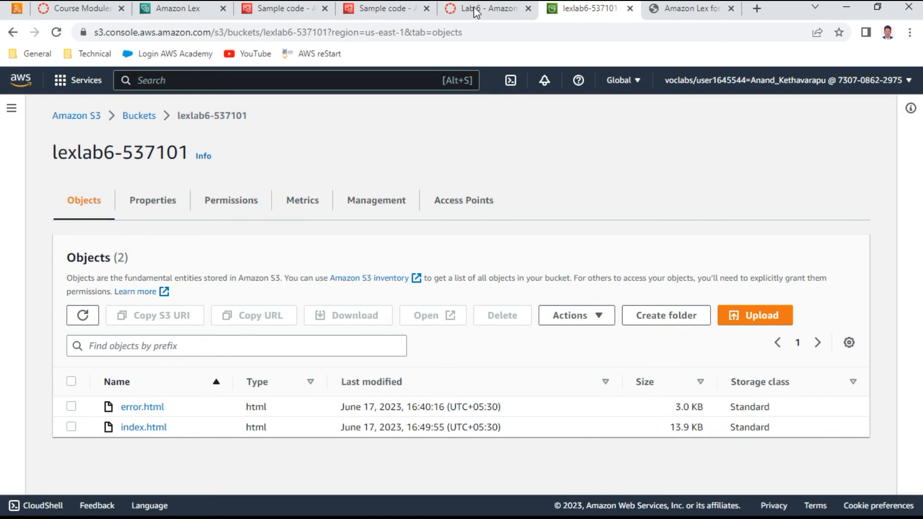
pyautogui.click(466, 10)
pyautogui.scroll(-6, 432, 429)
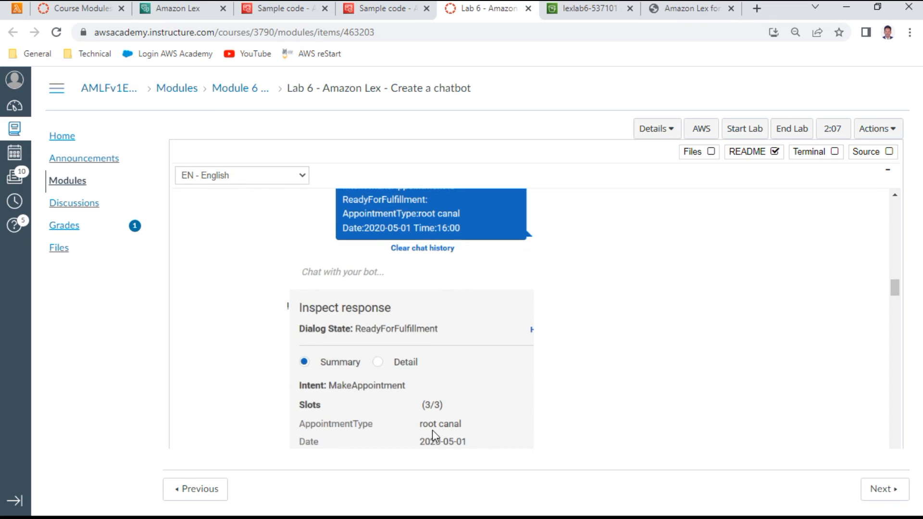
pyautogui.scroll(-15, 635, 365)
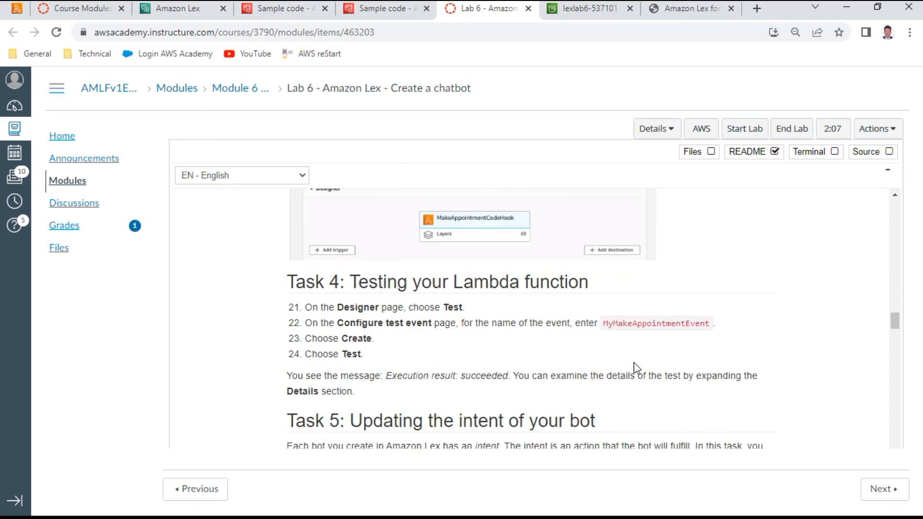
pyautogui.scroll(-20, 633, 409)
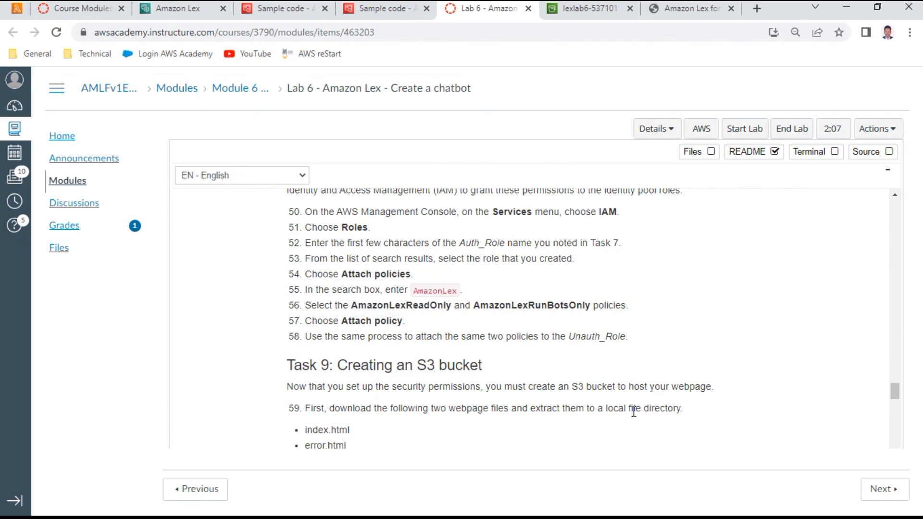
pyautogui.scroll(-5, 633, 433)
pyautogui.scroll(5, 633, 433)
pyautogui.scroll(-8, 633, 435)
pyautogui.scroll(-10, 633, 437)
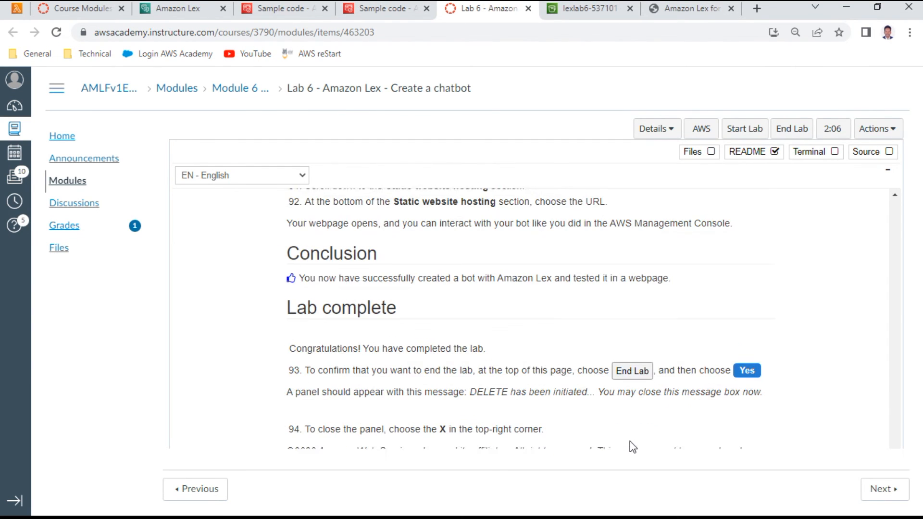
pyautogui.scroll(3, 632, 446)
pyautogui.scroll(-3, 632, 446)
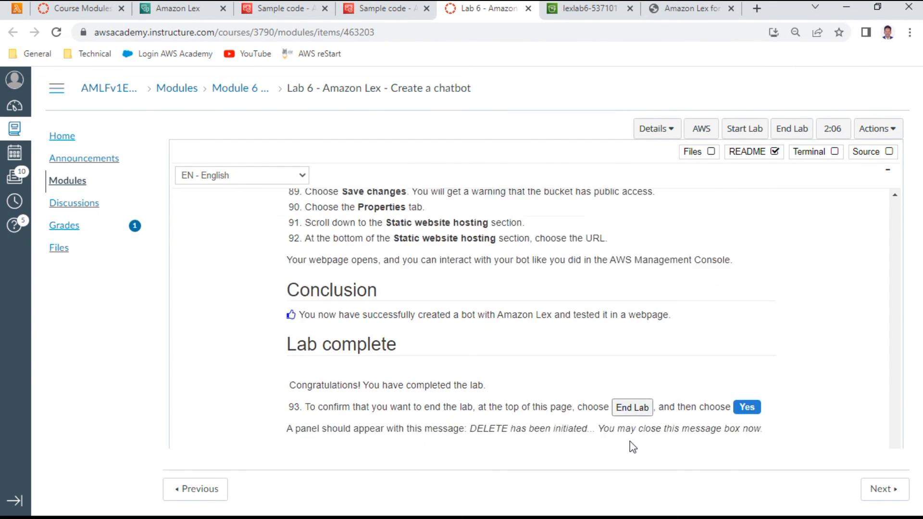
pyautogui.scroll(2, 631, 444)
pyautogui.scroll(-4, 629, 442)
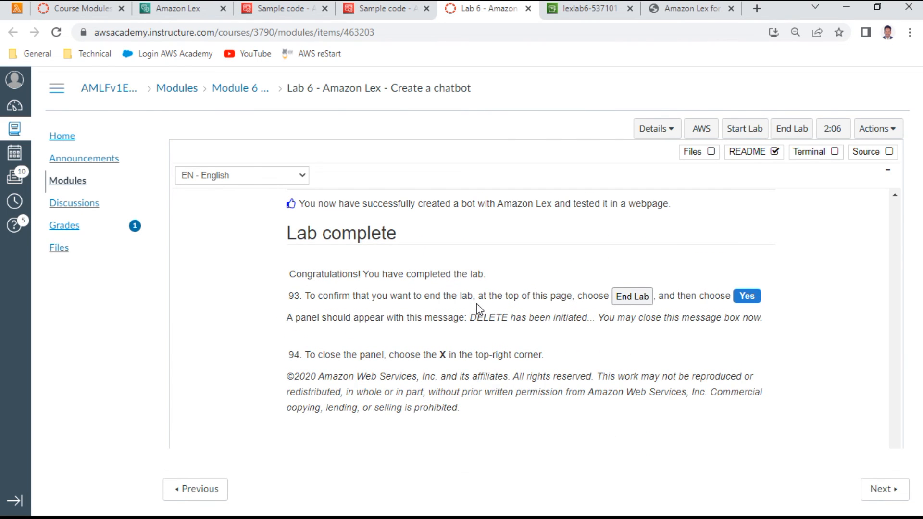
# - End the Lab 6 session from the lab page and confirm ending it
pyautogui.scroll(3, 478, 310)
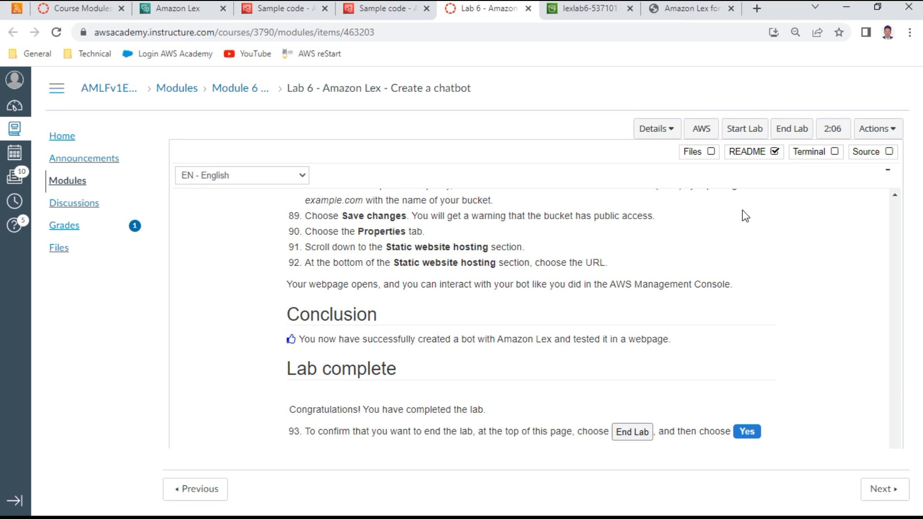
pyautogui.click(785, 128)
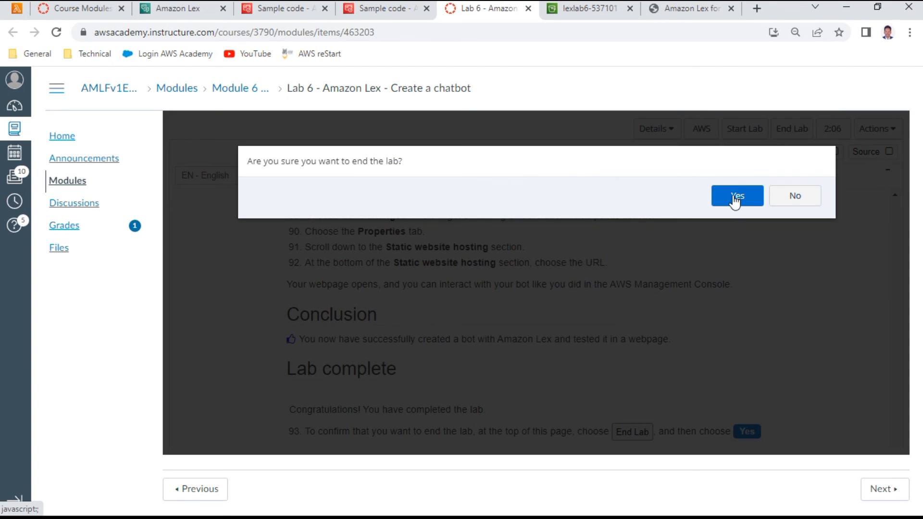
pyautogui.click(733, 198)
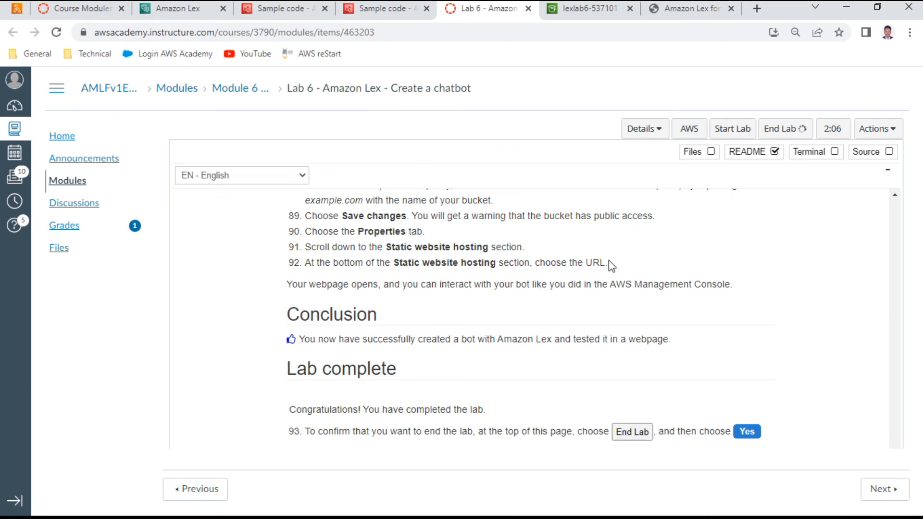